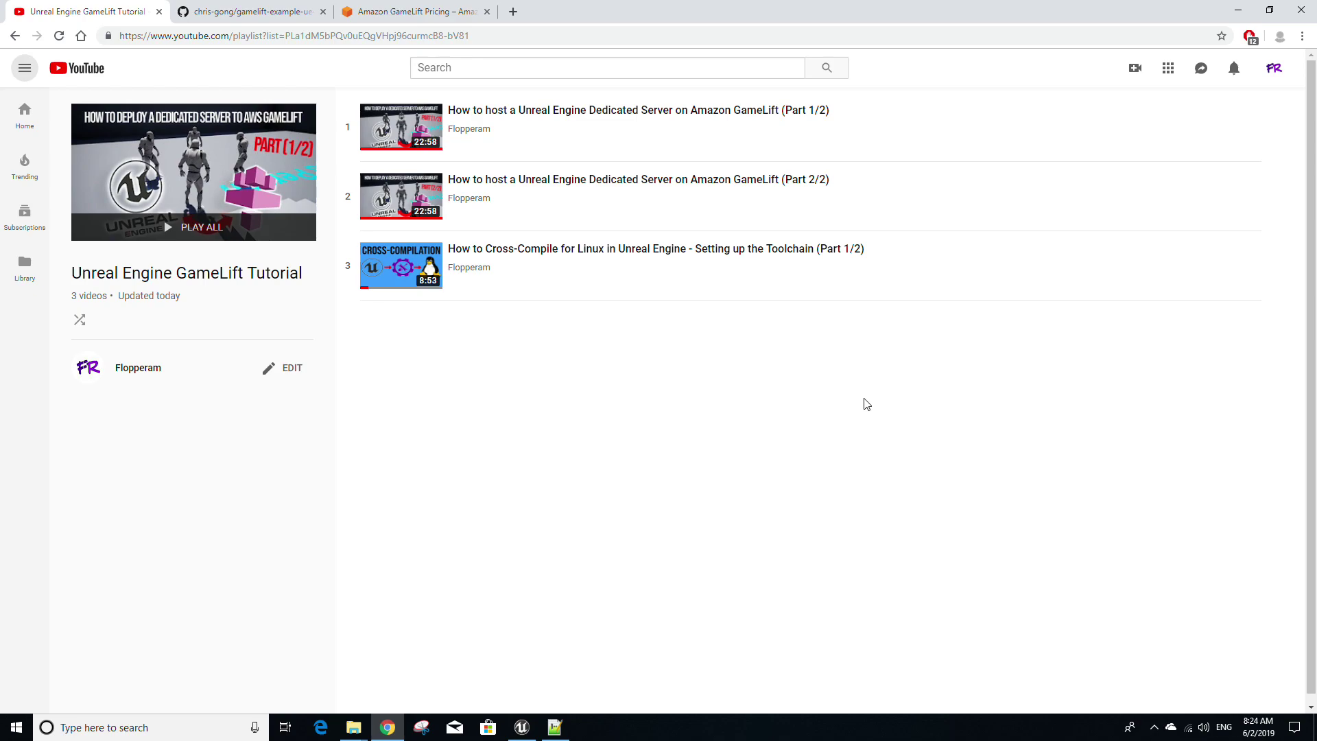
Step: Review the gamelift-example-ue4 repository page and the Linux spot and on-demand instance prices on the Amazon GameLift pricing page
click(273, 5)
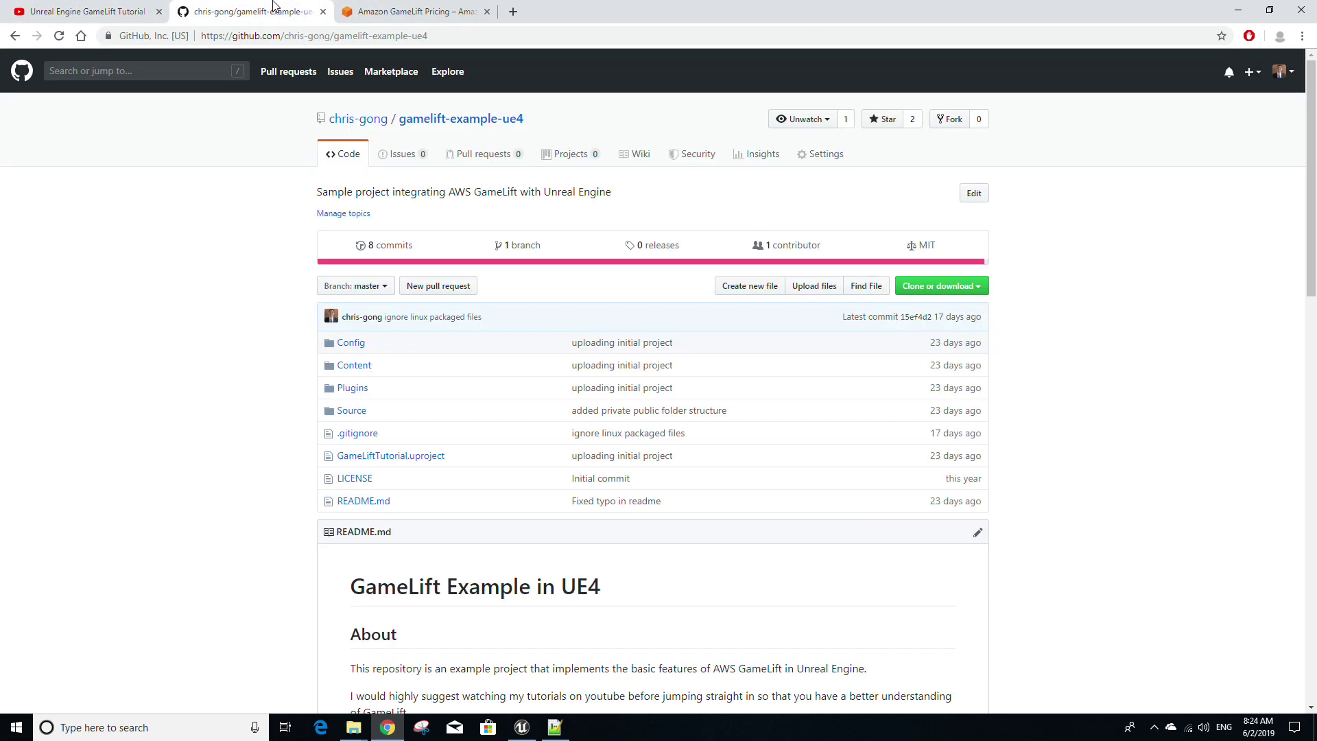
click(371, 6)
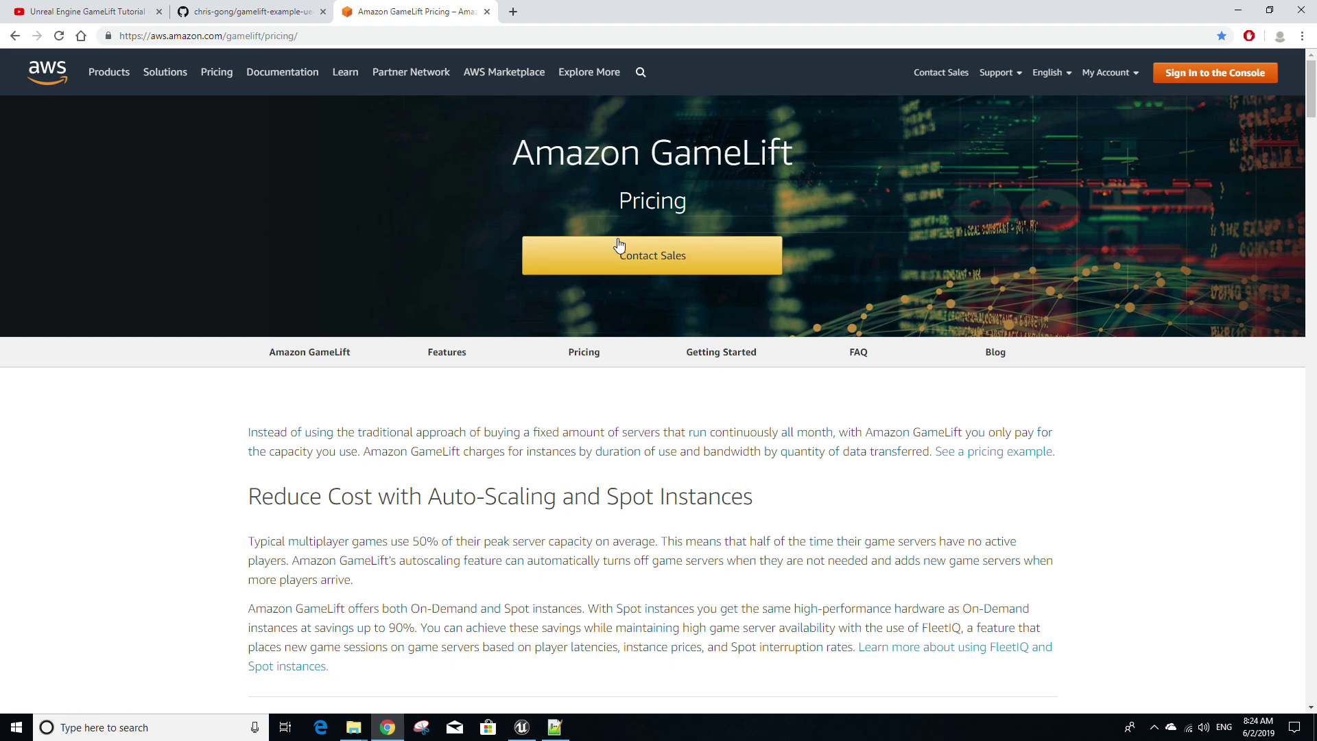
scroll(618, 245, down, 15)
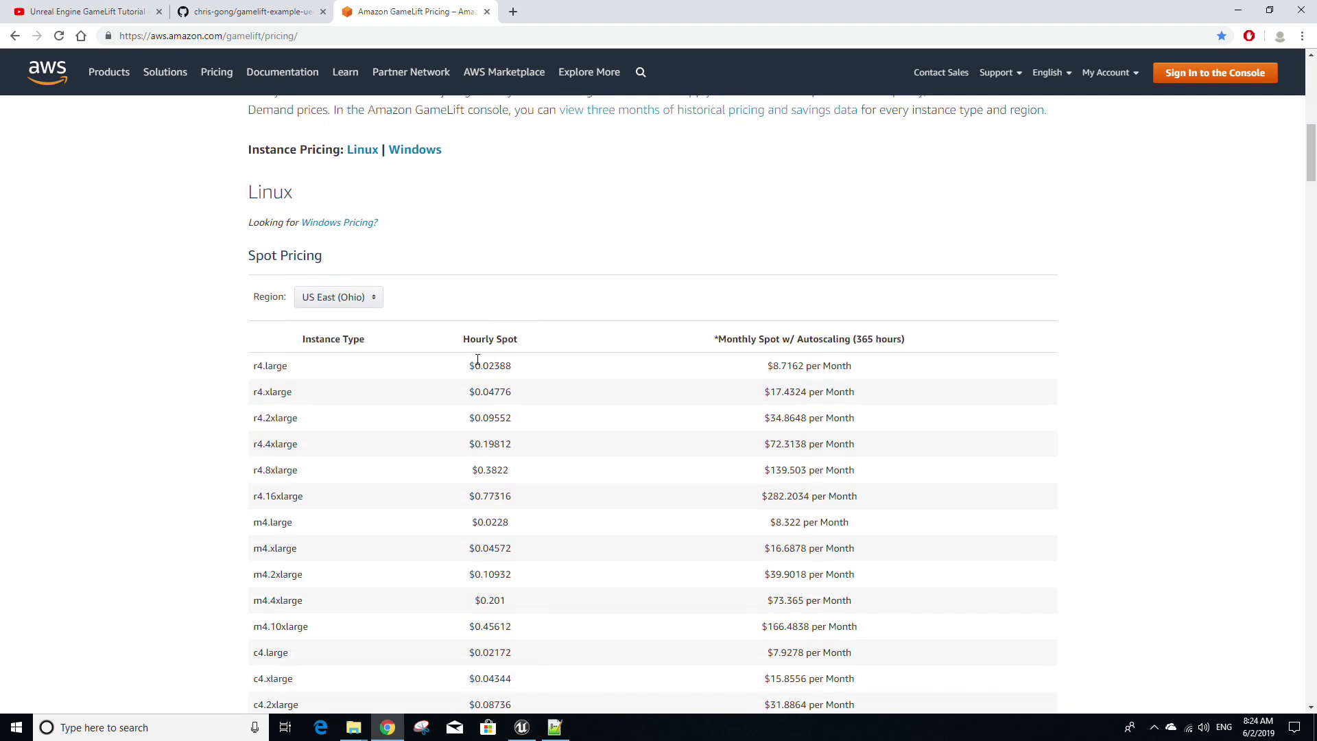
double_click(474, 369)
scroll(512, 371, down, 18)
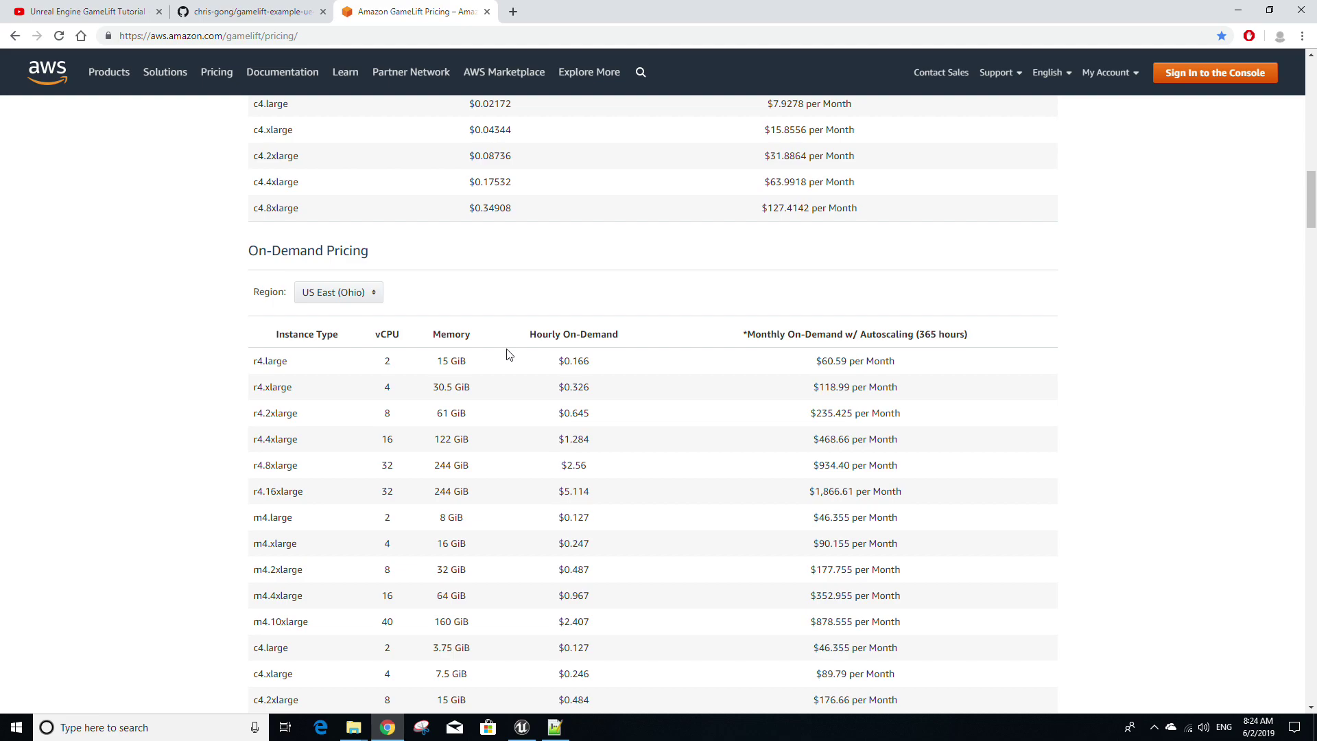
scroll(488, 423, down, 3)
drag(474, 425, 518, 425)
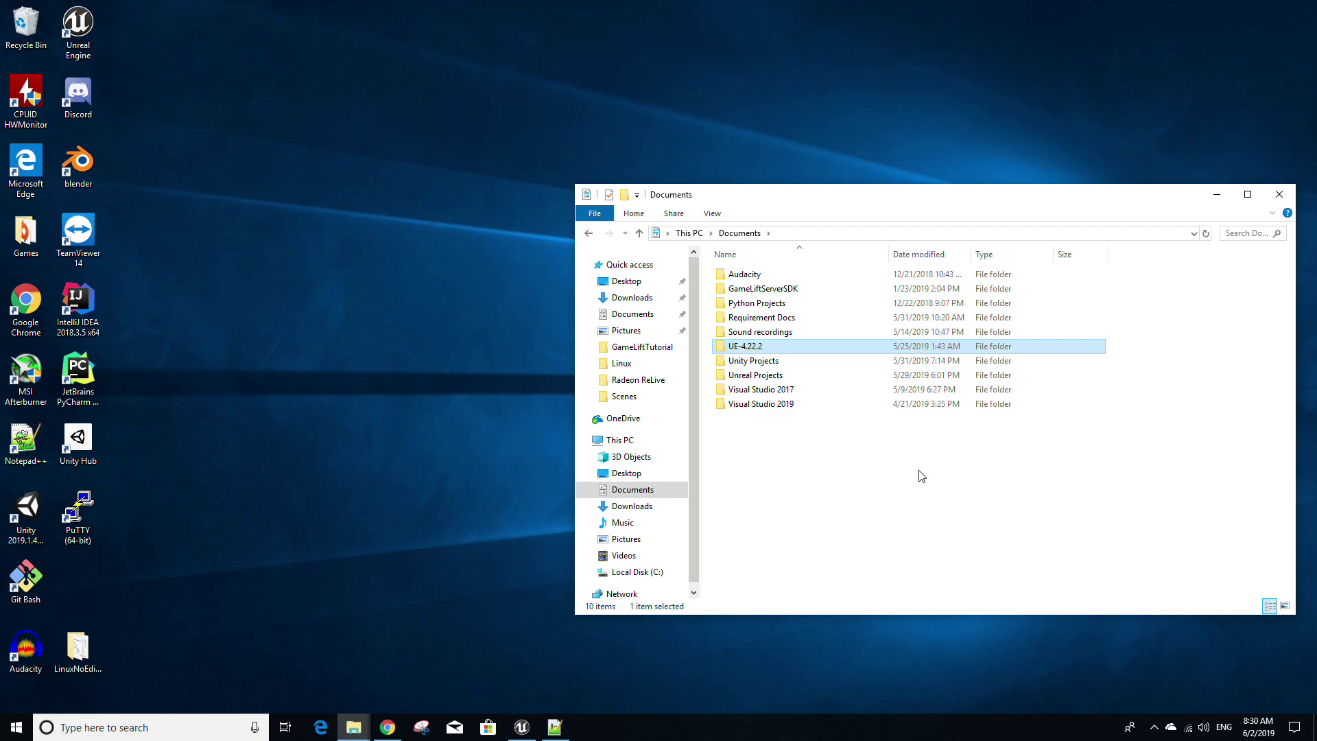
Step: Open LinuxToolChain.cs from UE-4.22.2\Engine\Source\Programs\UnrealBuildTool\Platform\Linux in File Explorer
double_click(821, 348)
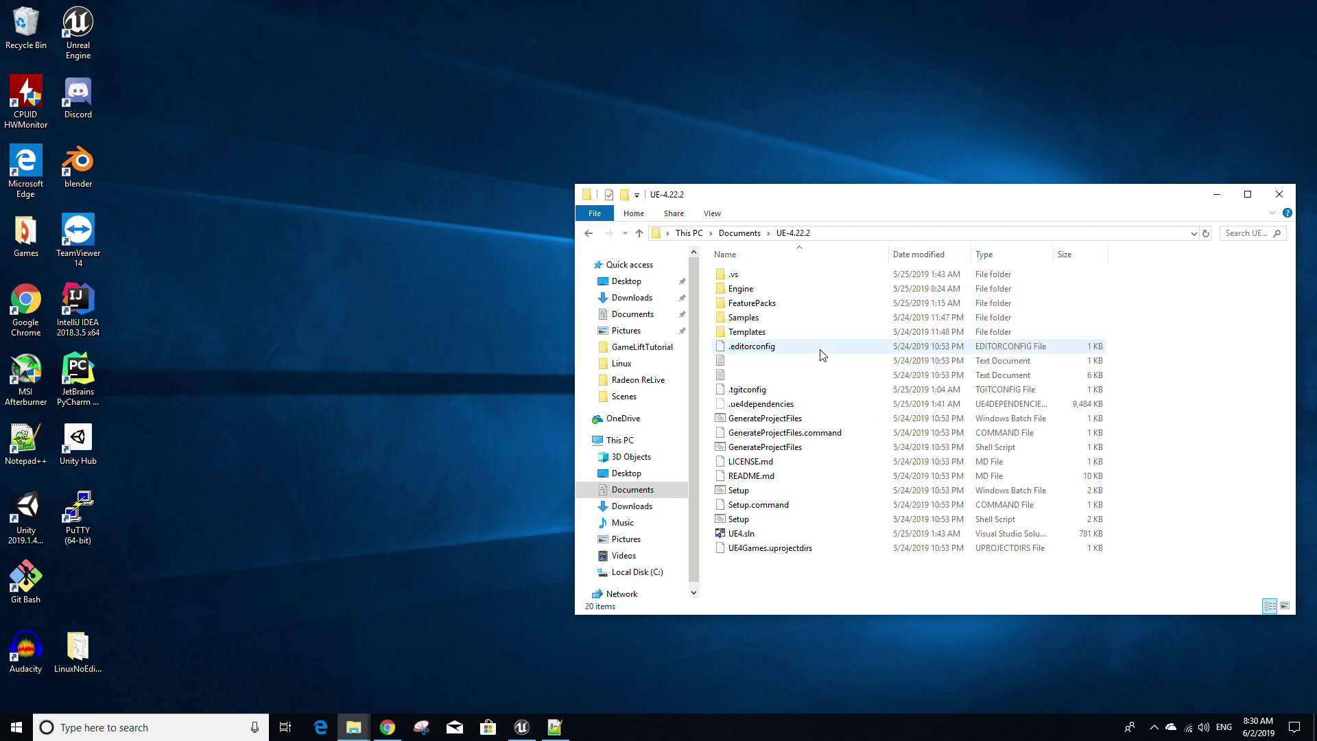
double_click(772, 290)
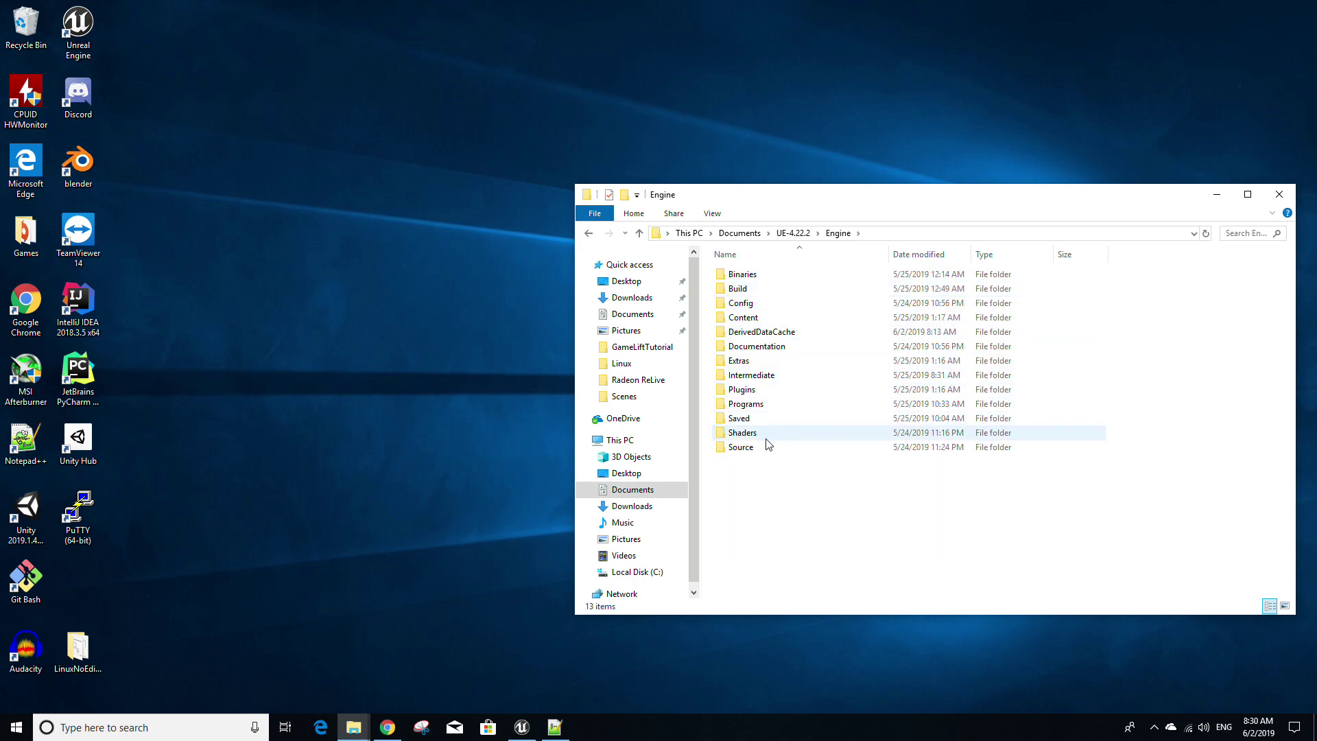
double_click(768, 446)
double_click(770, 304)
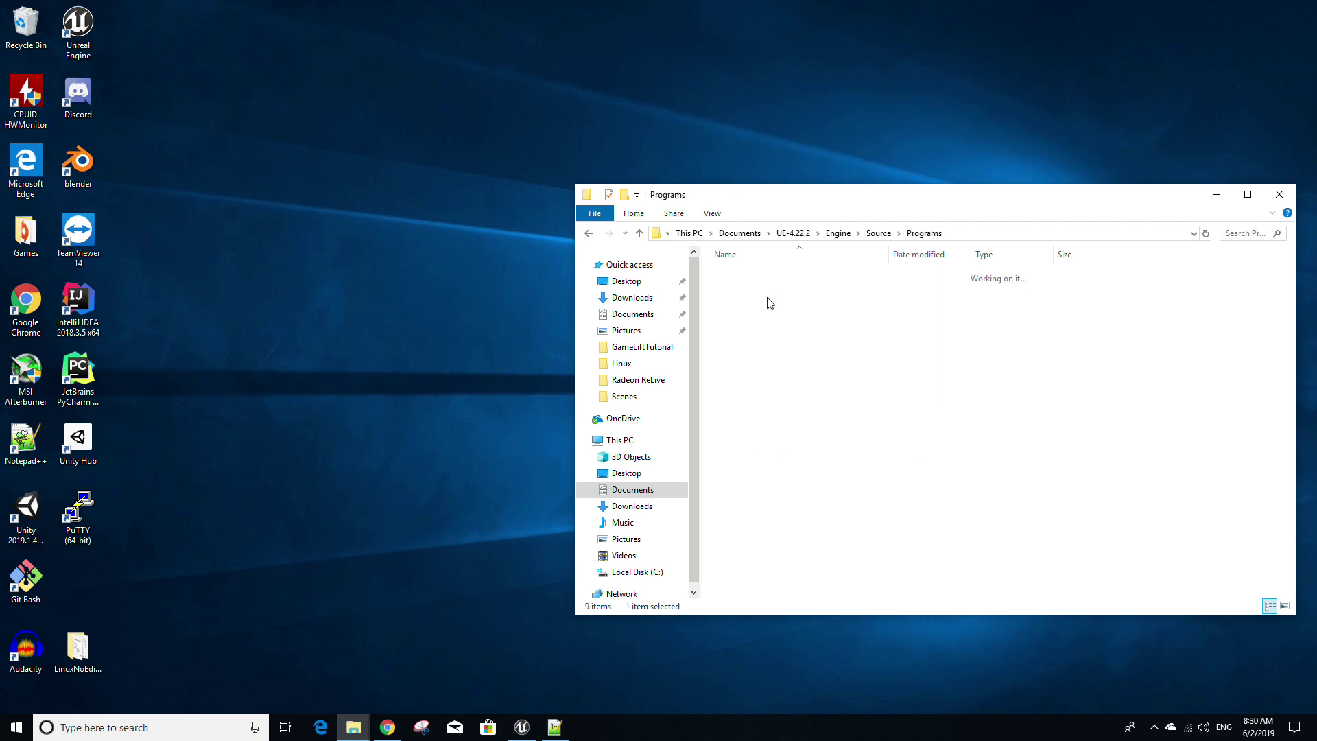
scroll(779, 526, down, 5)
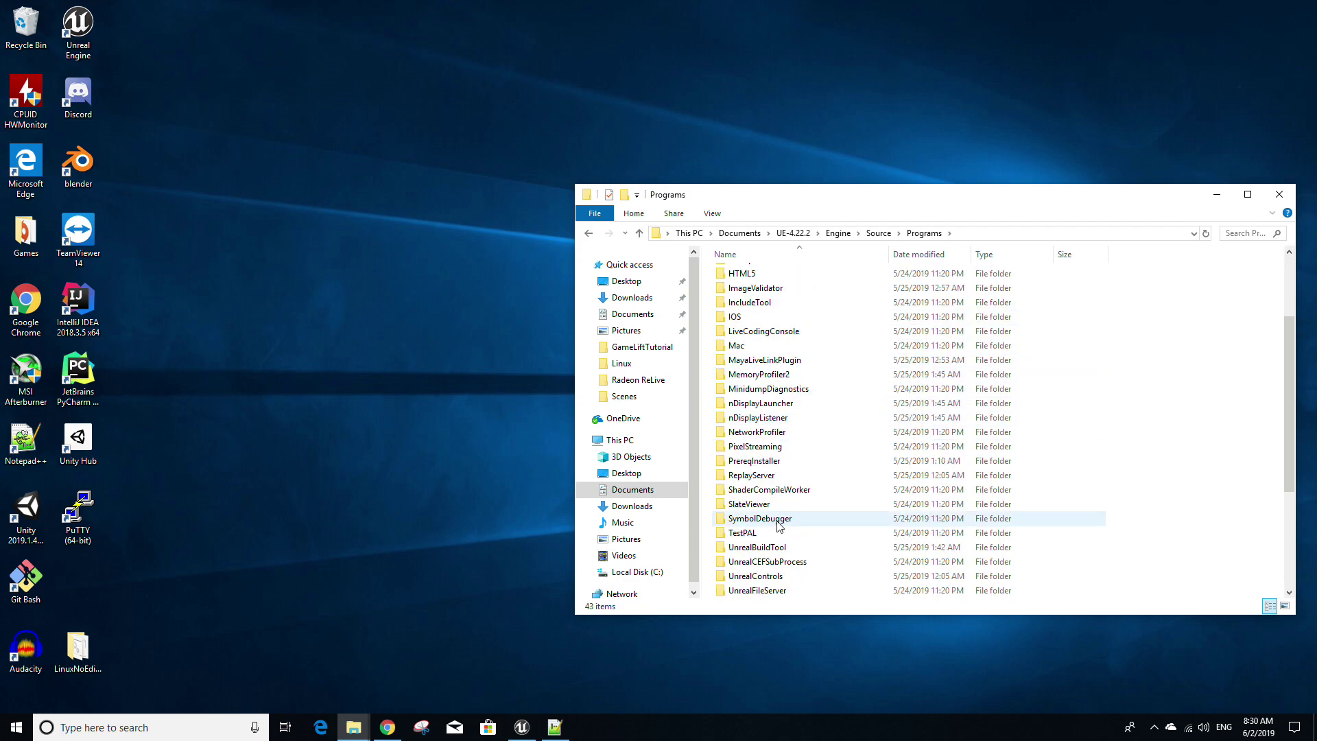
scroll(780, 525, down, 3)
double_click(780, 419)
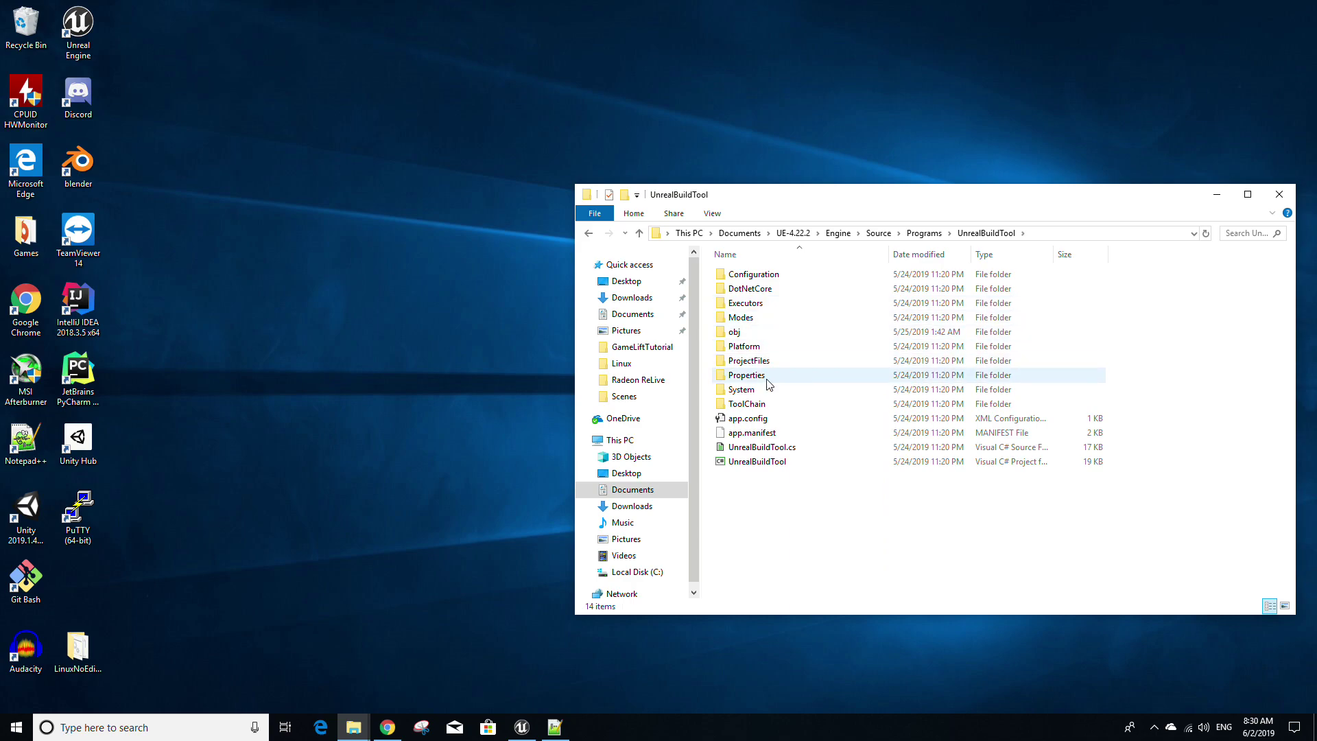
double_click(753, 346)
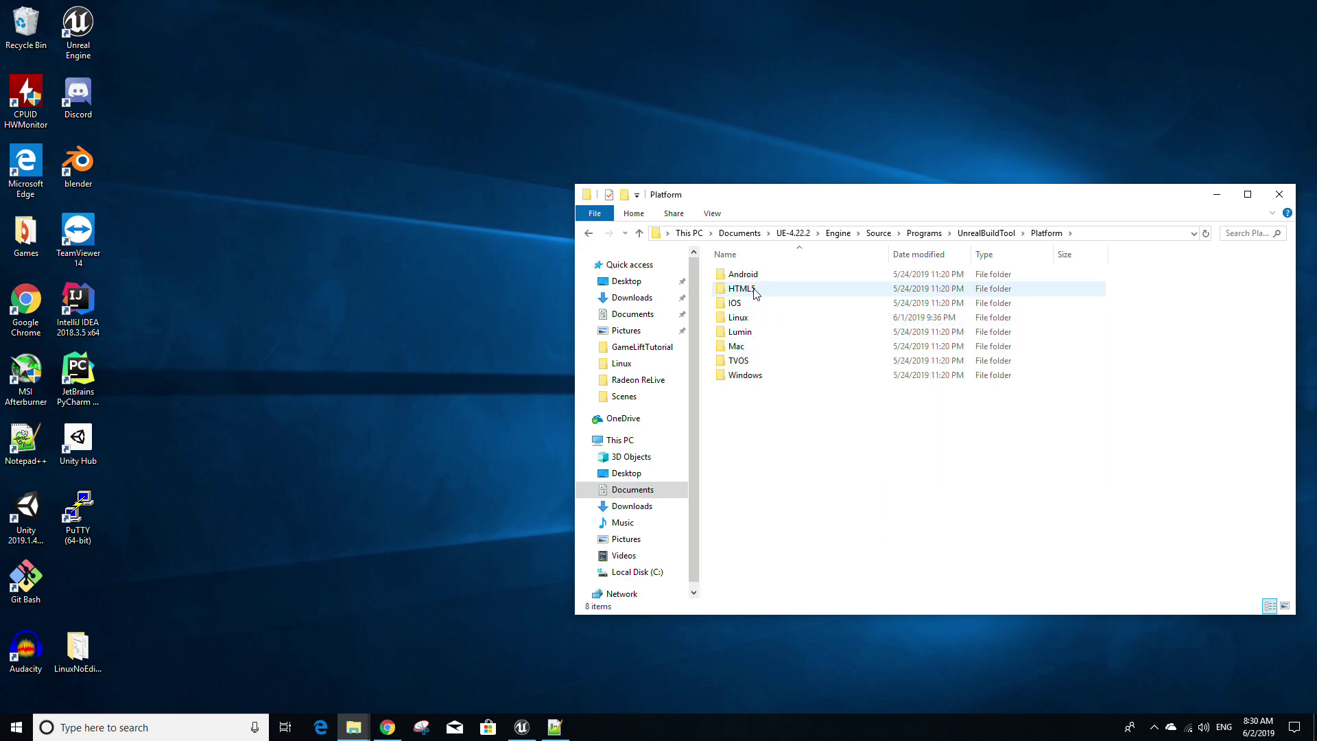
double_click(747, 318)
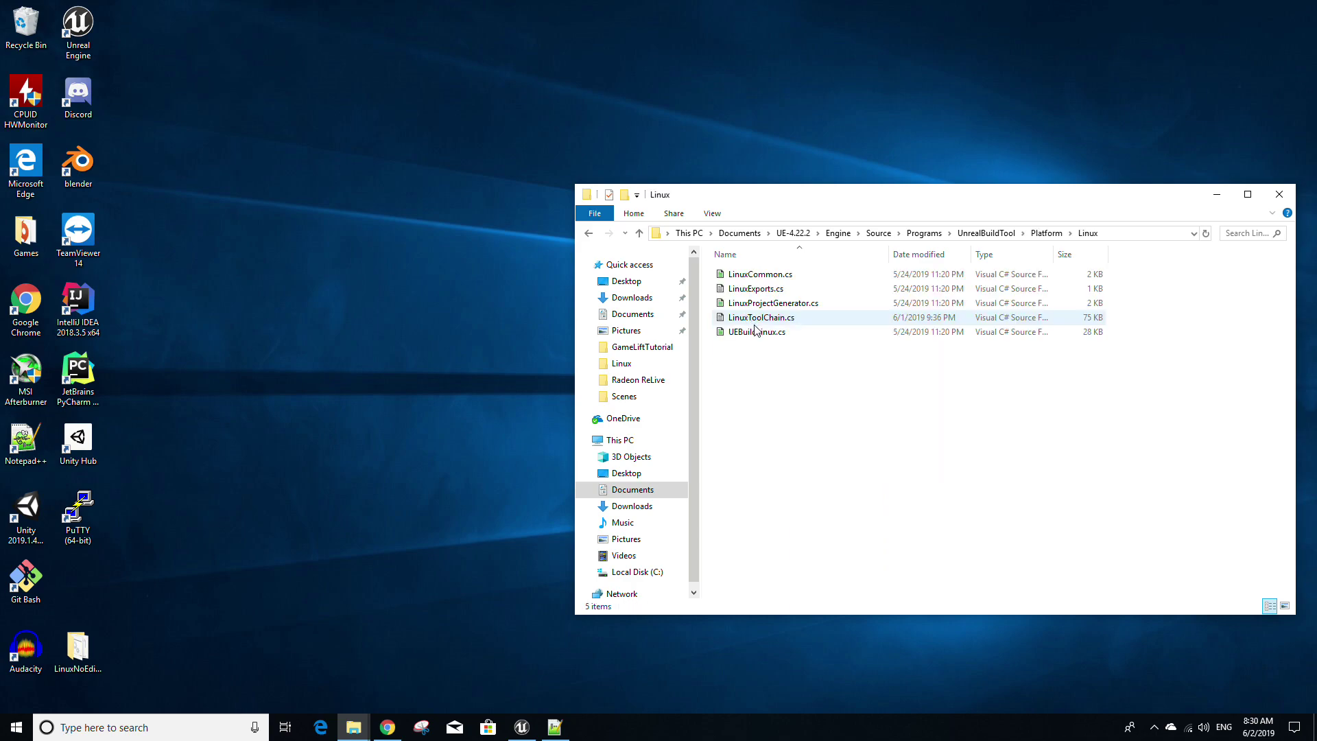
double_click(800, 319)
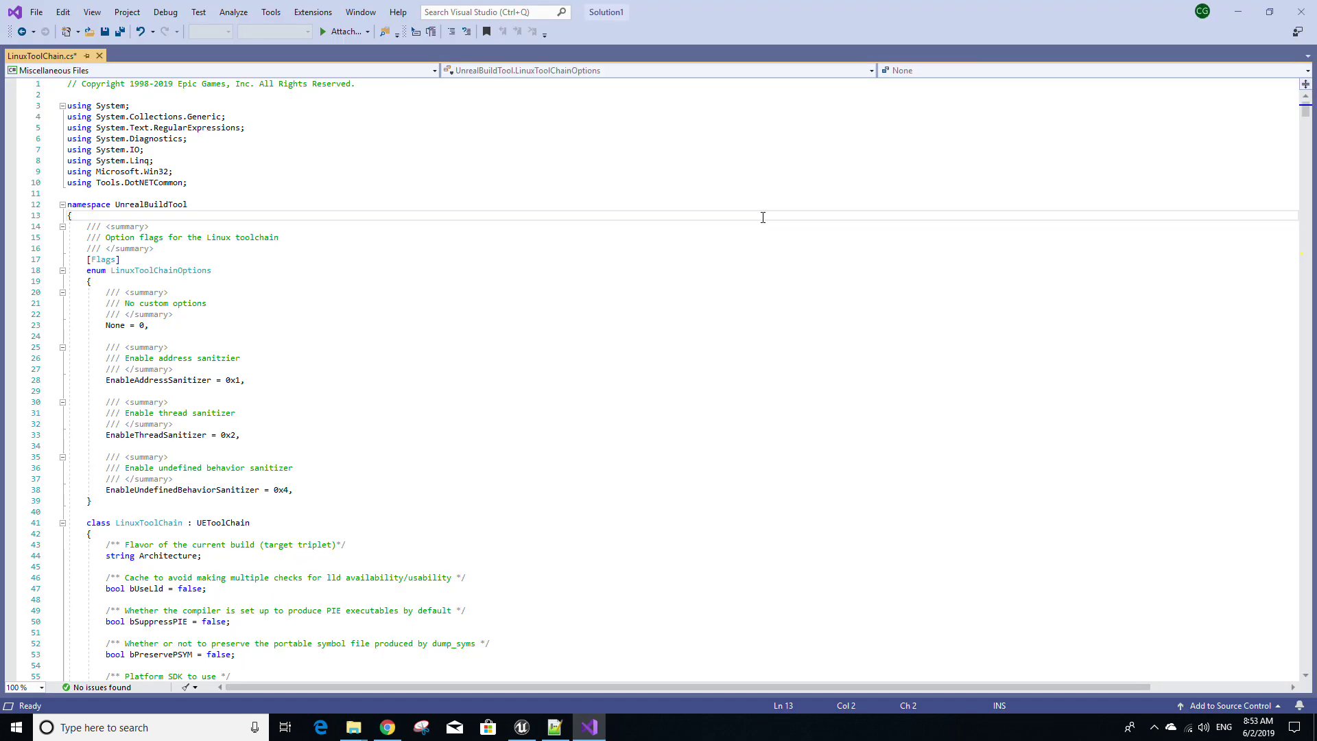
Step: In the GetCLArguments_Global function, add the line Result += " -Wno-nonportable-include-path"; directly below the -Wall -Werror line
key(ctrl+f)
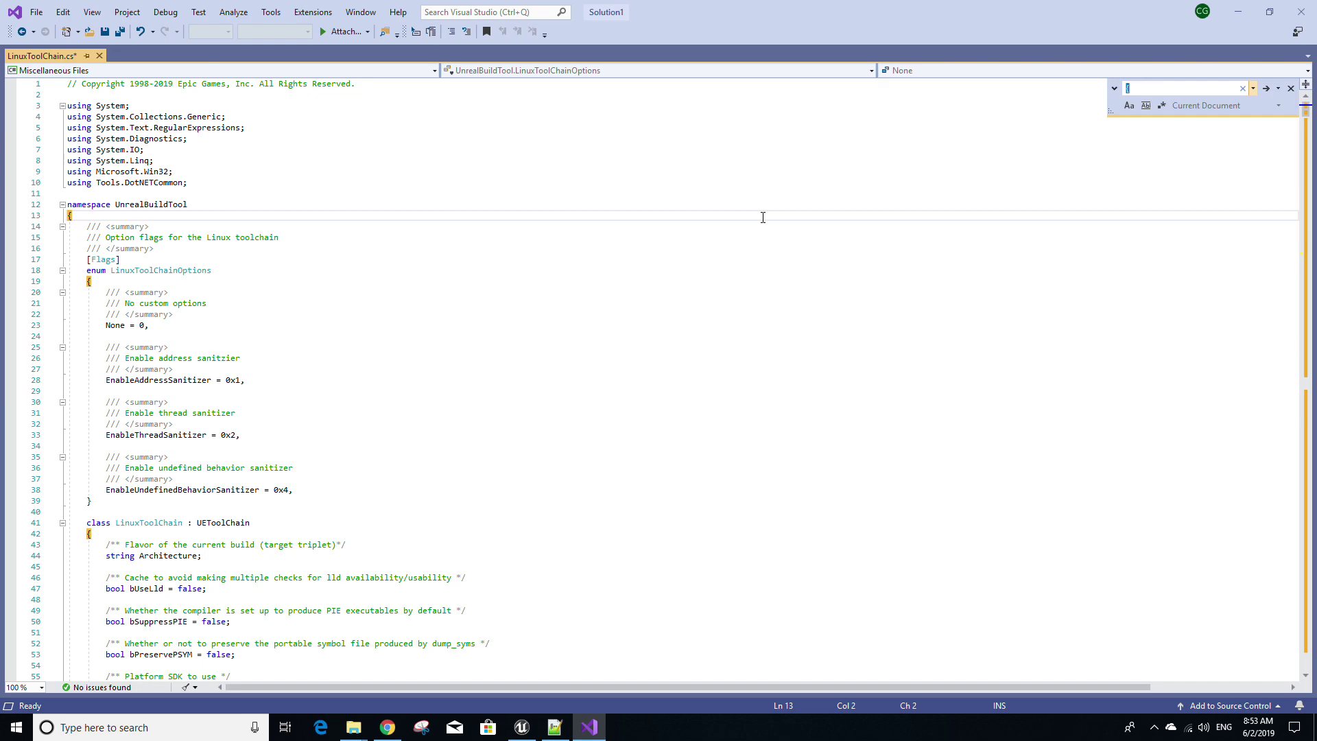
text(getcl)
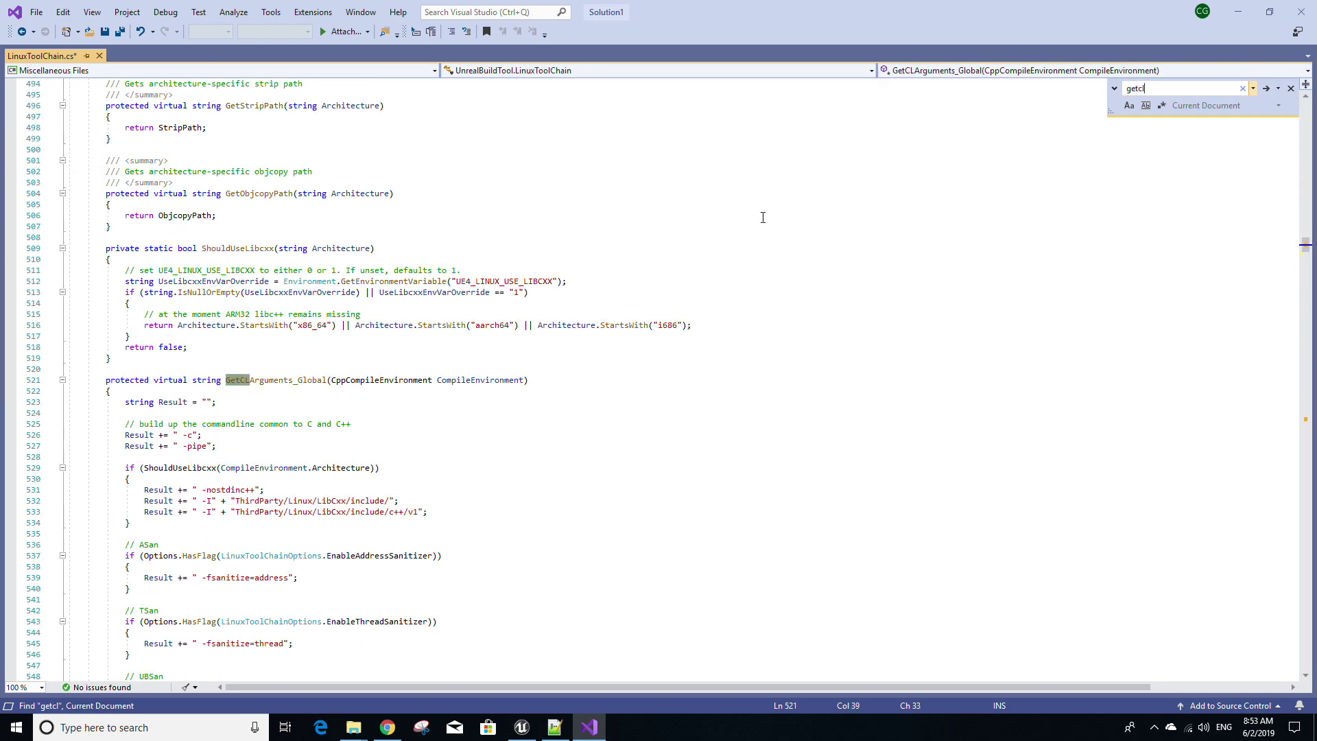
text(arguemen)
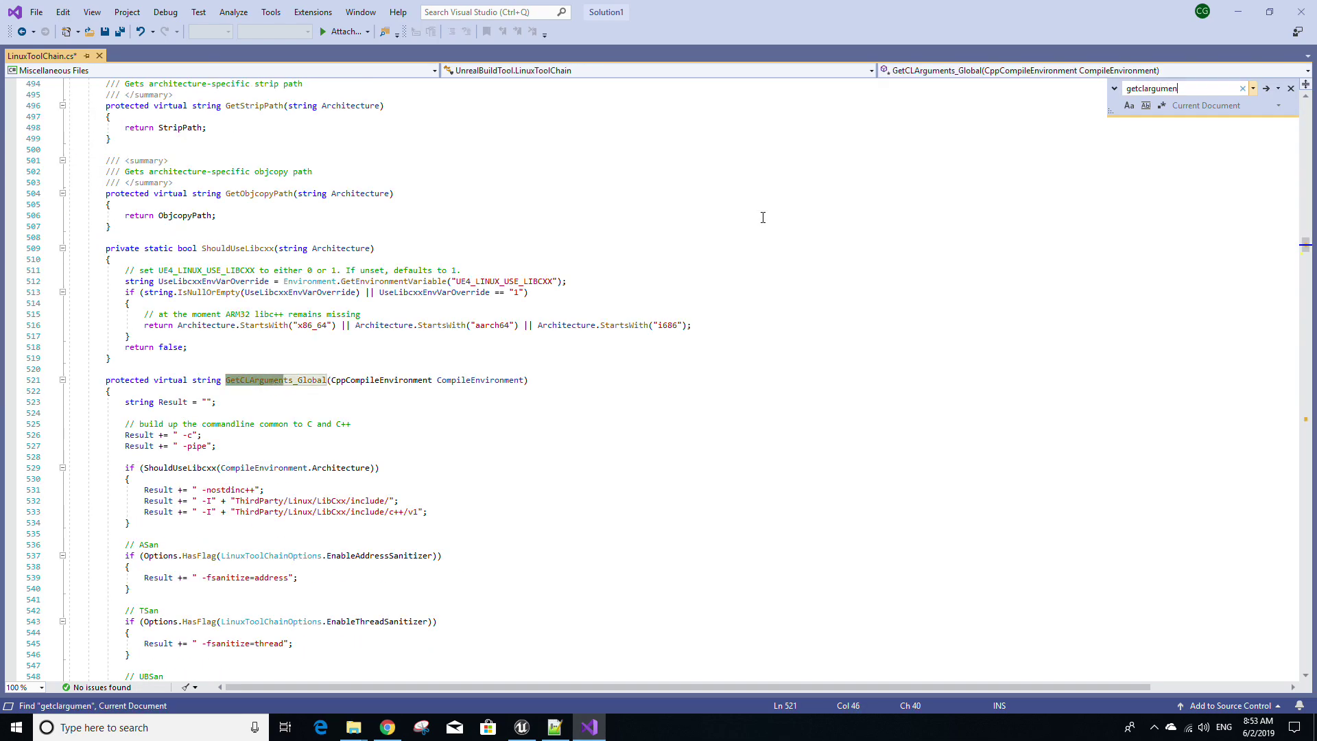
text(ts_global)
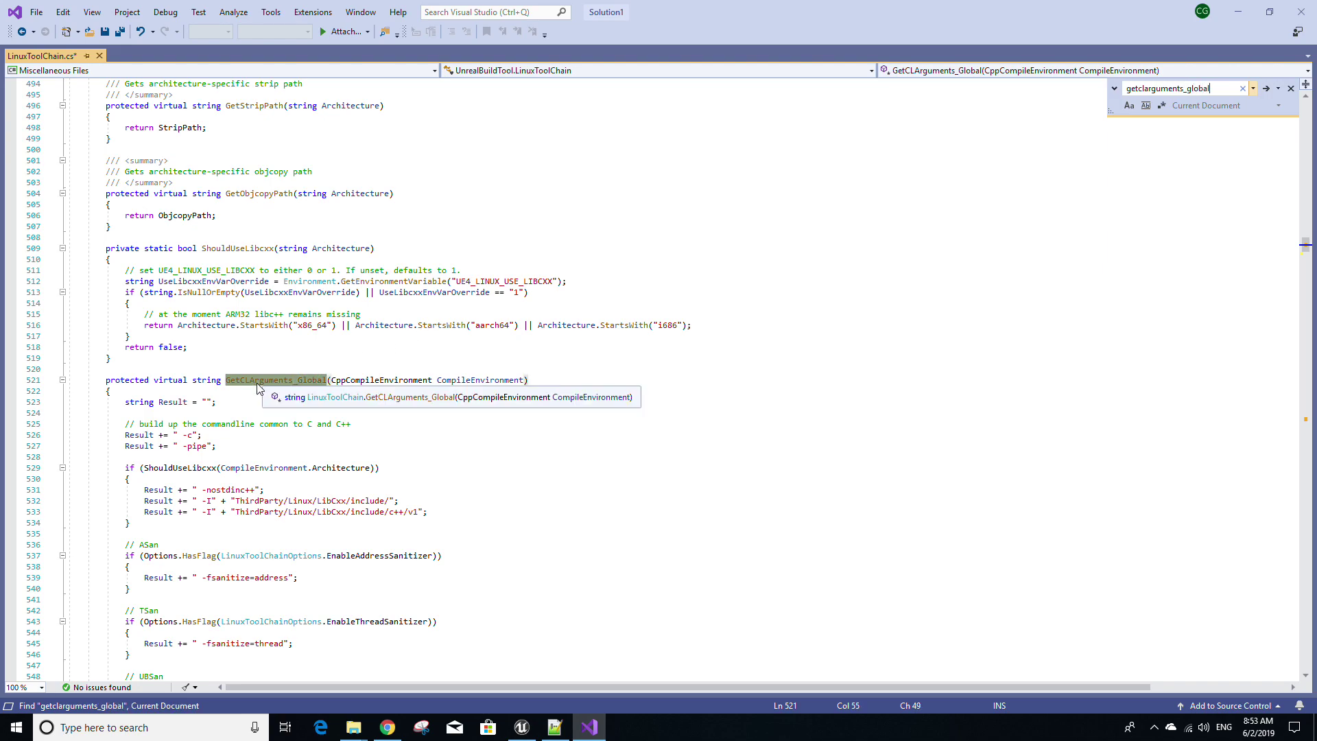
scroll(258, 389, down, 11)
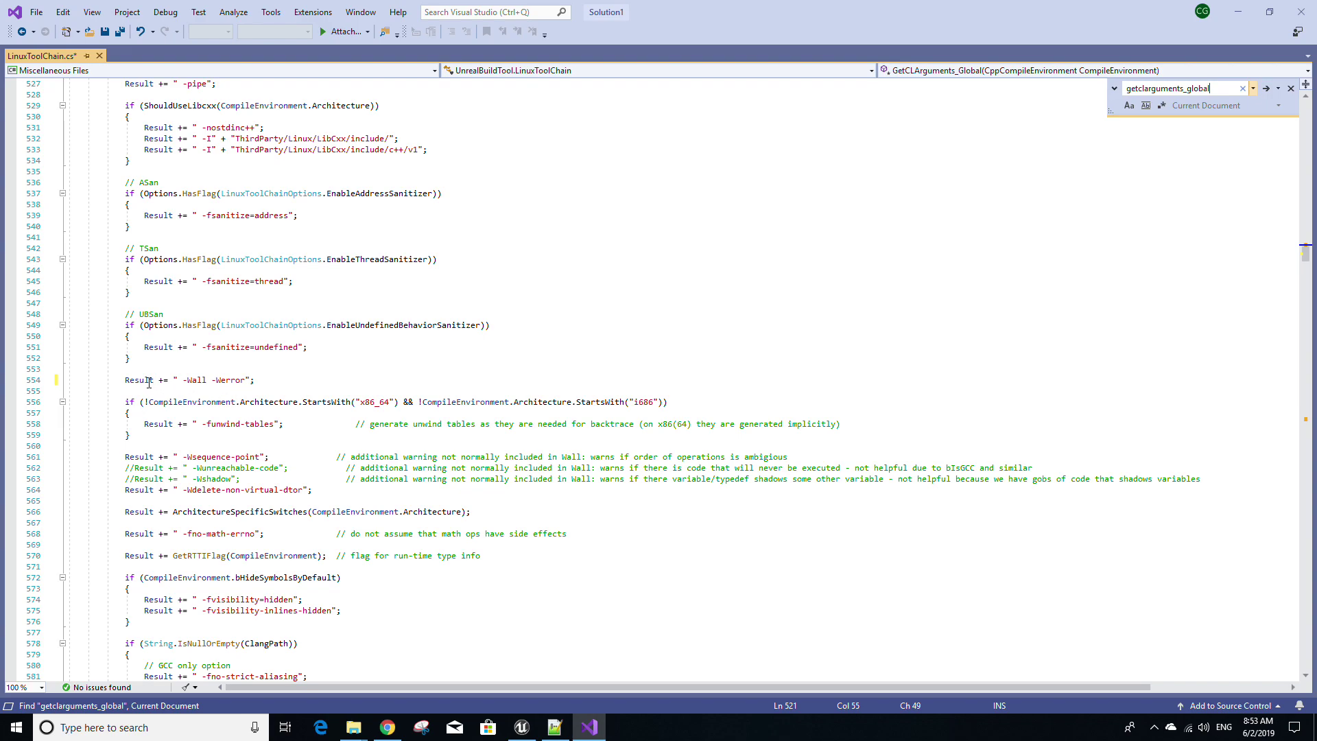
click(261, 382)
key(Return)
text(R)
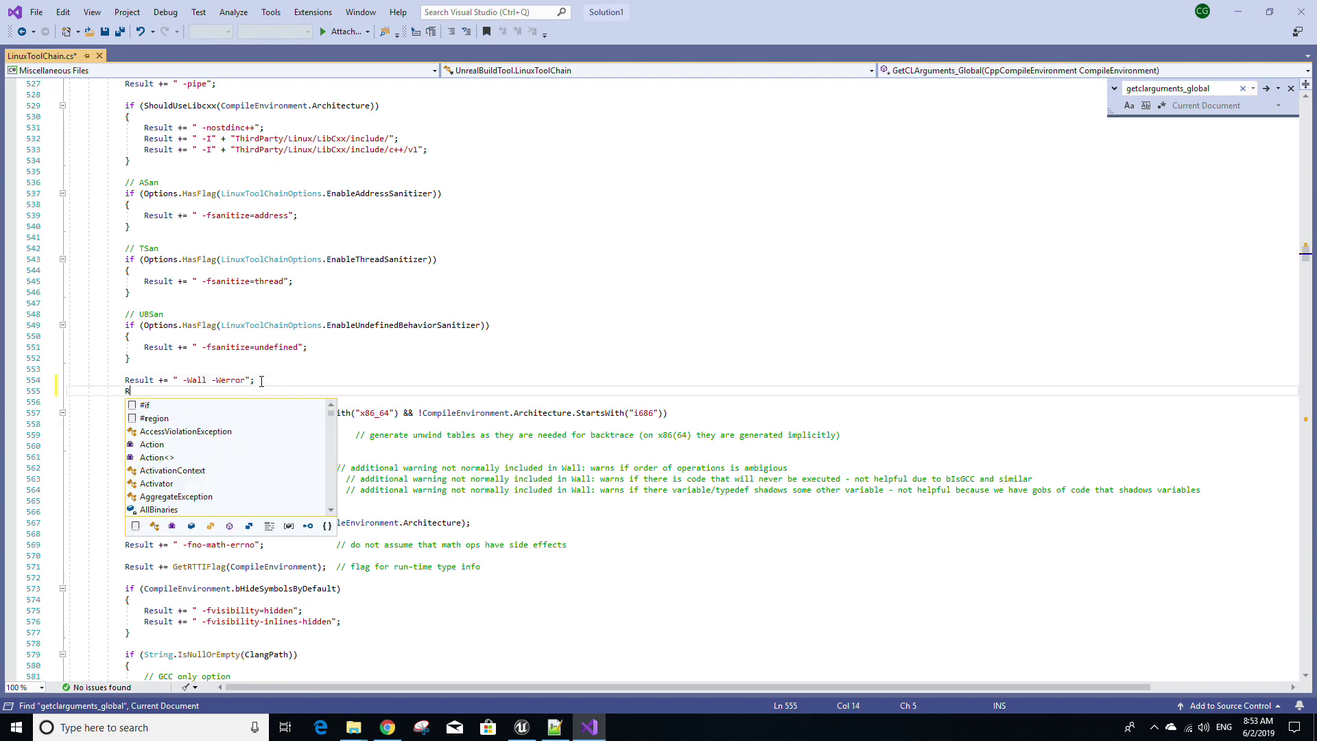
text(esult +)
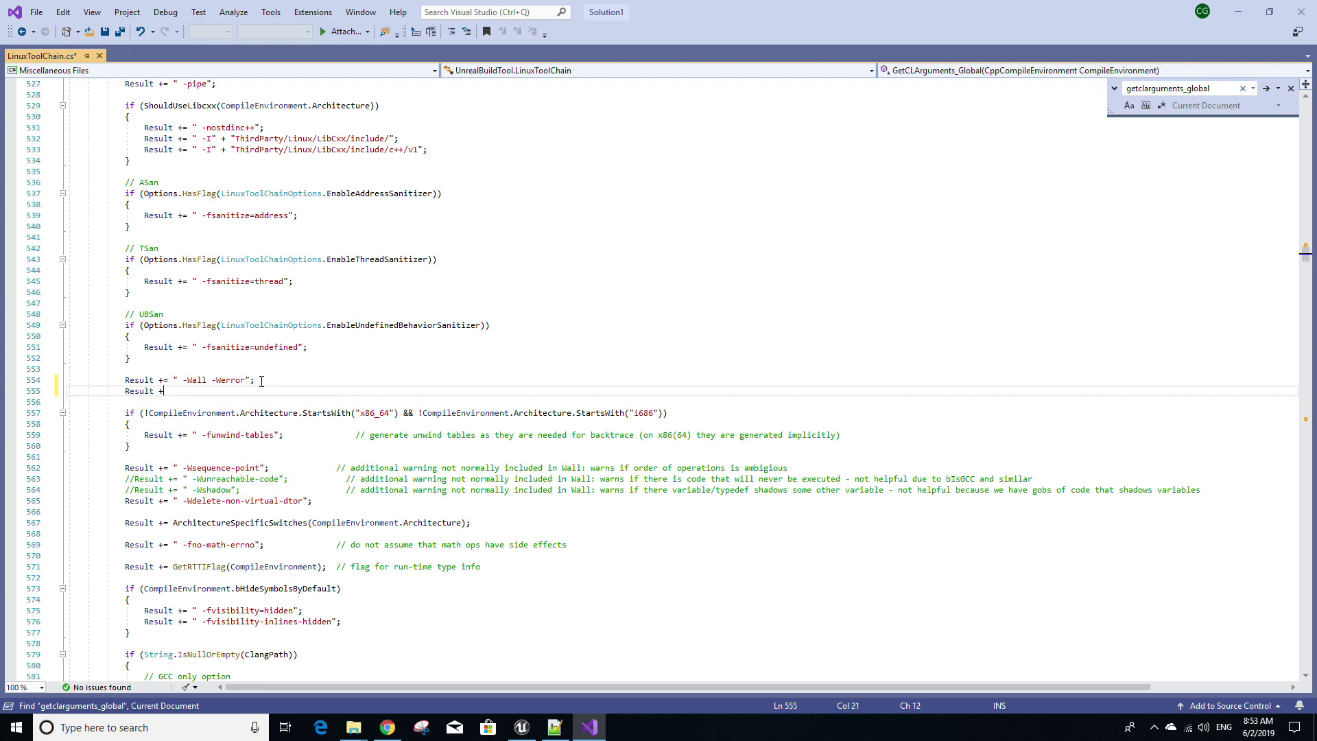
text(= " -Wno-nonportable-include-path";)
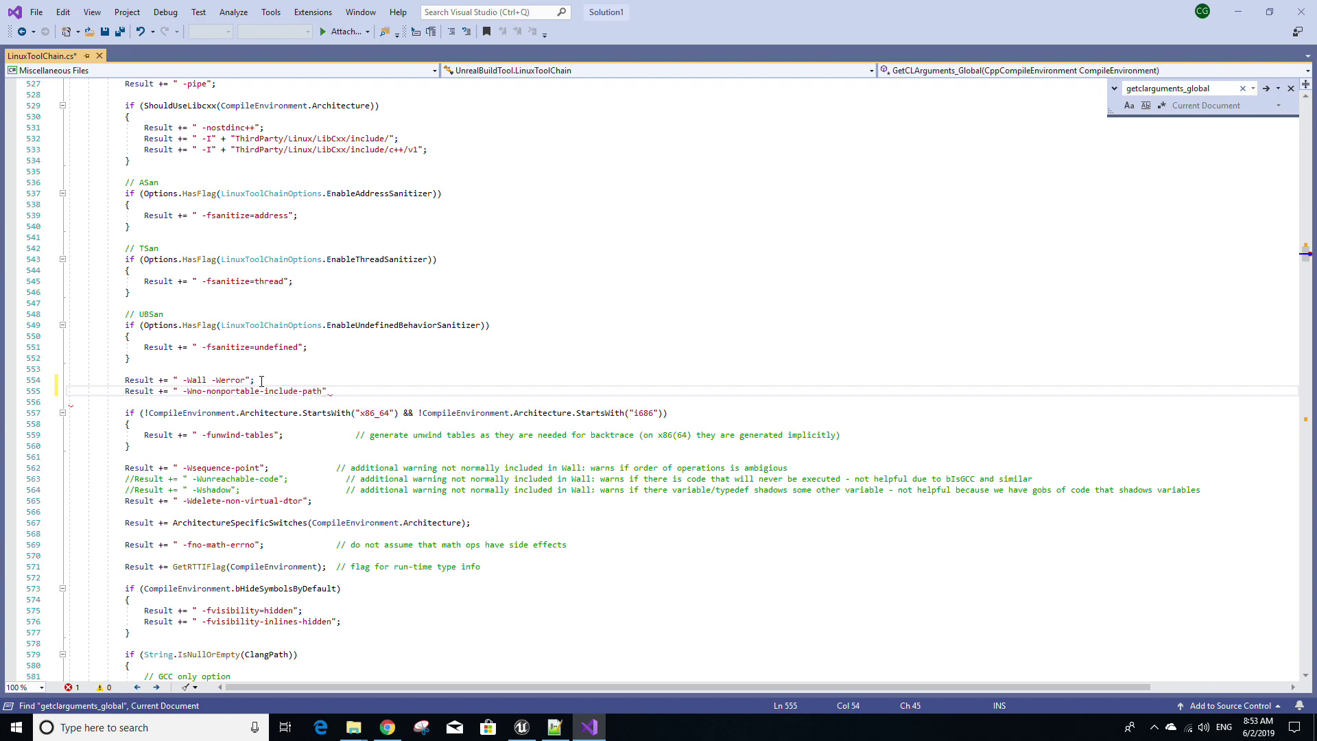
Step: Add the lines Result += " -Wno-ignored-attributes"; and Result += " -fdeclspec"; below the nonportable-include-path line, and save the file
key(Return)
text(Result)
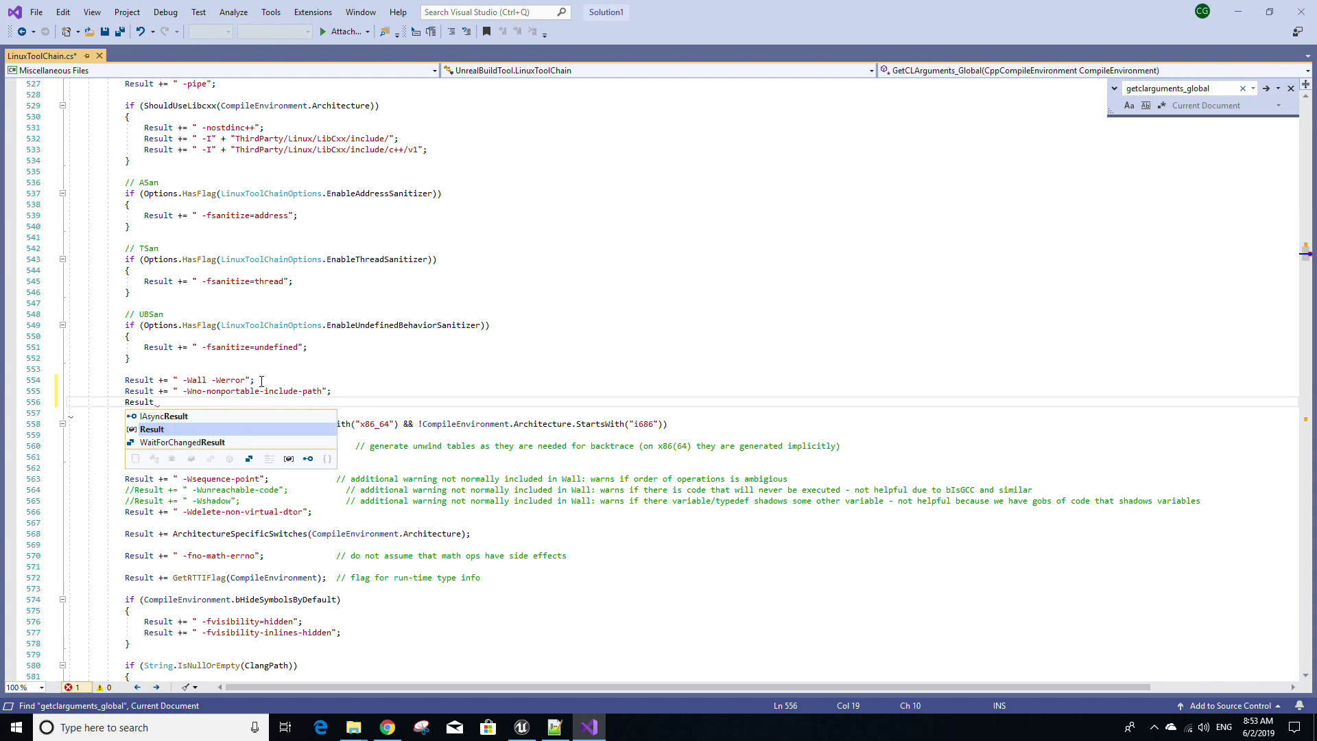
text( += " )
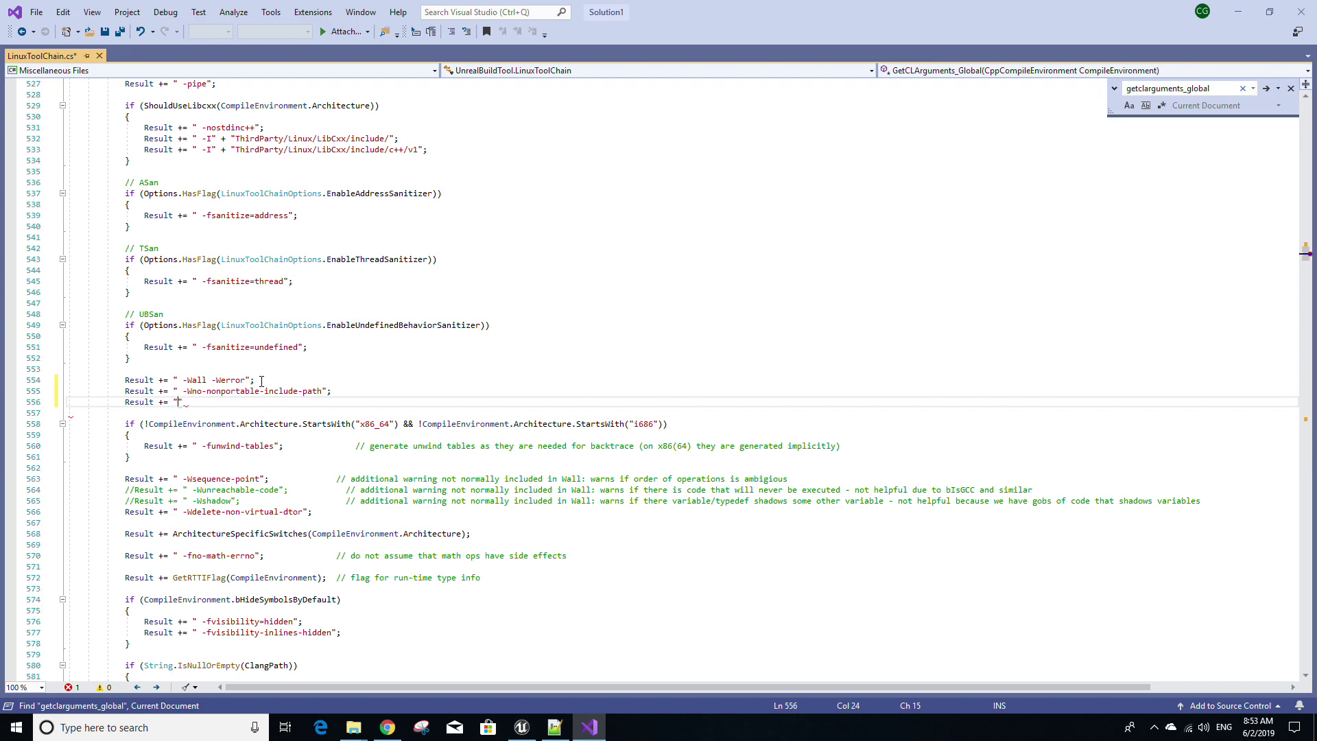
text(-Wno-ignored-attributes";)
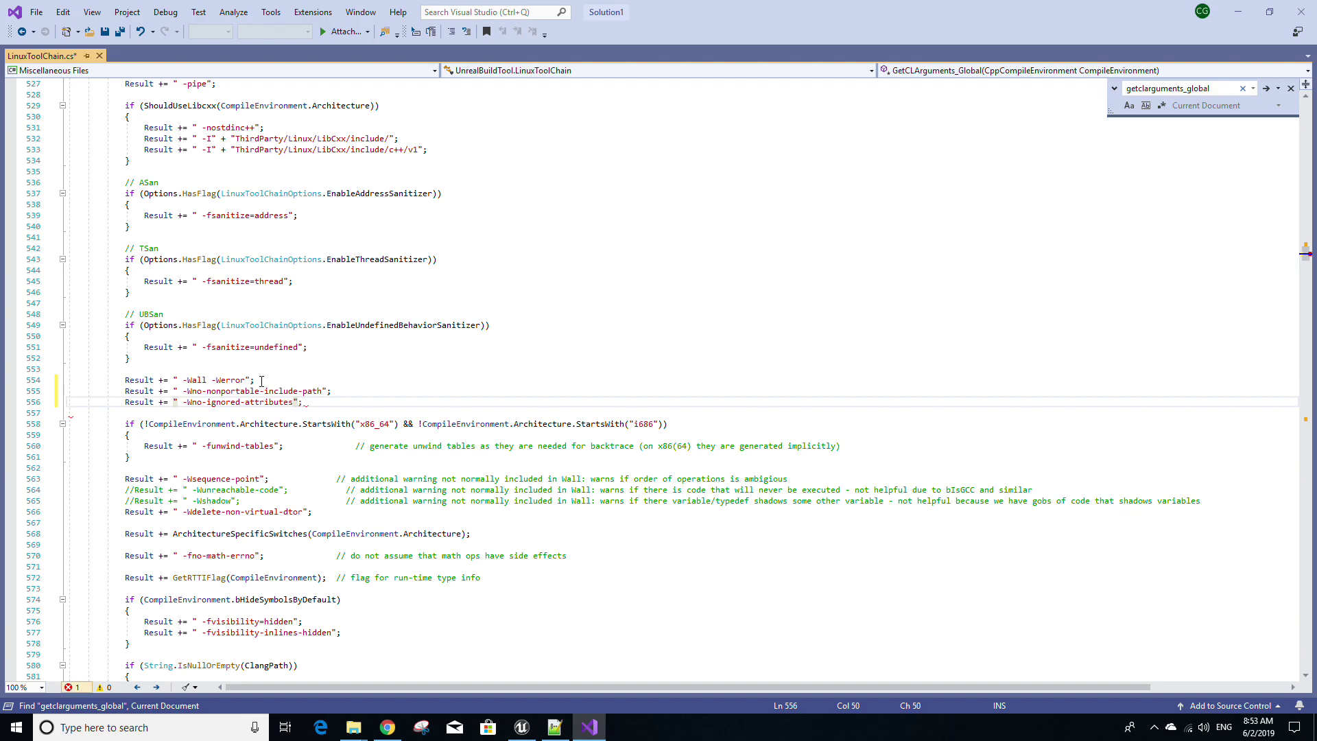
key(Return)
text(Result +=)
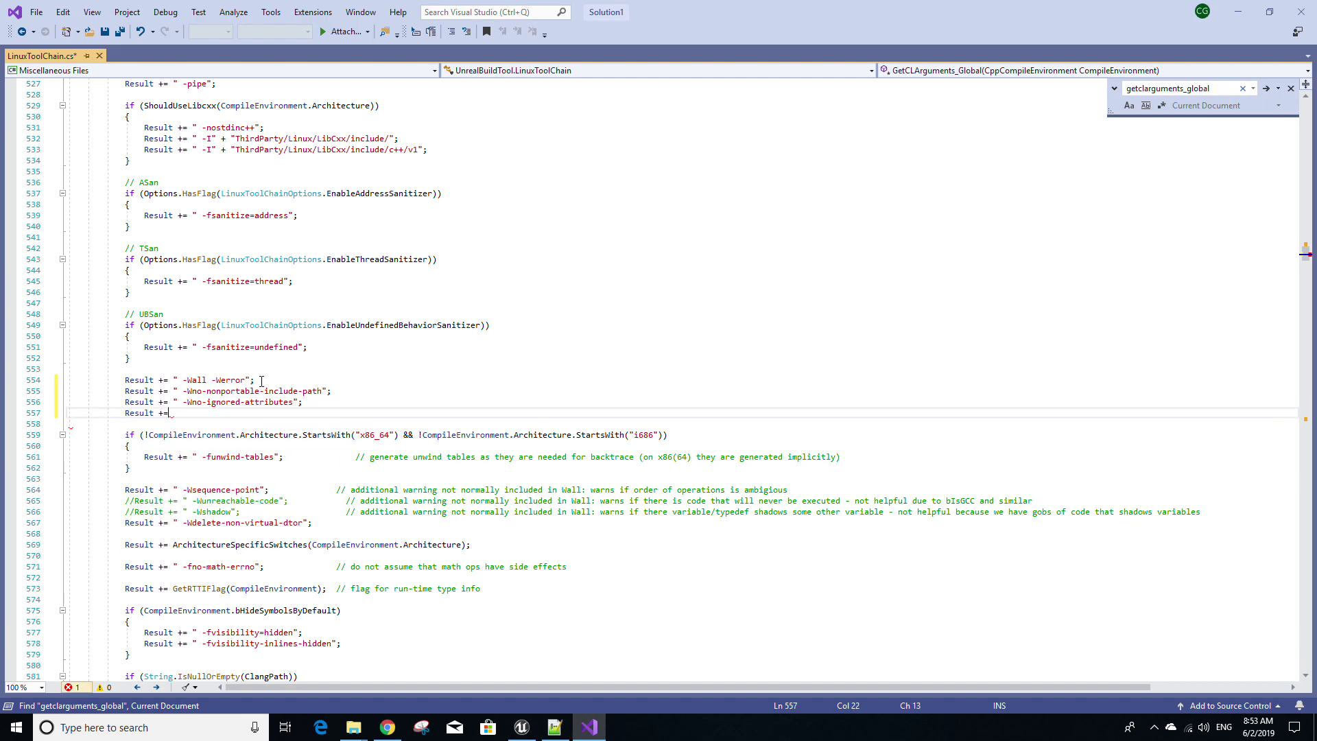
text( " -fdeclspec";)
key(ctrl+s)
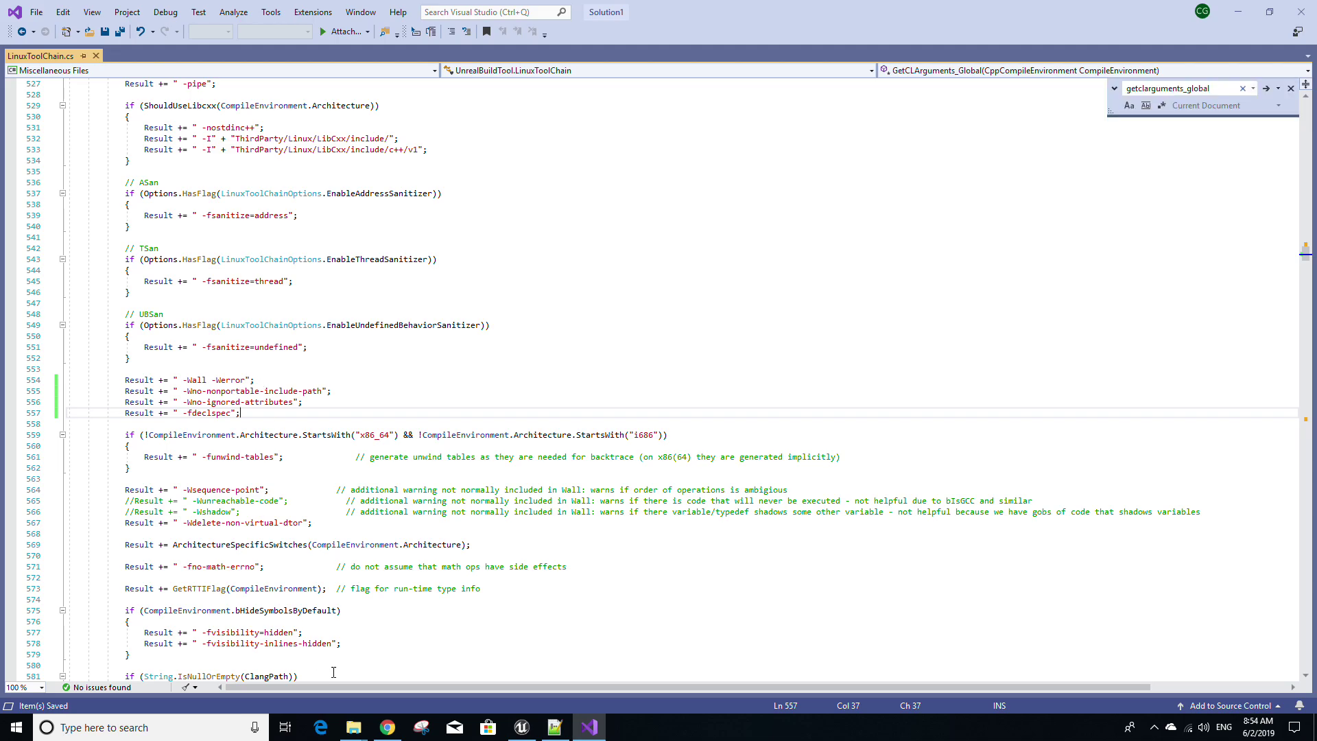
Step: Open the UE4.sln solution from the UE-4.22.2 folder in Visual Studio
mouse_move(353, 727)
click(293, 655)
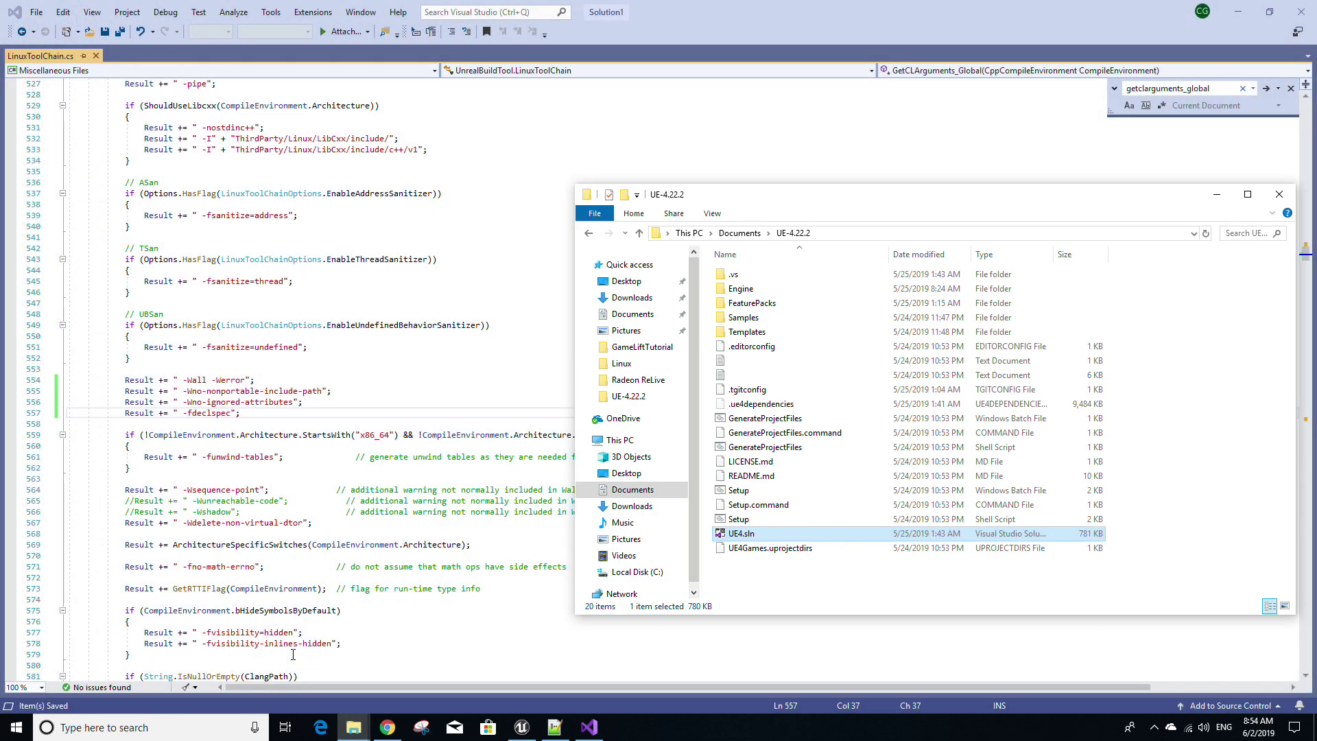
double_click(785, 533)
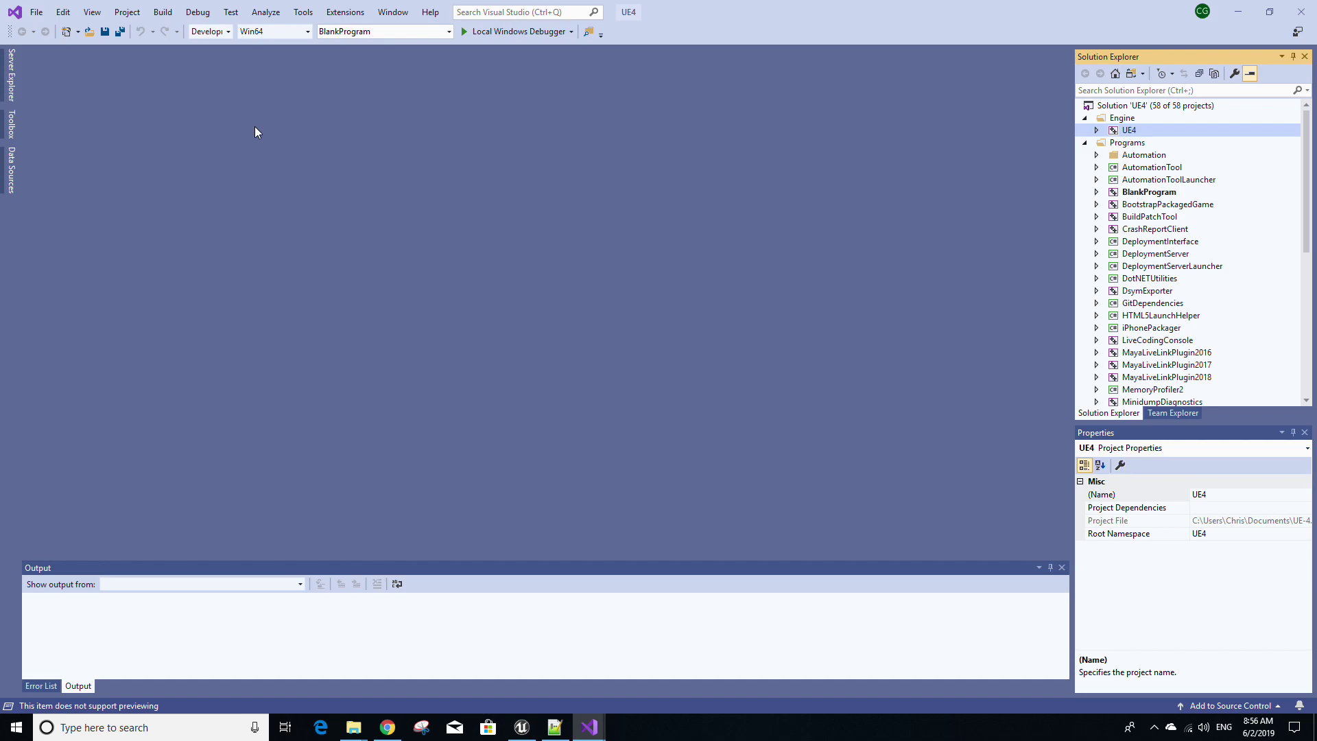
Step: Build the UE4 project using the Development Editor configuration and the Win64 platform
click(212, 36)
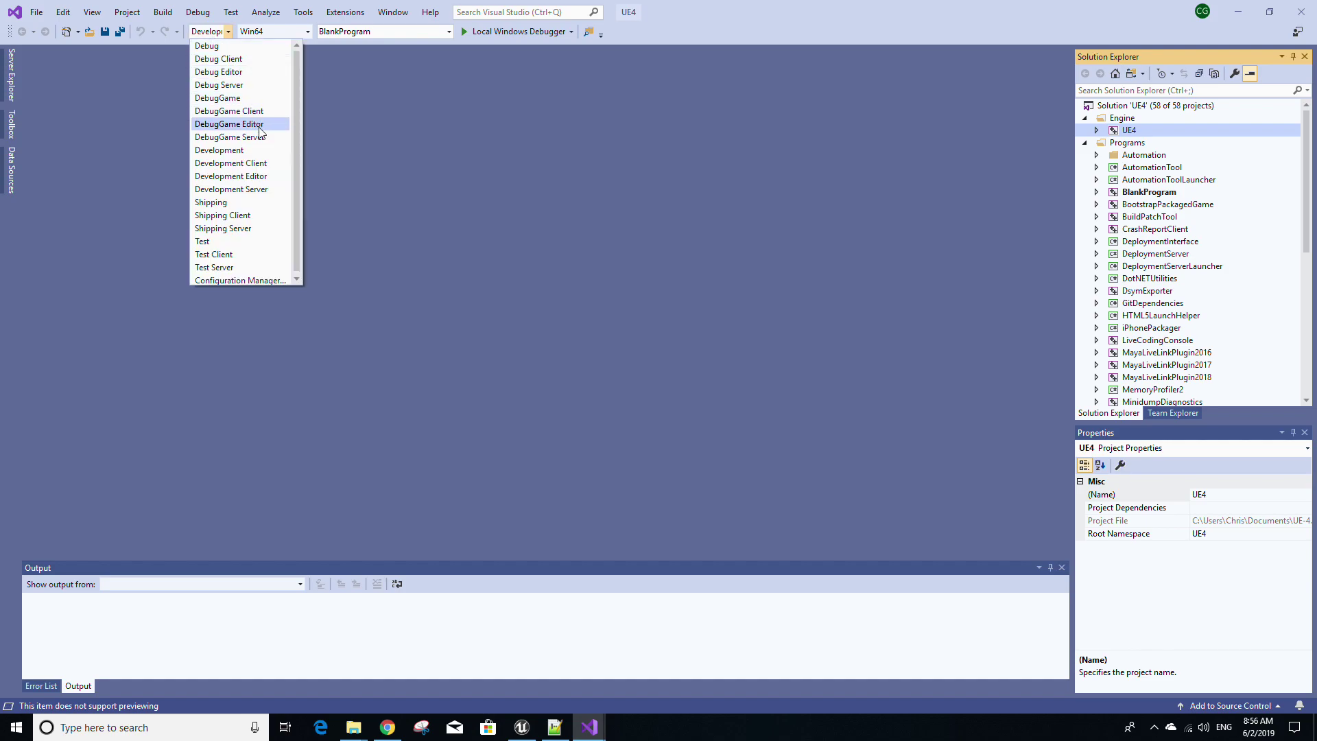
click(258, 174)
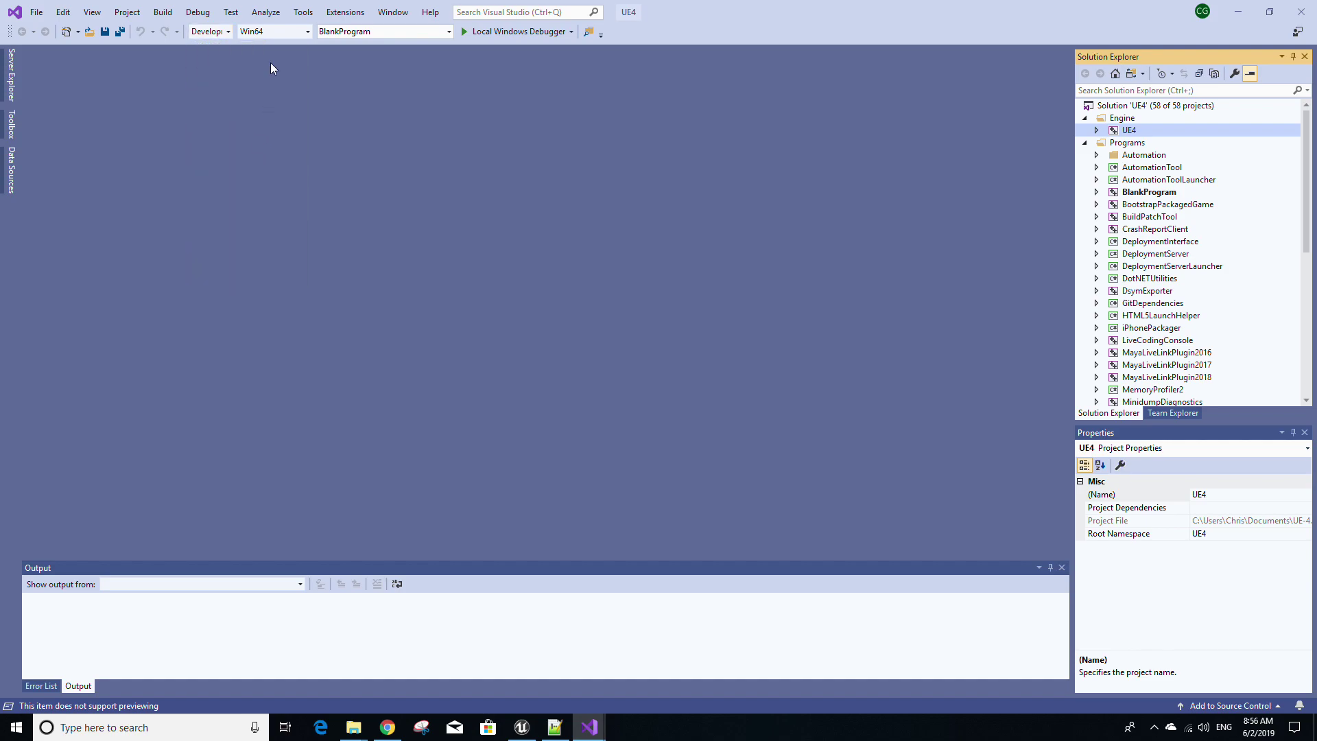
click(273, 35)
click(280, 101)
right_click(1163, 131)
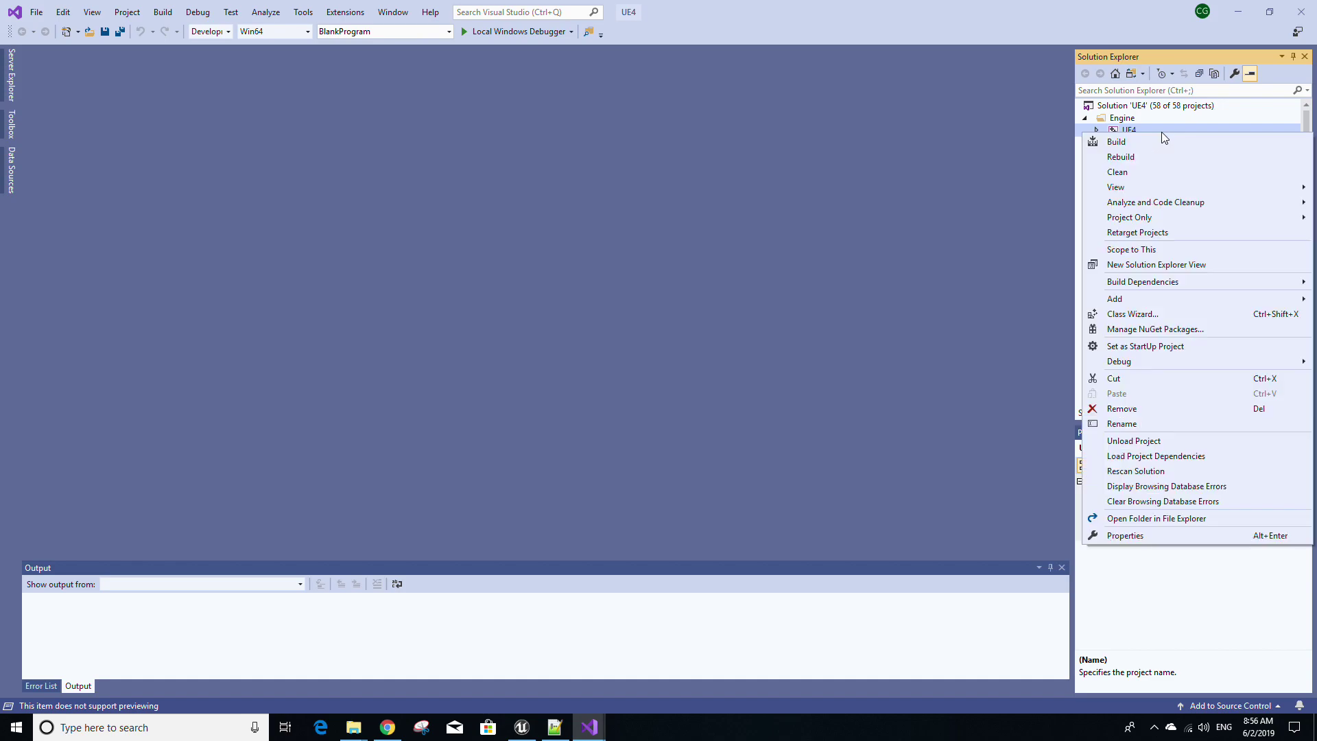
click(1157, 142)
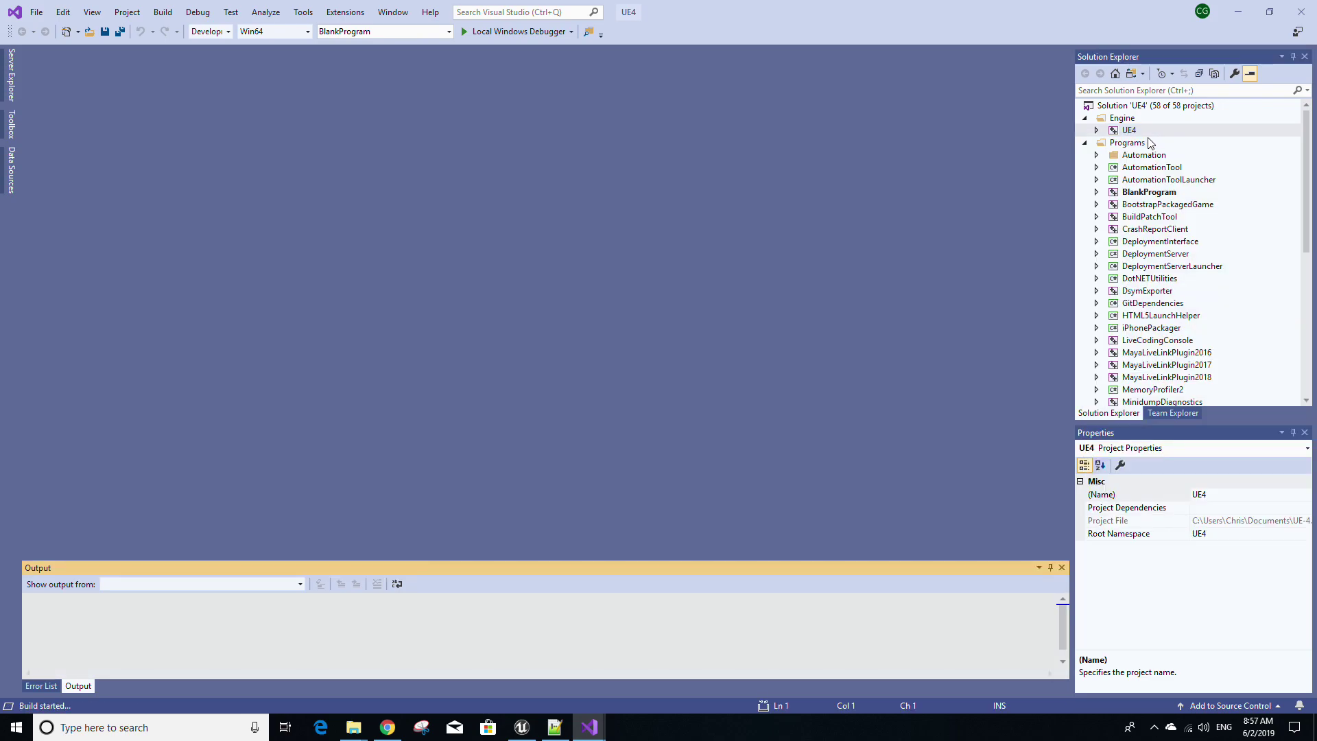
Step: Switch to Microsoft Store, search for ubuntu and open the product page of the Ubuntu app
click(488, 727)
click(1170, 35)
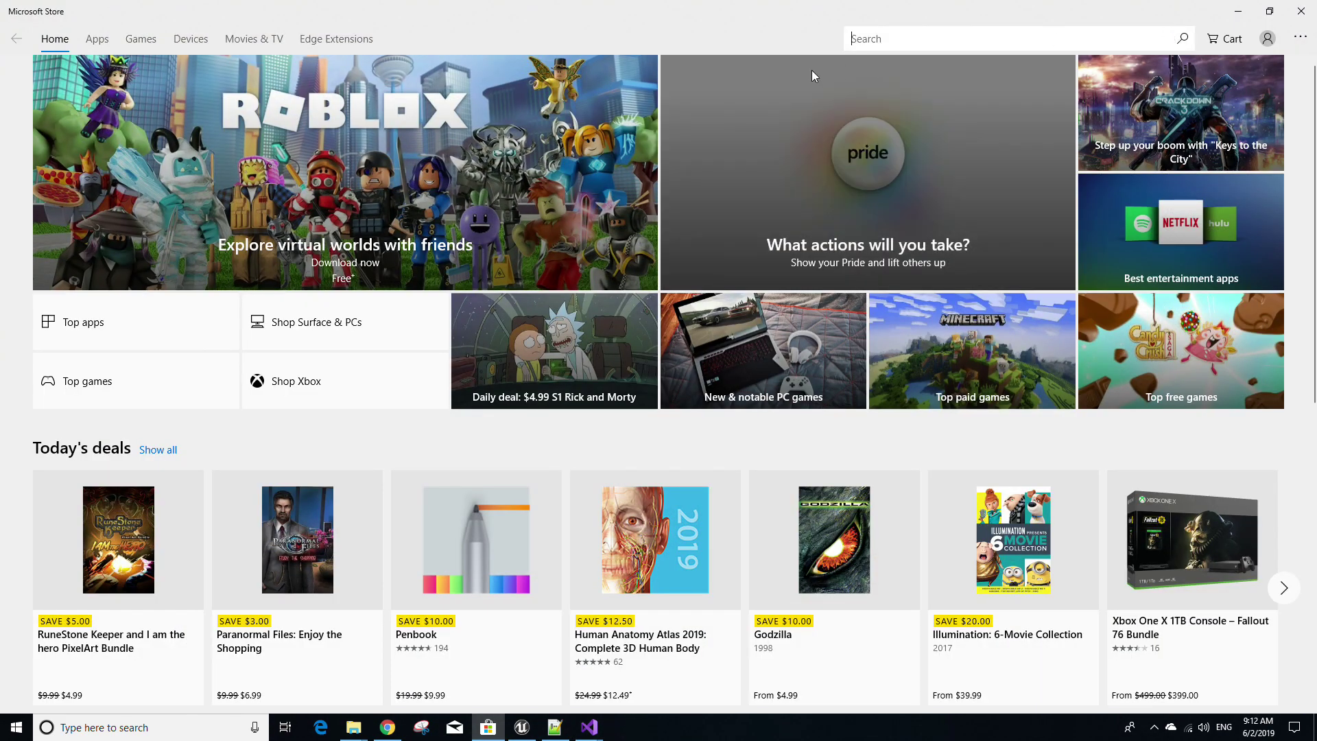
text(ubuntu)
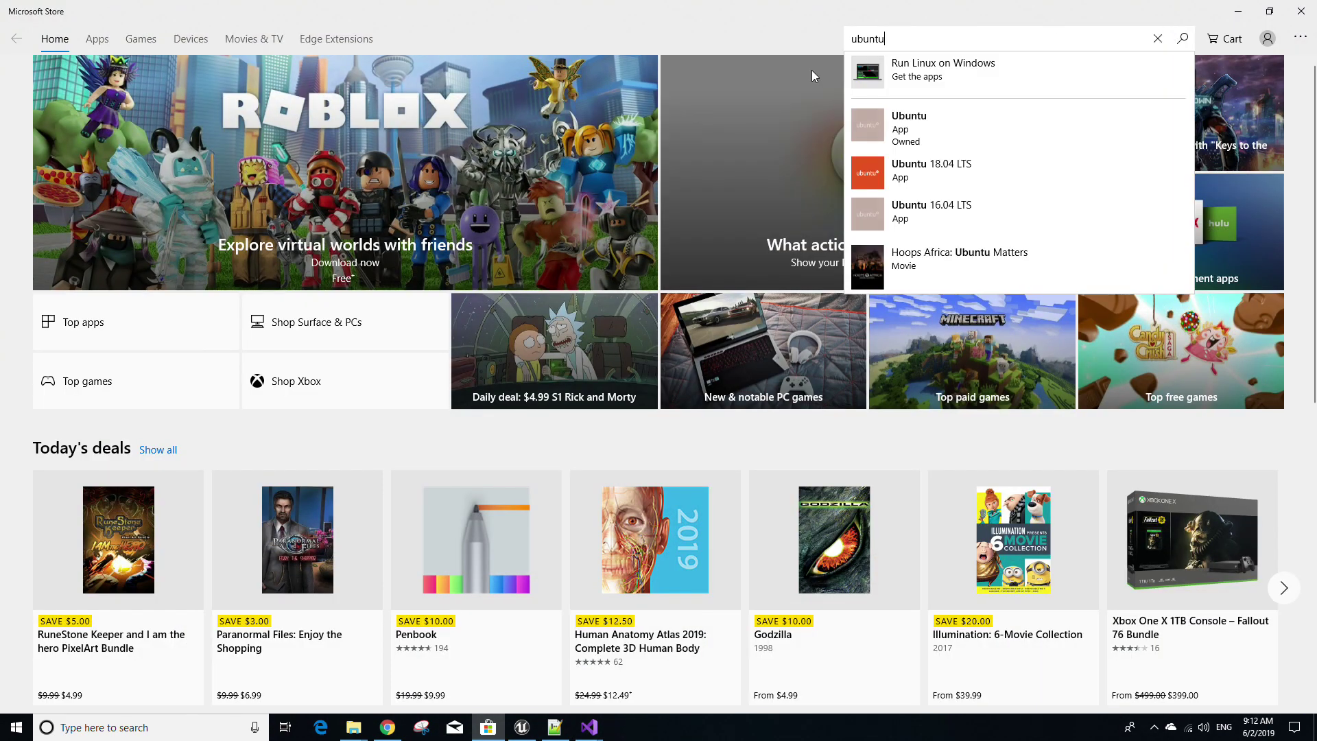
click(934, 123)
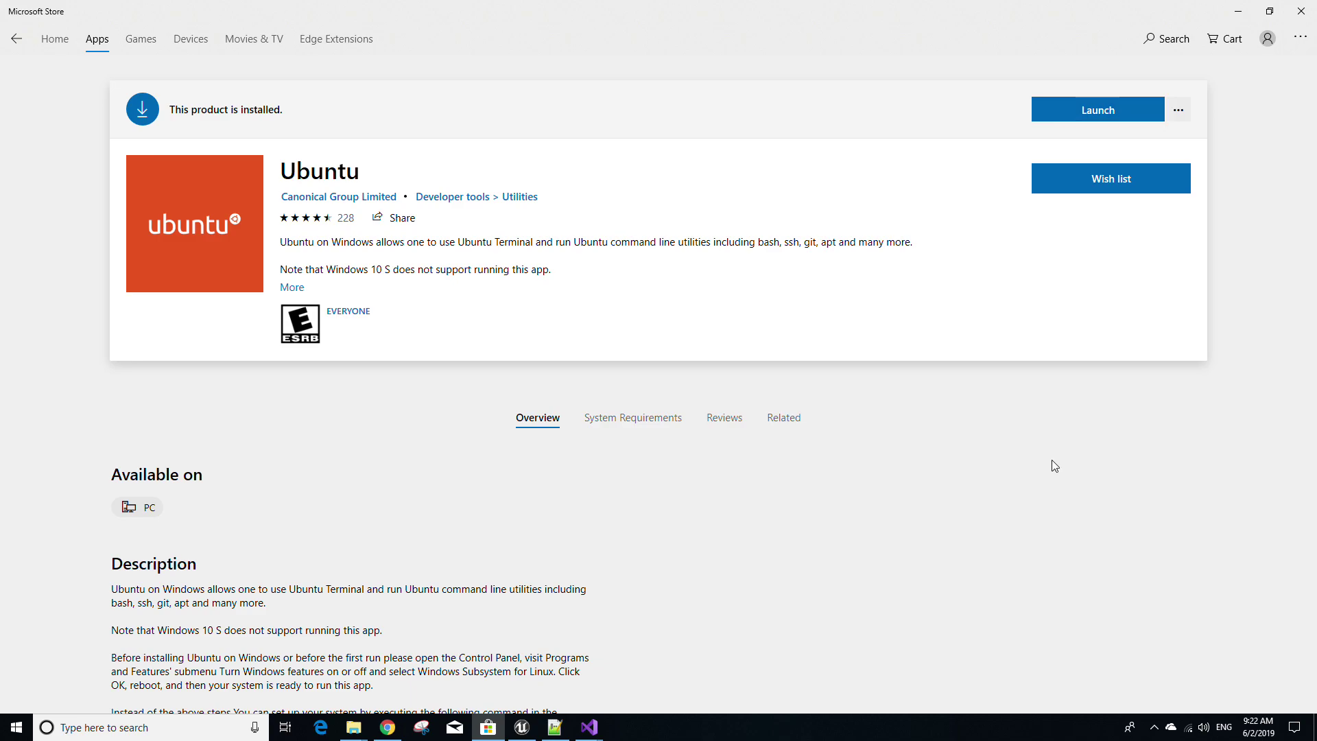
Step: Launch Ubuntu from its store page, and start bash in a new Command Prompt
click(1077, 122)
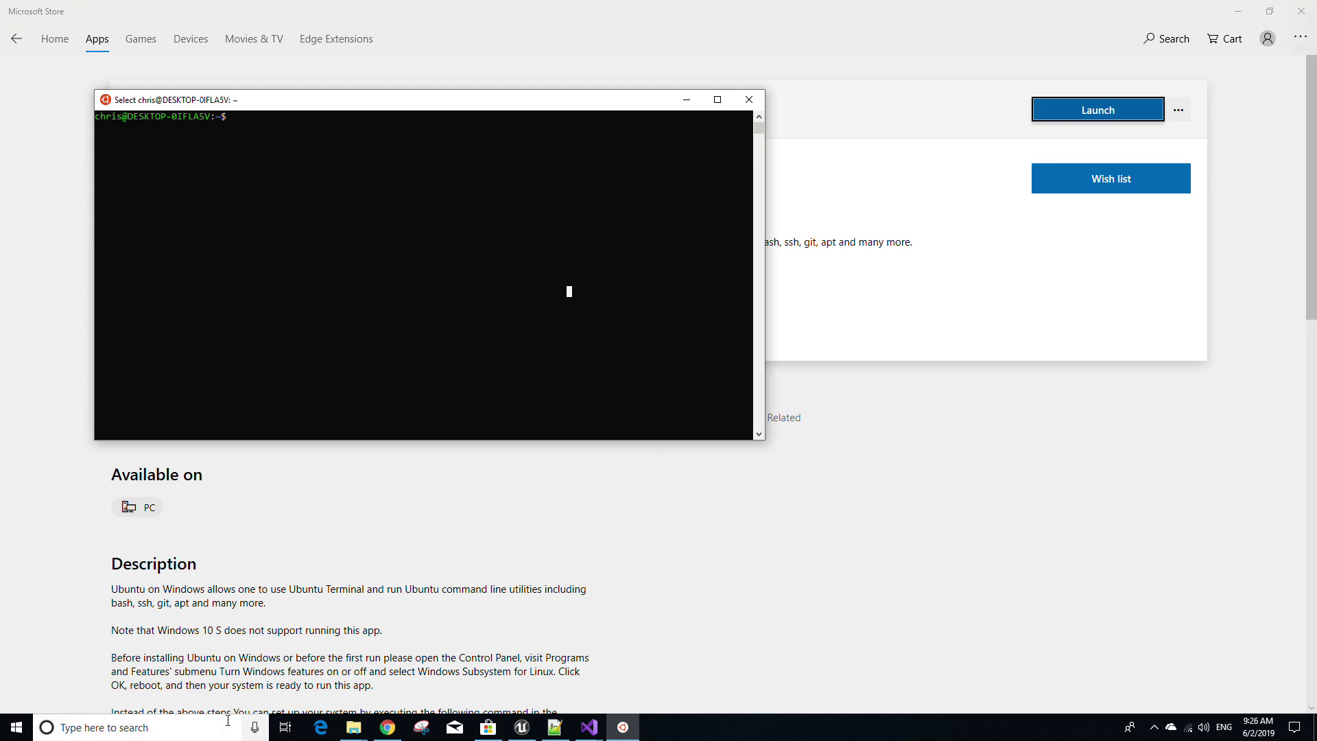
click(225, 723)
text(com)
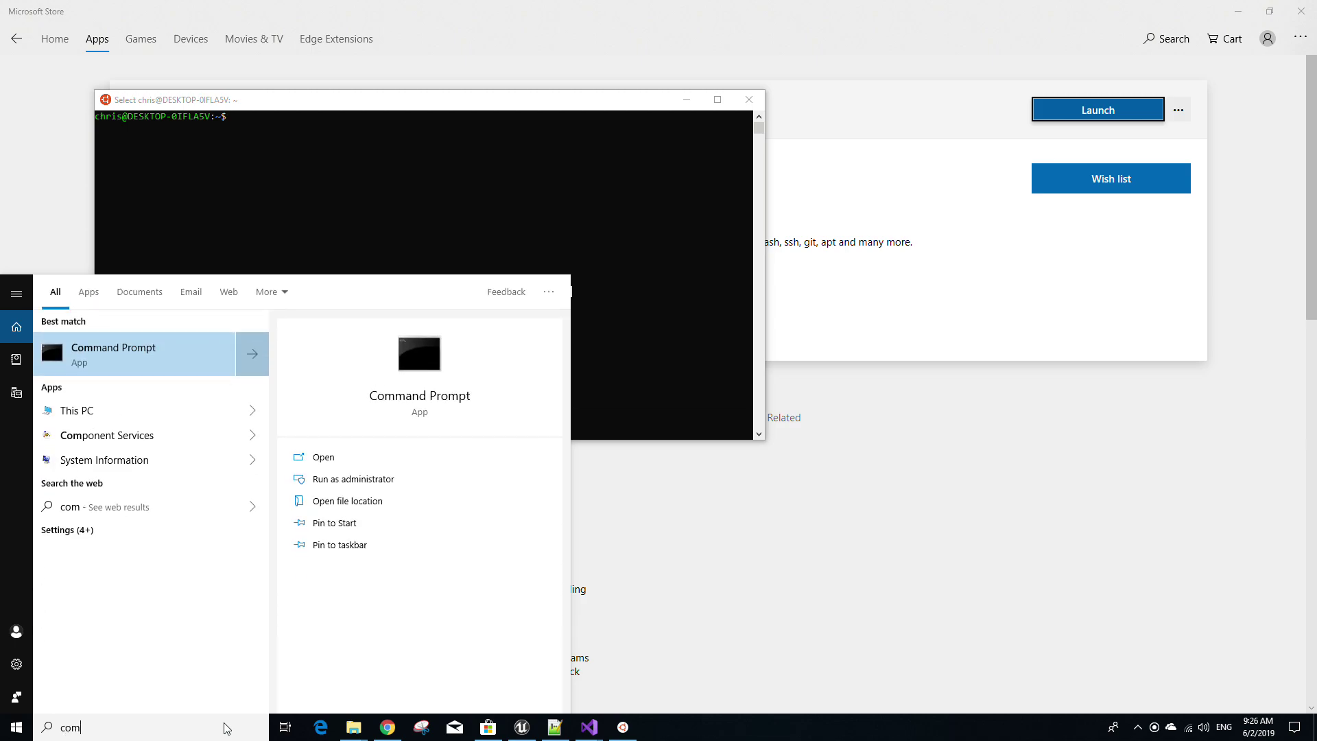
click(154, 347)
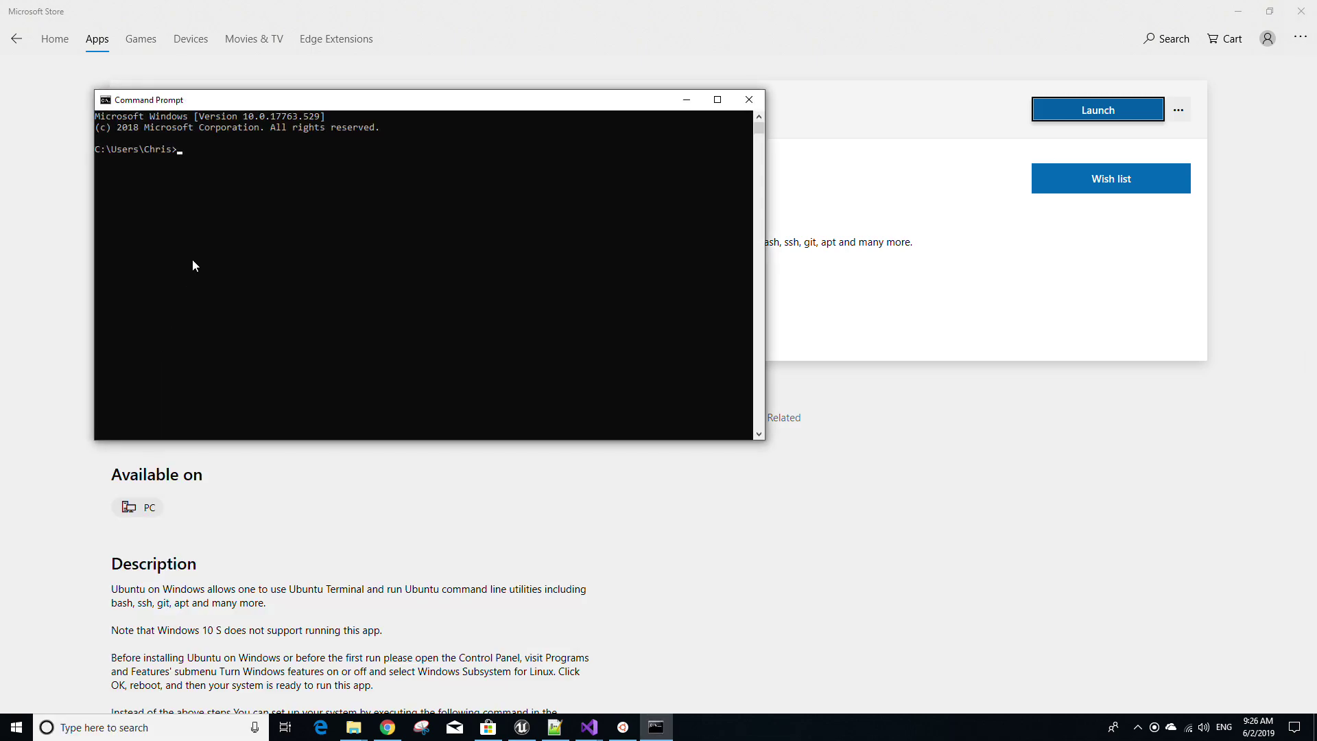
text(bash)
key(Return)
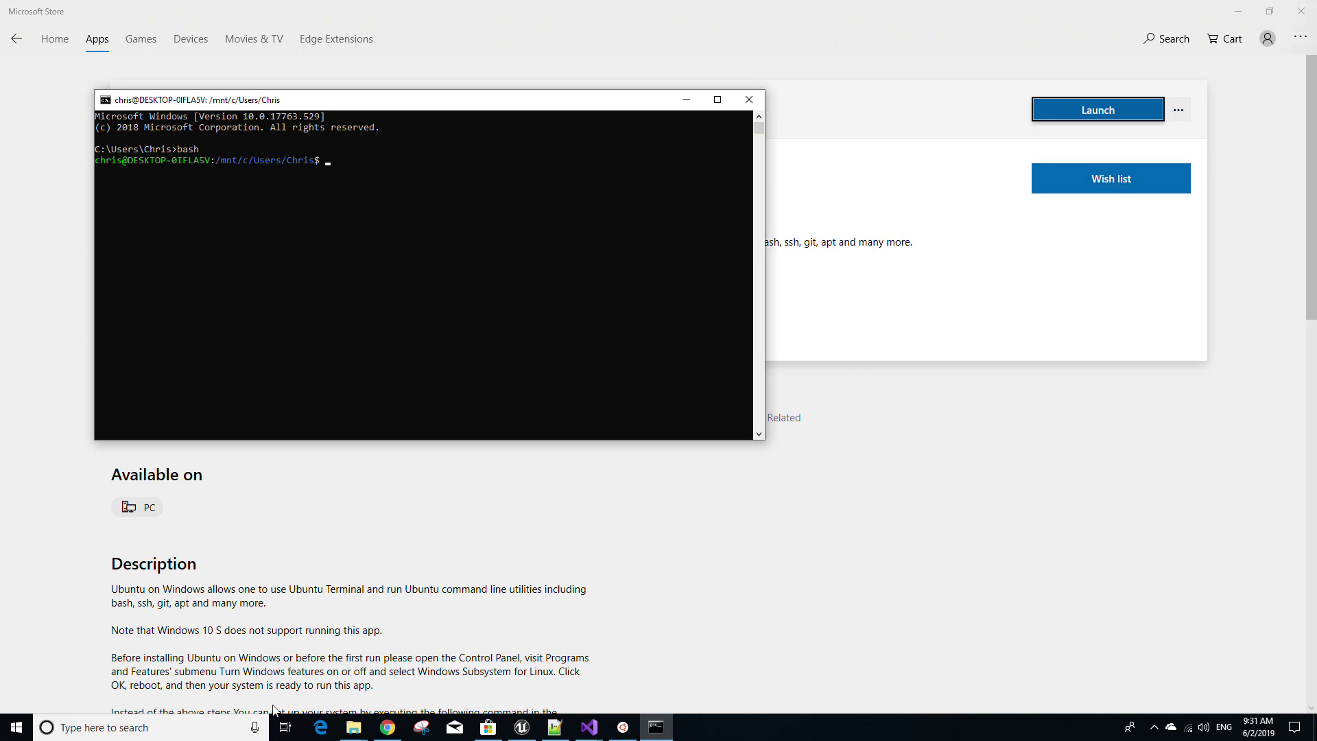
Step: Open the Windows Features dialog and check the setting of Windows Subsystem for Linux
click(193, 734)
text(features)
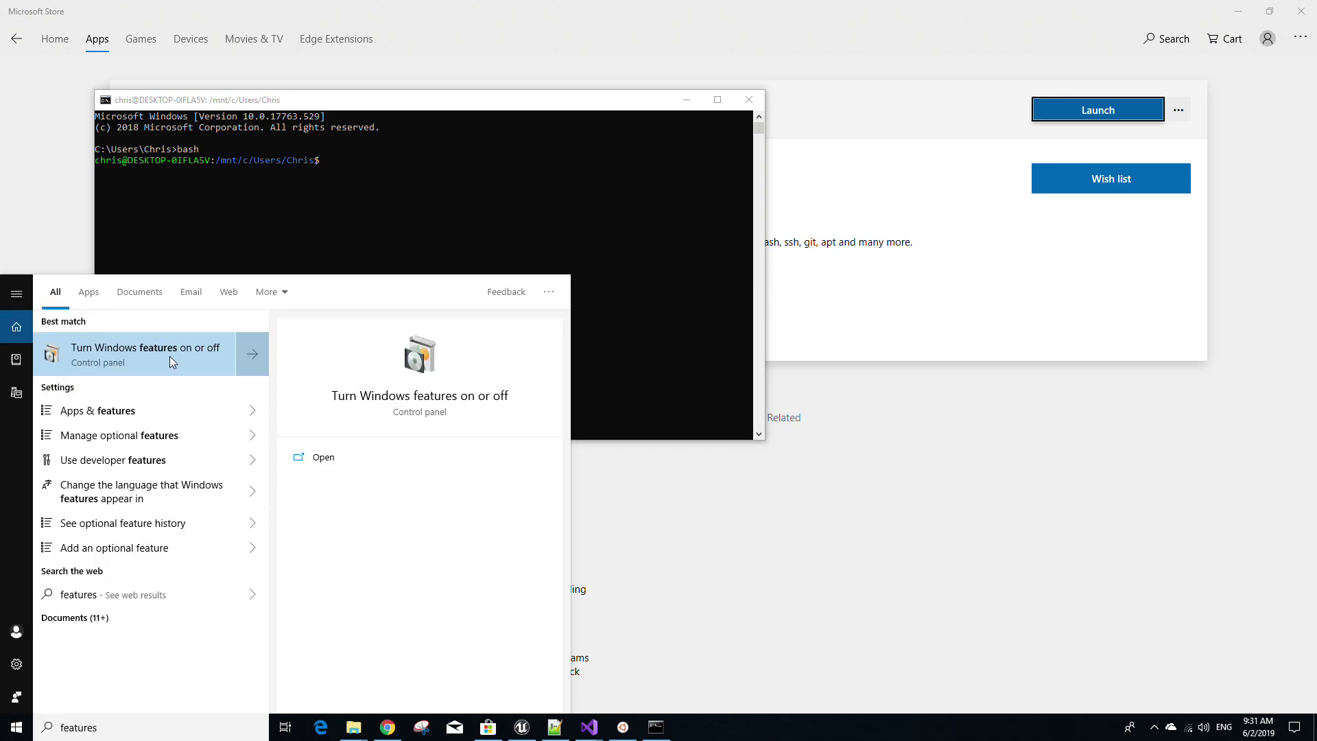
click(170, 357)
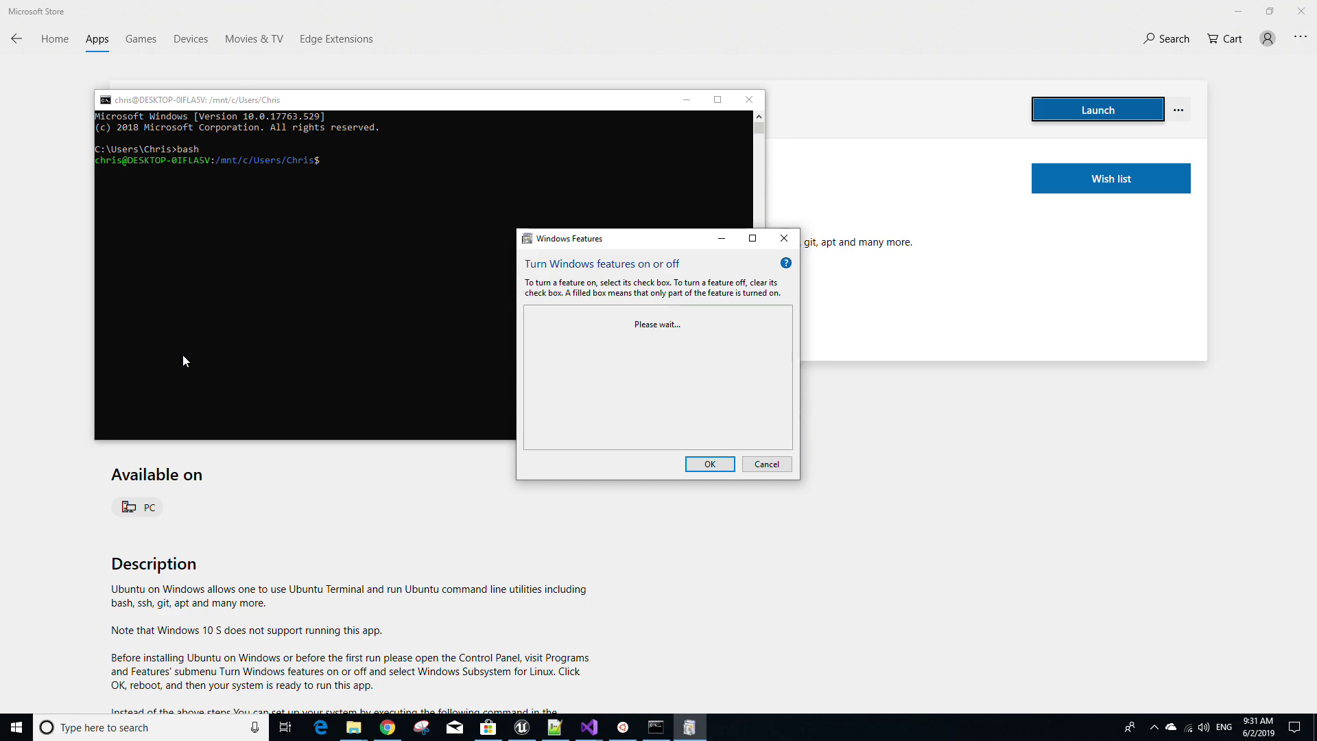
scroll(658, 392, down, 8)
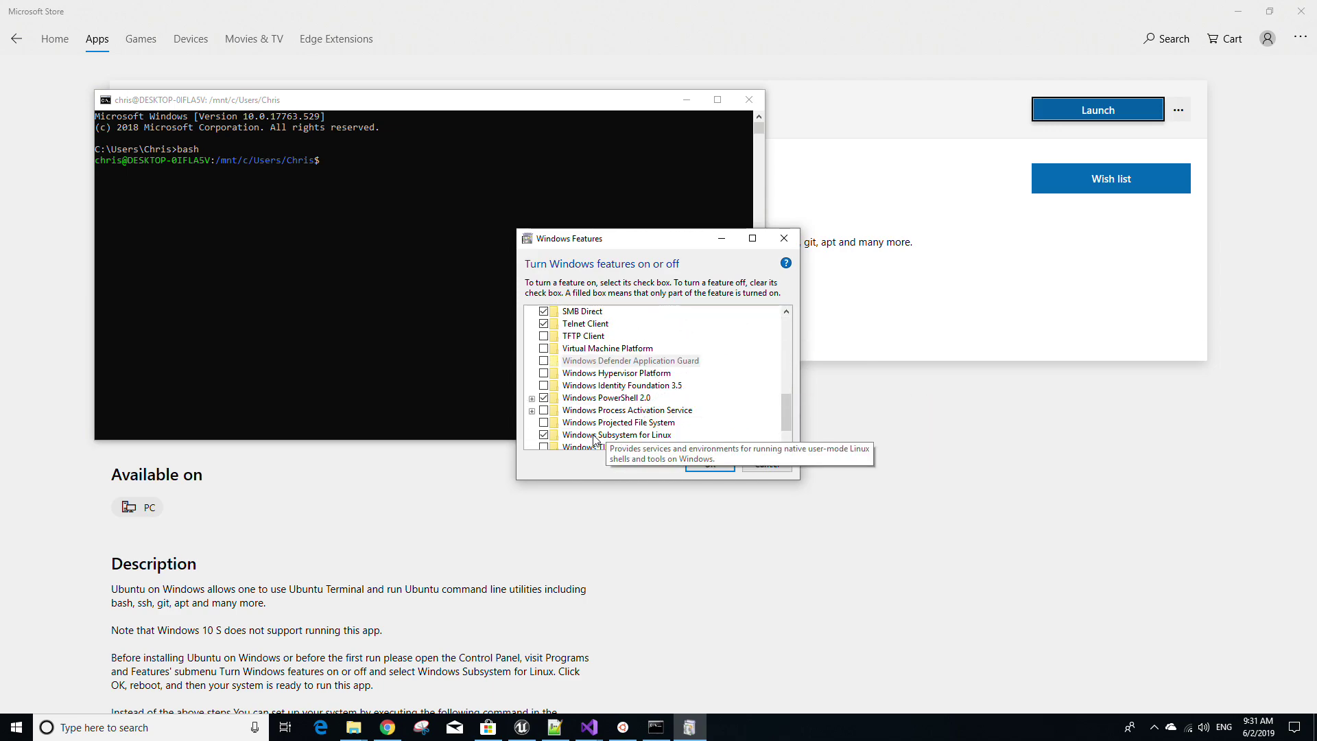
click(544, 435)
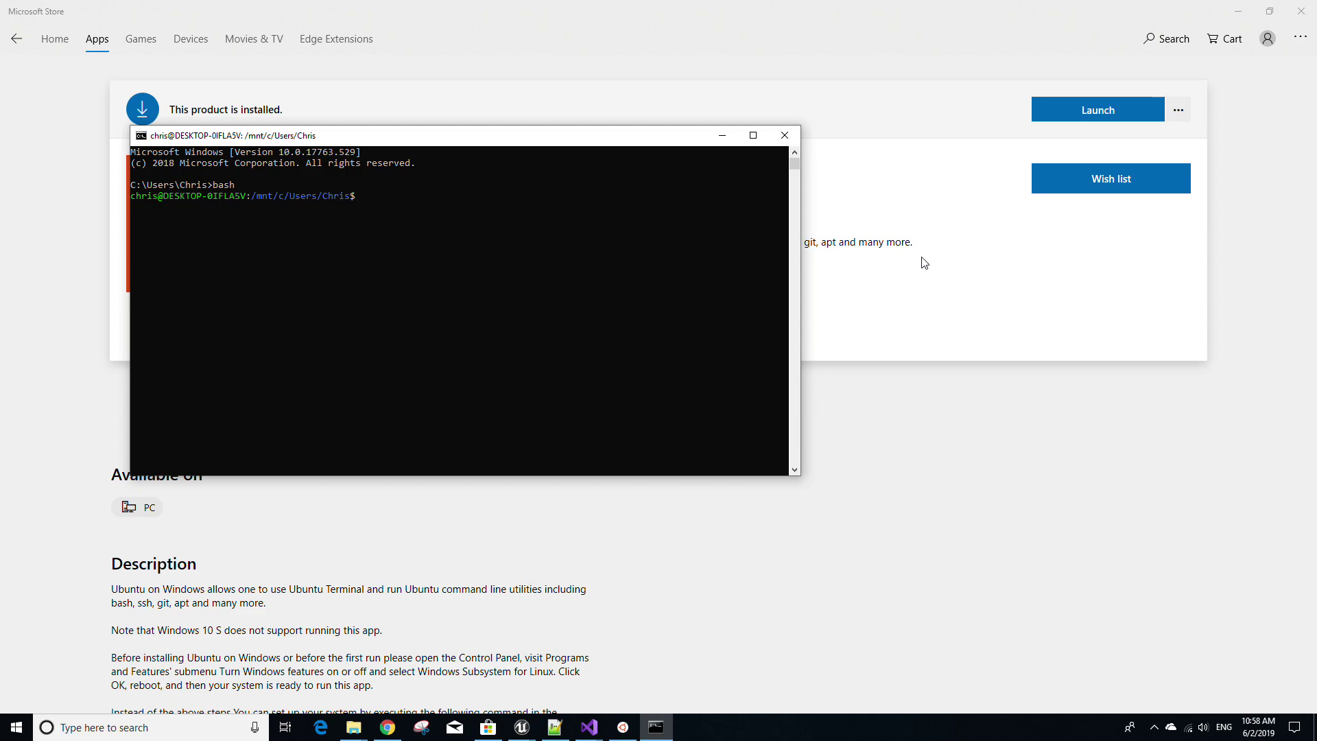
Step: Write sudo apt install commands in the bash prompt for cmake, g++, libssl-dev, libcurl4-openssl-dev and zlib1g-dev, one package at a time
text(sudo apt install cmake)
key(BackSpace)
key(BackSpace)
key(BackSpace)
key(BackSpace)
text(g++)
key(BackSpace)
key(BackSpace)
key(BackSpace)
text(libssl-dev)
key(BackSpace)
key(BackSpace)
key(BackSpace)
key(BackSpace)
key(BackSpace)
key(BackSpace)
key(BackSpace)
key(BackSpace)
key(BackSpace)
key(BackSpace)
text(libcurl4-openssl-dev)
key(BackSpace)
key(BackSpace)
key(BackSpace)
key(BackSpace)
key(BackSpace)
key(BackSpace)
key(BackSpace)
key(BackSpace)
key(BackSpace)
key(BackSpace)
key(BackSpace)
key(BackSpace)
key(BackSpace)
key(BackSpace)
key(BackSpace)
key(BackSpace)
key(BackSpace)
key(BackSpace)
key(BackSpace)
key(BackSpace)
text(zlib1g-dev)
Step: Replace the zlib1g-dev install command in the bash prompt with sudo apt-get update
key(BackSpace)
key(BackSpace)
key(BackSpace)
key(BackSpace)
key(BackSpace)
key(BackSpace)
key(BackSpace)
key(BackSpace)
key(BackSpace)
key(BackSpace)
key(BackSpace)
key(BackSpace)
key(BackSpace)
key(BackSpace)
key(BackSpace)
key(BackSpace)
key(BackSpace)
text(-get update)
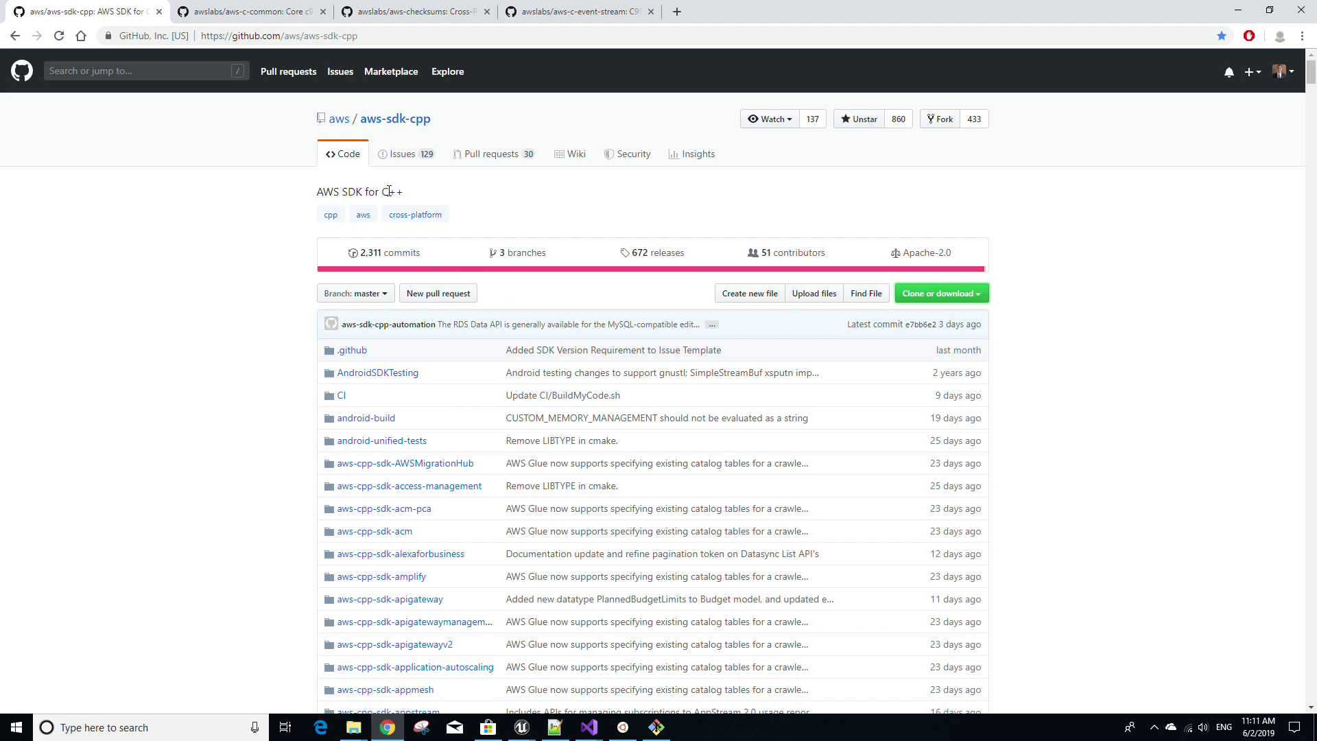
Step: Look through the GitHub pages of aws-c-common, aws-checksums and aws-c-event-stream, and return to the aws-sdk-cpp repository
click(312, 11)
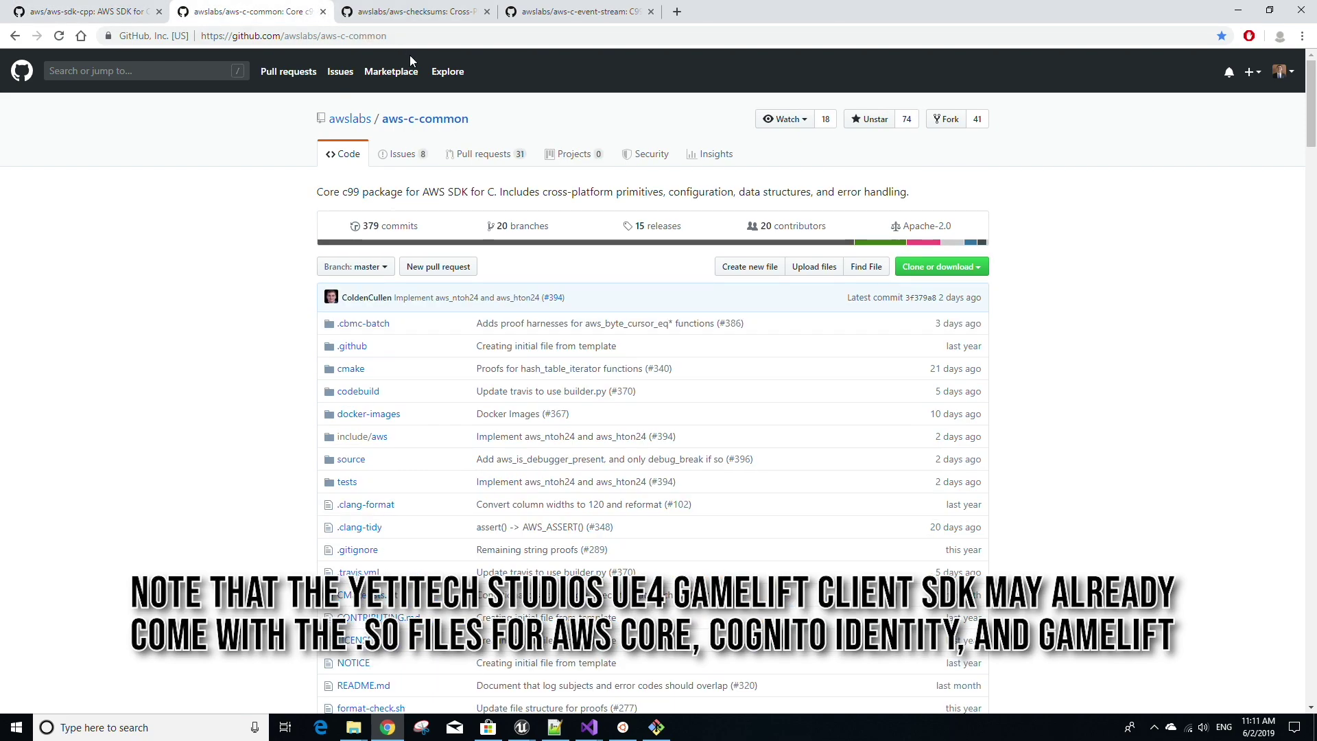
click(415, 12)
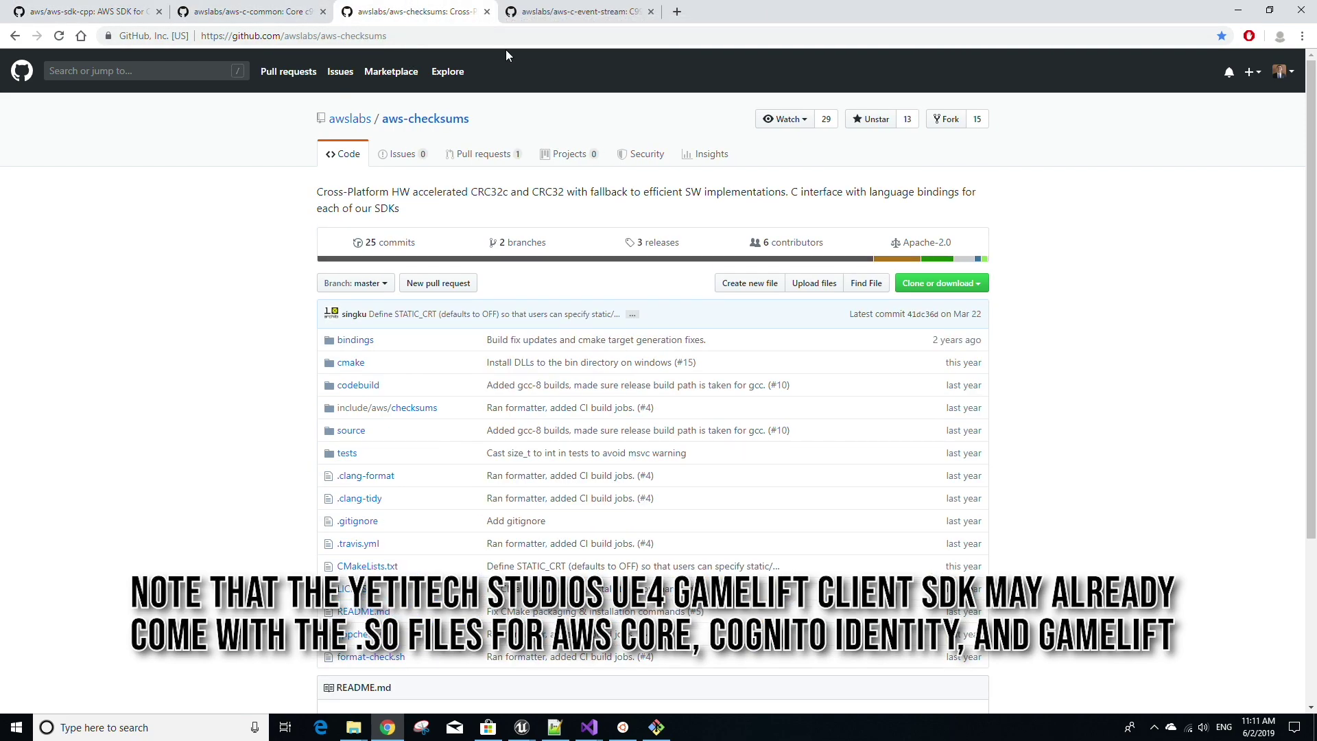
click(583, 12)
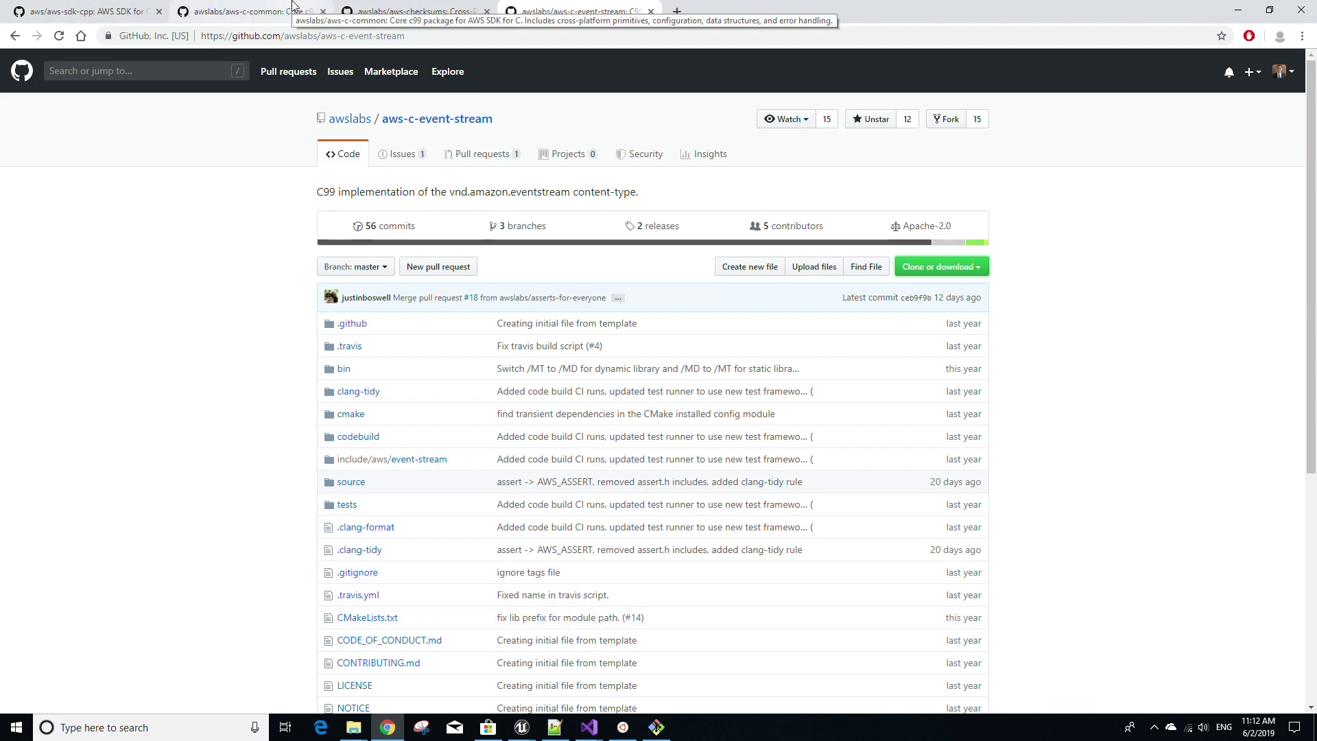
click(412, 11)
click(527, 5)
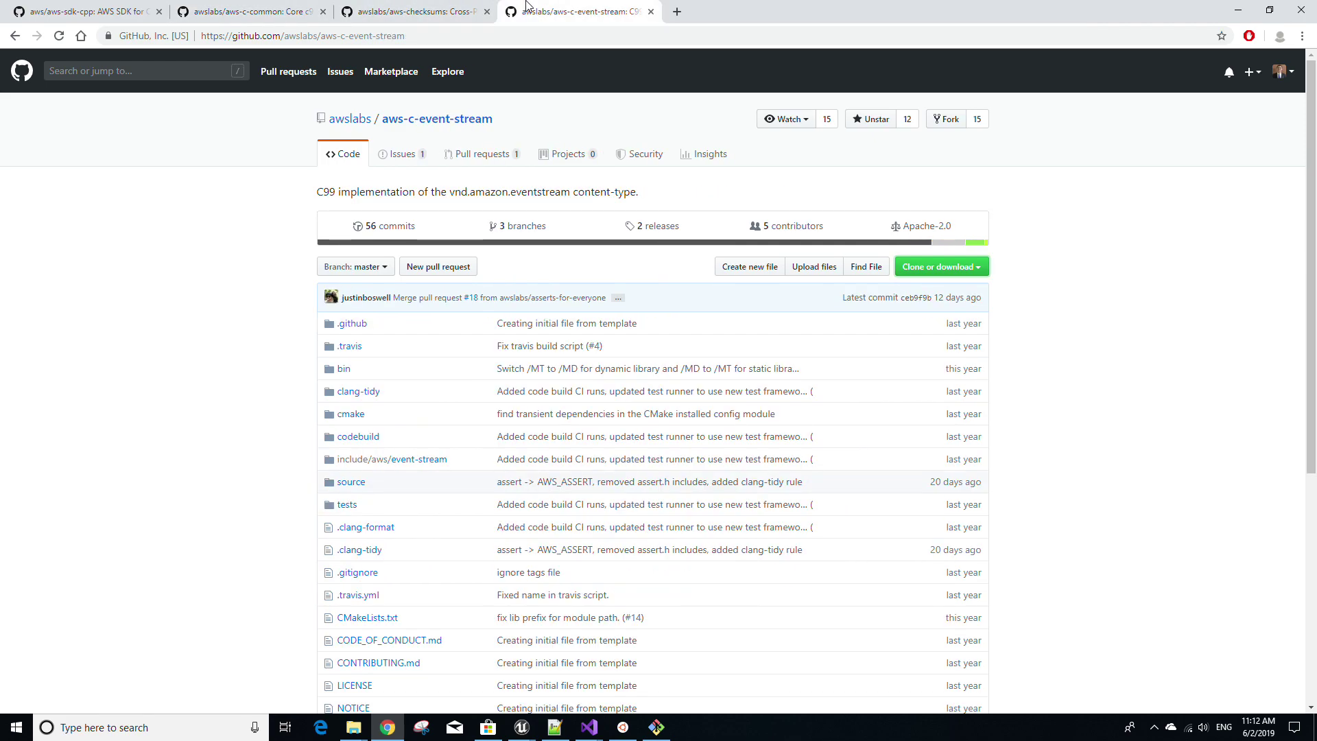
click(42, 10)
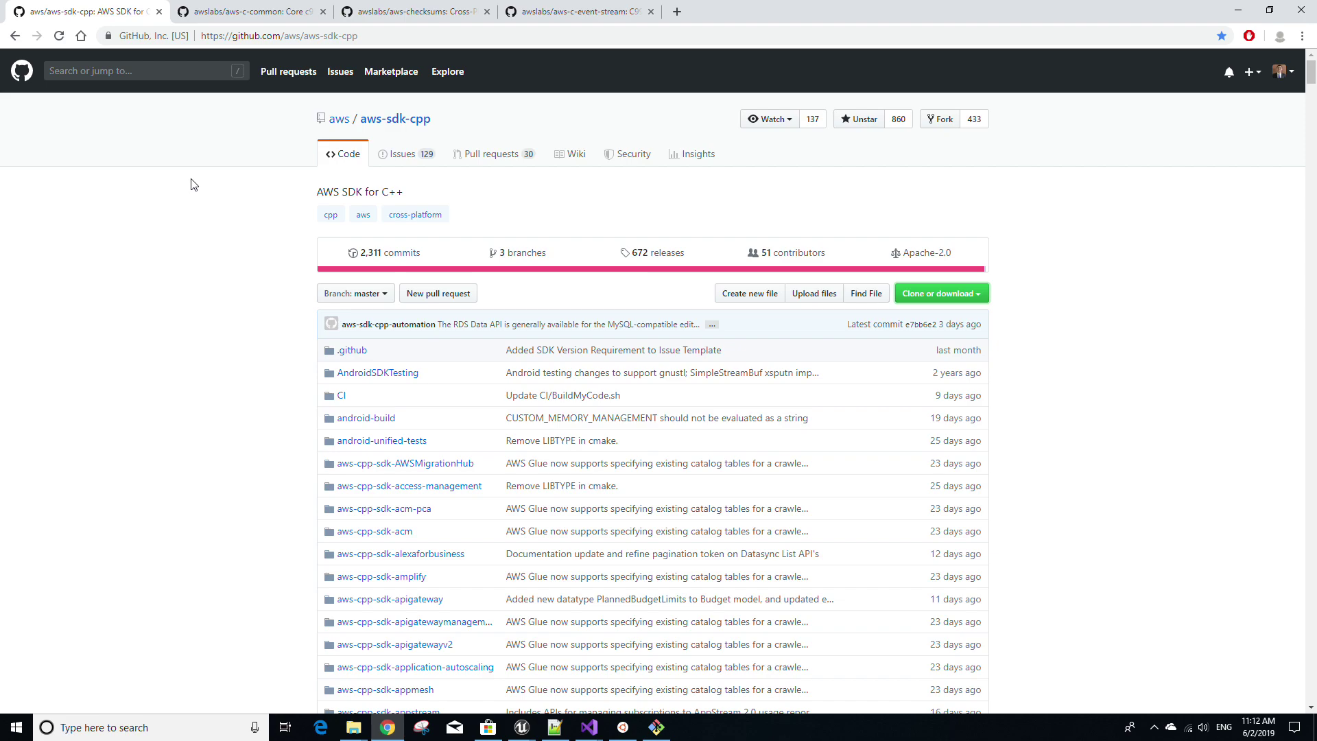
Step: Show the clone options of the aws-sdk-cpp repository and open Git Bash in the Downloads folder
click(964, 295)
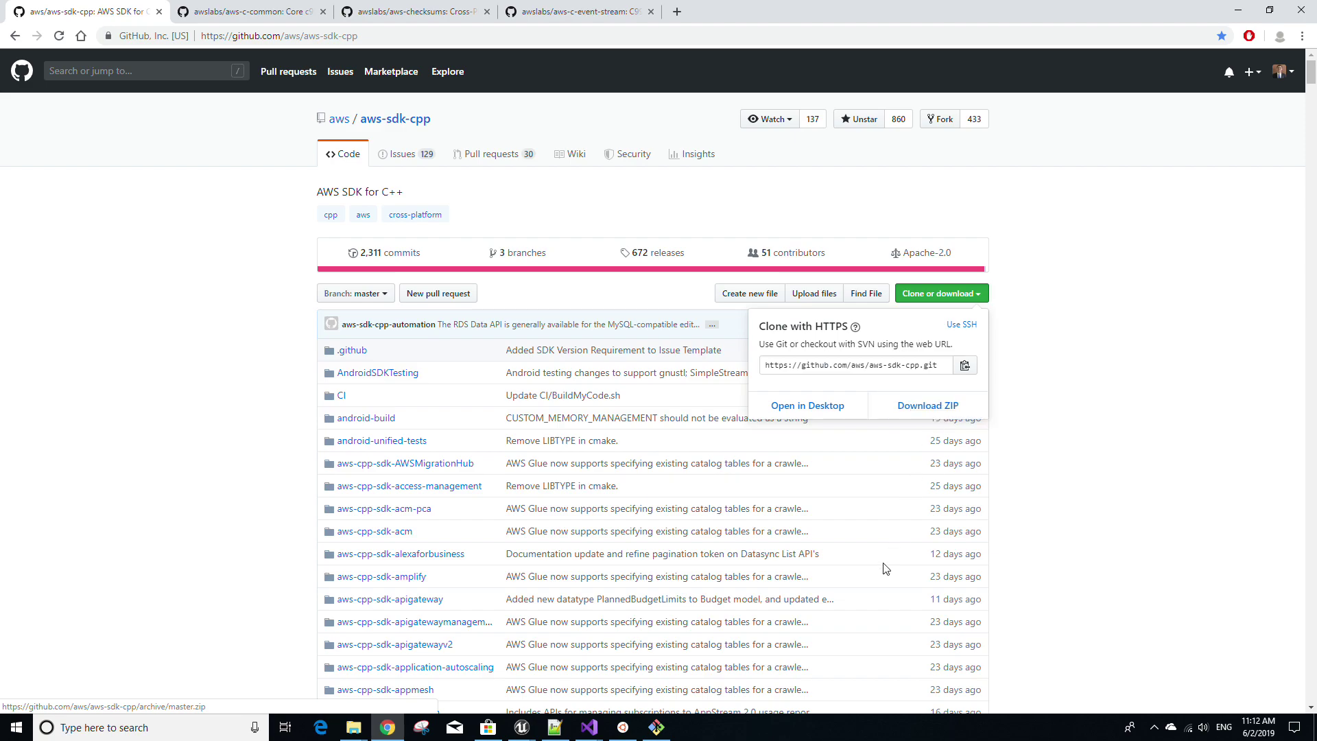
click(354, 728)
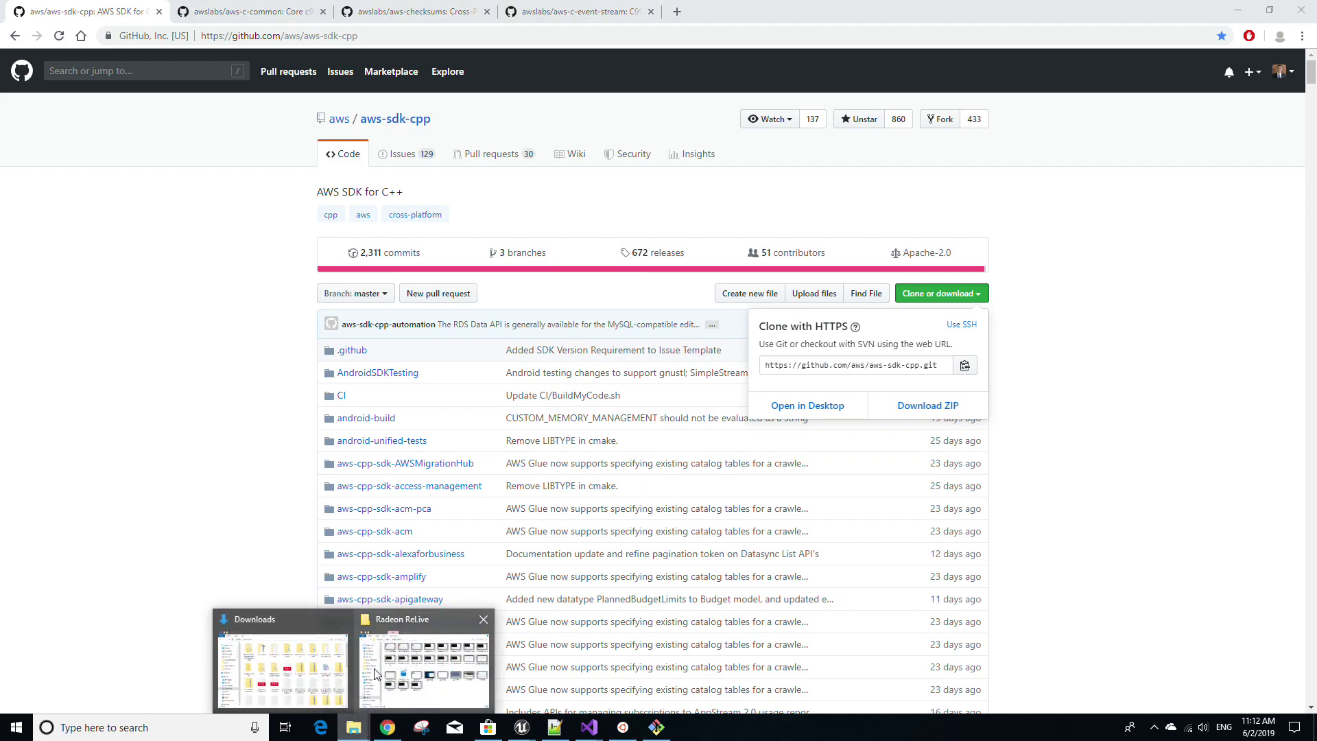
click(241, 669)
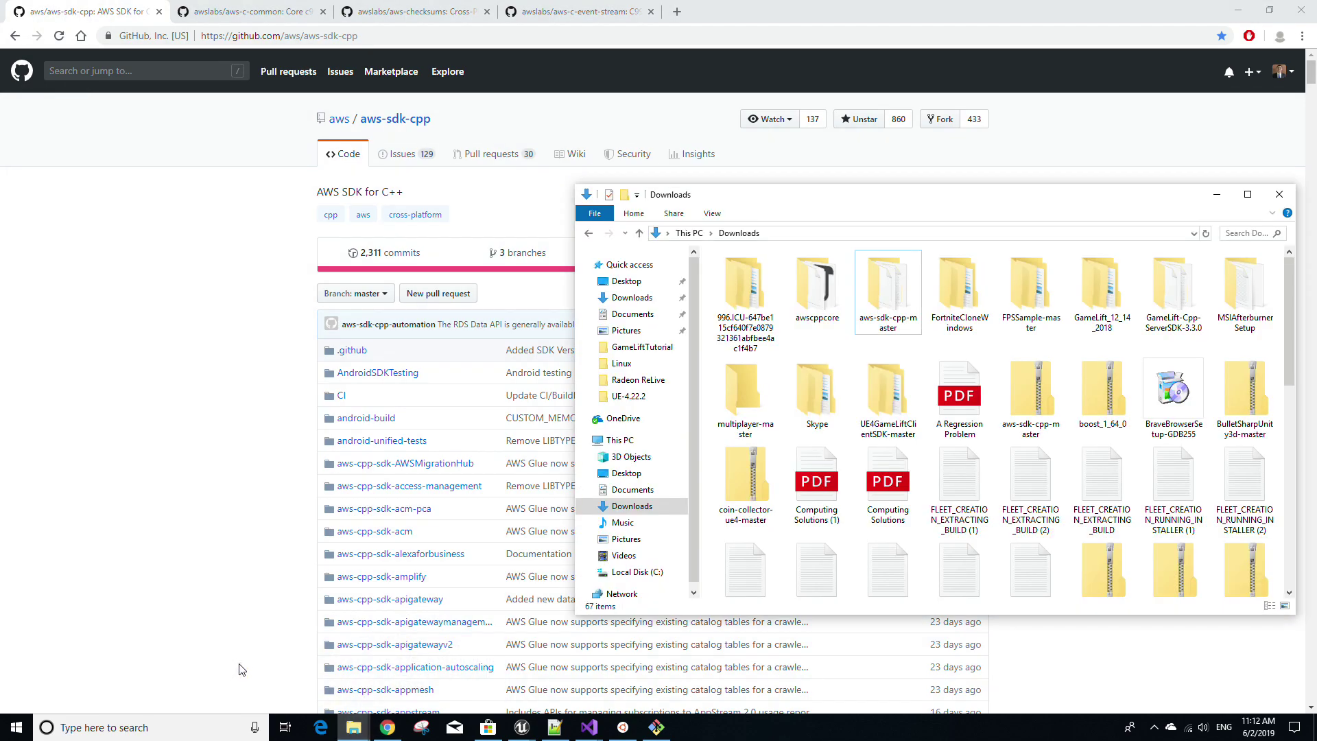
right_click(921, 353)
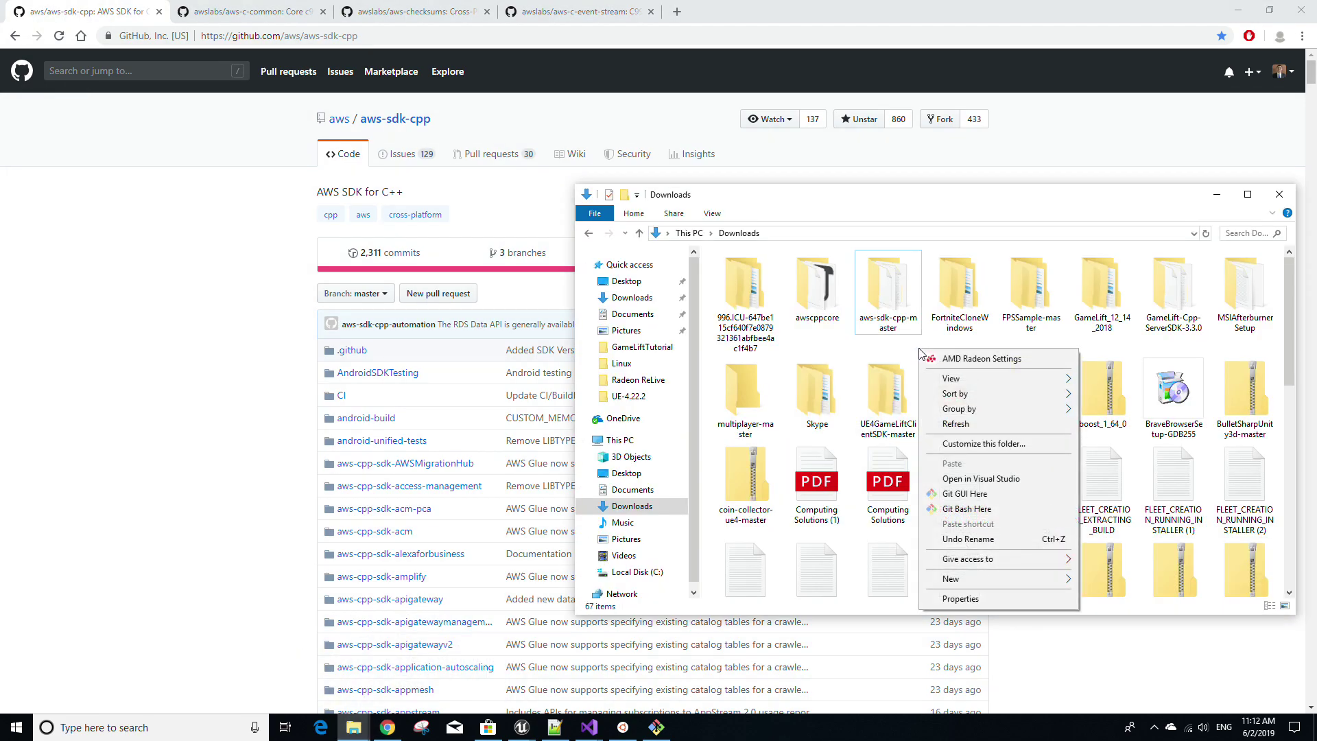
click(1025, 516)
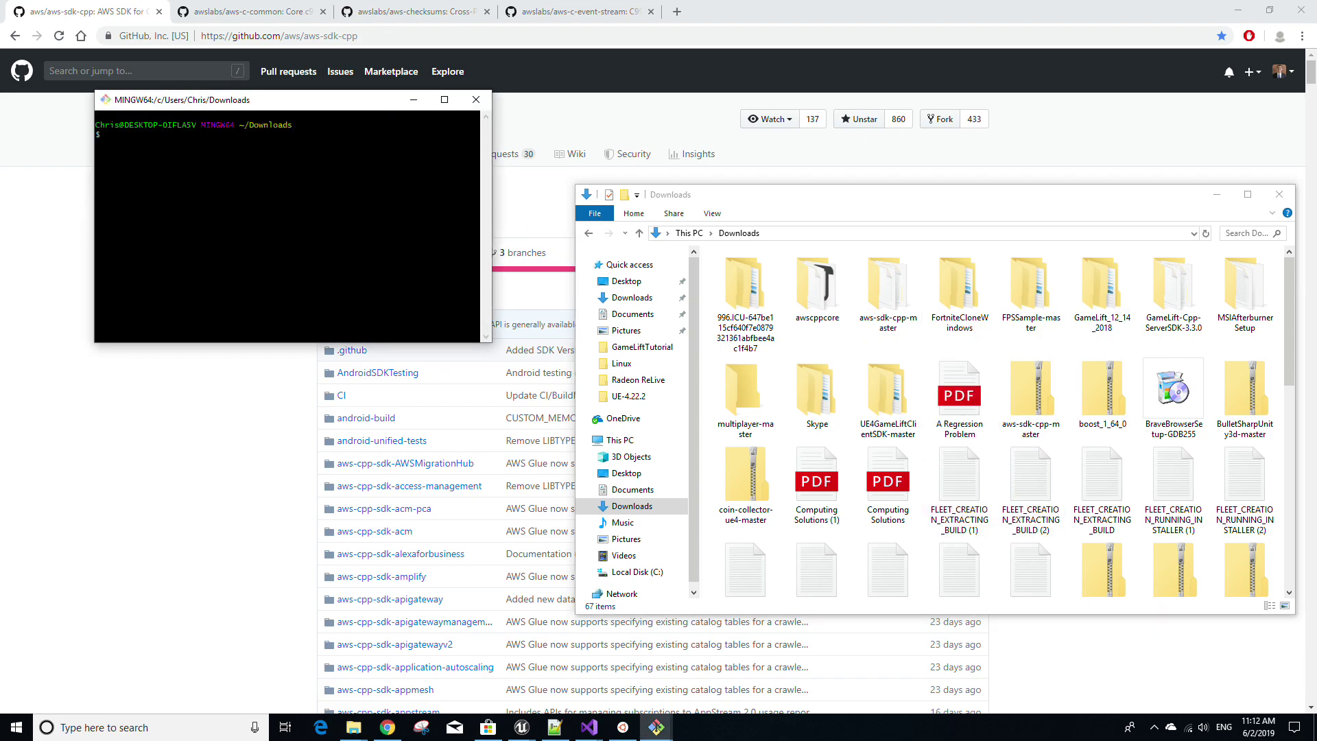
text(git clone)
click(31, 387)
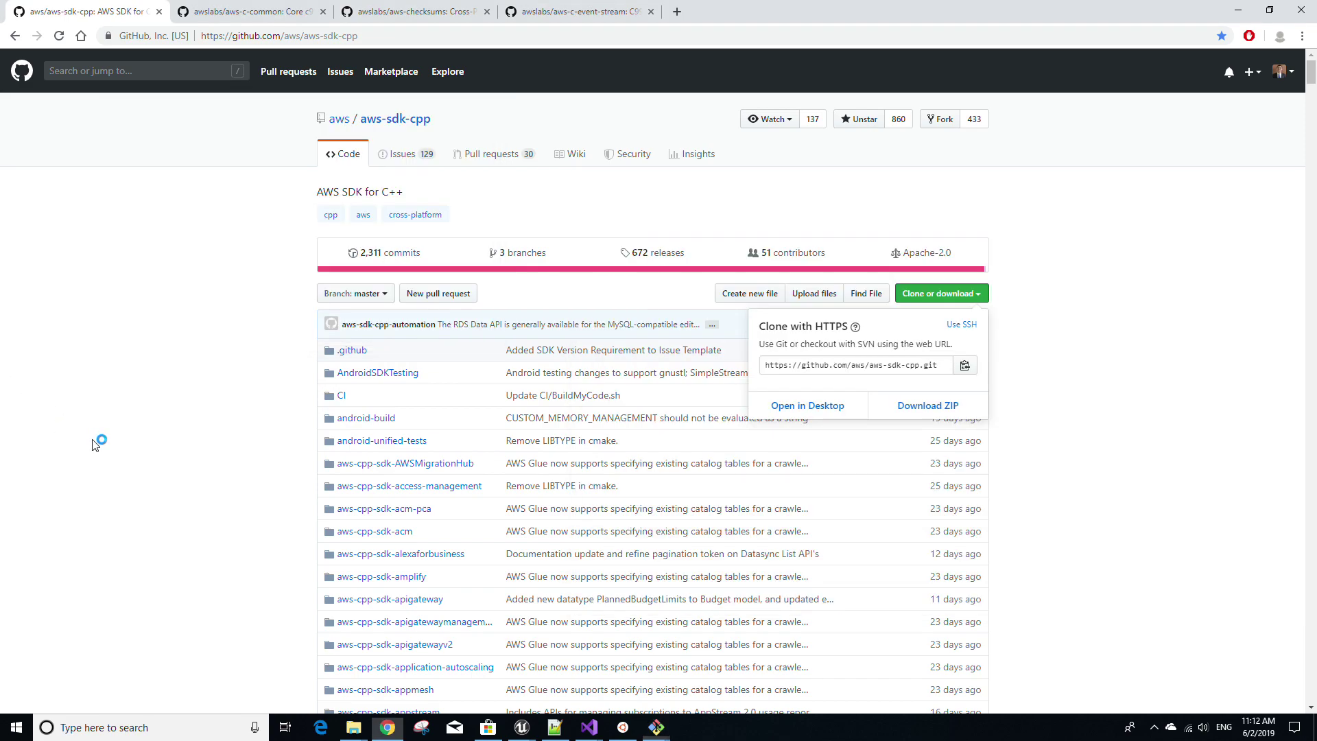
click(959, 295)
click(930, 365)
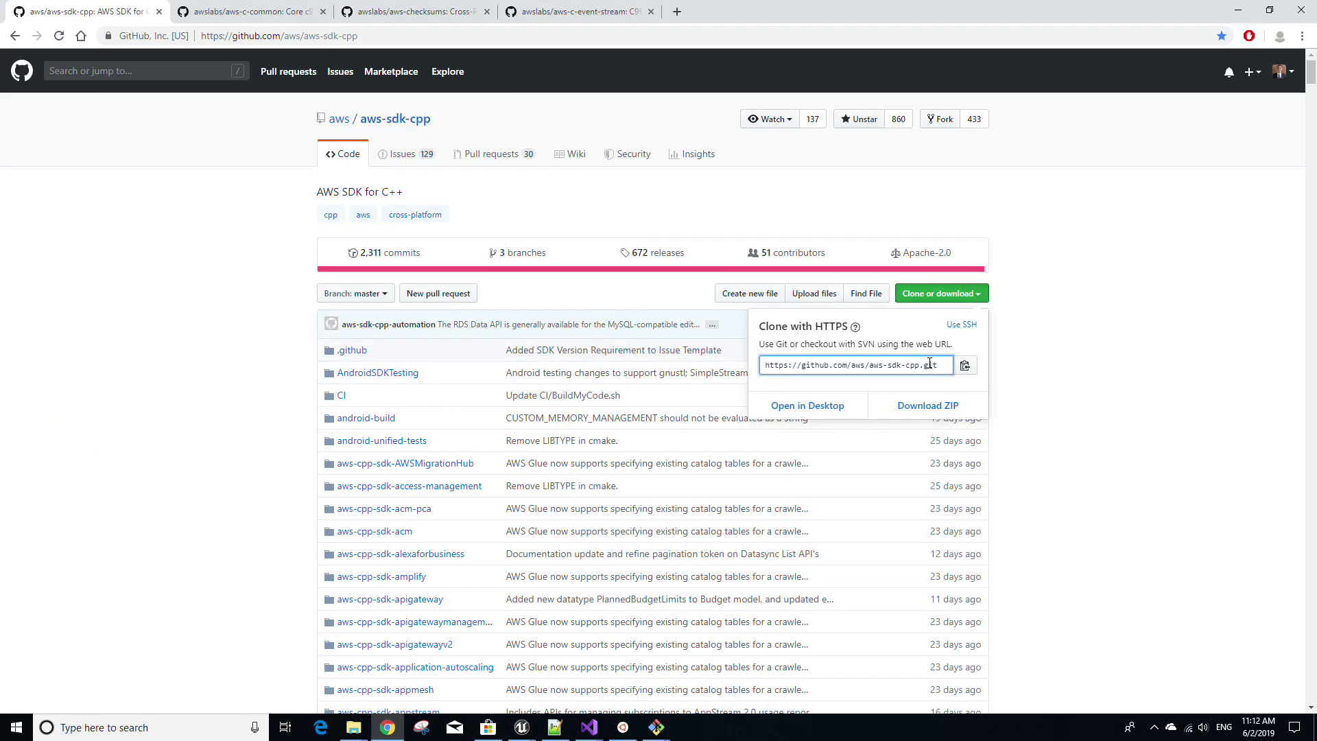
triple_click(930, 364)
click(657, 728)
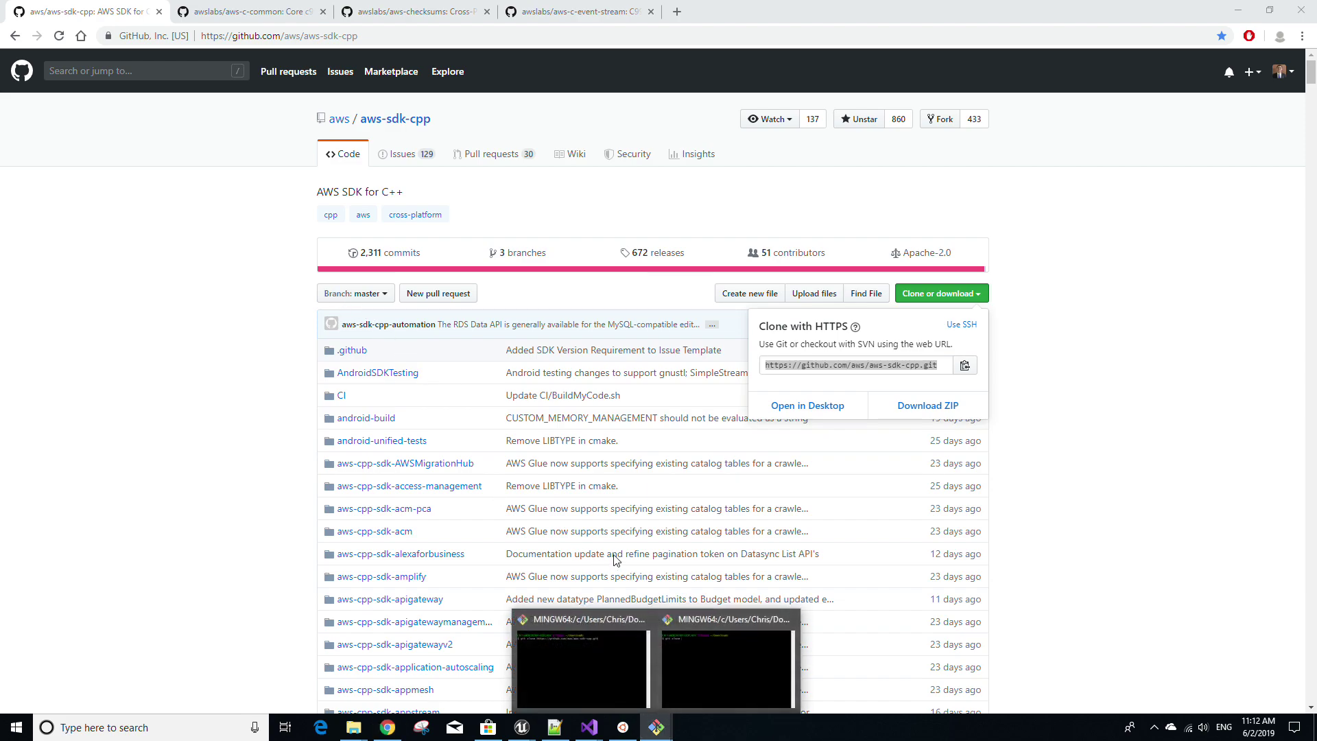
click(726, 662)
right_click(306, 129)
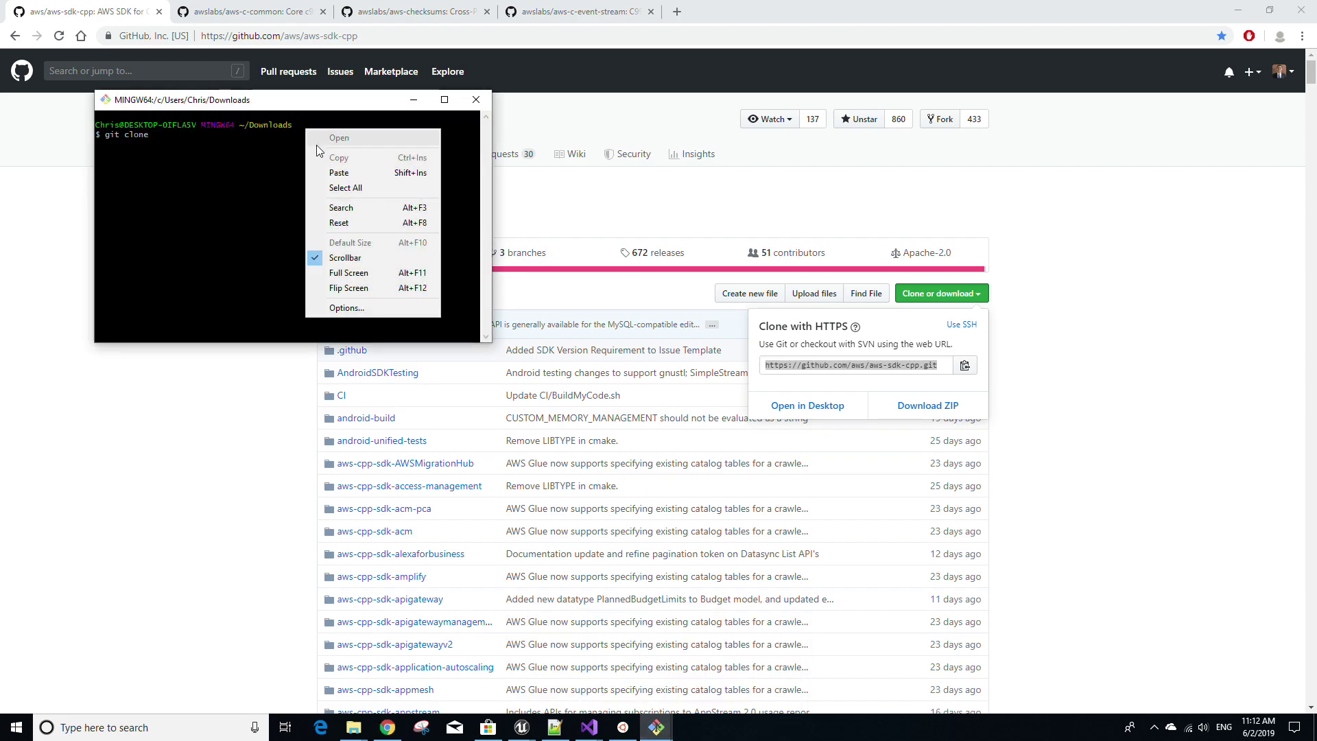
click(339, 173)
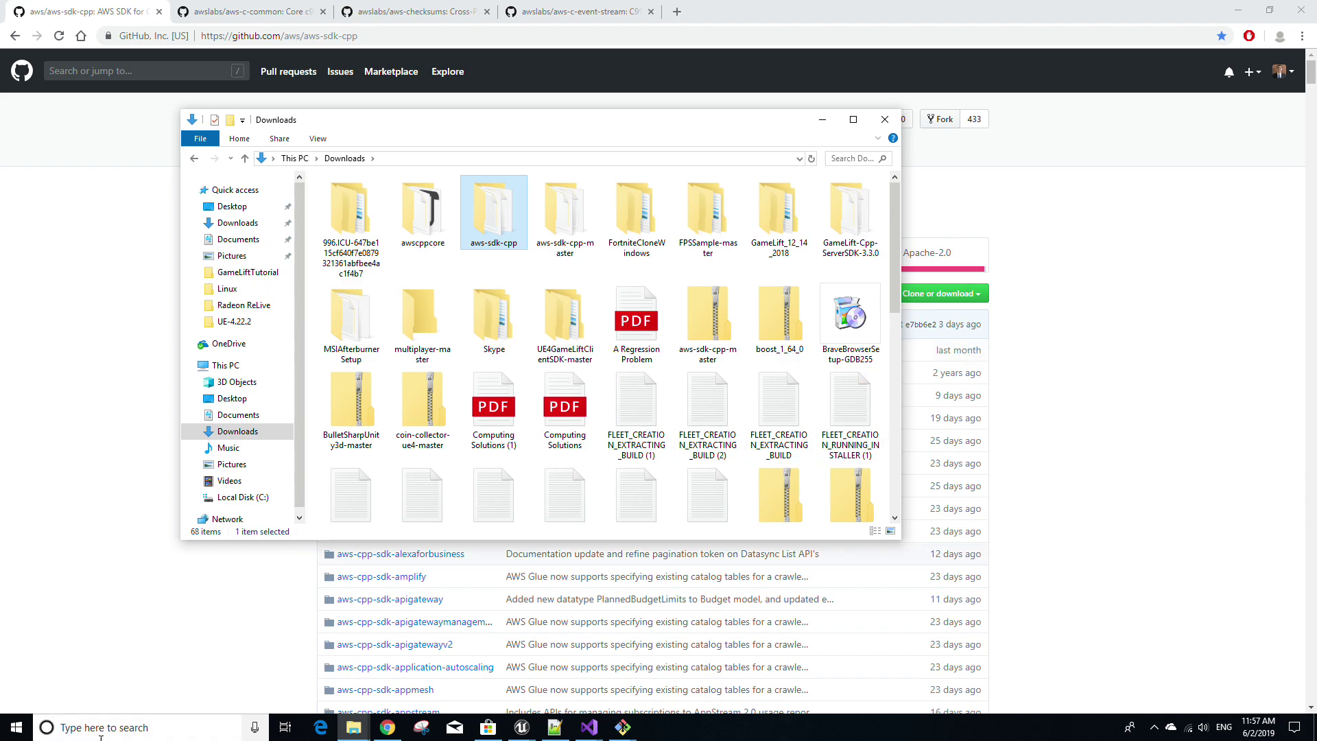
Step: Open a new Command Prompt, and open the aws-sdk-cpp folder in Downloads
click(137, 727)
text(command)
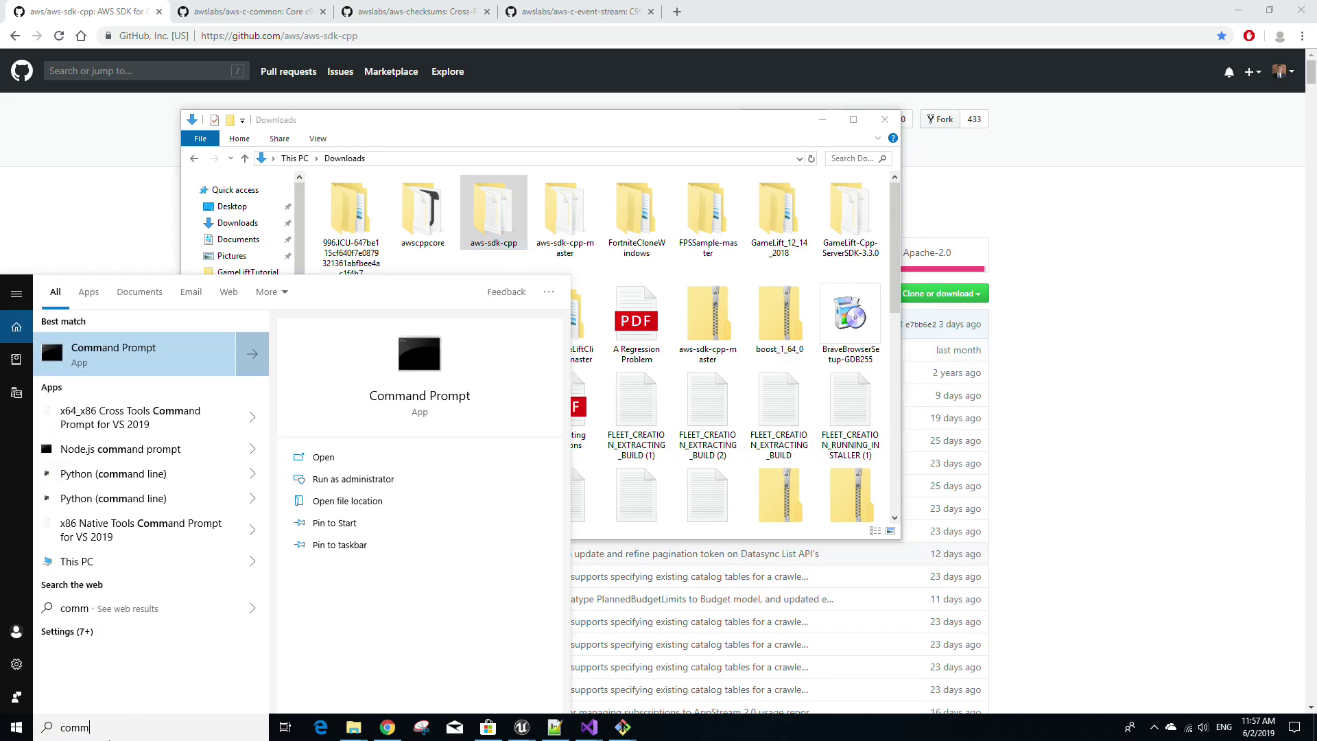
key(Escape)
click(506, 210)
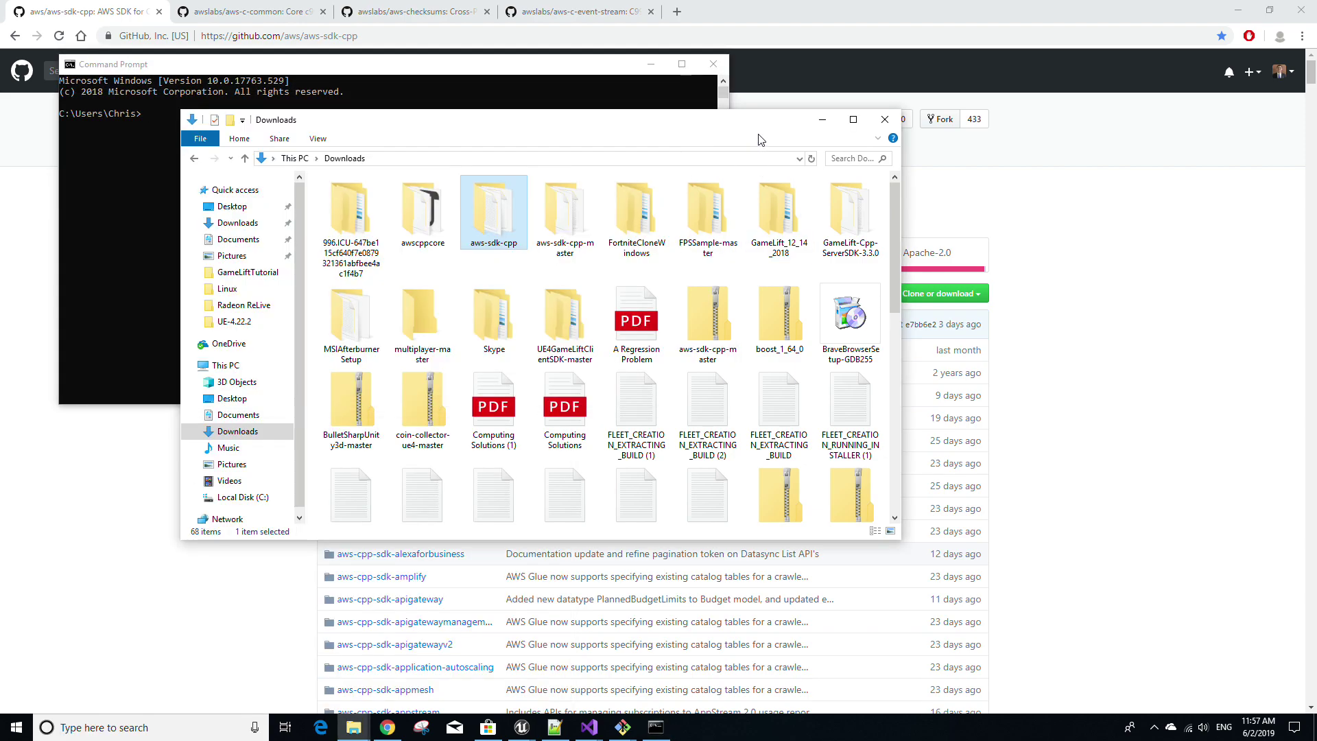
double_click(506, 210)
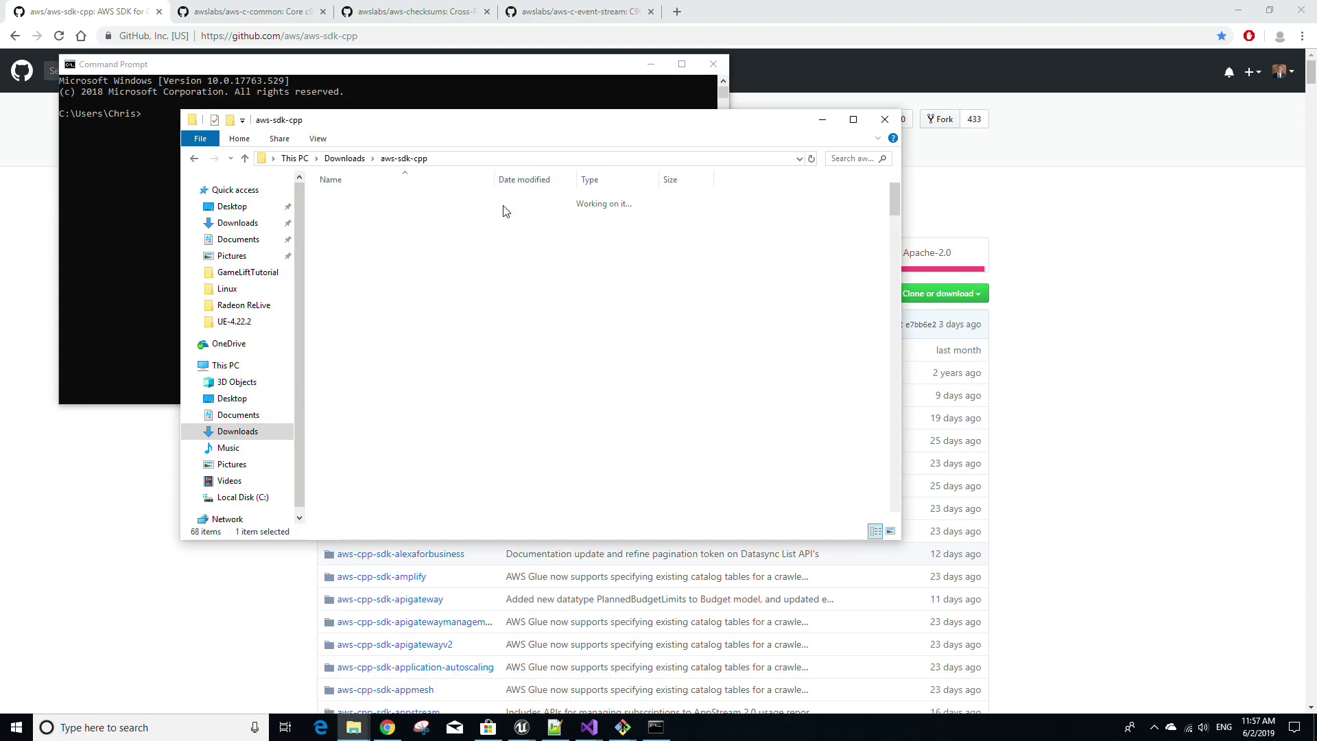
Step: Change the Command Prompt's directory to the copied path of the aws-sdk-cpp folder and start bash there
click(566, 162)
key(ctrl+c)
click(154, 140)
text(cd)
key(ctrl+v)
key(Return)
text(bash)
key(Return)
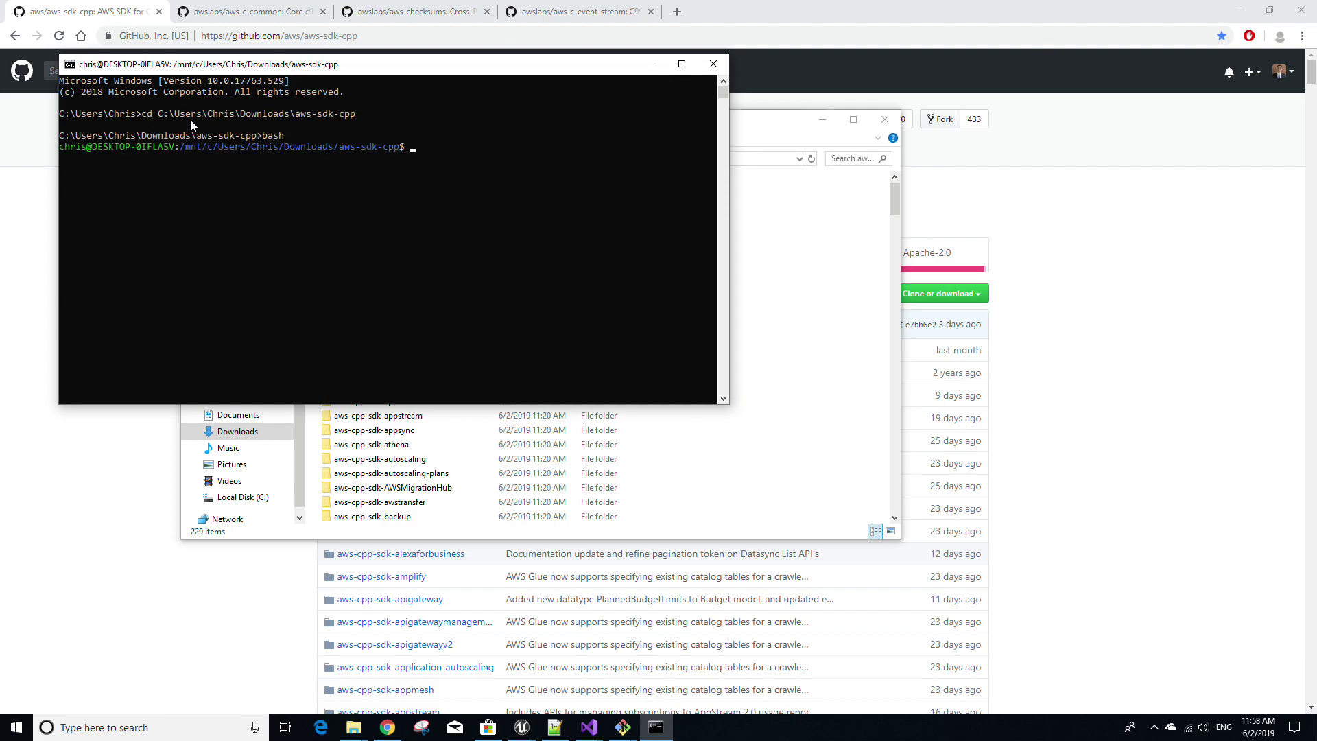
Step: Run cmake with -DBUILD_ONLY="core" on the current aws-sdk-cpp folder
text(cmake -DBUILD)
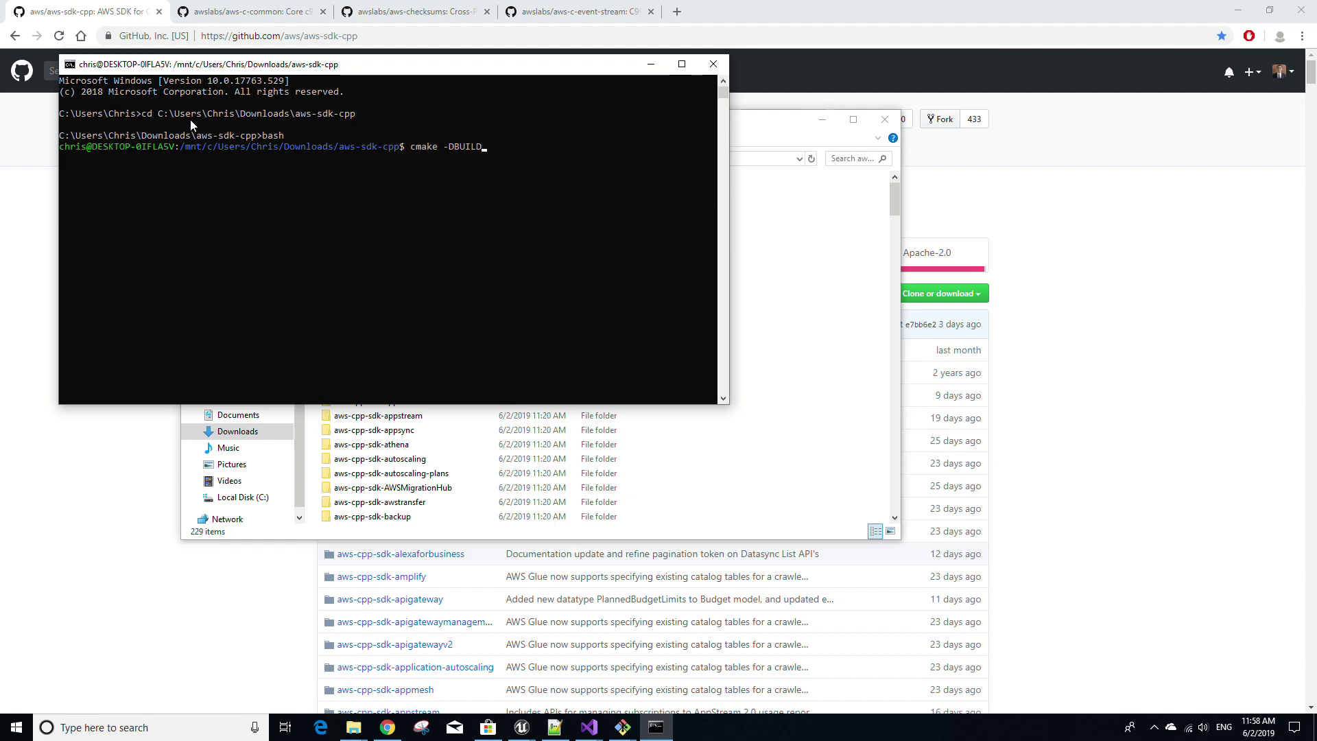
text(_ONLY="core)
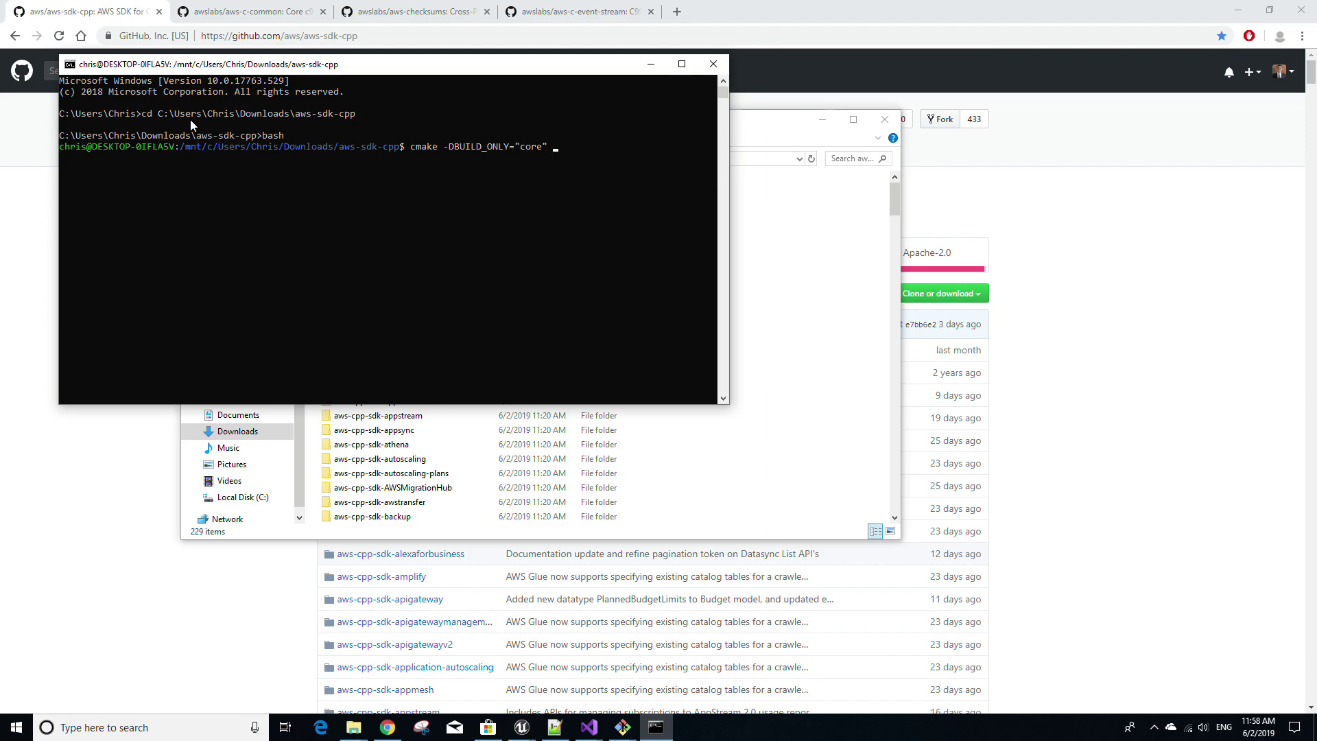
text(/)
key(BackSpace)
key(BackSpace)
key(BackSpace)
text(/)
key(Return)
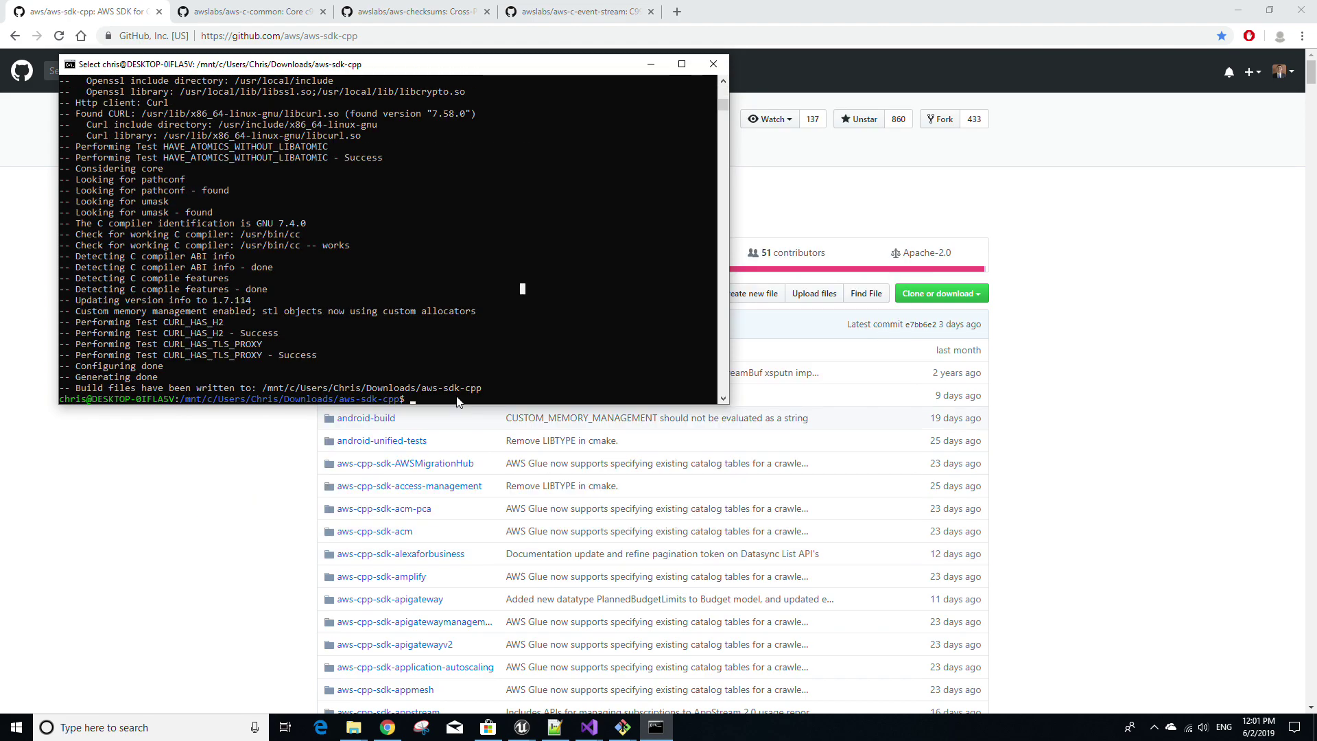
Step: Build and install the configured core library with sudo make install
text(sudo make insta)
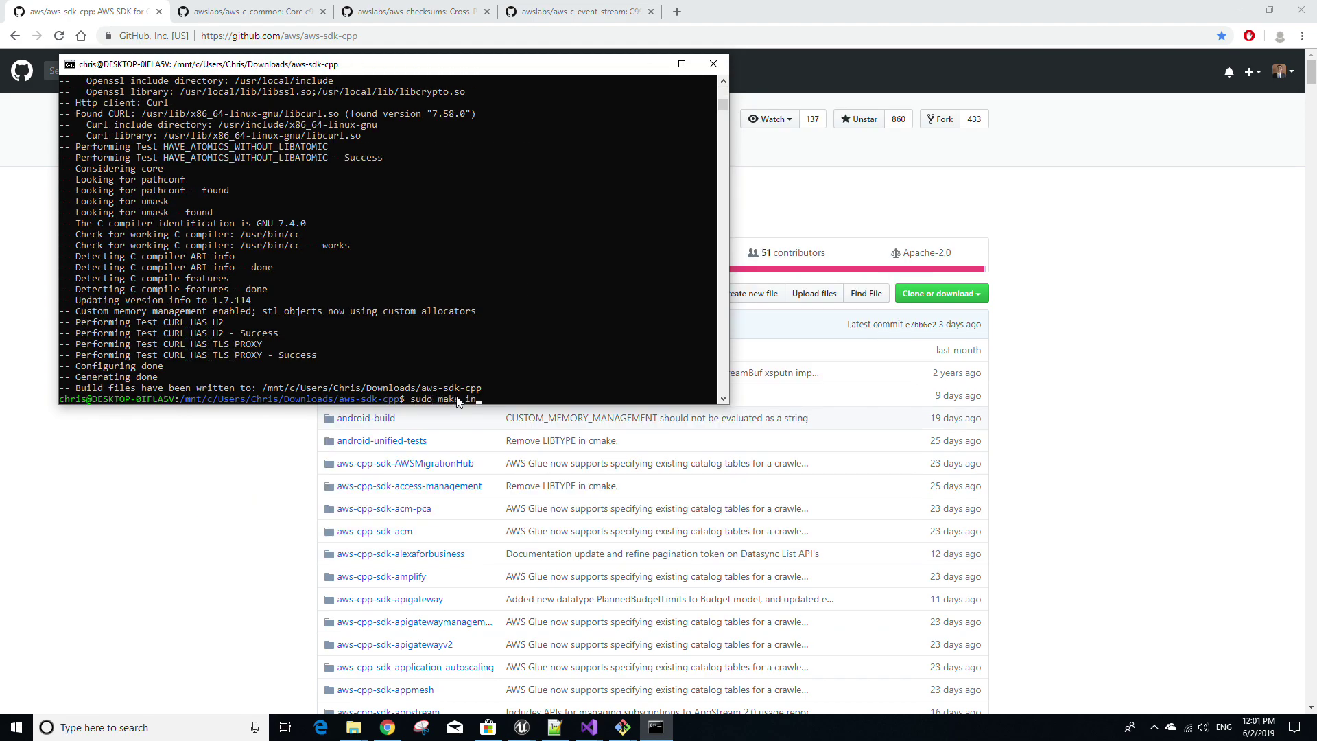
text(ll)
key(Return)
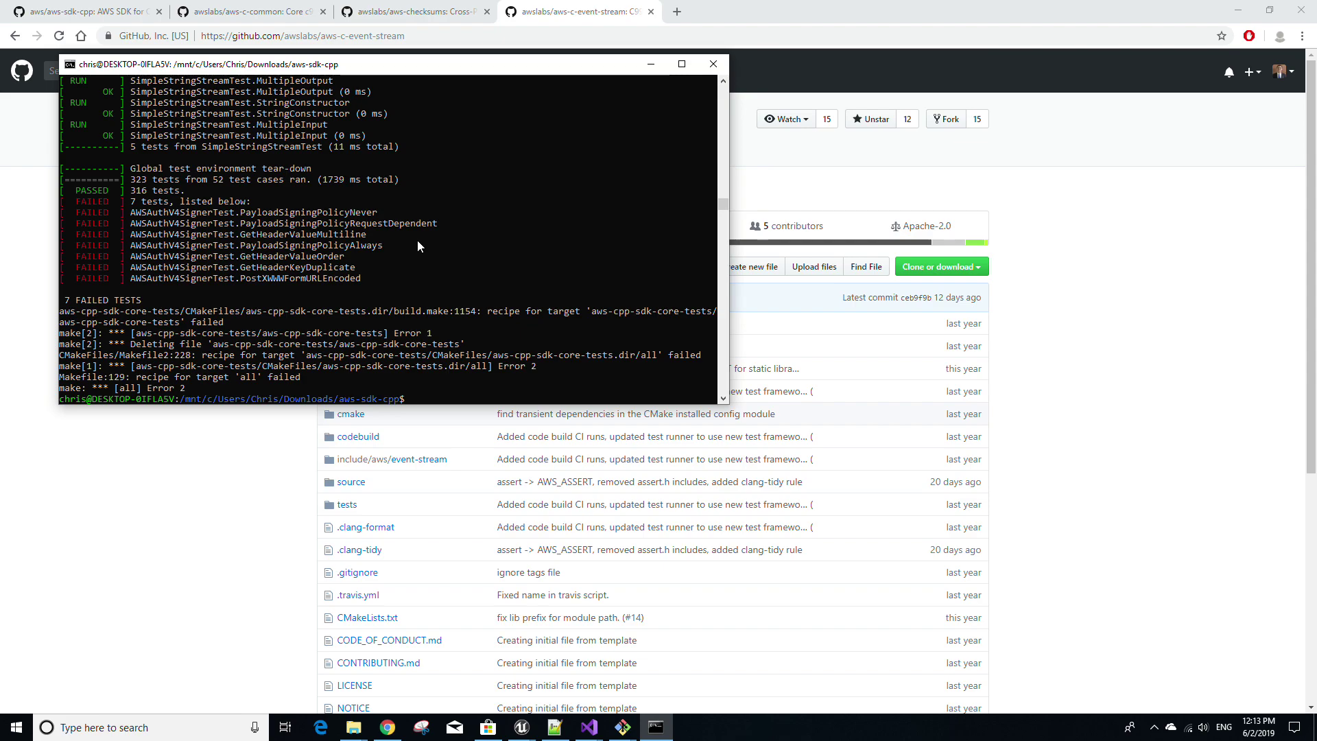
Step: Configure the Cognito Identity library by running cmake -DBUILD_ONLY="cognito-identity" "./"
text(cmake -DBUILD_ONLY="cognito-)
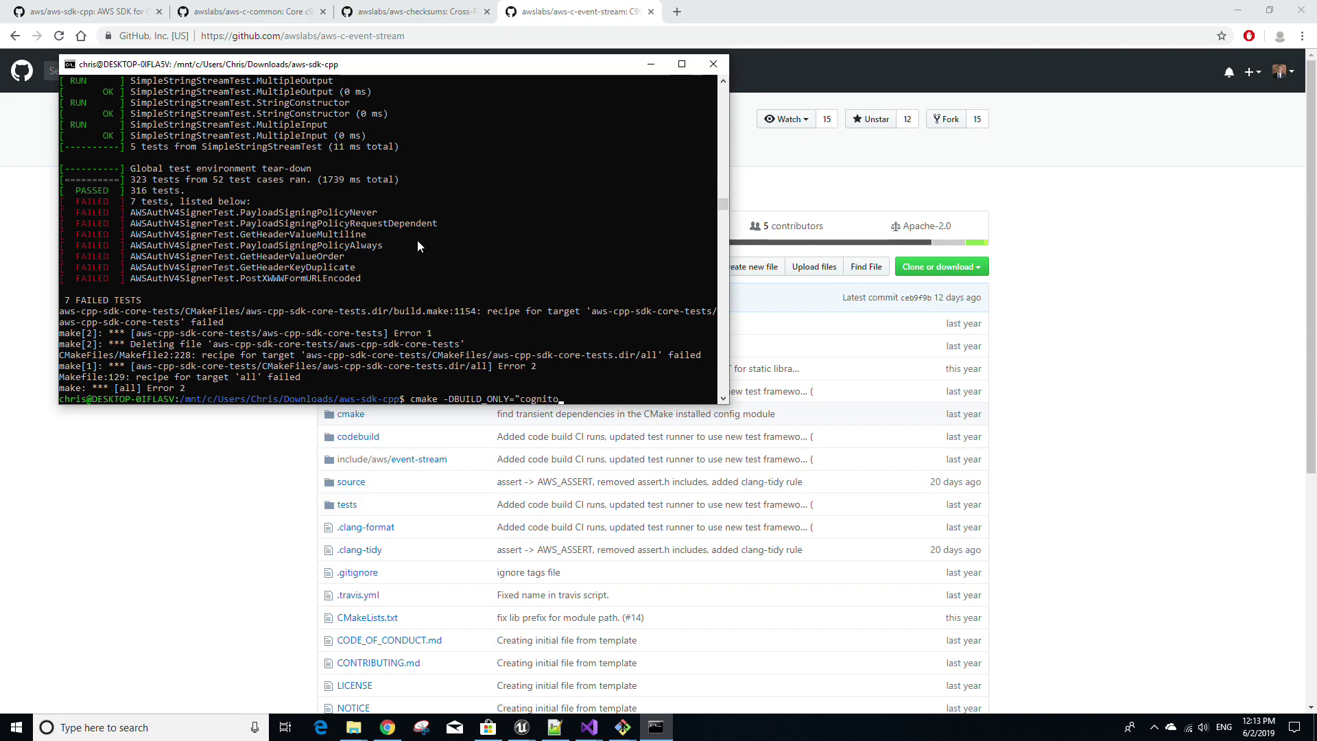
text(identity)
text(" "./")
key(Return)
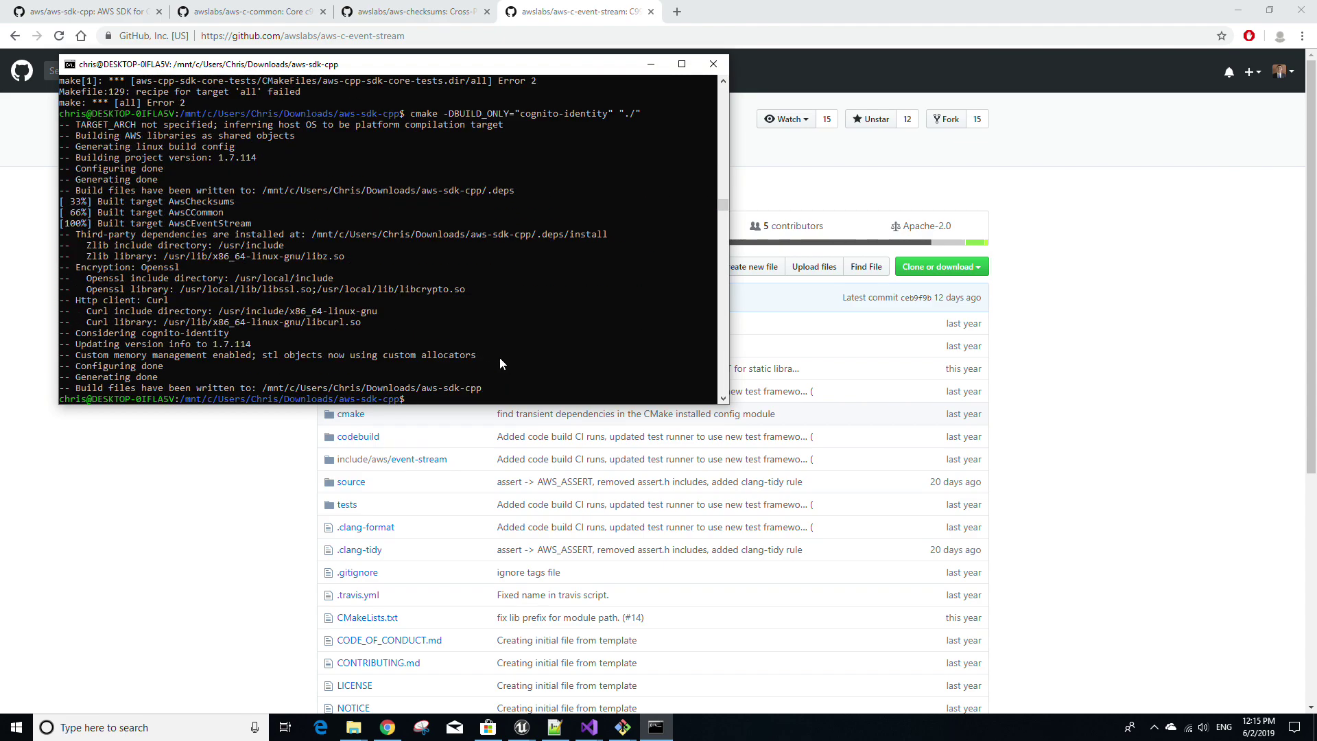
Step: Build and install the configured Cognito Identity library with sudo make install
text(sudo make install)
key(Return)
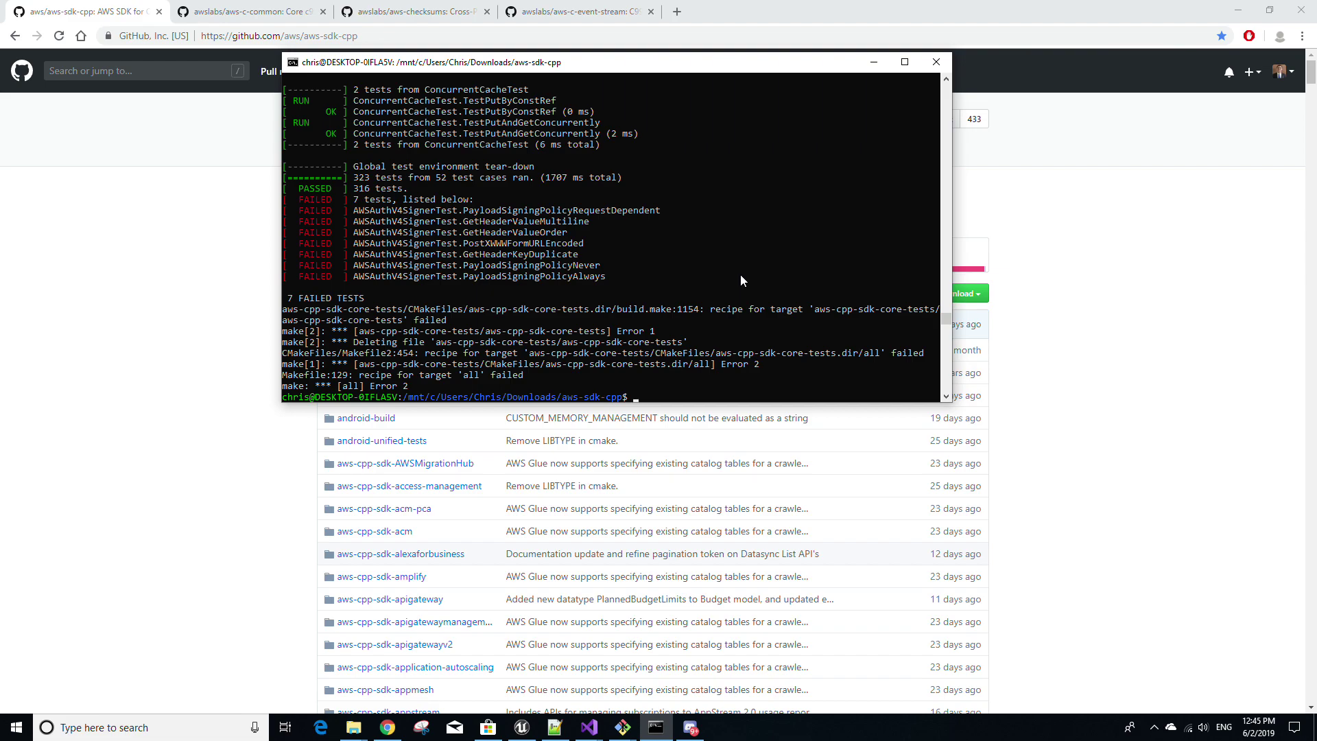
Step: Configure the GameLift library with cmake -DBUILD_ONLY="gamelift" "./" and build and install it with sudo make install
text(cmake -DBUILD_ONLY="gamelift" "./")
key(Return)
text(sudo make install)
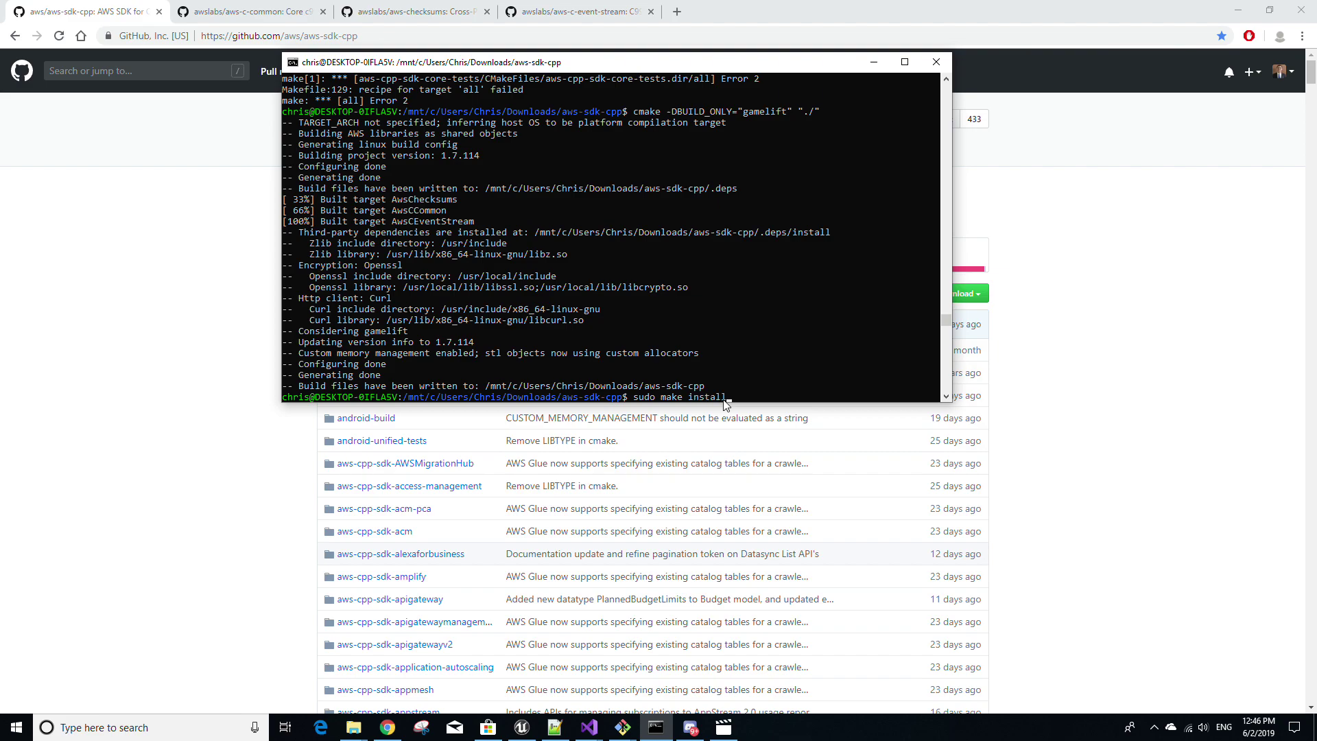
key(Return)
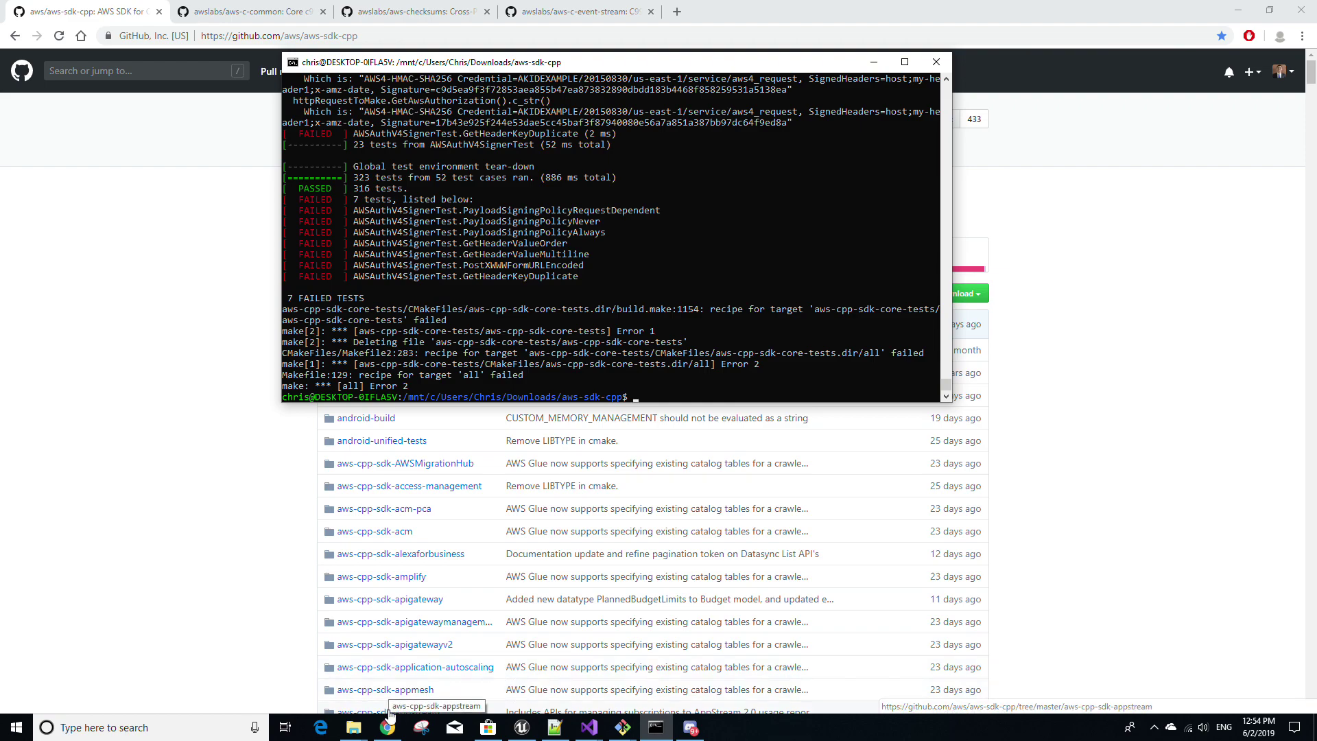
Step: Check the aws-cpp-sdk-cognito-identity and aws-cpp-sdk-core folders inside aws-sdk-cpp for compiled .so files, and look through the remaining SDK folders
mouse_move(368, 726)
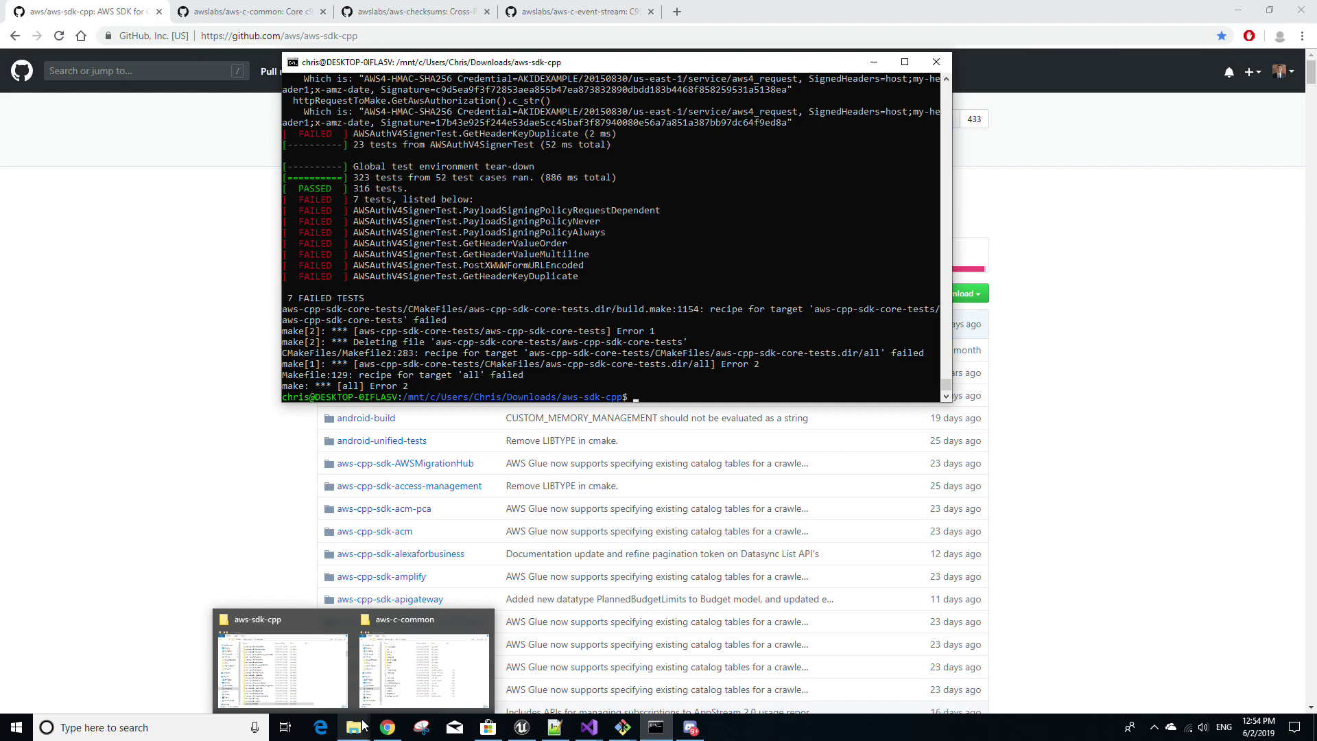
click(319, 673)
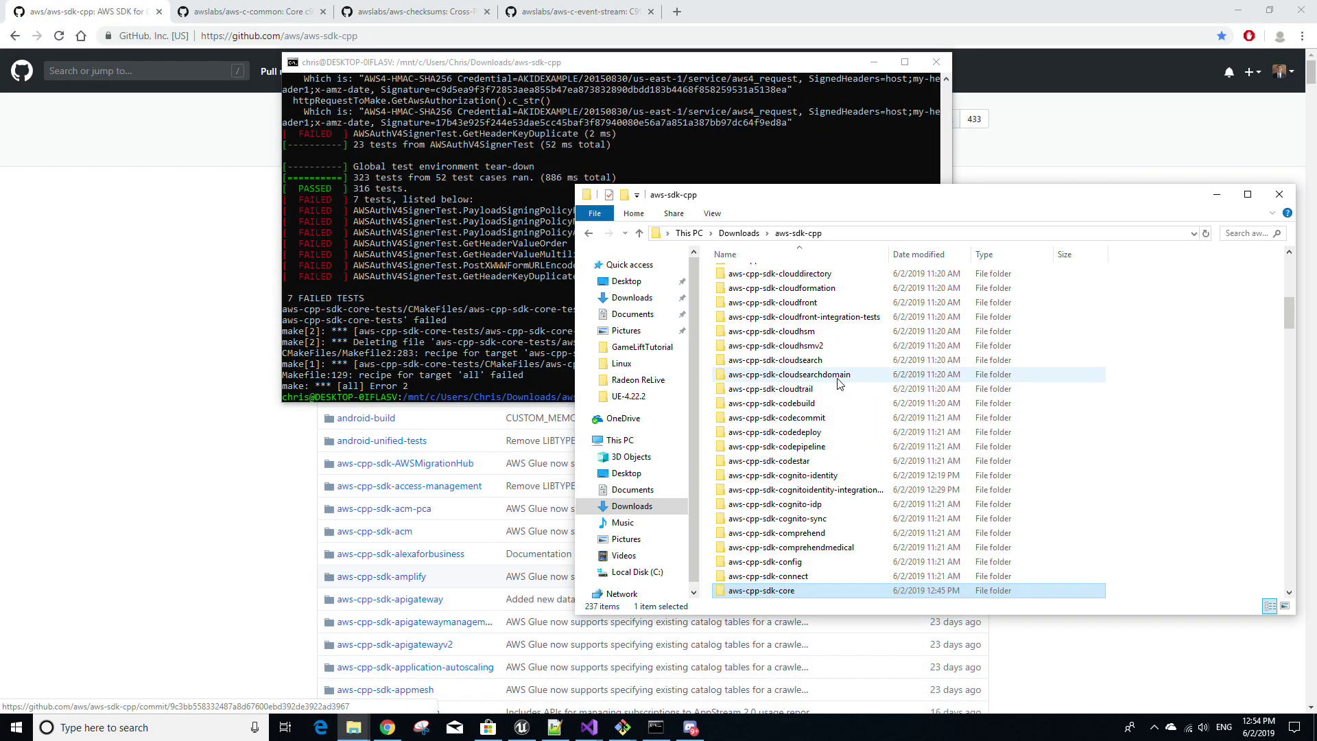
scroll(837, 383, down, 2)
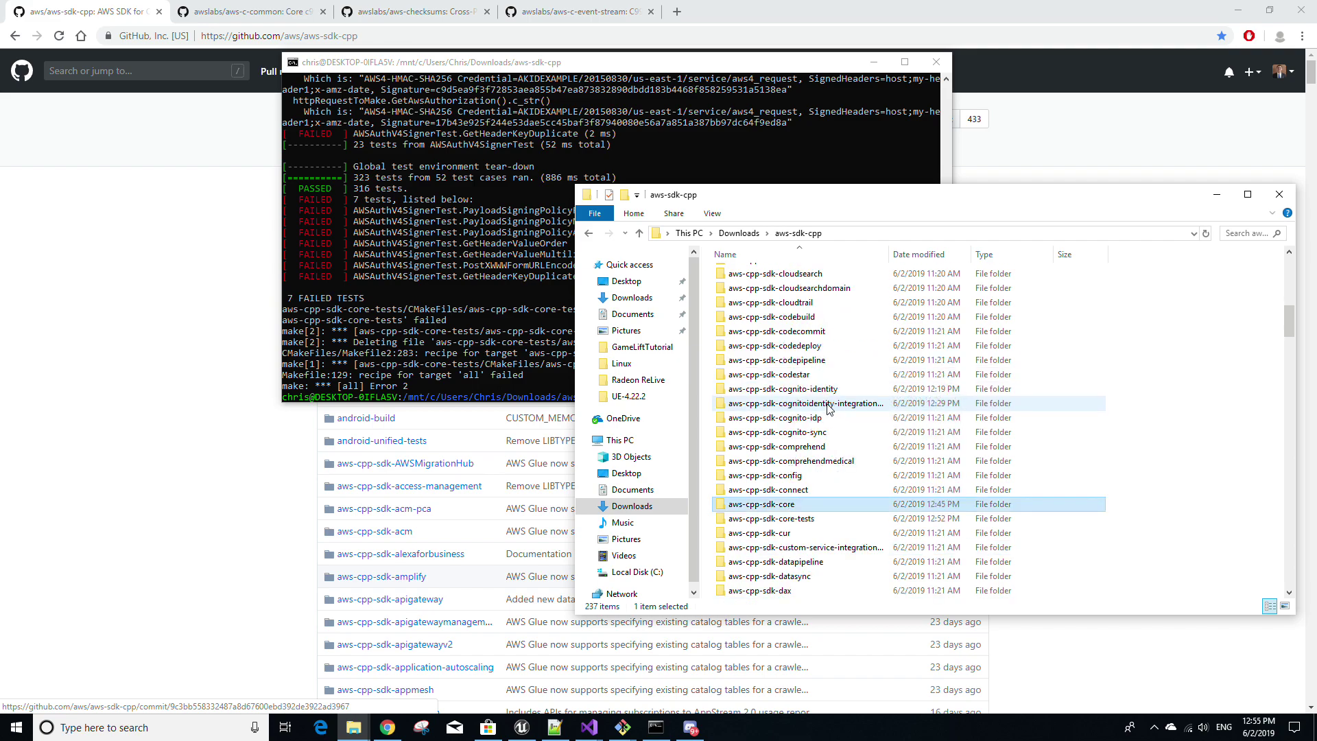
double_click(828, 391)
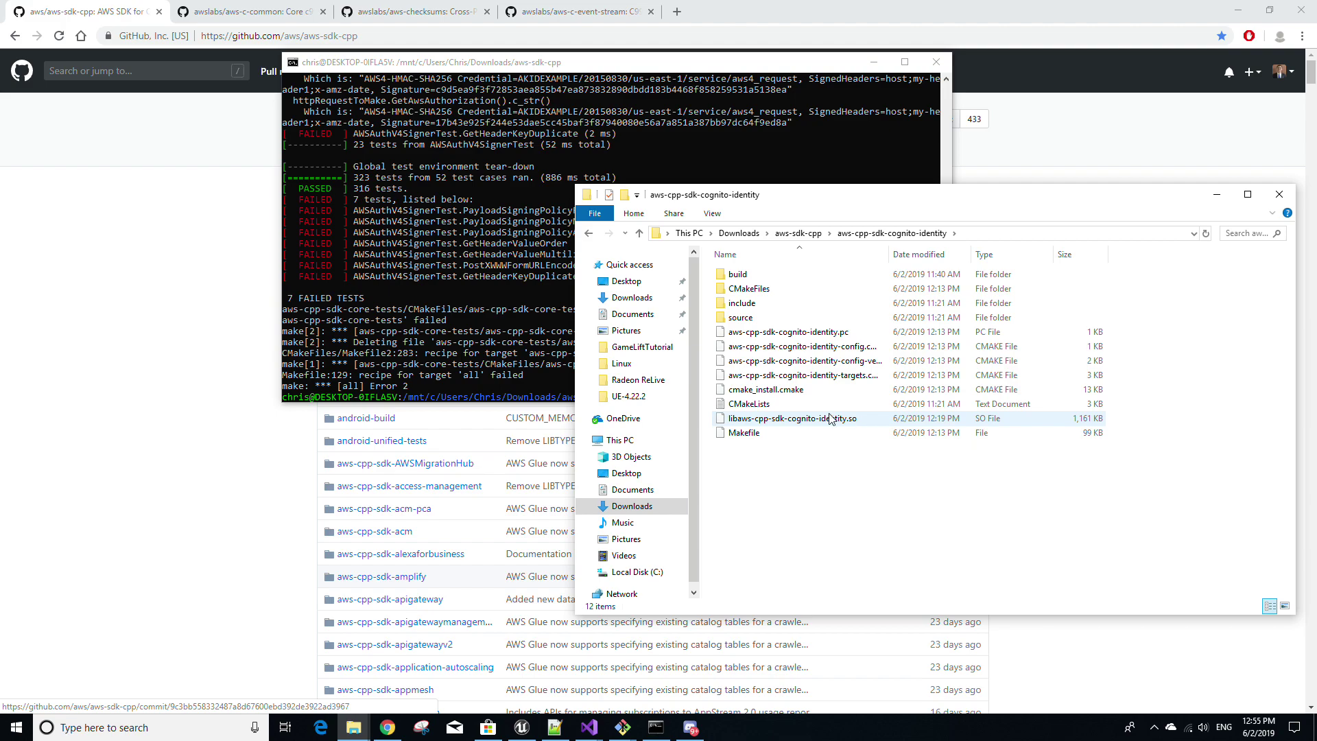
click(798, 234)
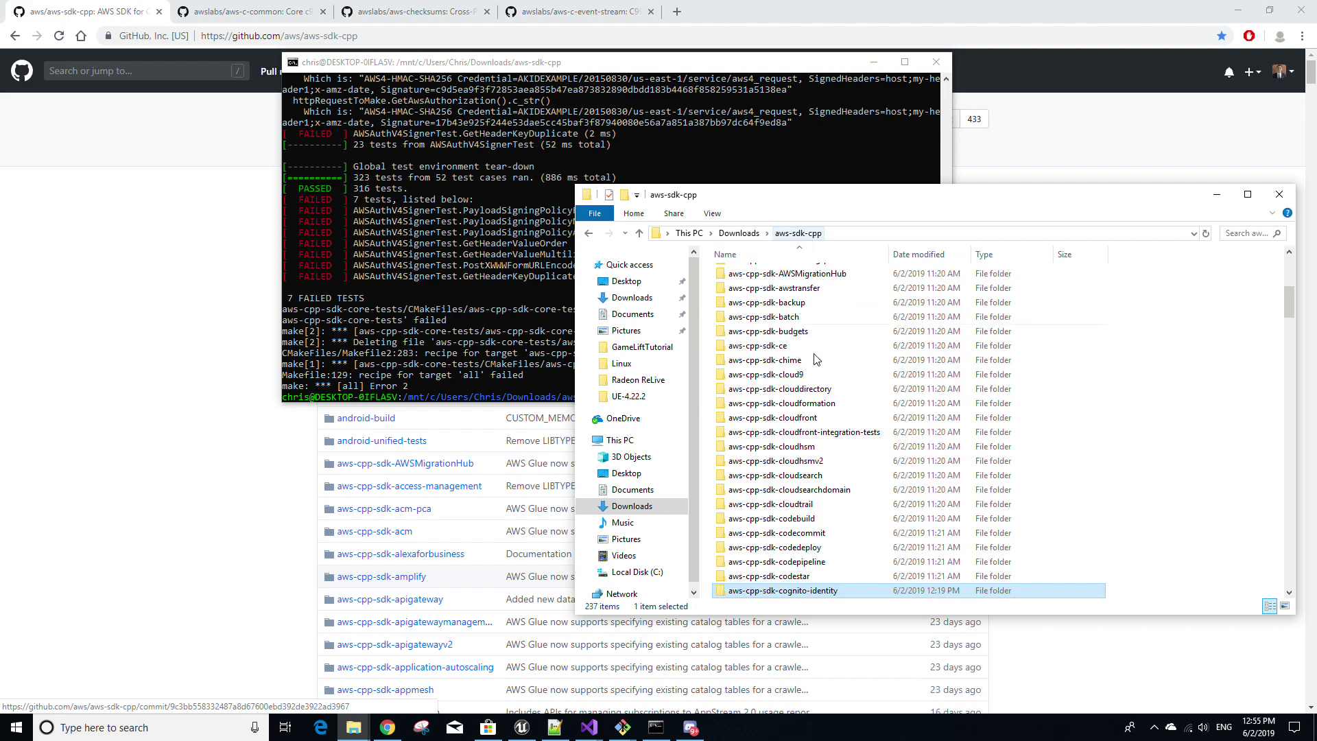
double_click(789, 533)
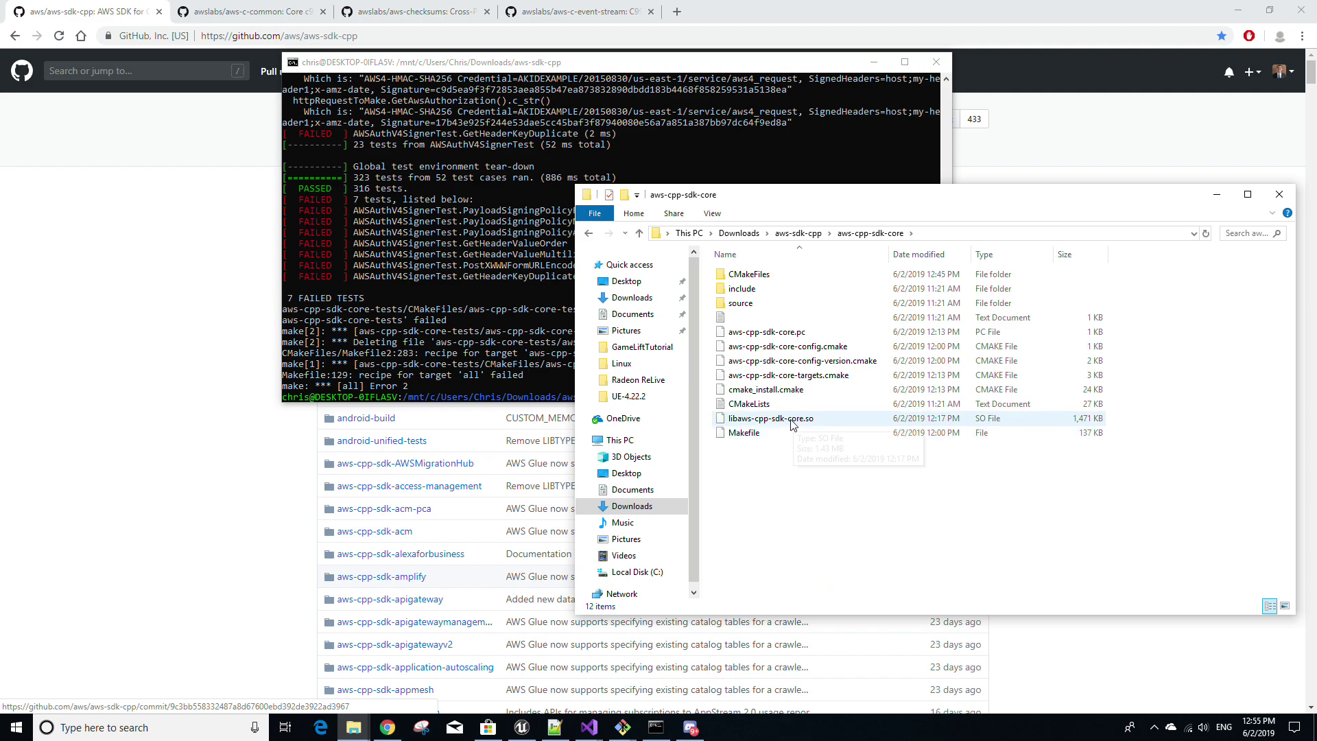
click(798, 233)
scroll(826, 584, down, 12)
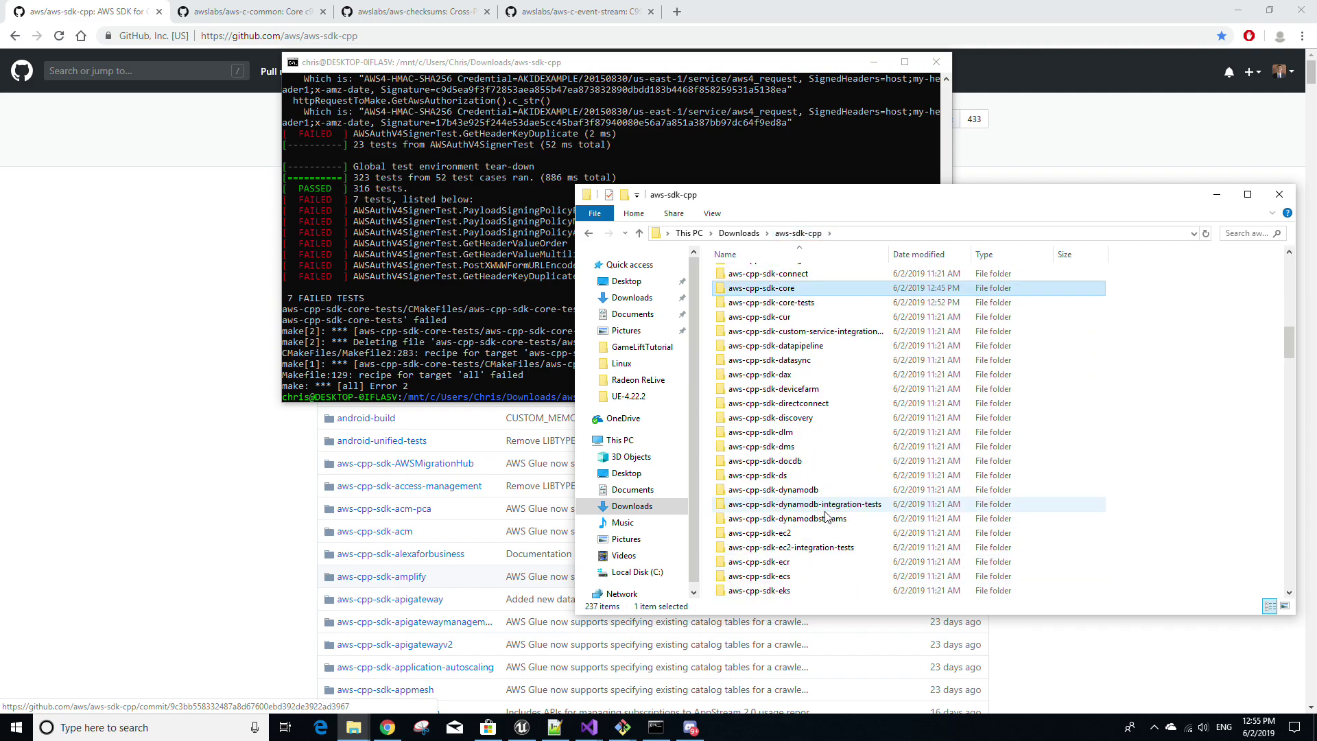
double_click(807, 490)
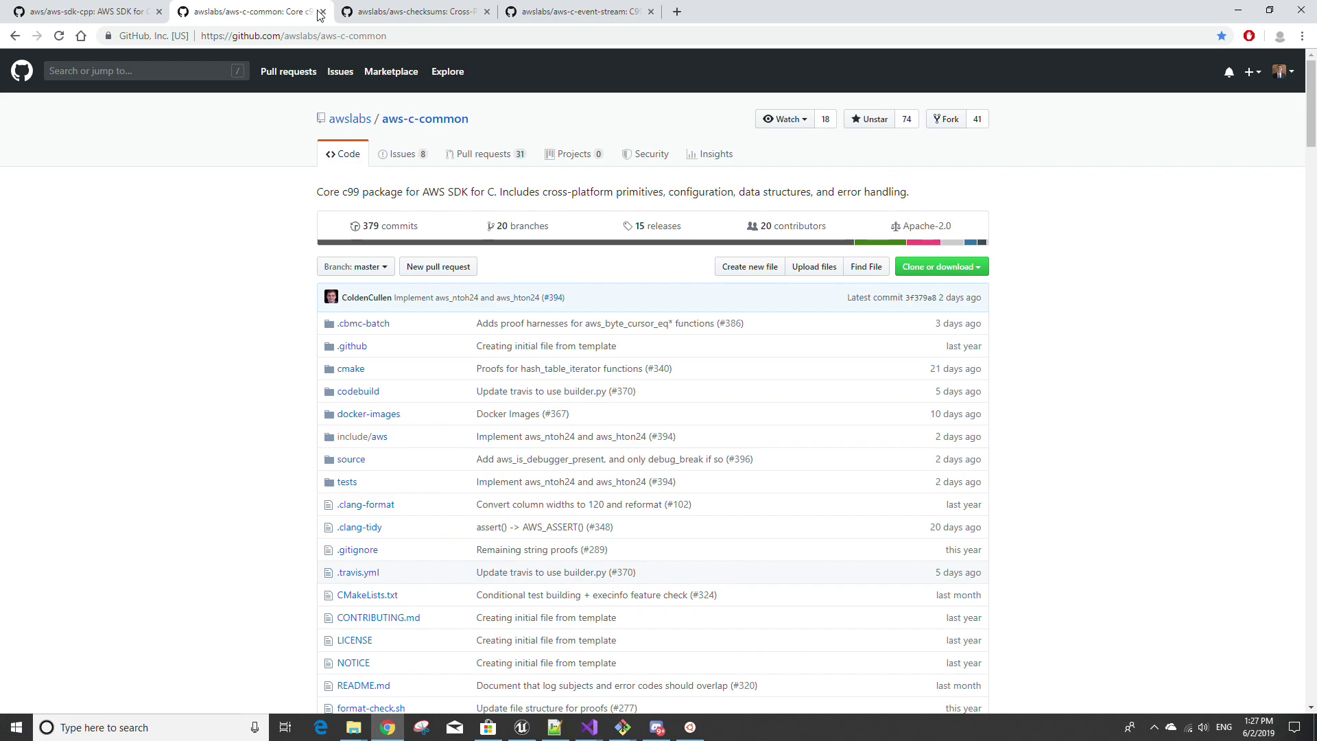
Step: View the GitHub pages of the aws-checksums and aws-c-event-stream repositories, and return to the aws-c-common page
click(371, 10)
click(535, 10)
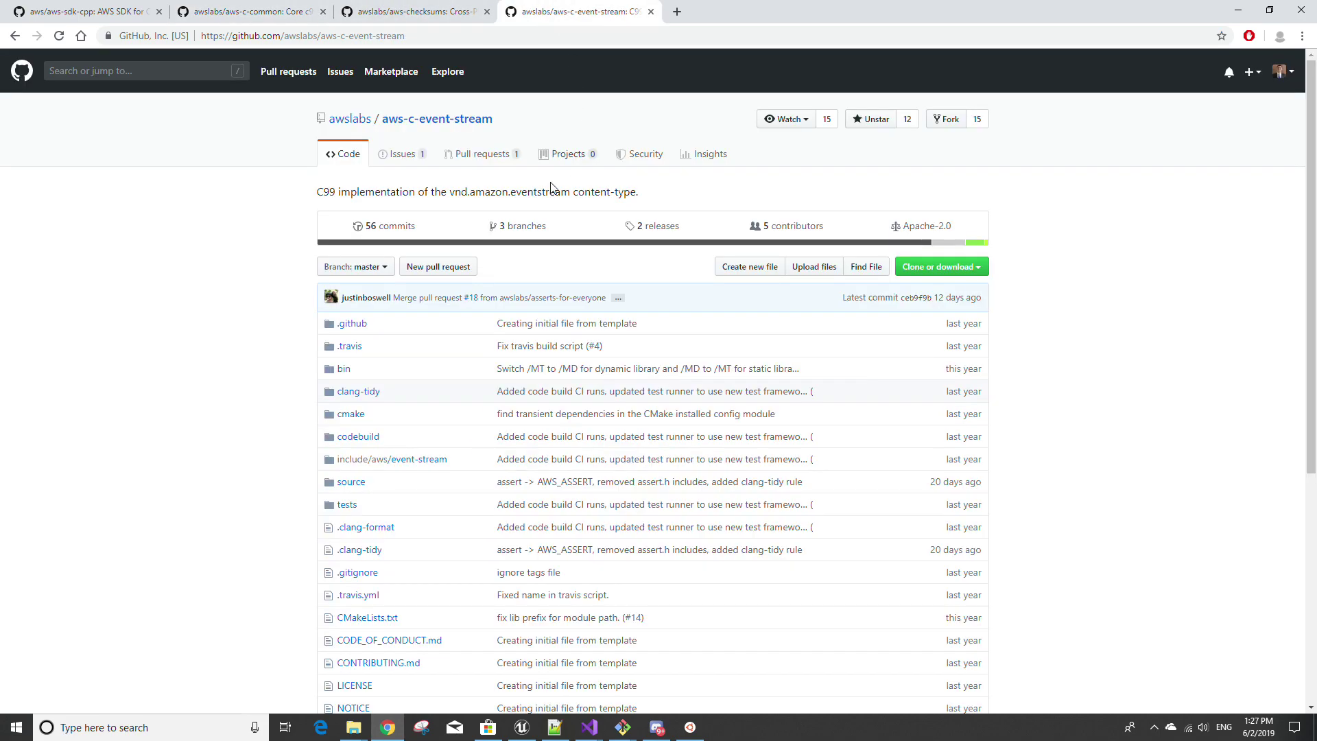
click(461, 7)
key(ctrl+shift+Tab)
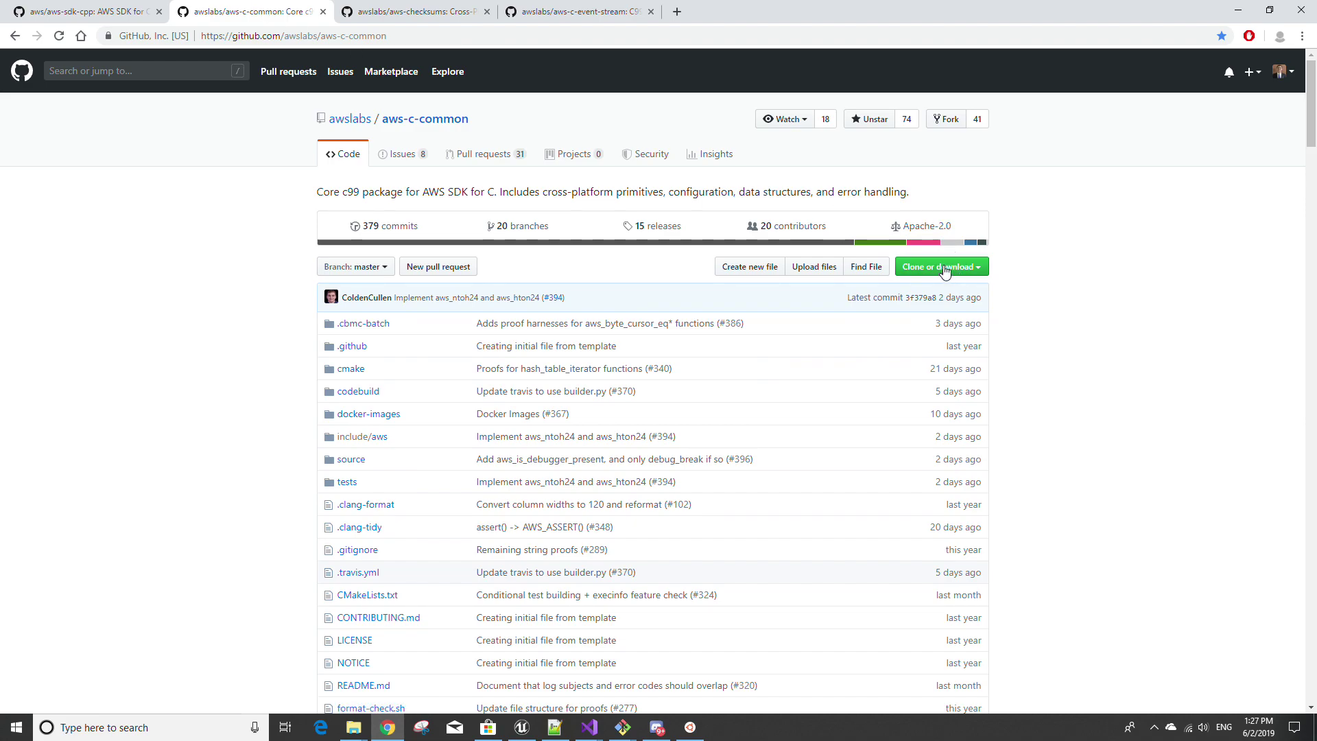
Step: Copy the path of the downloaded aws-c-common folder and open a Command Prompt
mouse_move(354, 734)
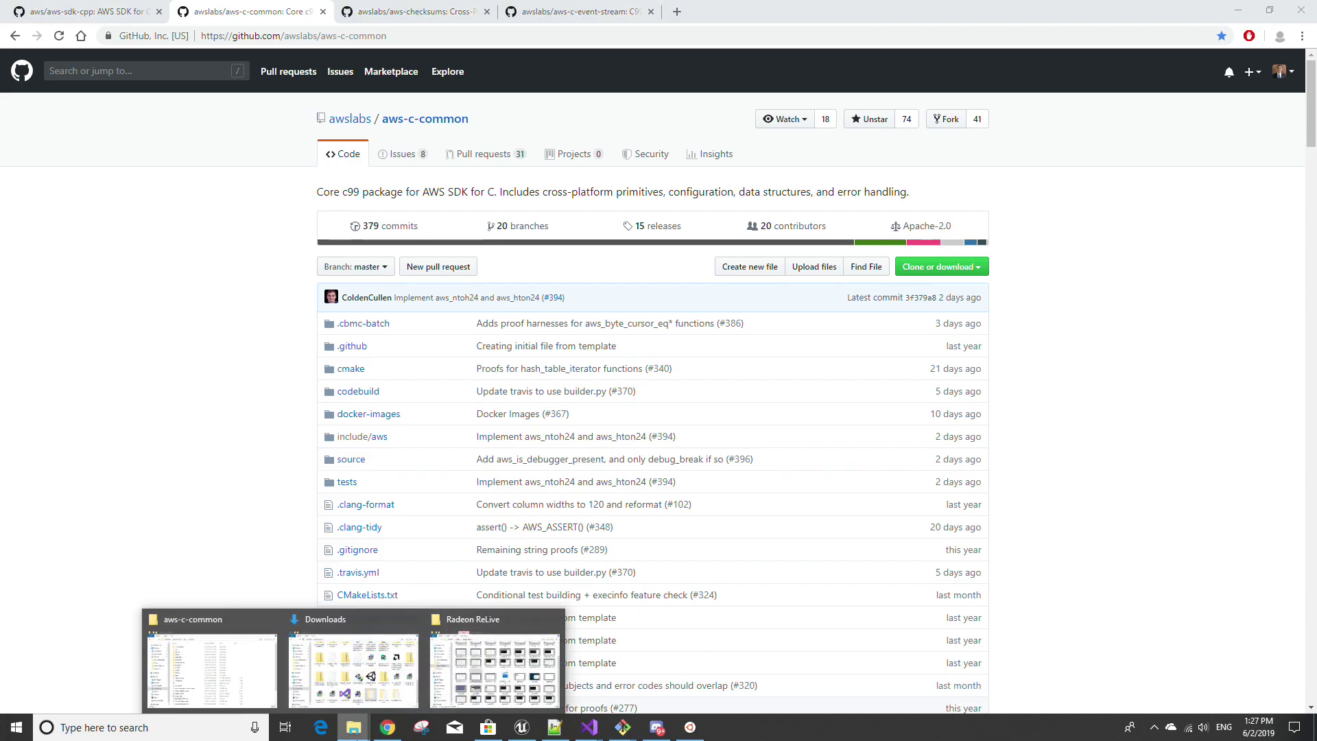
click(265, 690)
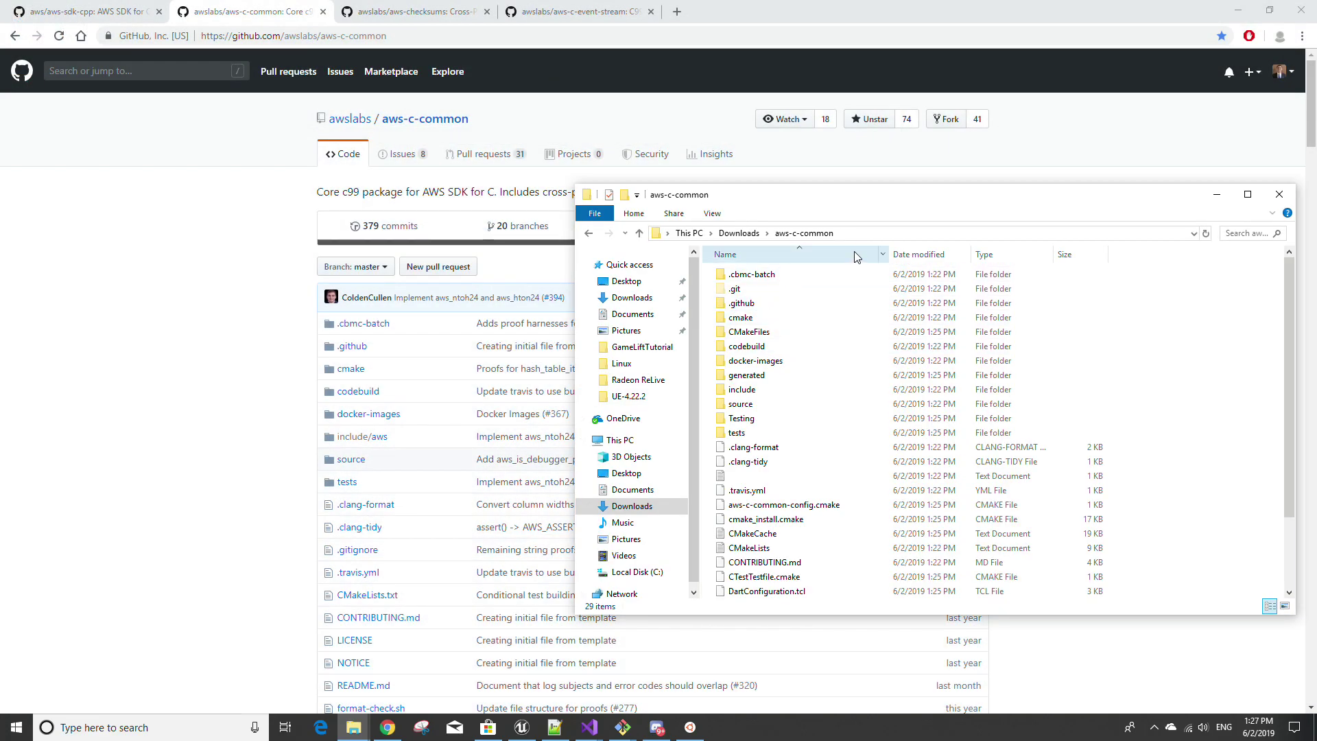
click(864, 229)
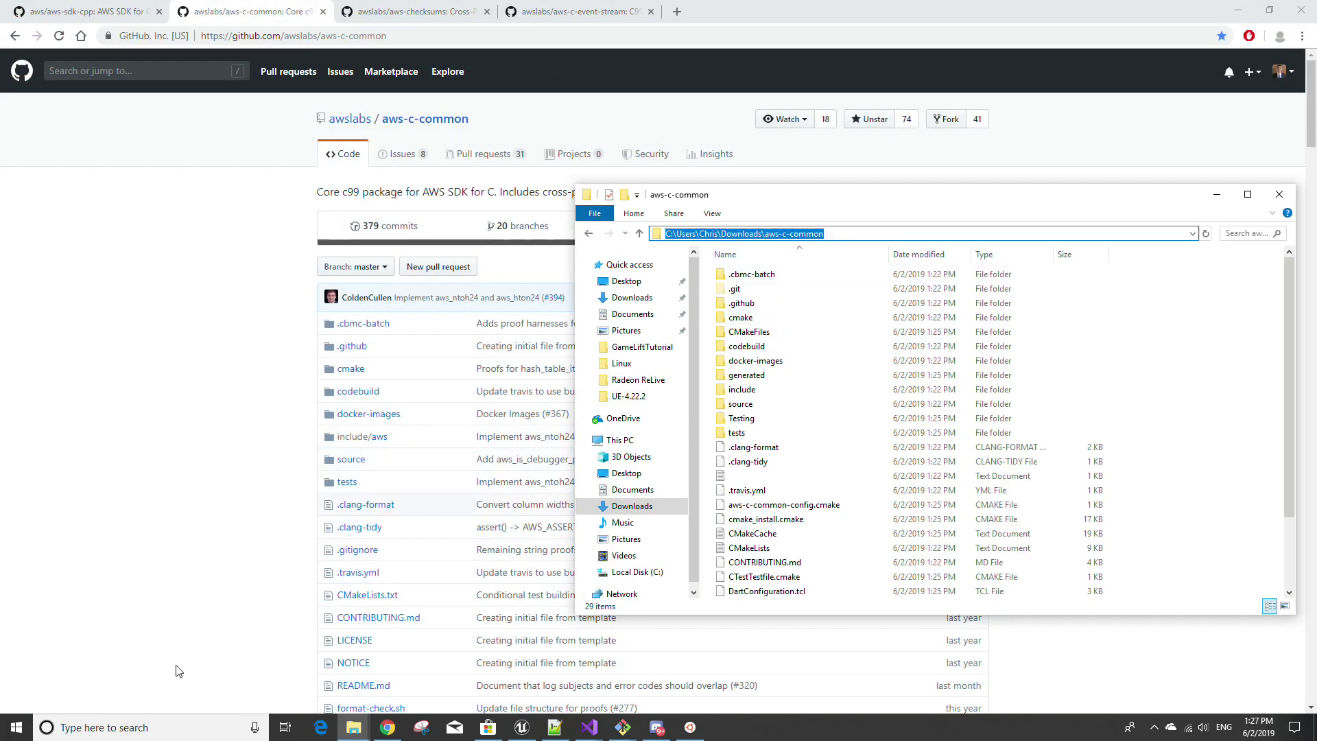
click(151, 727)
text(comm)
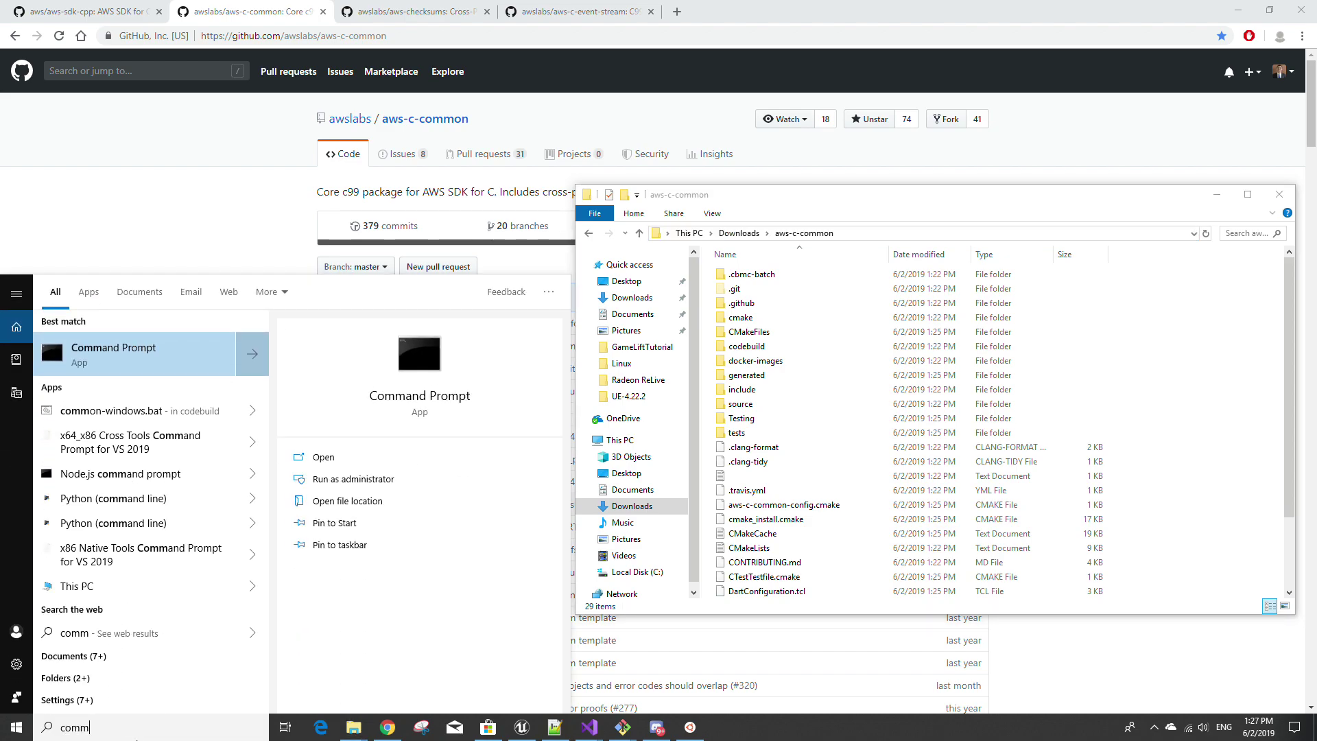
click(47, 366)
Step: Change the Command Prompt's directory to the copied aws-c-common path and start bash there
text(cd)
key(ctrl+v)
key(ctrl+v)
key(BackSpace)
key(BackSpace)
key(BackSpace)
key(BackSpace)
key(BackSpace)
key(BackSpace)
key(BackSpace)
key(BackSpace)
key(BackSpace)
key(BackSpace)
key(BackSpace)
key(BackSpace)
key(BackSpace)
key(BackSpace)
key(BackSpace)
key(BackSpace)
key(BackSpace)
key(BackSpace)
key(BackSpace)
key(BackSpace)
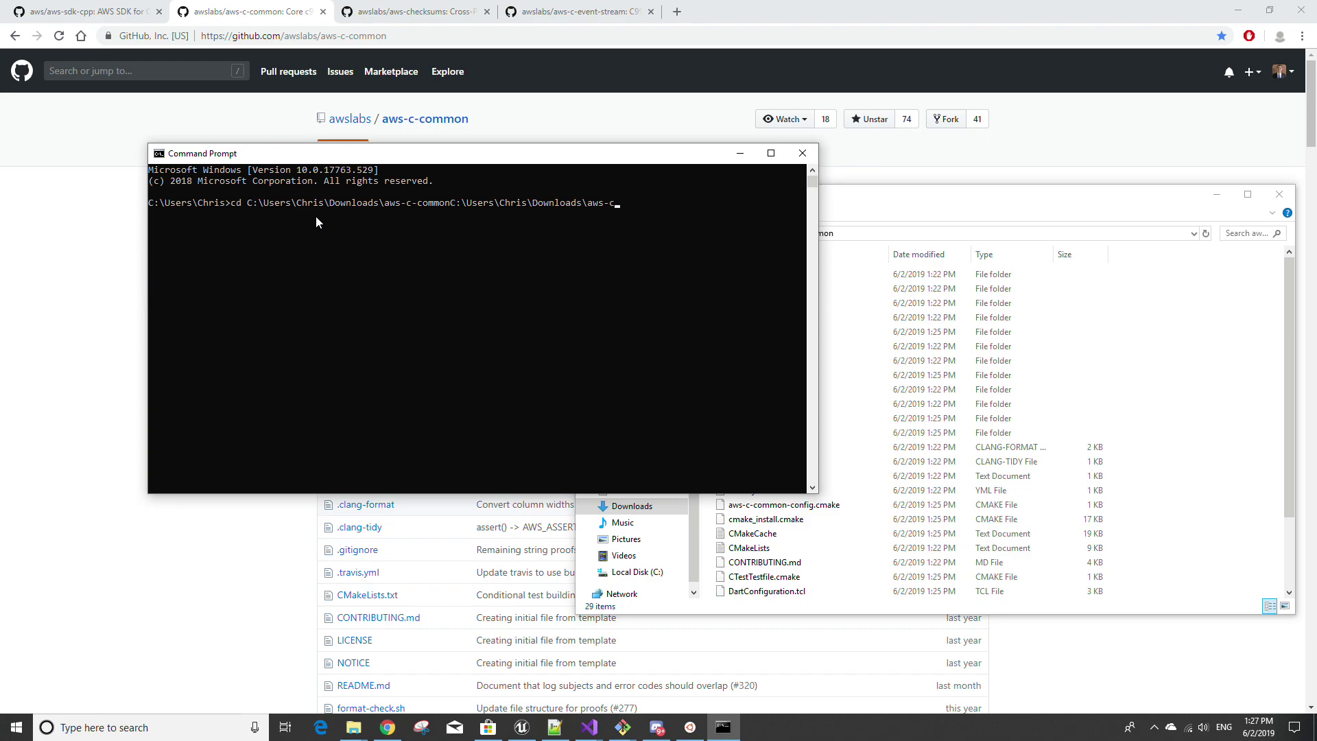
key(BackSpace)
key(BackSpace)
key(BackSpace)
key(Return)
text(bash)
key(Return)
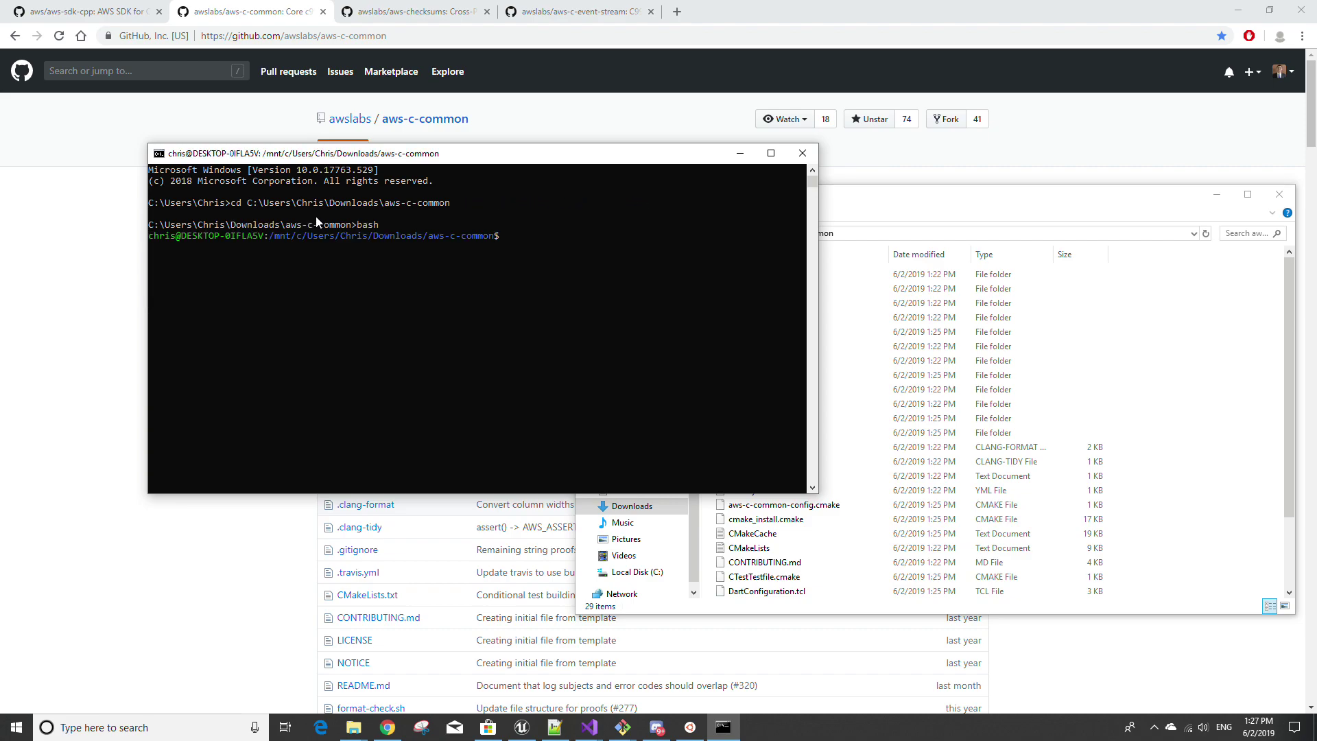
Step: Configure aws-c-common by running cmake -DCMAKE_INSTALL_PREFIX=~/aws_deps -DBUILD_SHARED_LIBS=ON "./"
text(cmake -DCMAKE_INSTALL_PREFIX=~/aws)
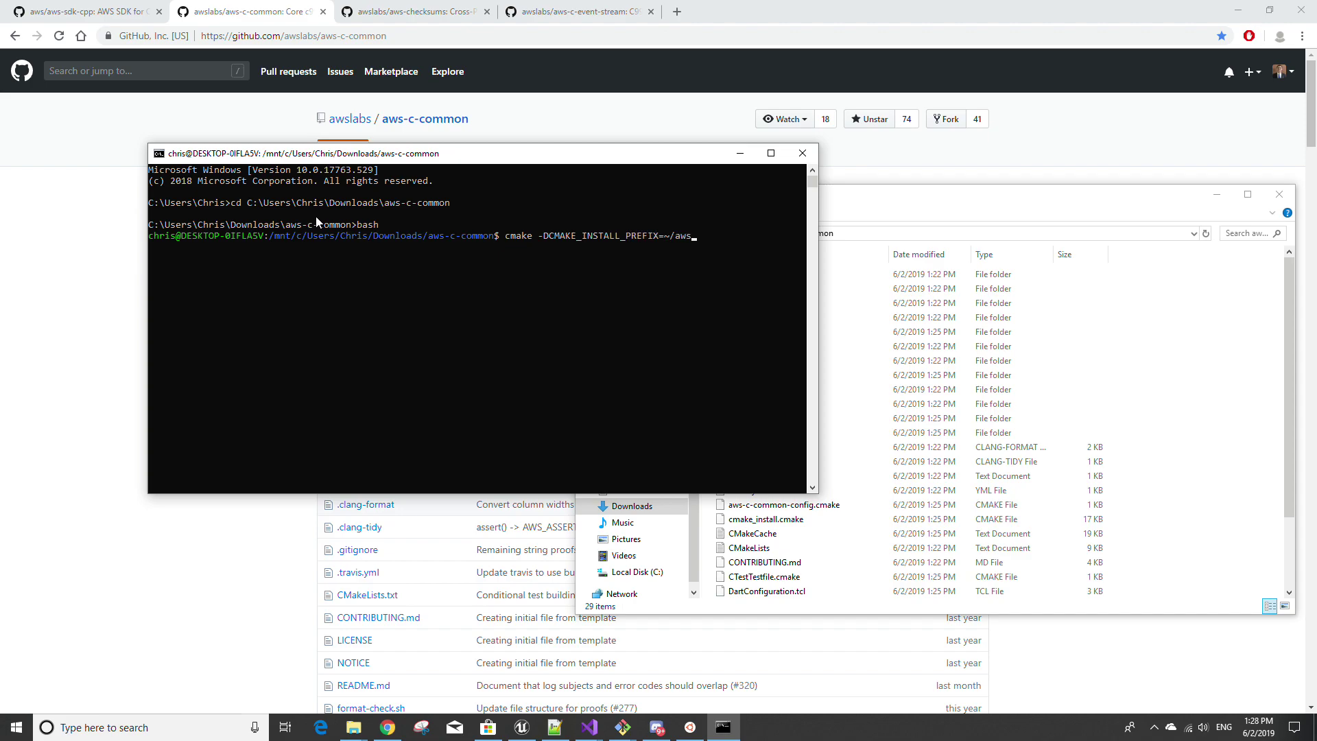
text(_deps -DBUILD_SHARED_LIBS)
text(=ON "./")
key(Return)
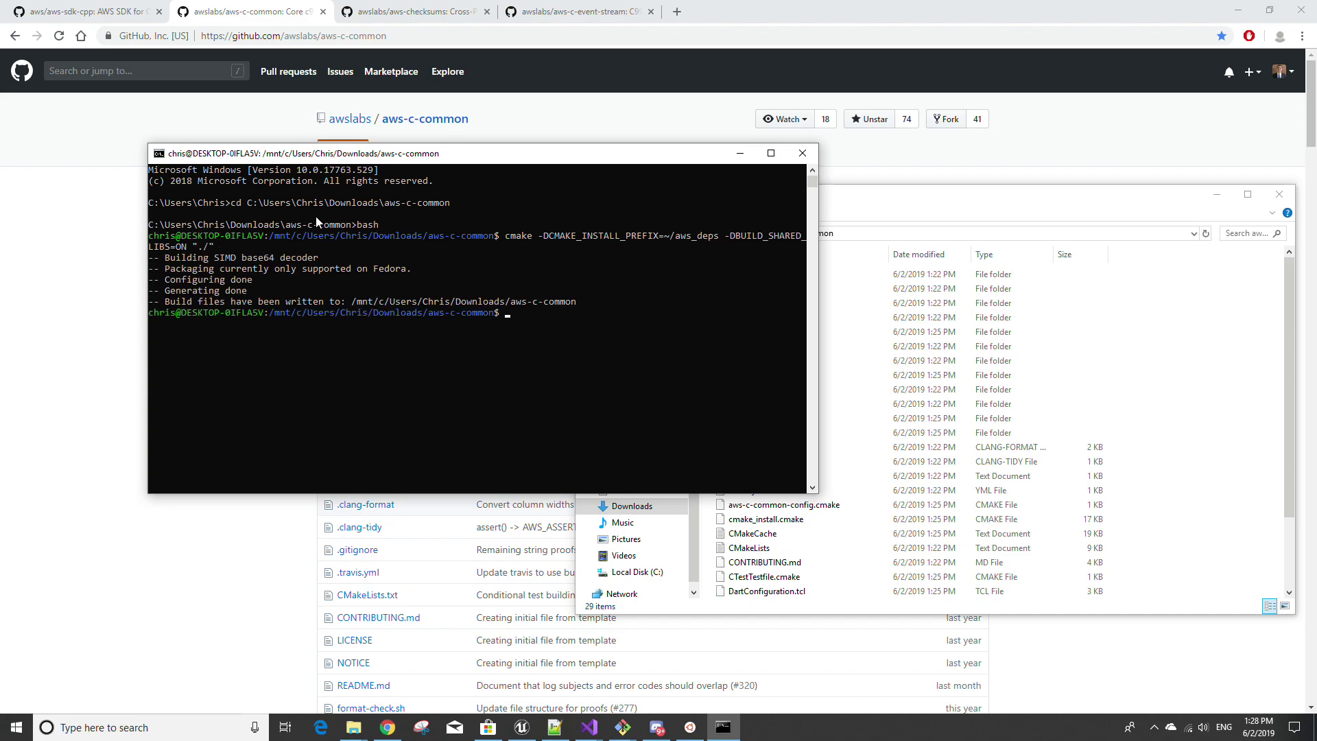
Step: Build and install aws-c-common with sudo make install, entering the account password
text(sud)
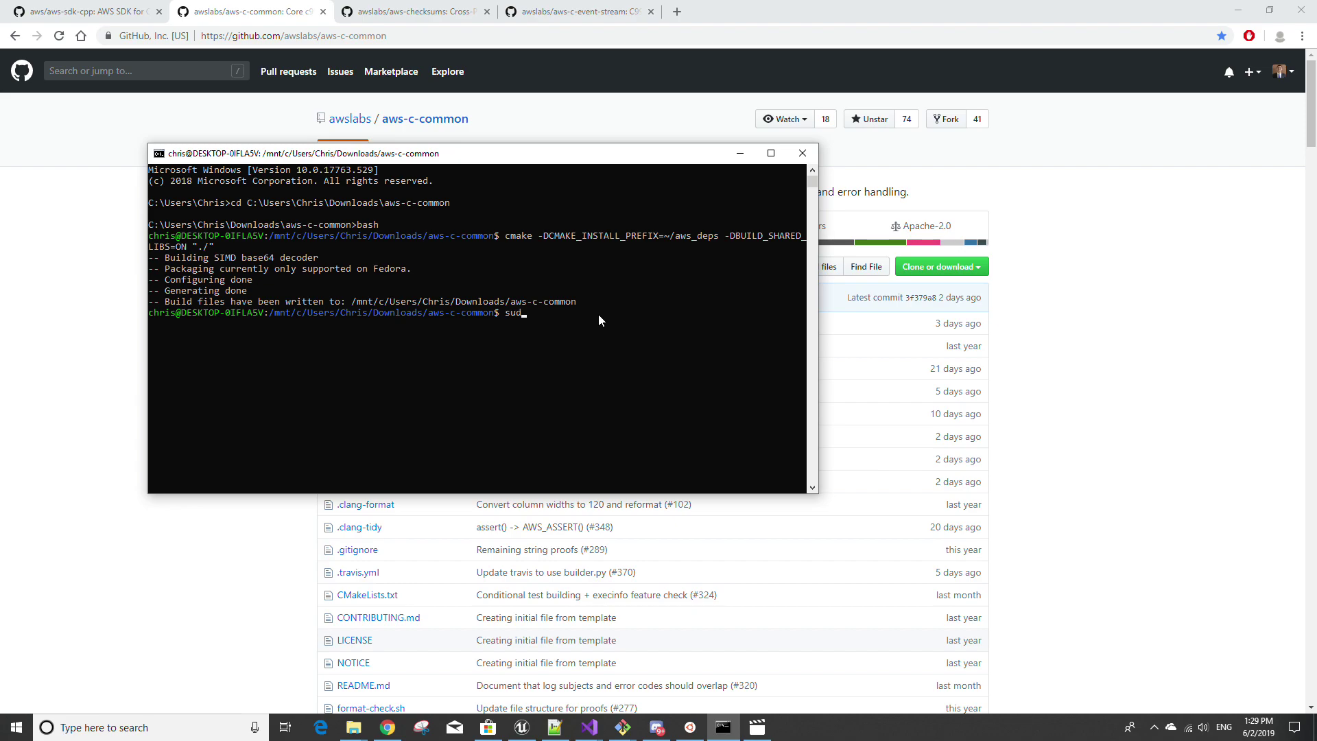
text(o make install)
key(Return)
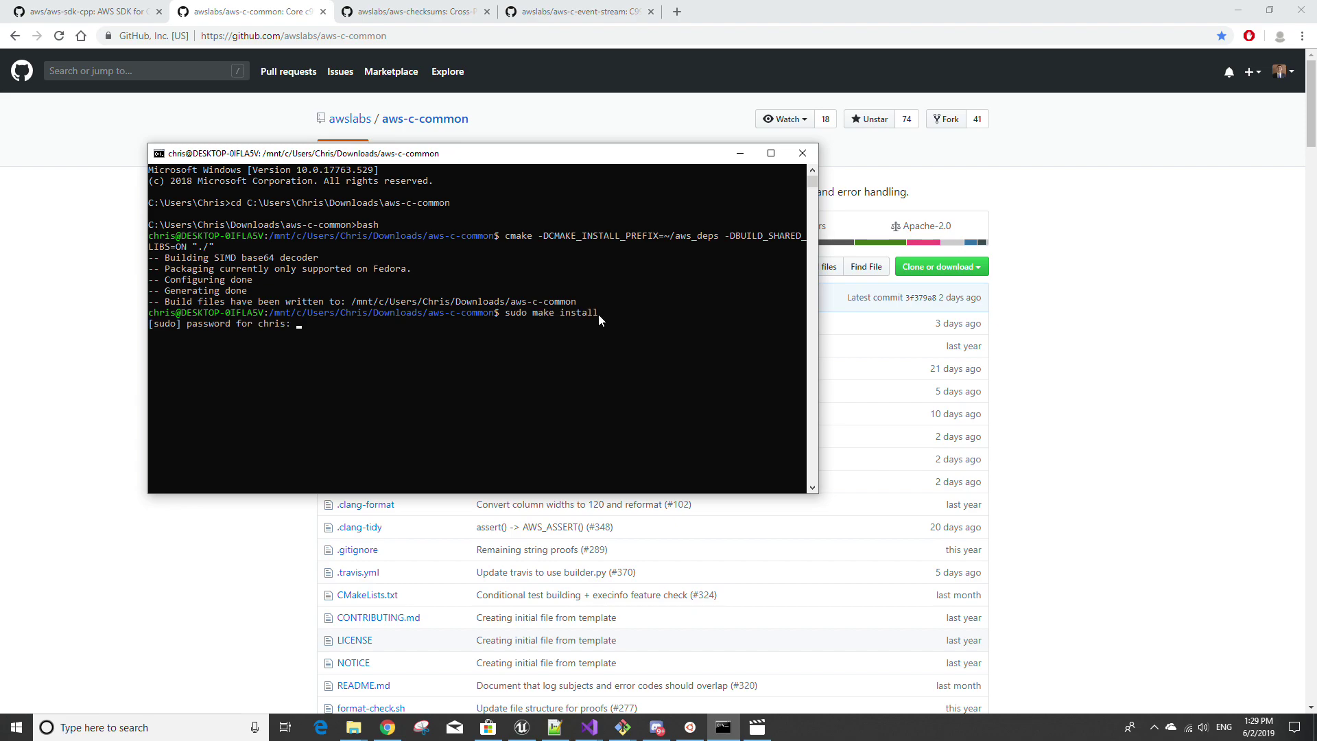
key(Return)
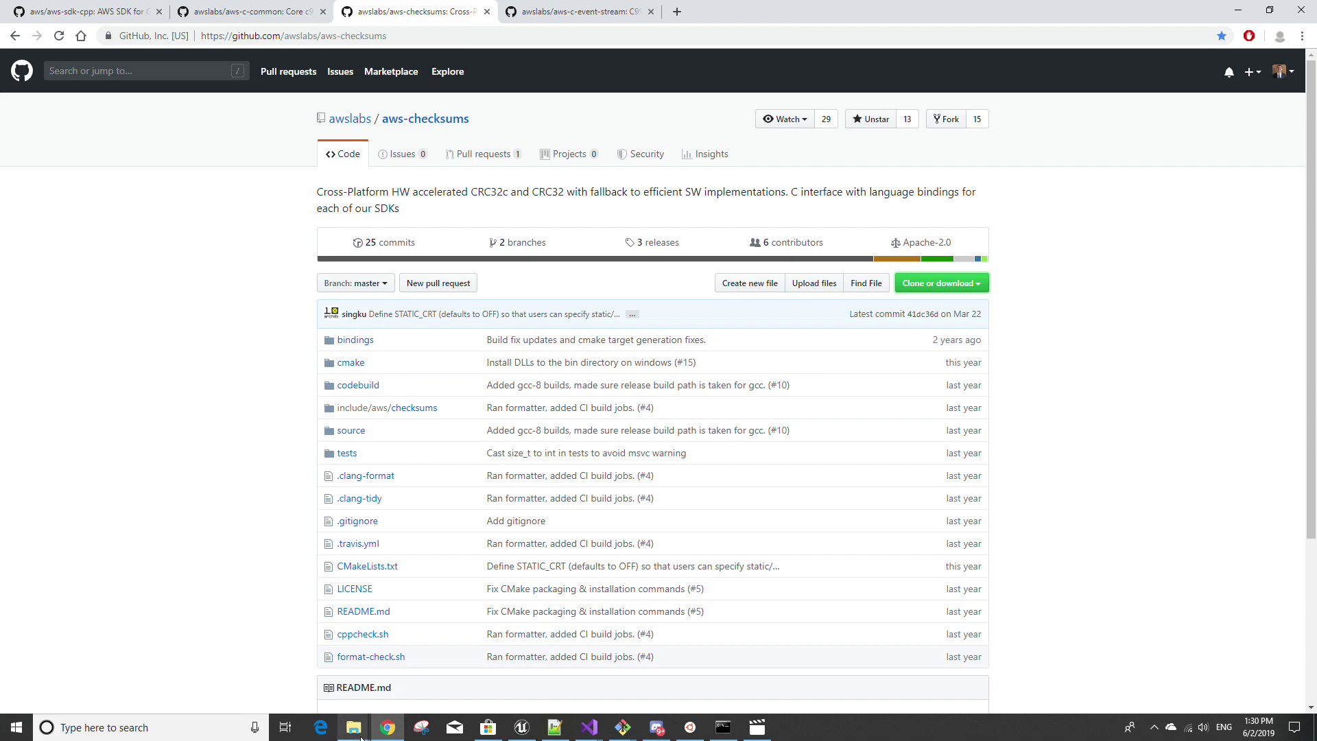
Step: Open the aws-checksums folder in Downloads and copy its full path
mouse_move(356, 728)
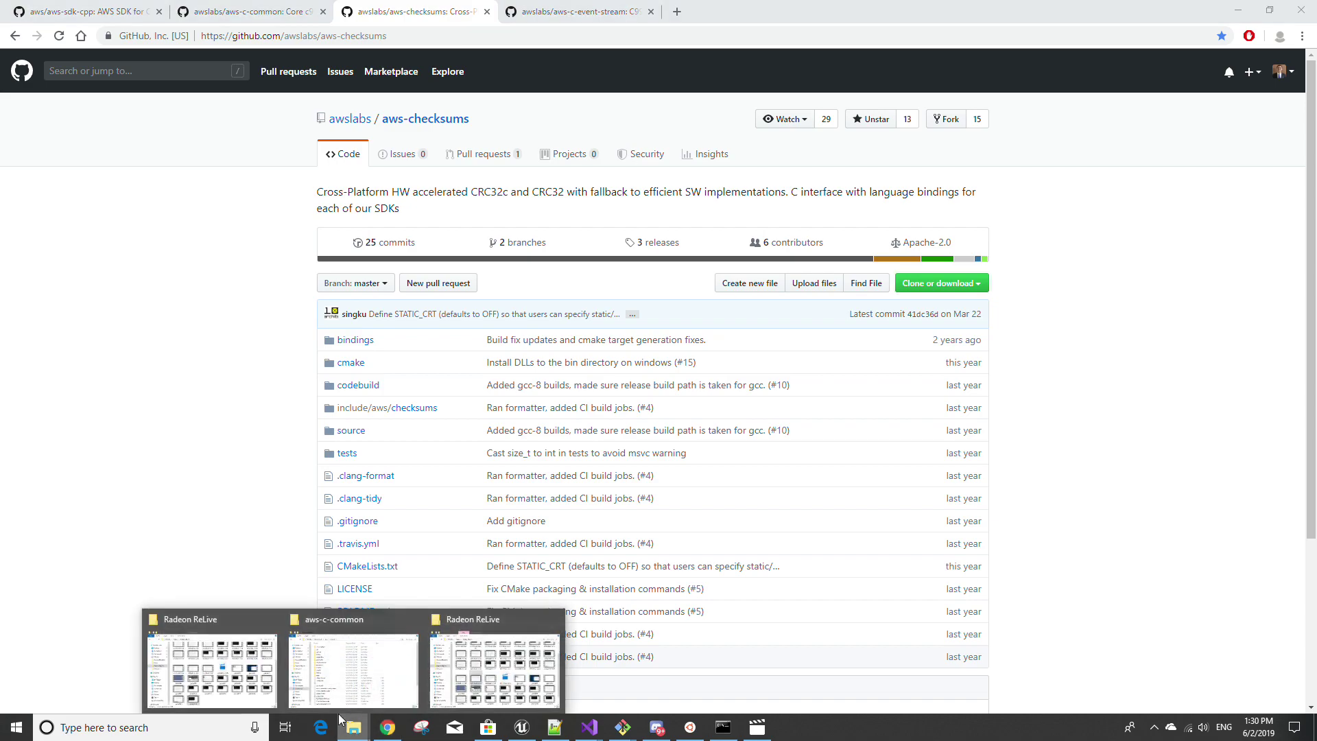
click(354, 662)
click(344, 159)
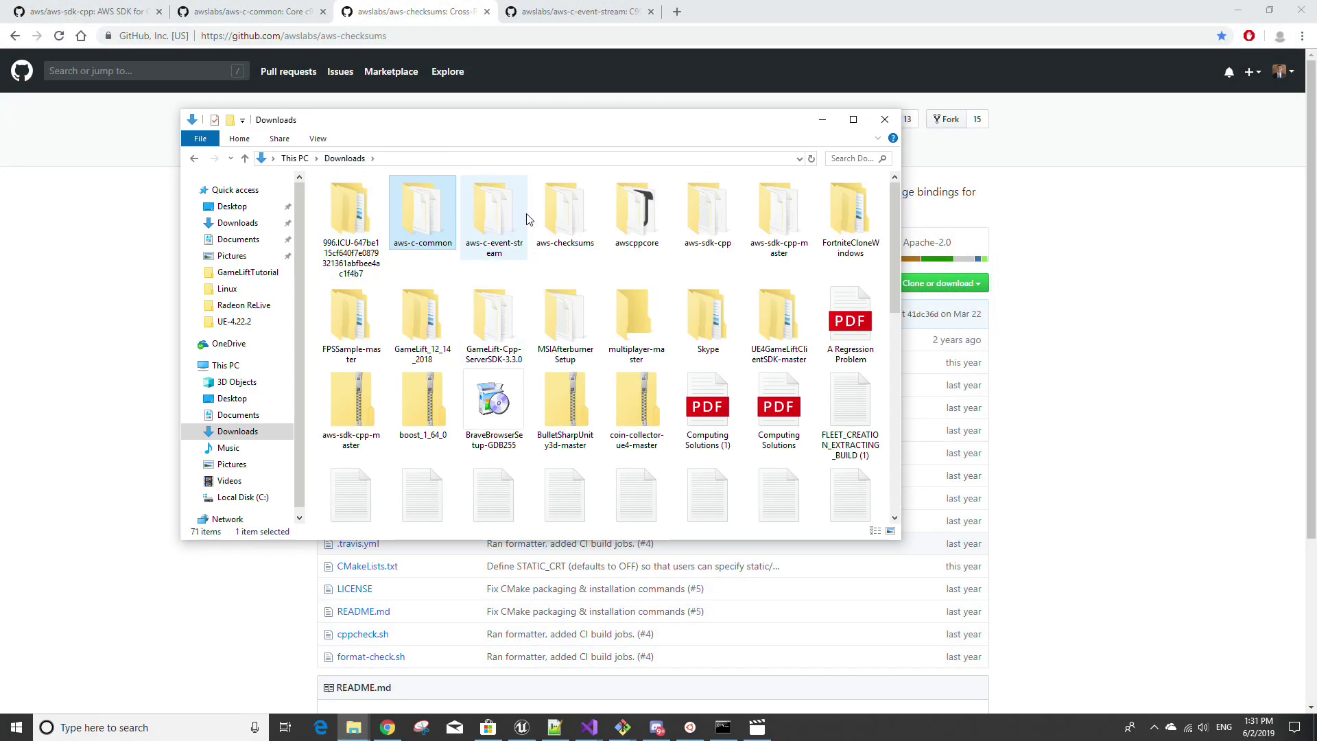
double_click(565, 206)
click(455, 159)
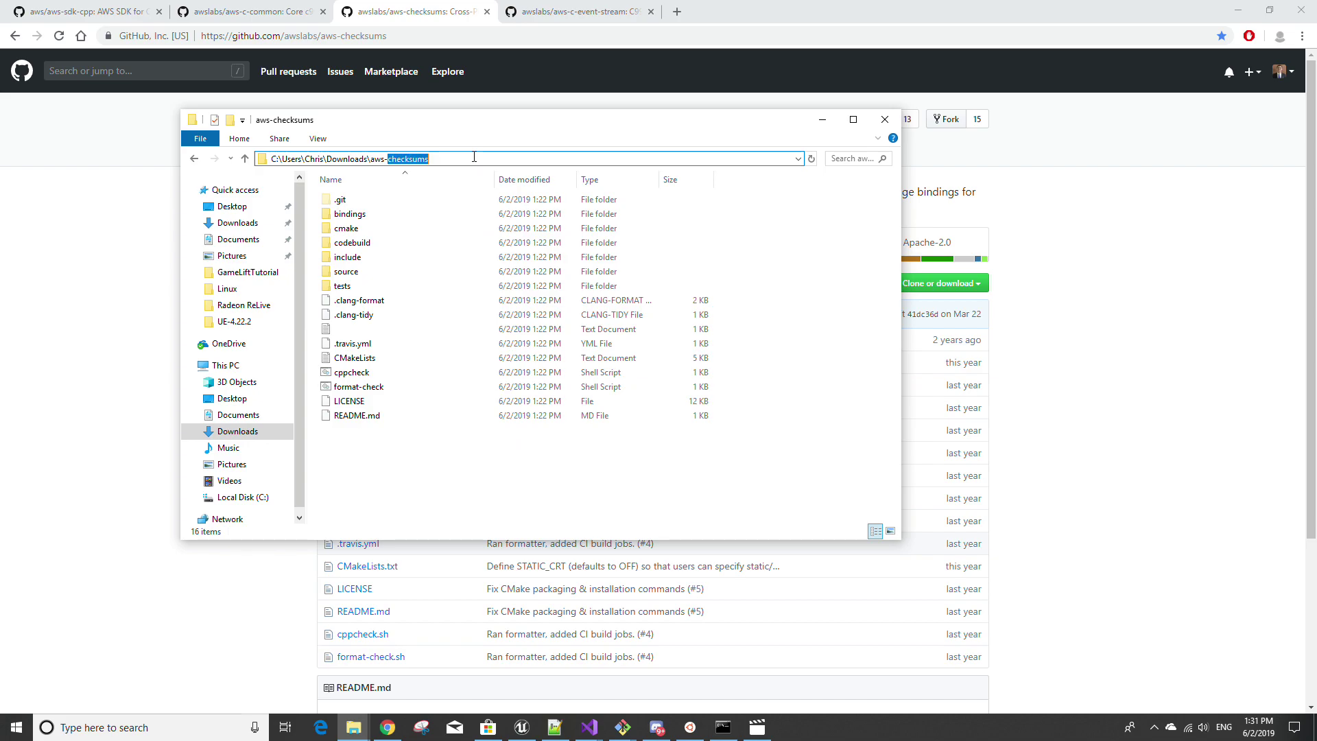
key(ctrl+a)
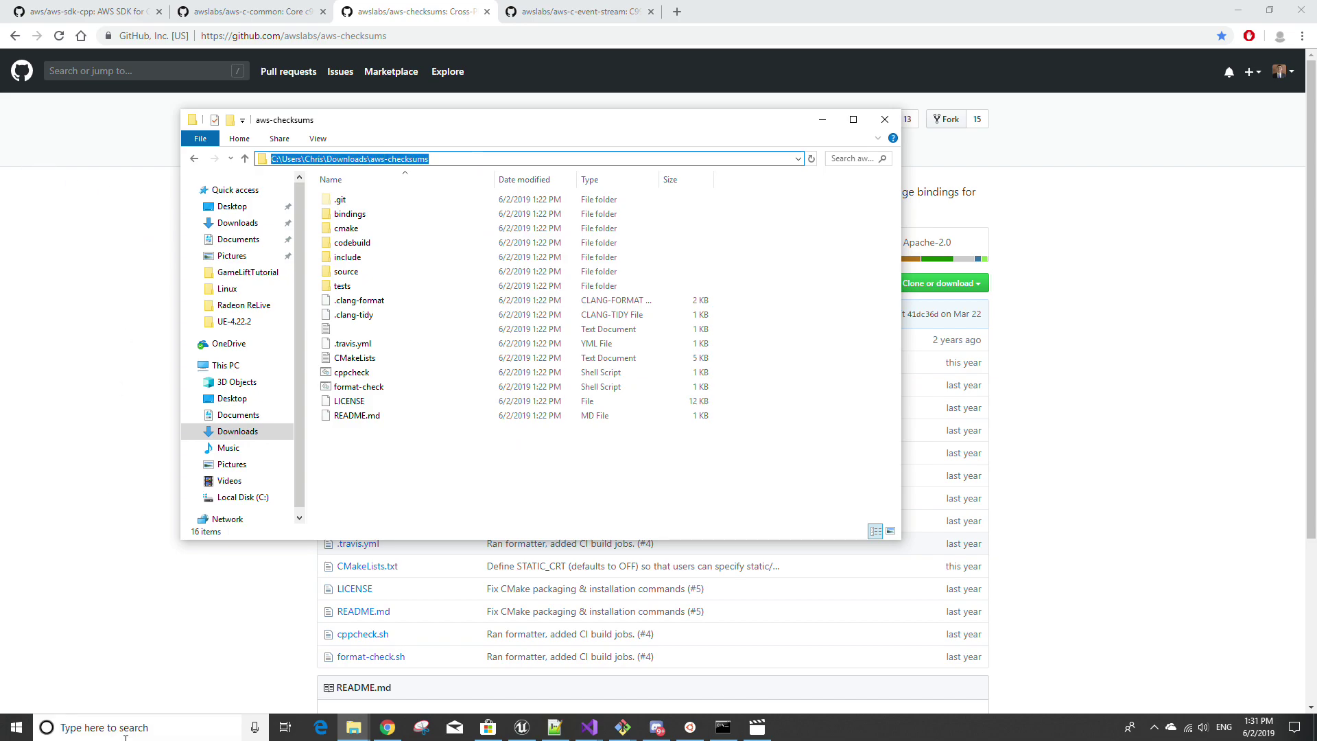
Step: Open a new Command Prompt, change its directory to the copied aws-checksums path and start bash there
click(123, 728)
text(com)
click(158, 348)
text(cd)
text(C:\Users\Chris\Downloads\aws-checksums)
key(Return)
text(bash)
key(Return)
Step: Configure aws-checksums by running cmake -DCMAKE_INSTALL_PREFIX=~/aws_deps -DBUILD_SHARED_LIBS=ON "./"
text(cmake)
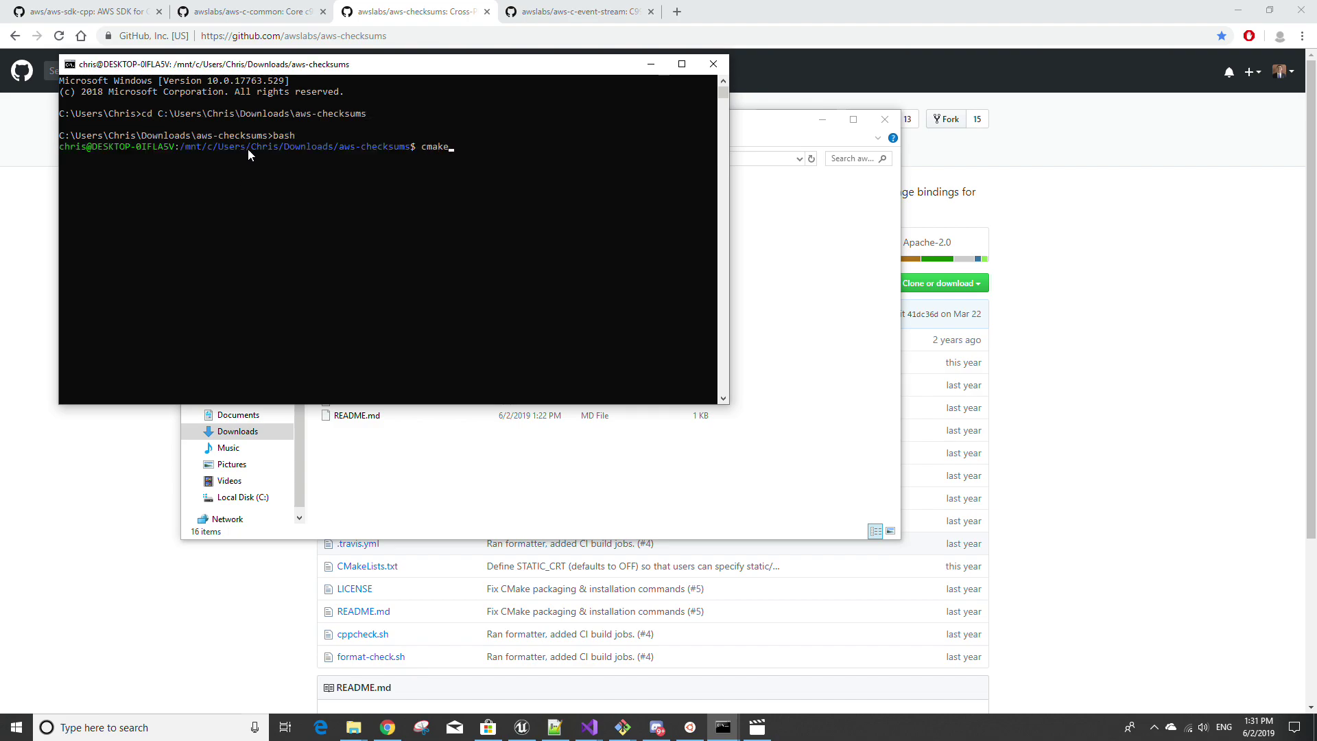
text( -DCMAKE_INSTALL_PREFIX=~/aws)
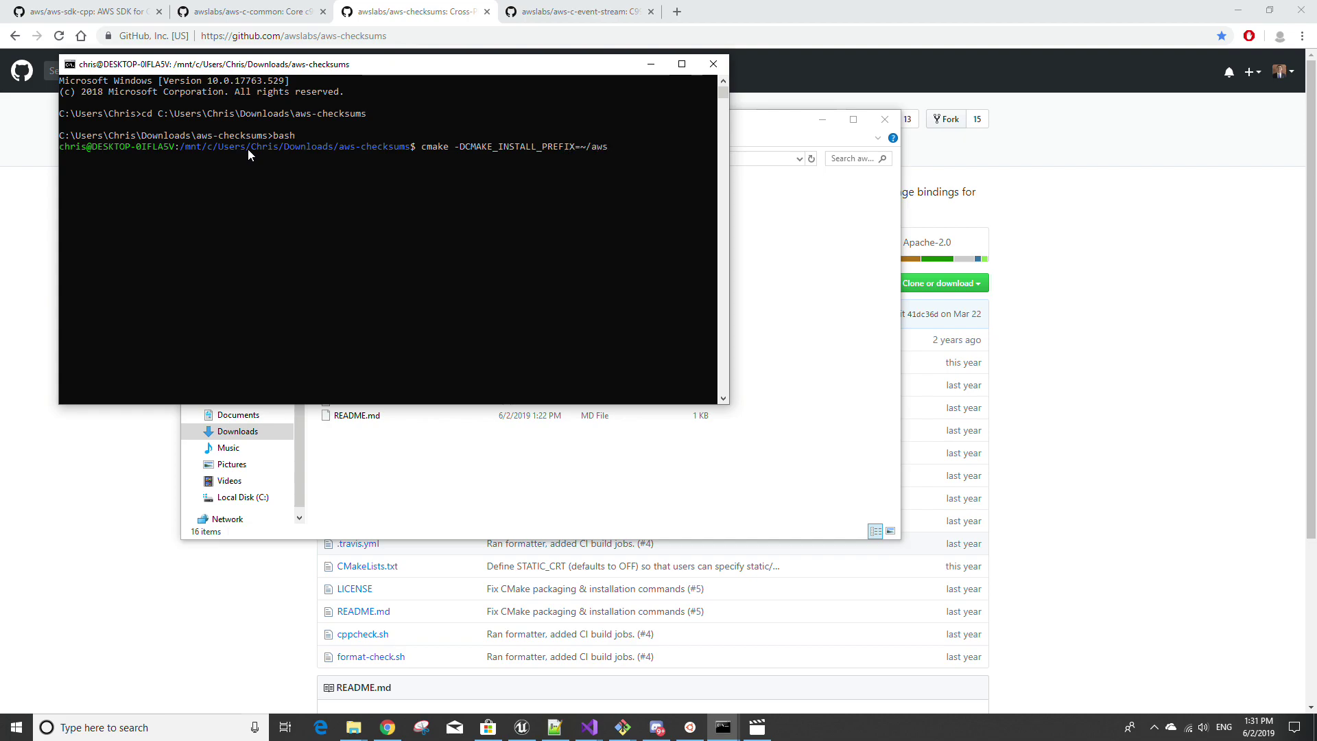
text(_deps -DBUILD_SHARED_LIBS=ON "./")
key(Return)
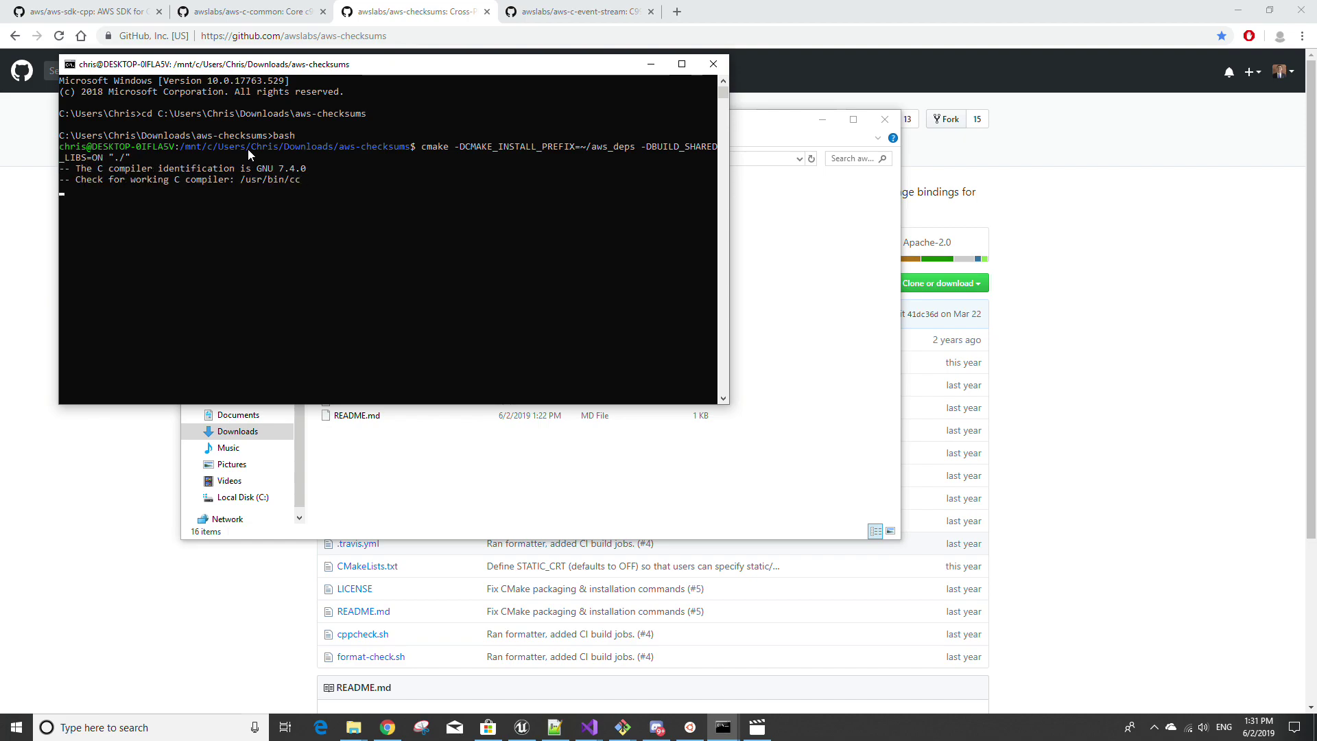
Step: Build and install aws-checksums with sudo make install, entering the account password
text(sudo make install)
key(Return)
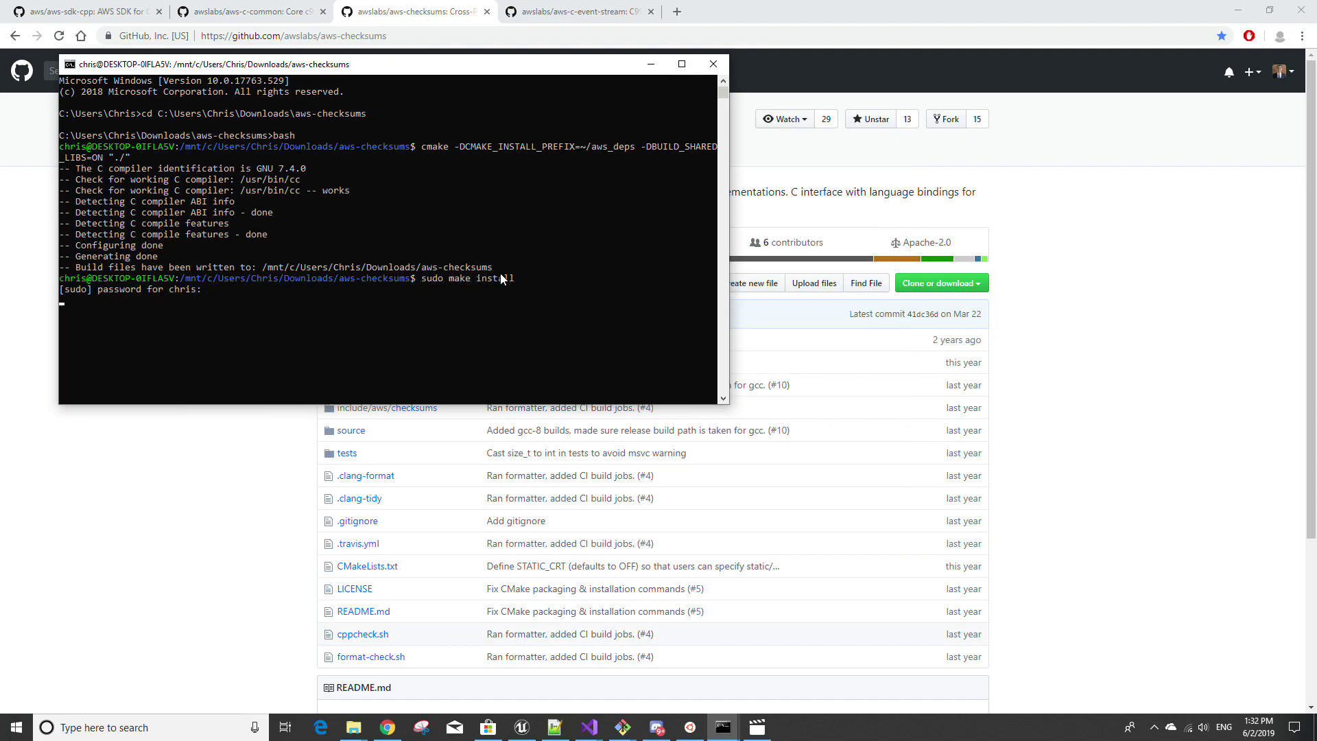
key(Return)
Step: Open the aws-c-event-stream folder in Downloads and copy its full path
click(618, 12)
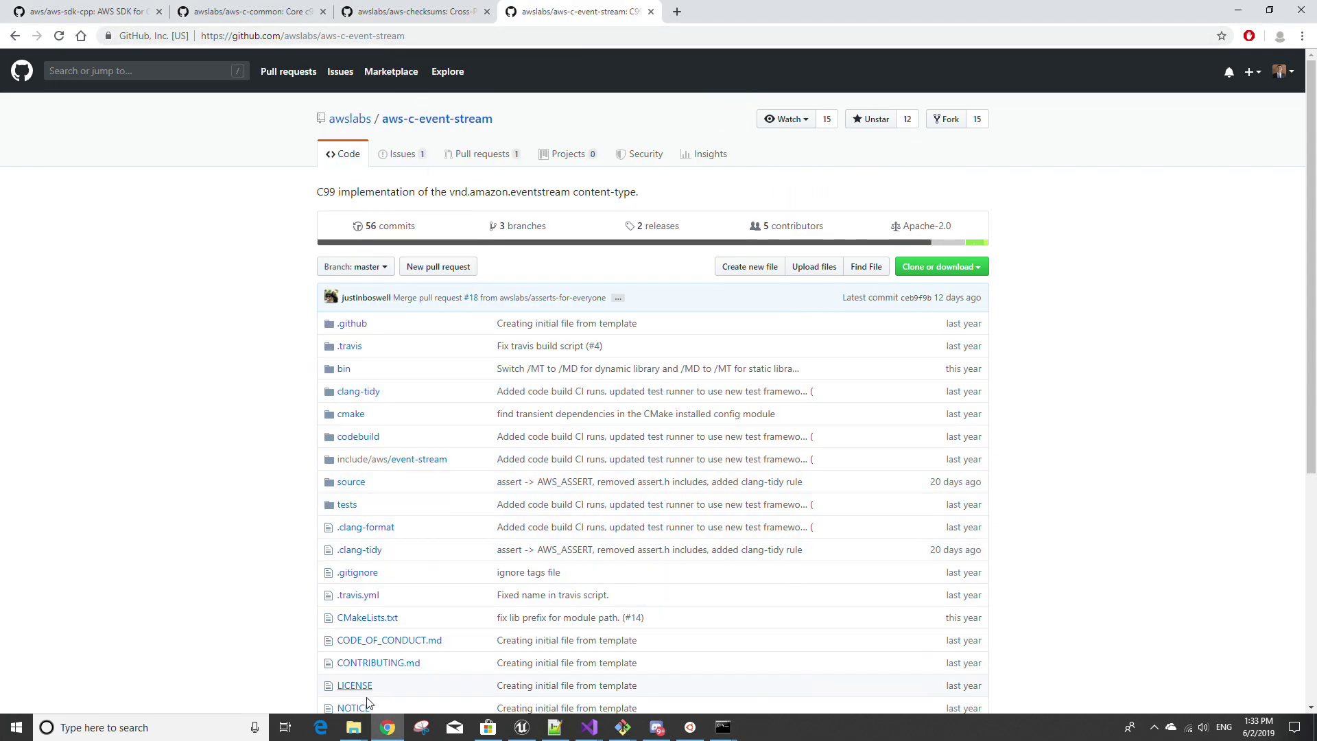
mouse_move(353, 727)
click(355, 657)
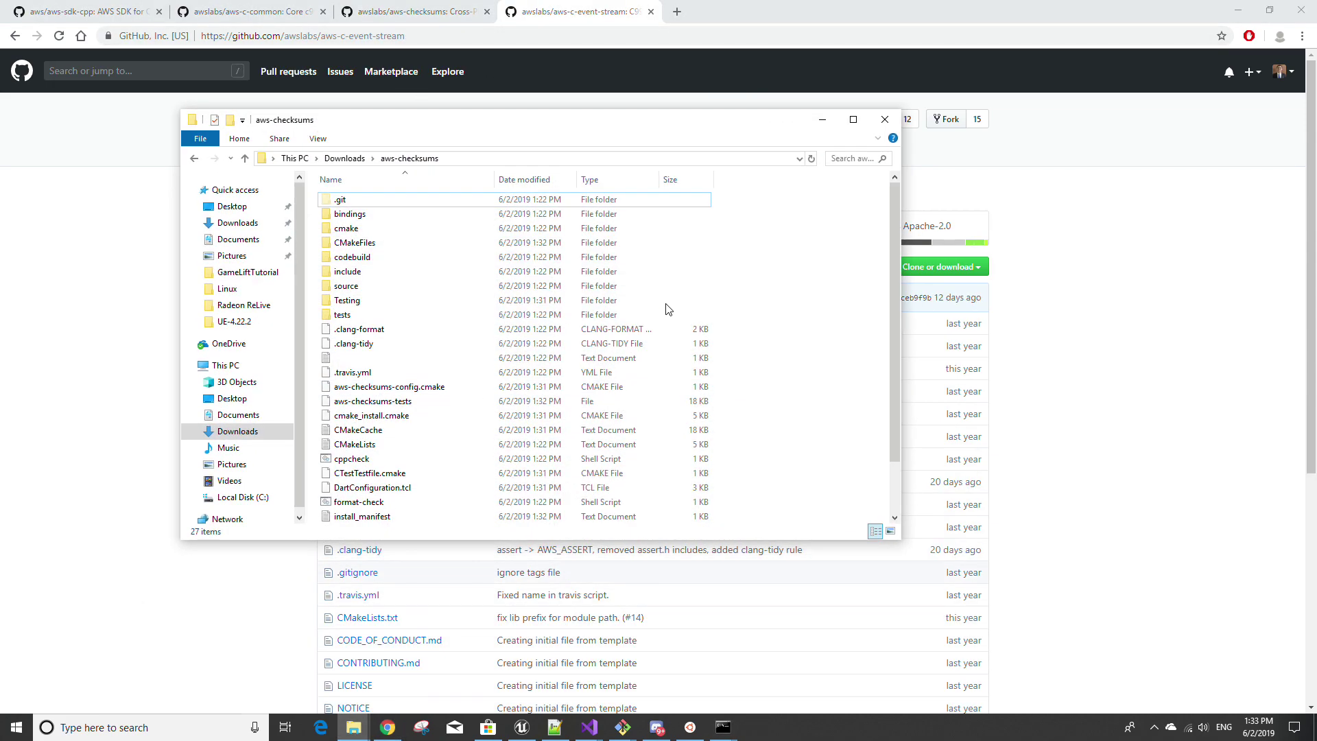
click(344, 158)
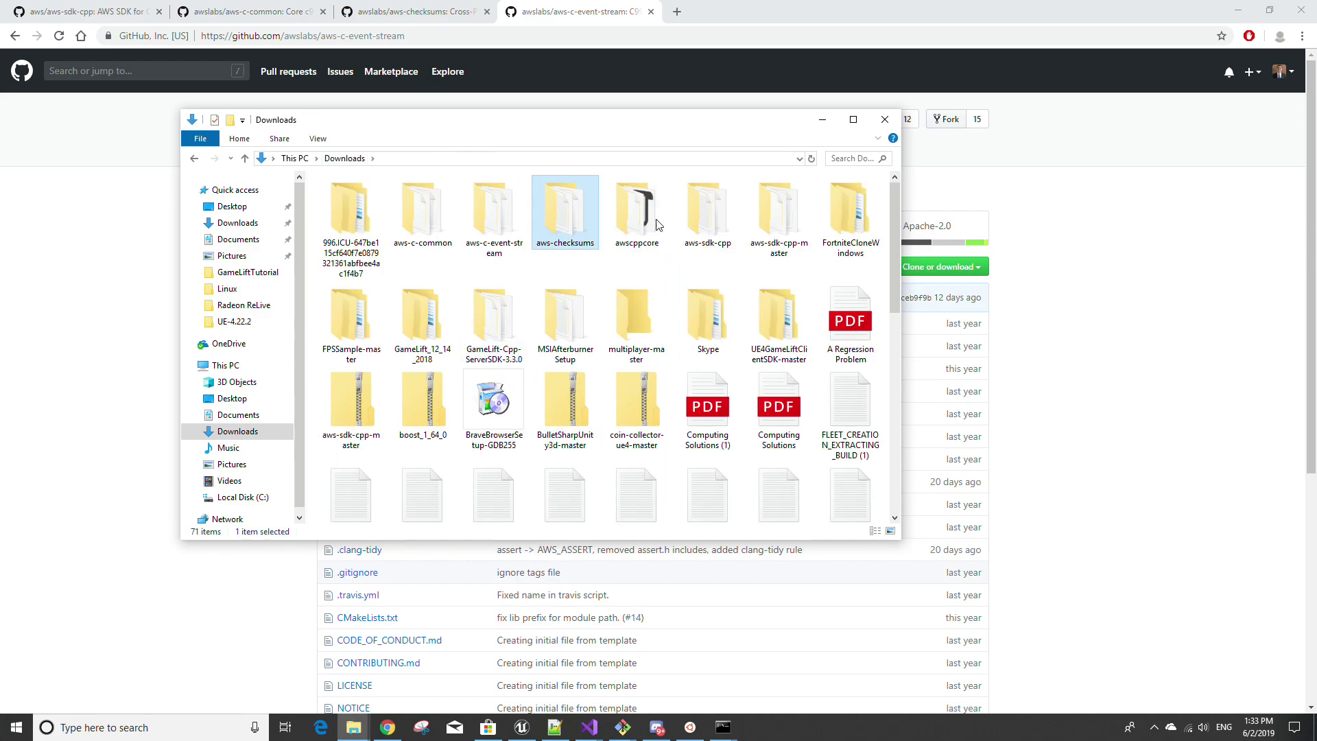
double_click(494, 216)
click(493, 158)
key(ctrl+c)
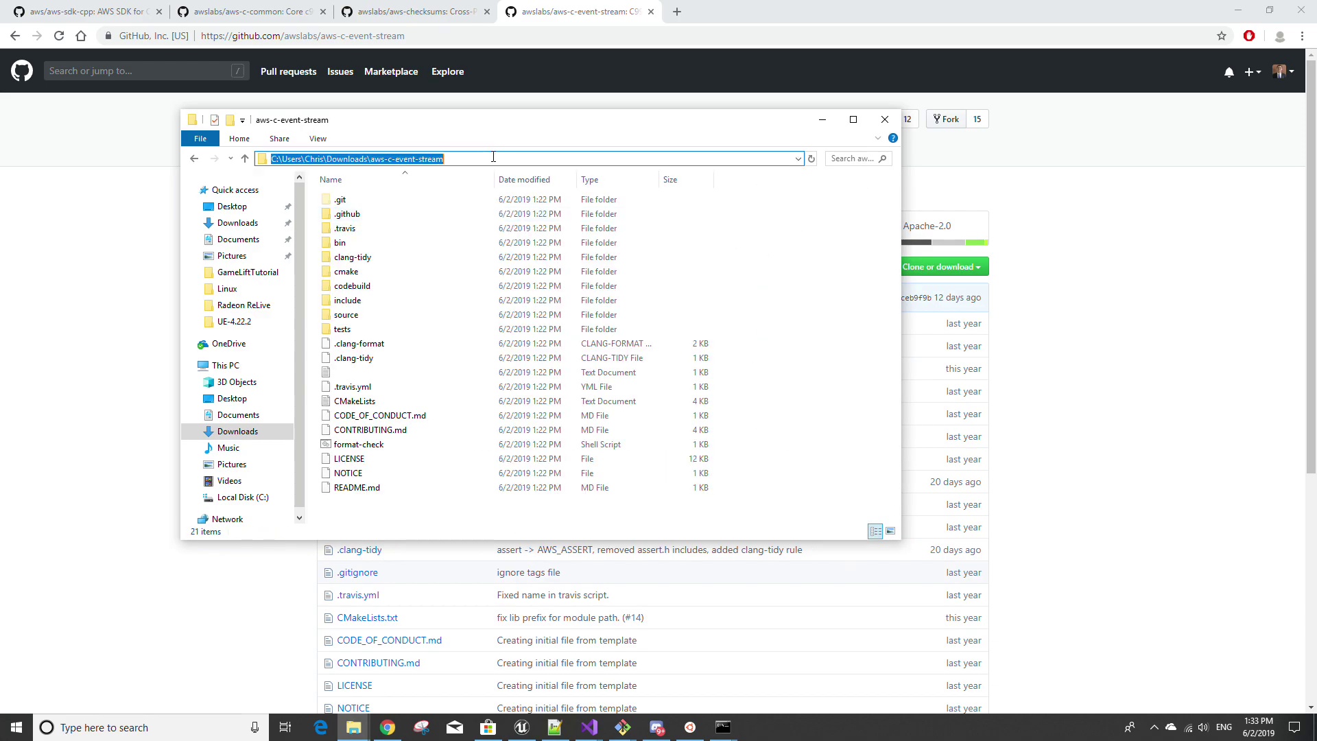
Step: Open a new Command Prompt, change its directory to the copied aws-c-event-stream path and start bash there
click(151, 727)
text(com)
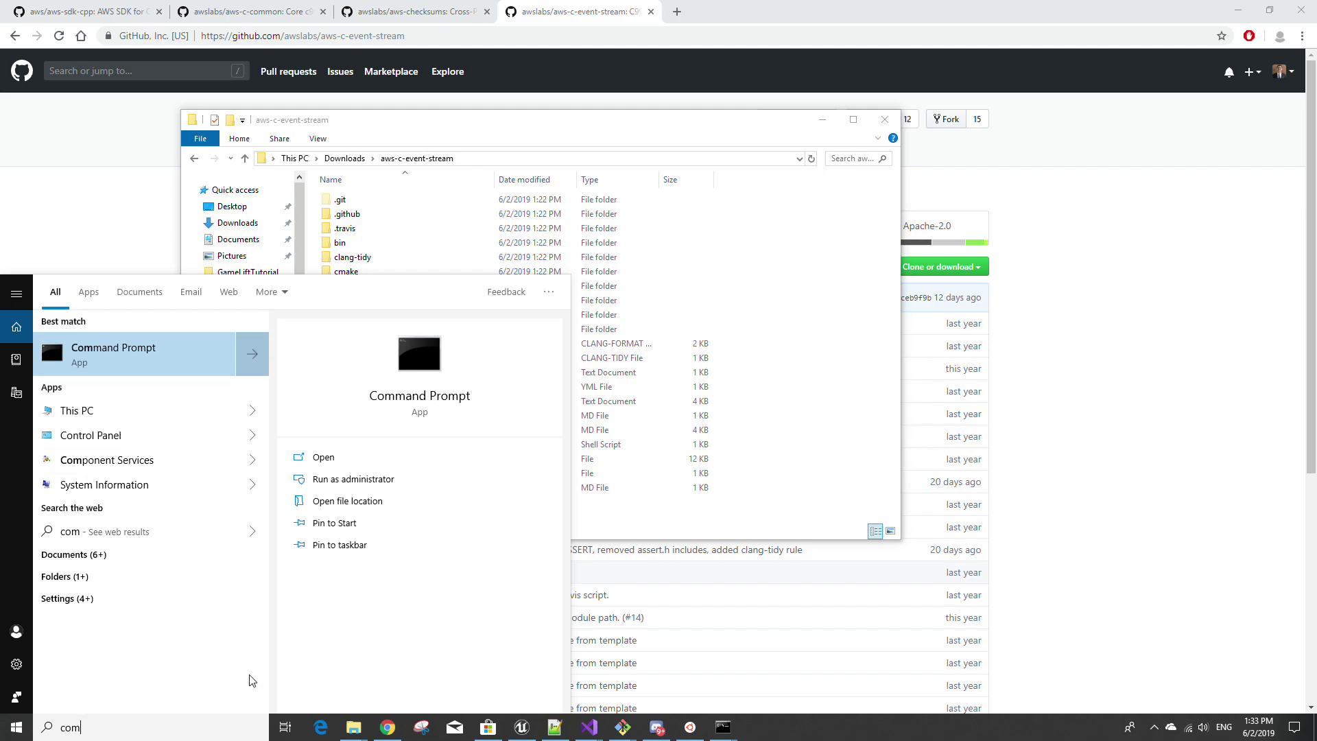
click(166, 347)
text(cd)
key(ctrl+v)
key(Return)
text(bash)
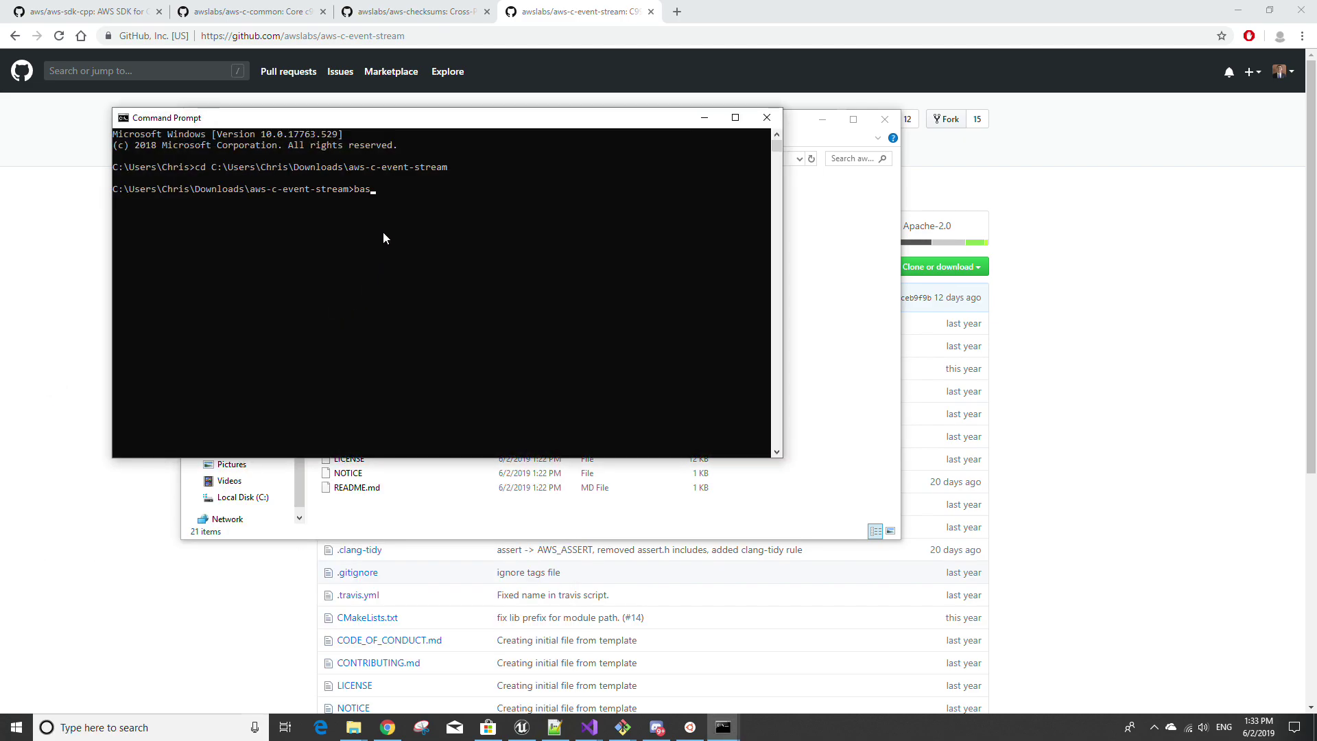
key(Return)
Step: Configure aws-c-event-stream by running cmake -DCMAKE_INSTALL_PREFIX=~/aws_deps -DBUILD_SHARED_LIBS=ON "./"
text(cmake -DCMAKE_)
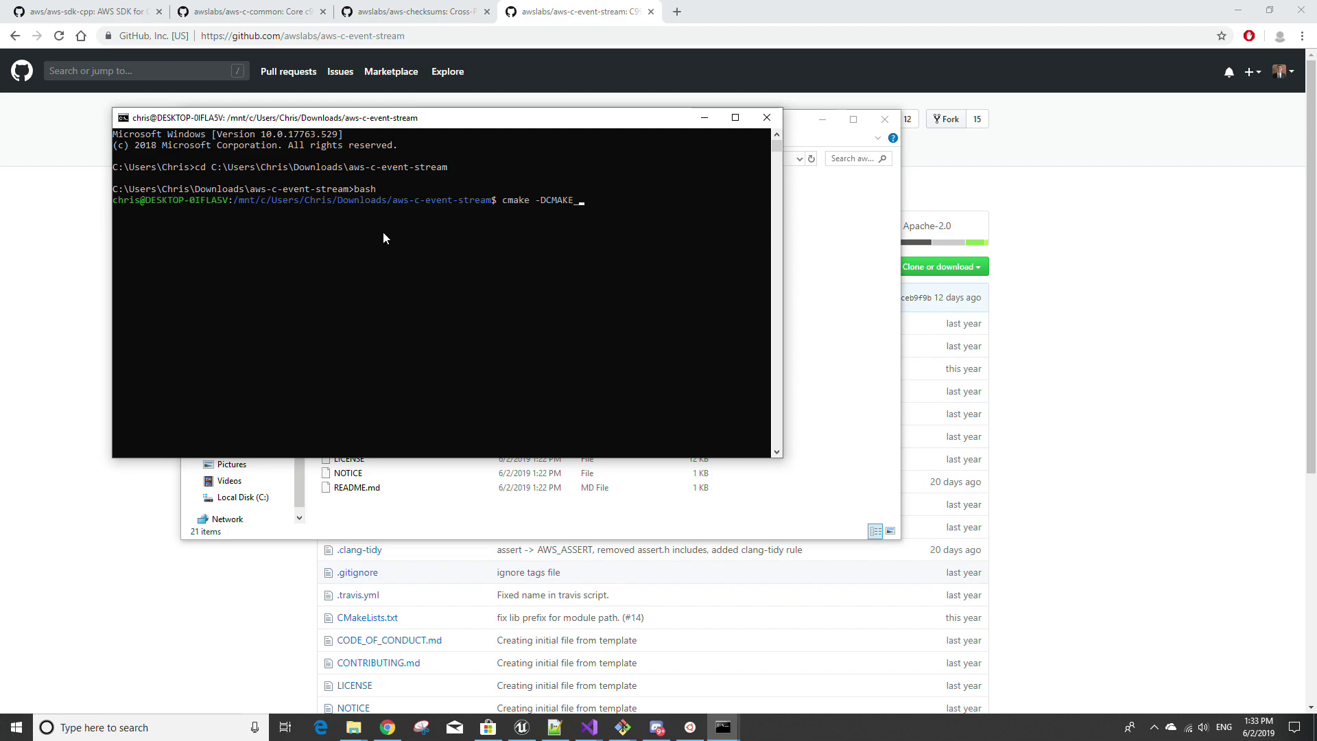
text(INSTALL_PREFIX=~/)
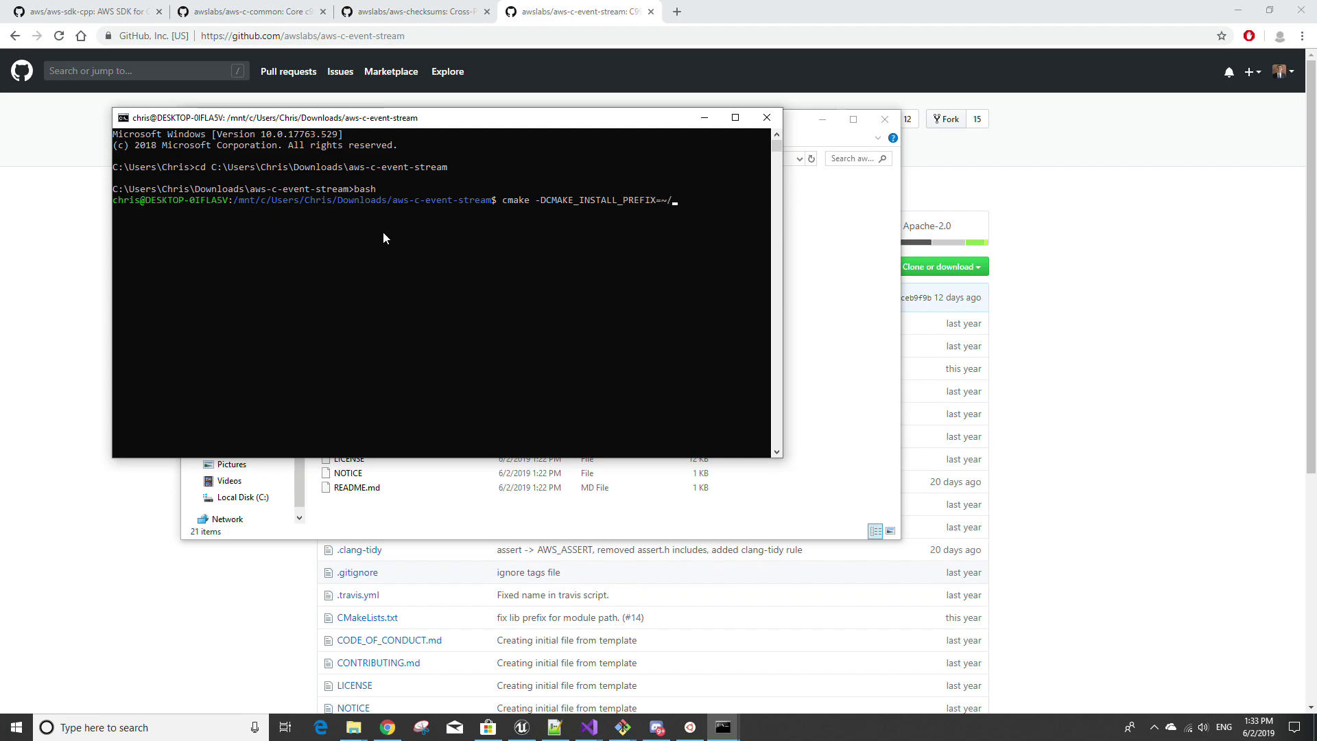
text(aws_deps -DBUILD_SHARED_LIBS=ON)
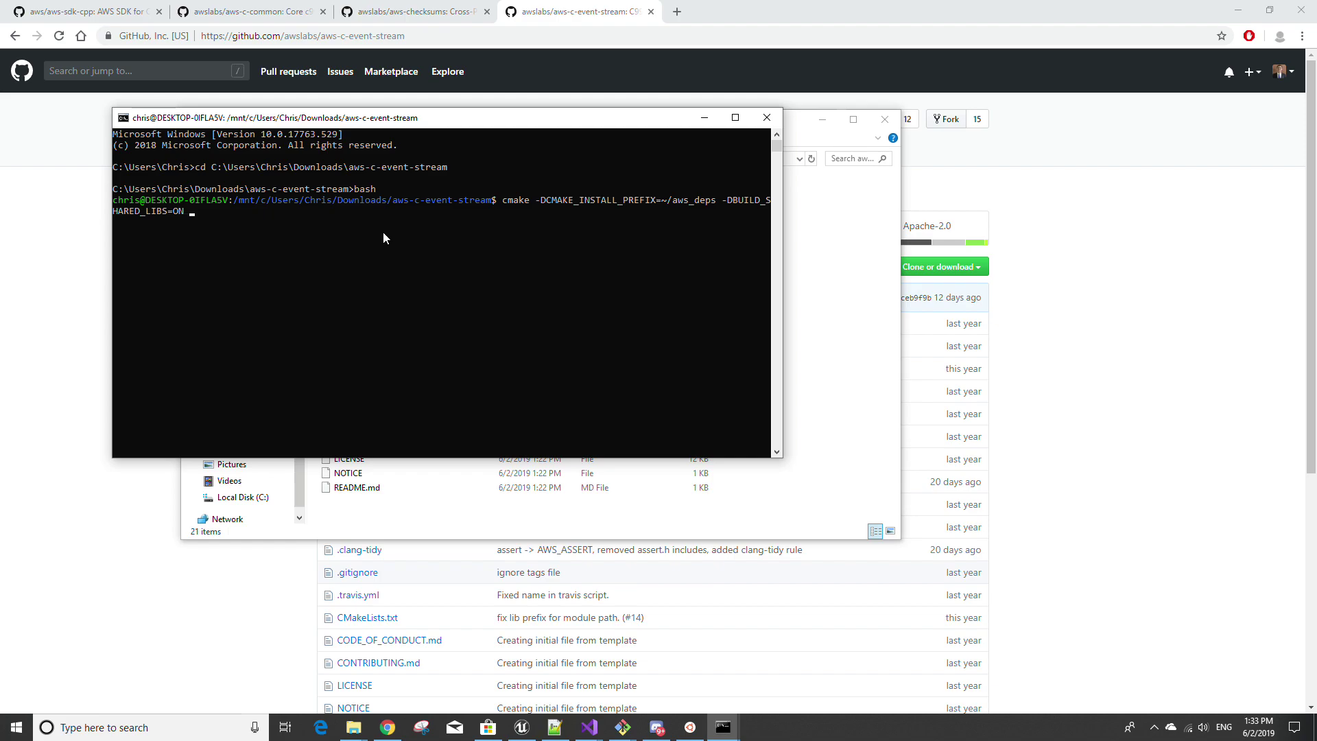
text( "./")
key(Return)
Step: Build and install aws-c-event-stream with sudo make install, entering the account password
text(sudo make insta)
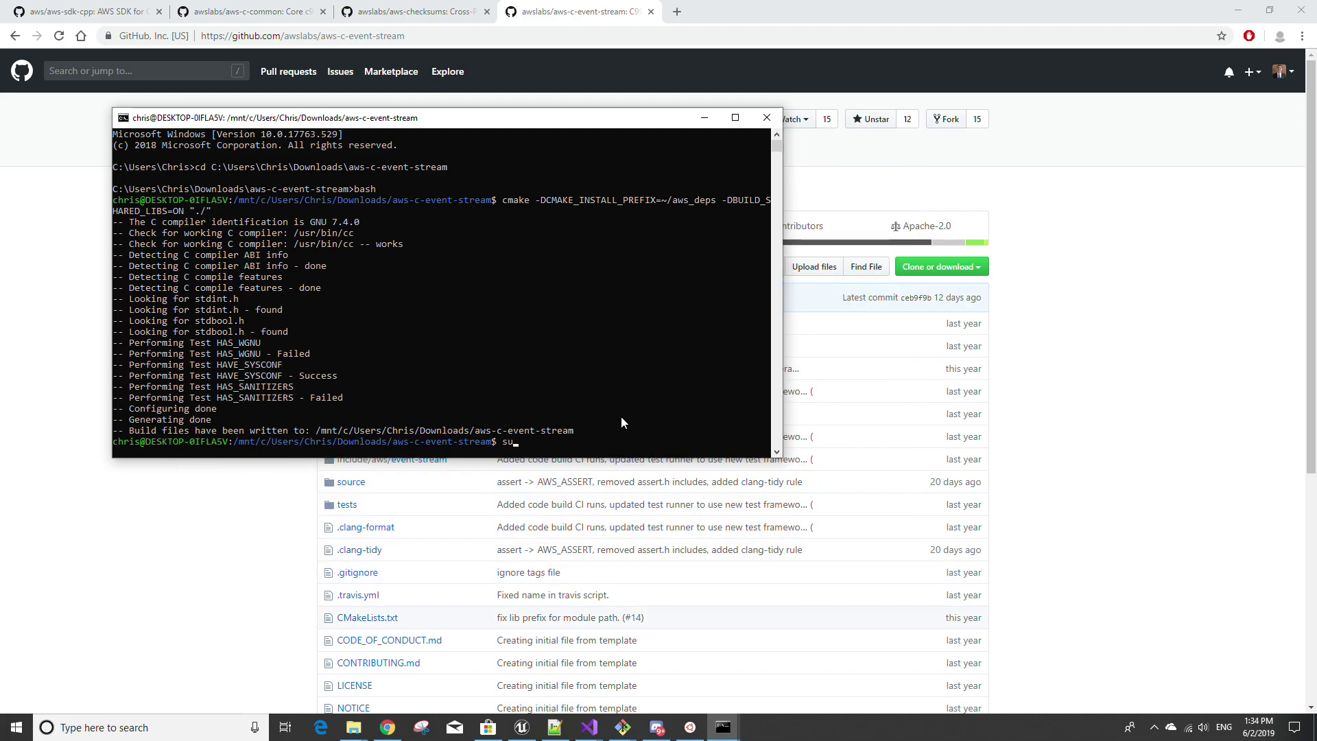
text(ll)
key(Return)
key(Return)
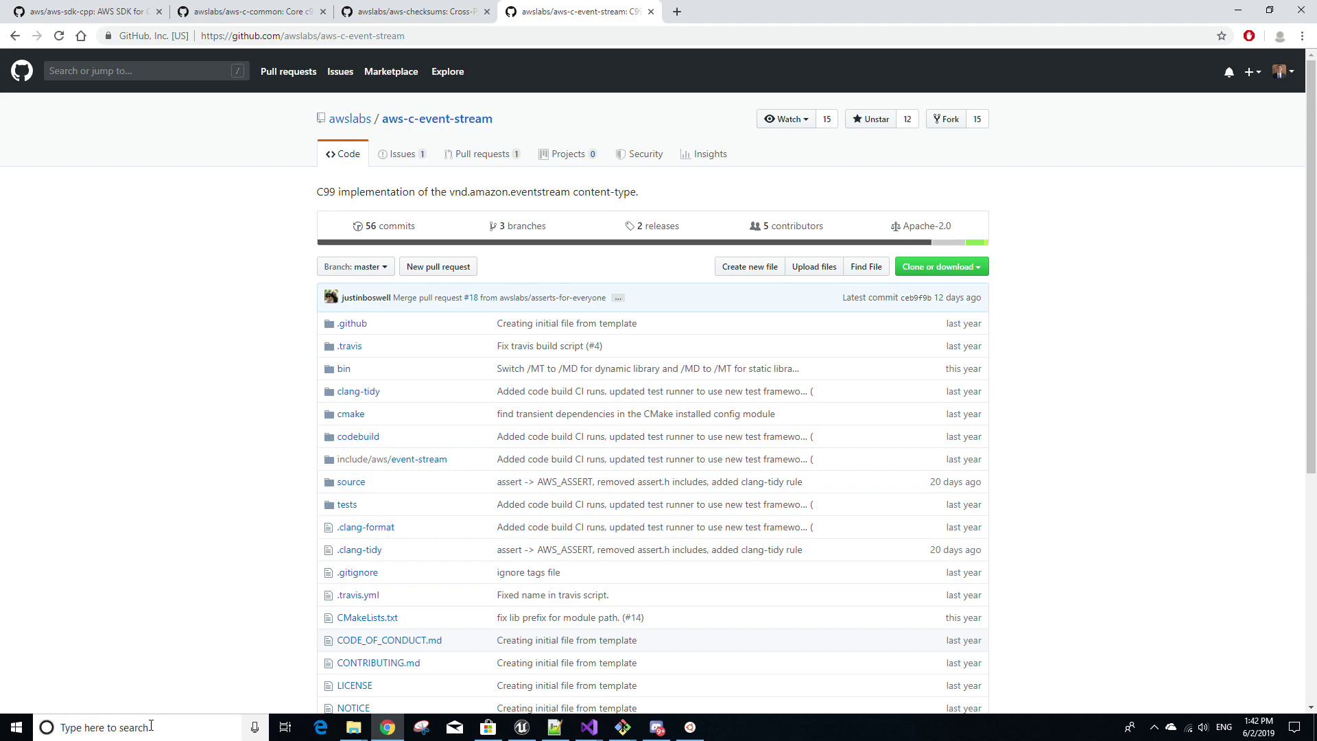
Step: Open a new Command Prompt, change its directory to Downloads and start bash there
click(152, 728)
text(command)
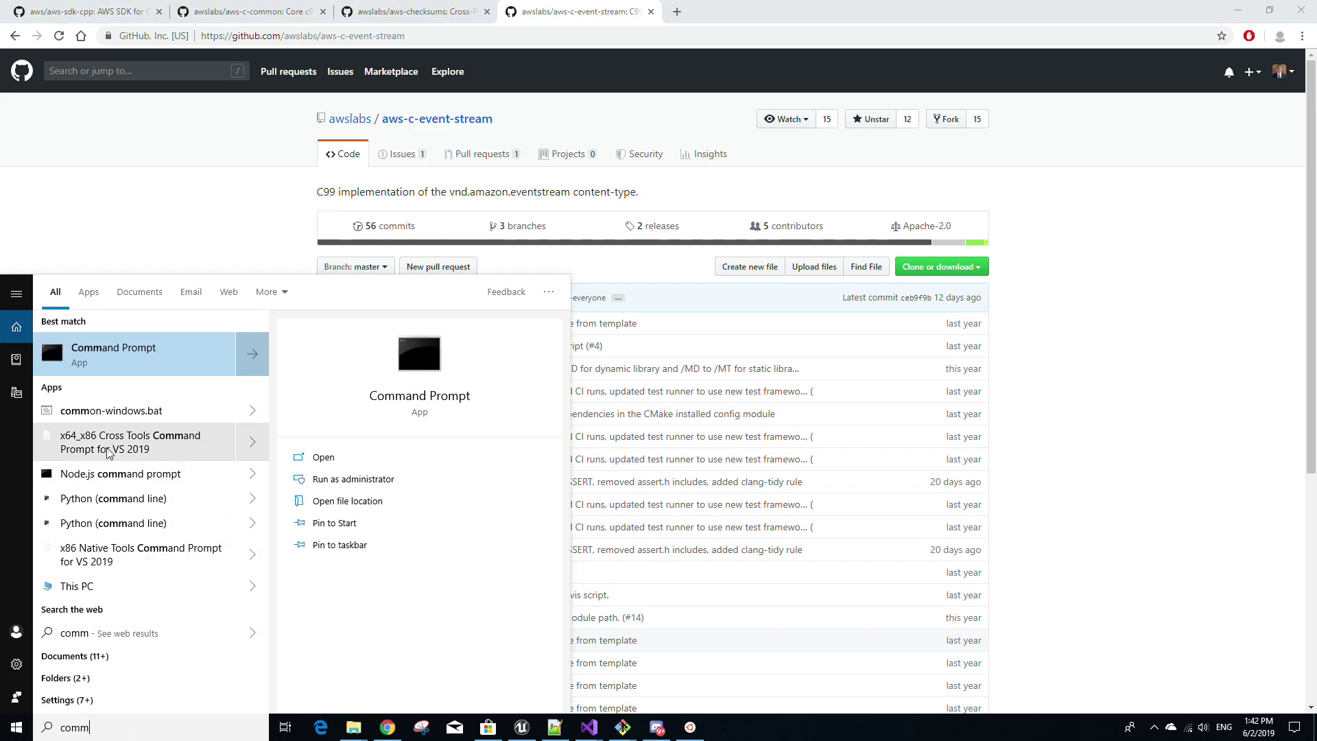
key(Return)
text(cd DOwnl)
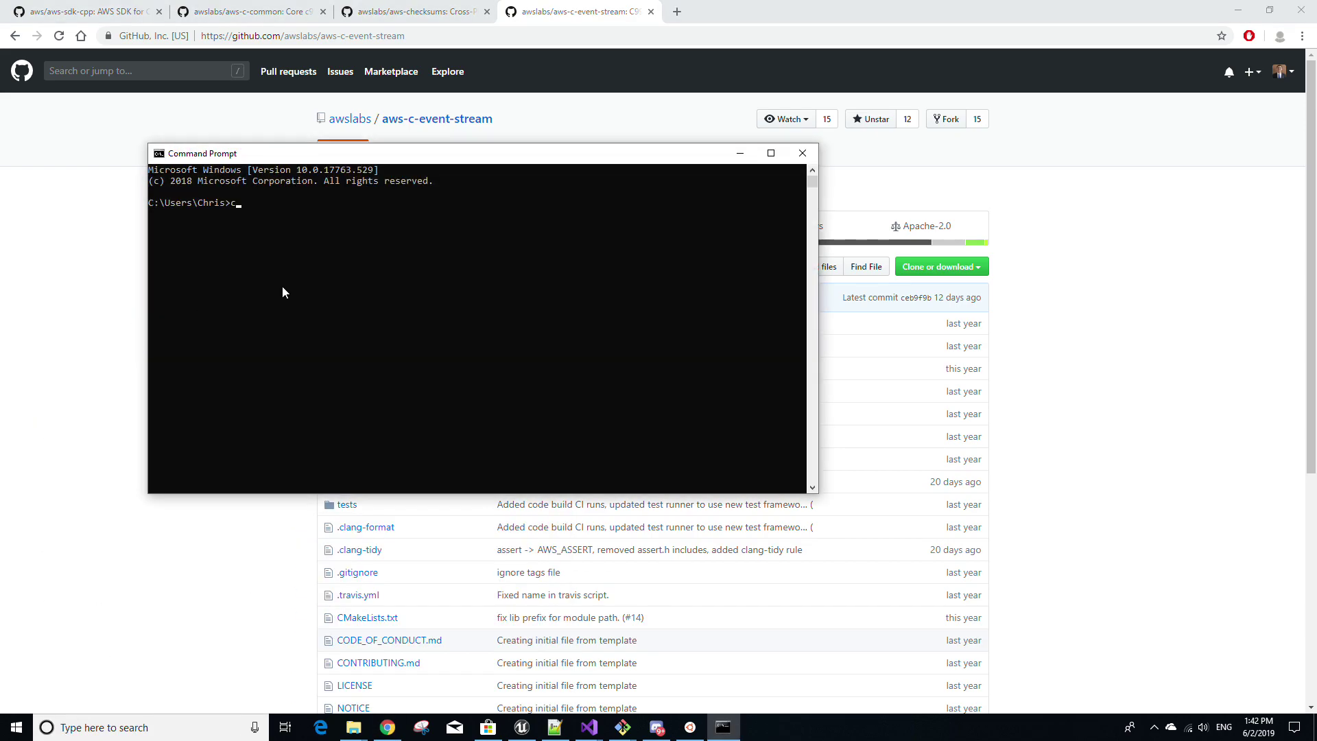
key(BackSpace)
key(BackSpace)
key(BackSpace)
key(BackSpace)
text(ownloads)
key(Return)
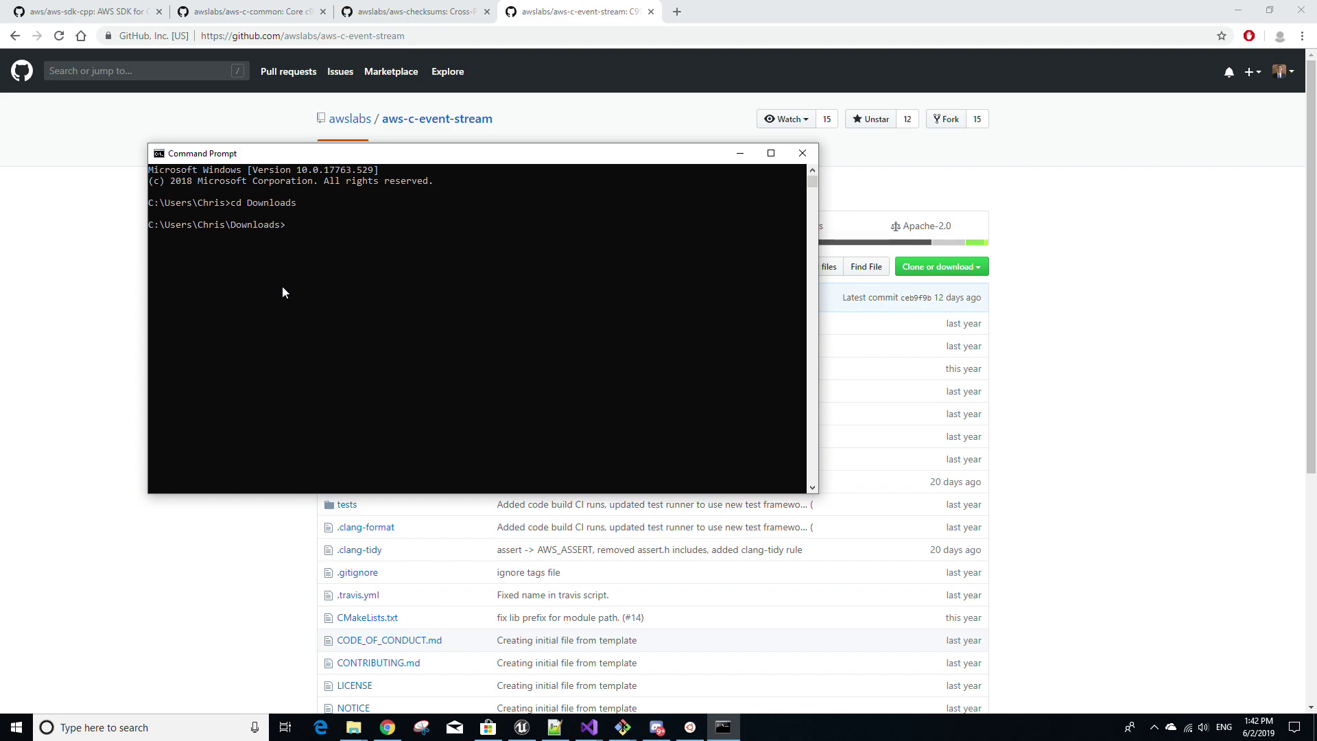
text(bash)
key(Return)
Step: Create a directory named openssl inside Downloads and change into it
text(mkdir openssl)
key(Return)
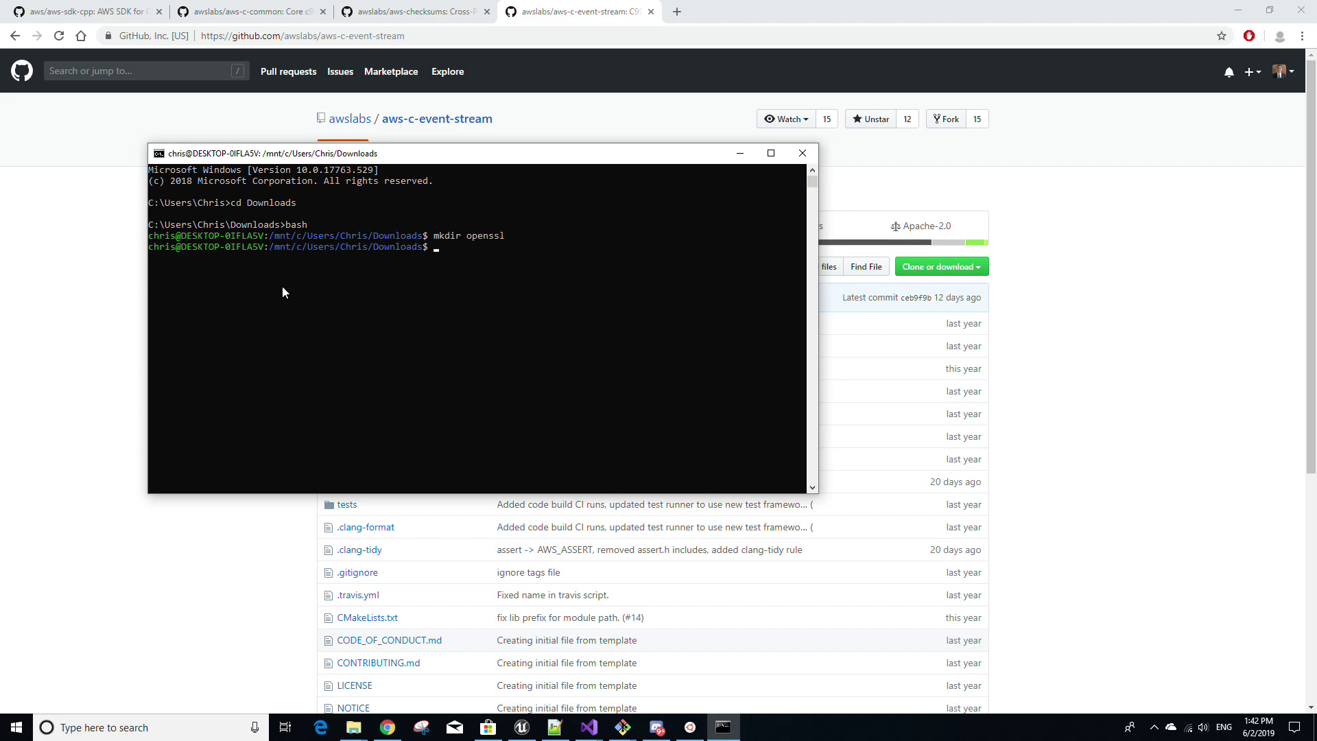
text(s)
key(BackSpace)
text(cd openssl)
key(Return)
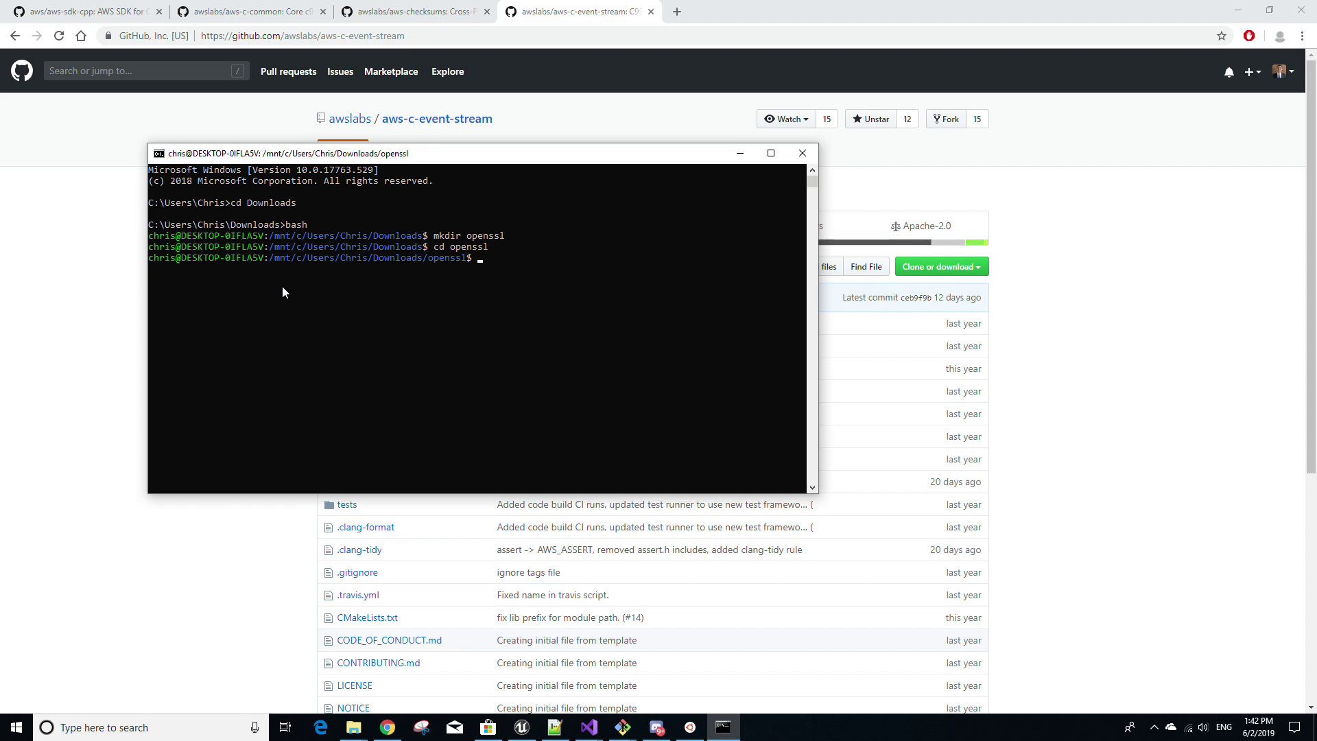
text(sudo wget https://www.openssl.org/sour)
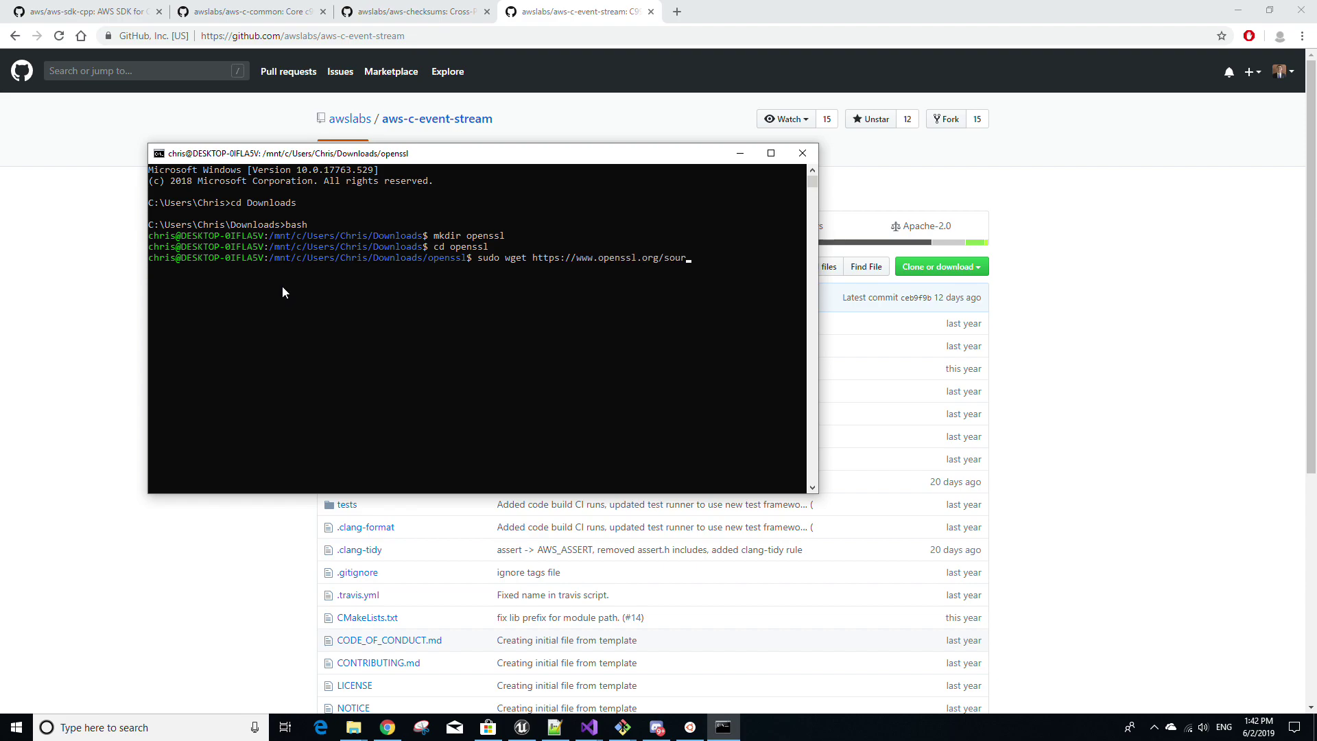
text(ce/openssl-1.1.0k.tar.gz --no-check-certificate)
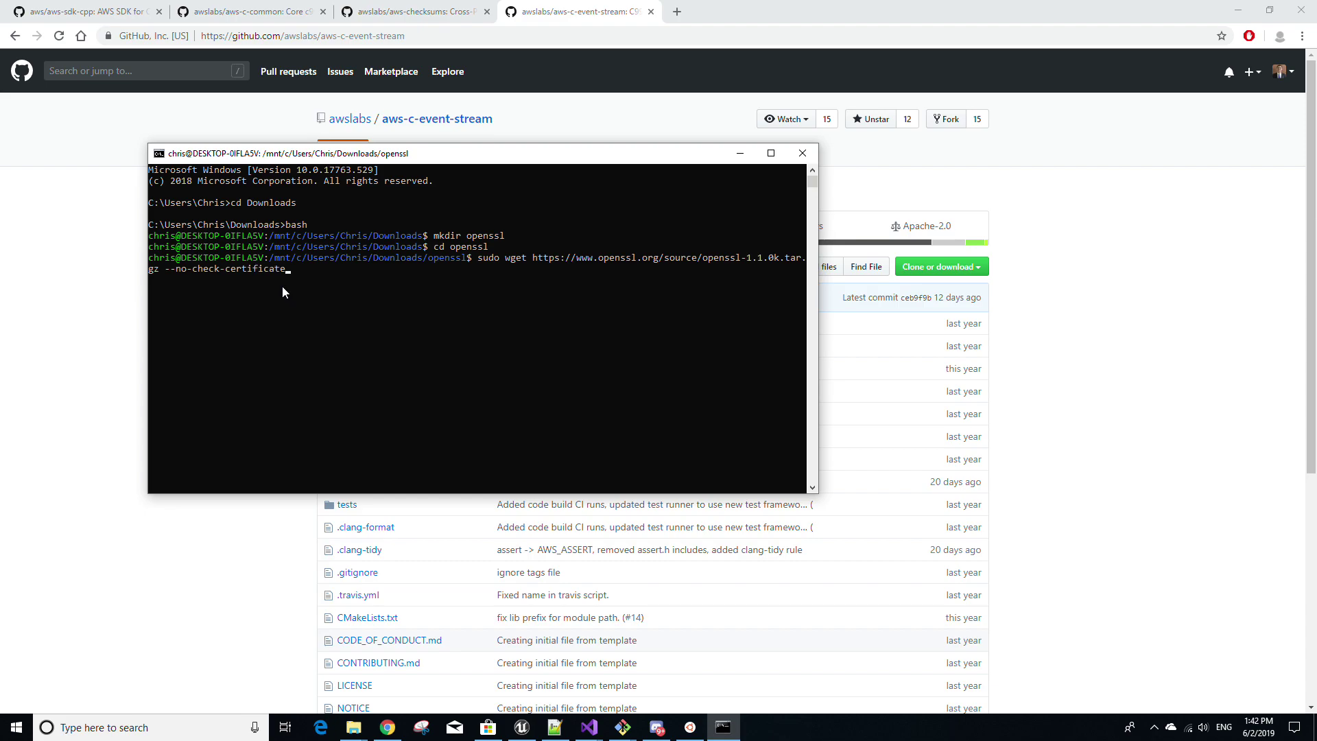
key(Return)
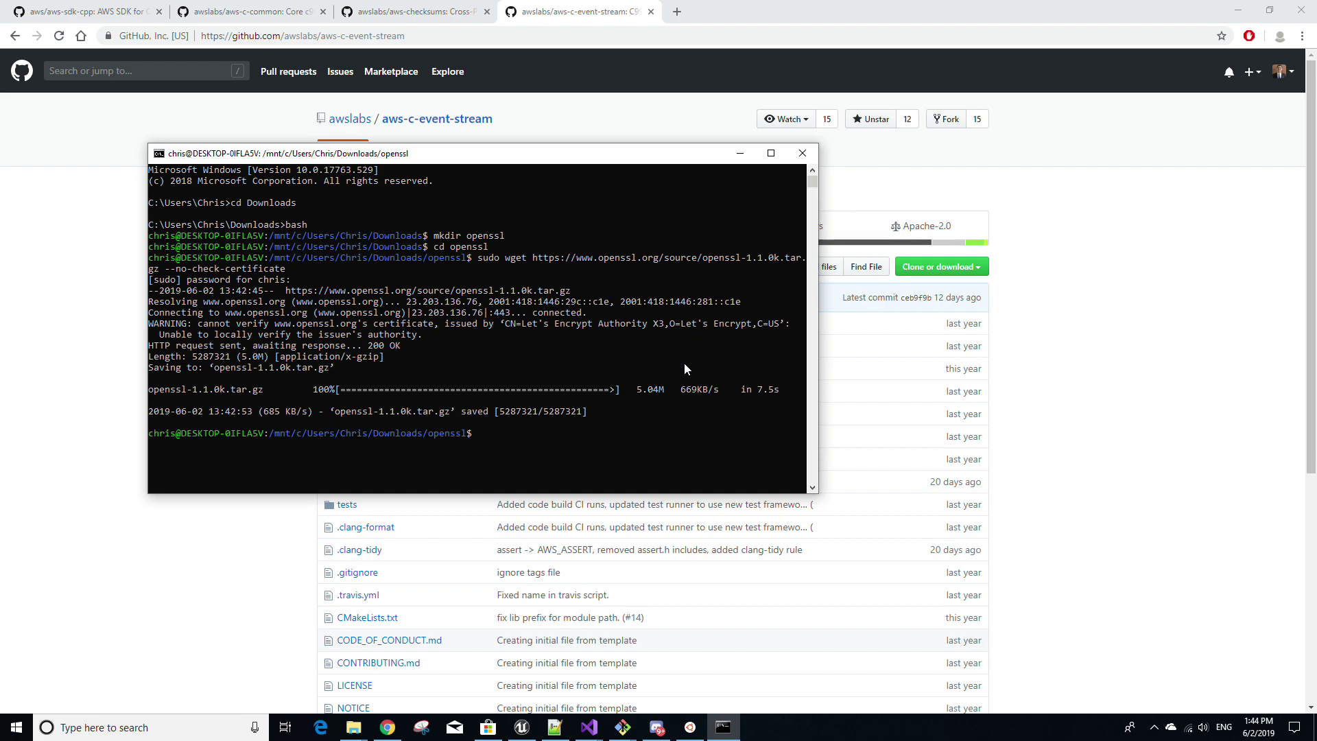
Step: Extract the archive and enter its folder with sudo tar -zxf openssl-1.1.0k.tar.gz && cd openssl-1.1.0k
text(sudo tar -zxf openssl-1.1.0k.tar.gz && cd openssl)
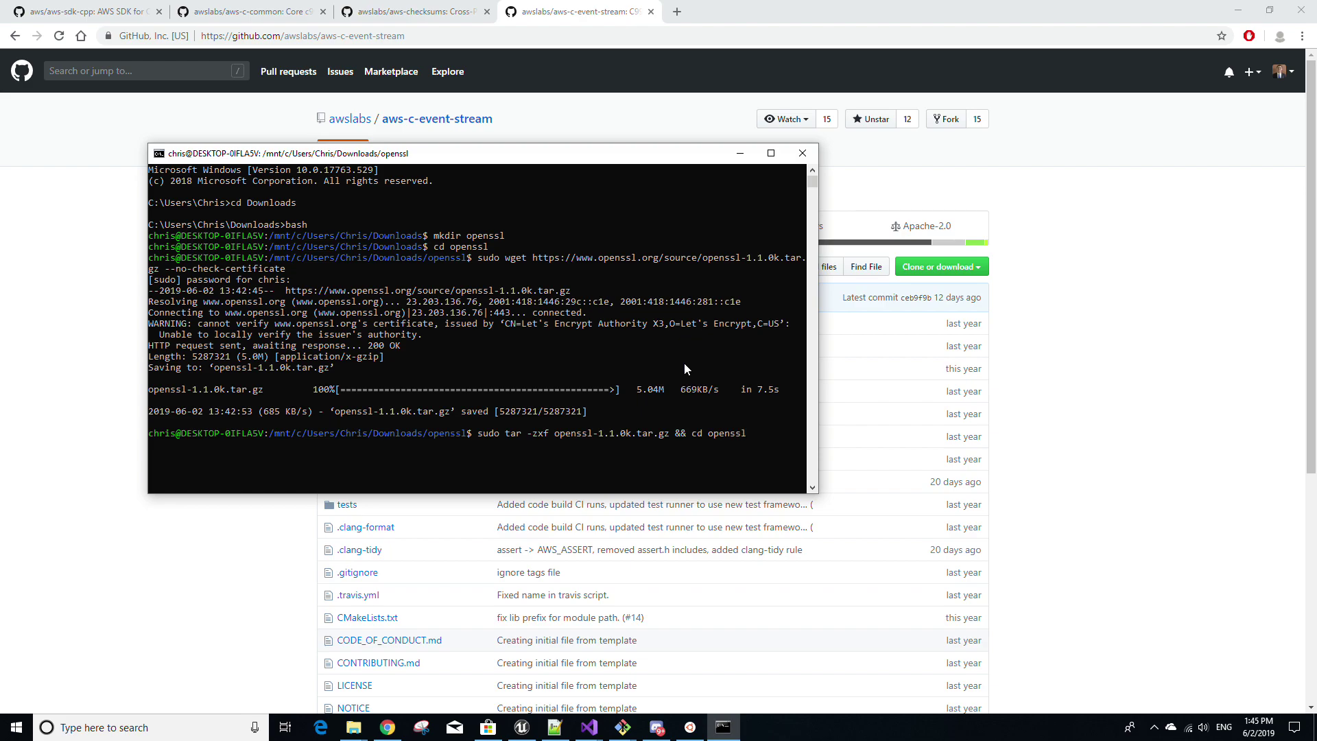
text(-1.1)
text(.0k)
Step: Configure OpenSSL with sudo ./config, then build and install it with sudo make install
text(sudo)
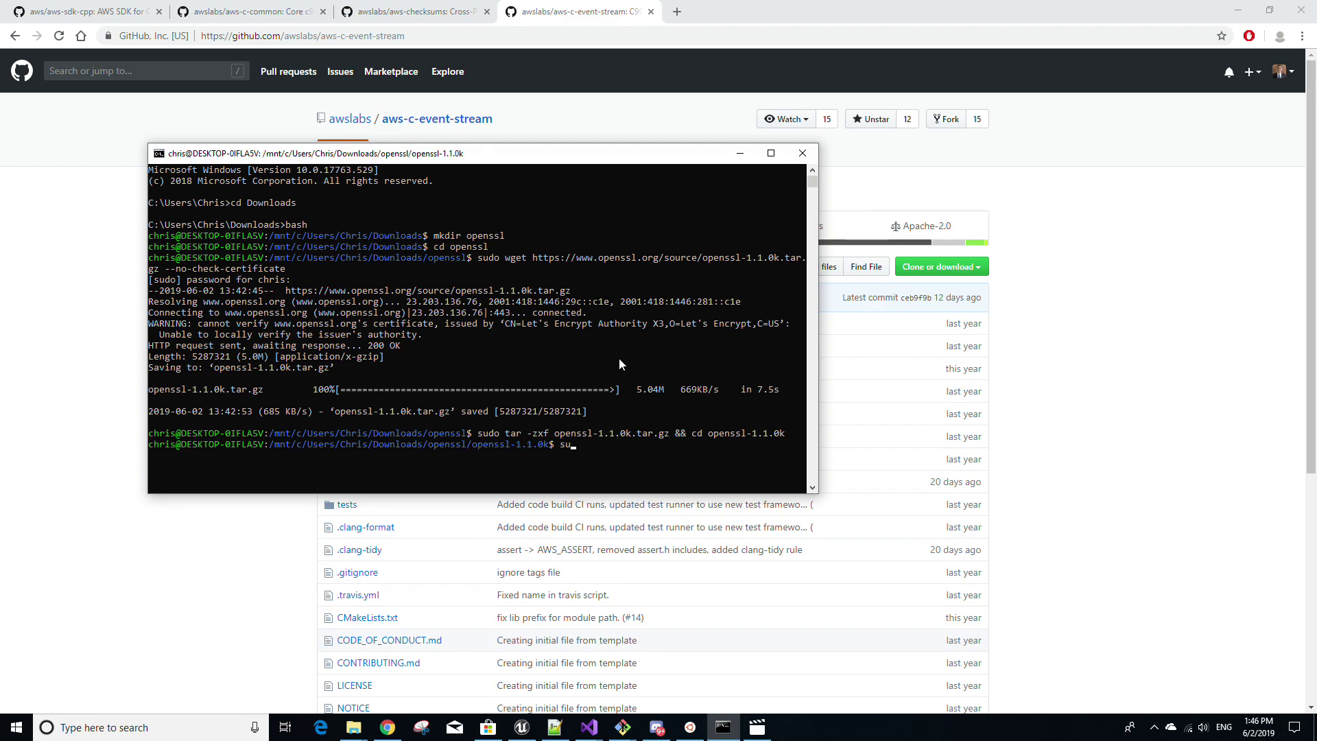
text( ./config)
key(Return)
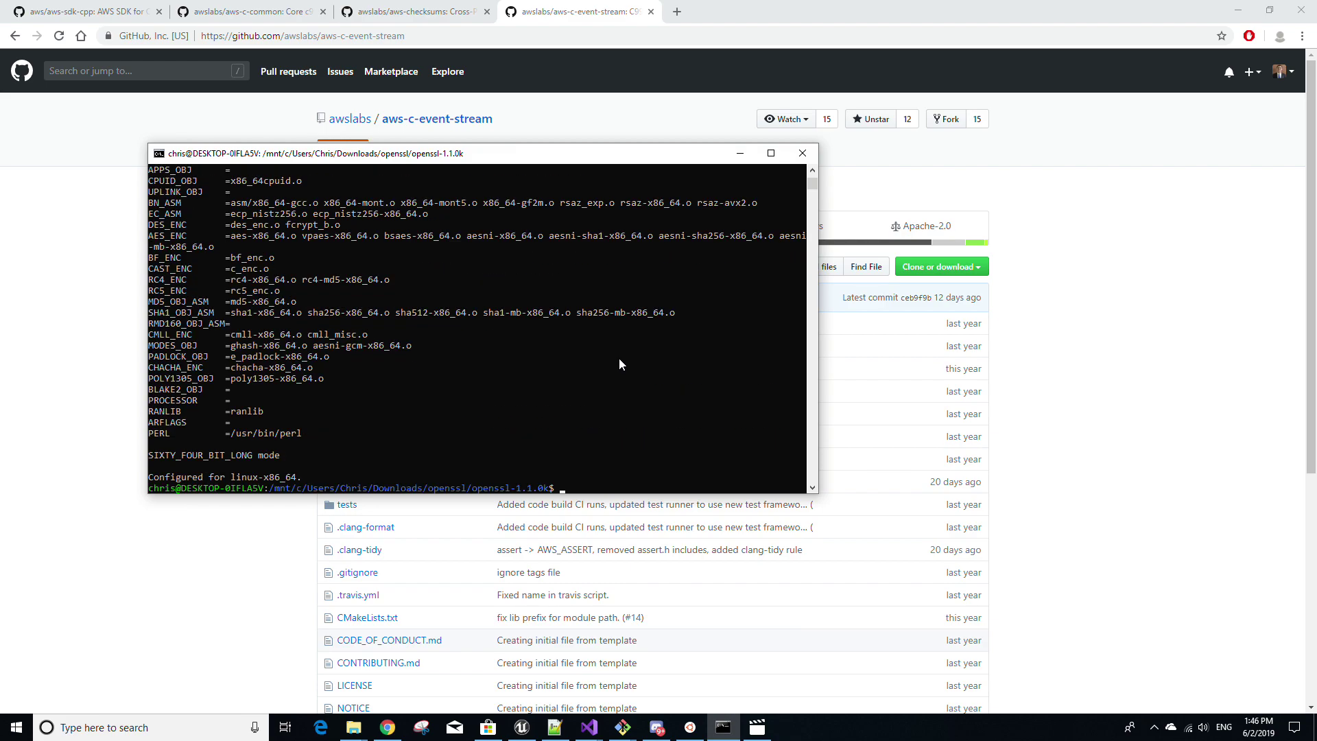
text(sudo make install)
key(Return)
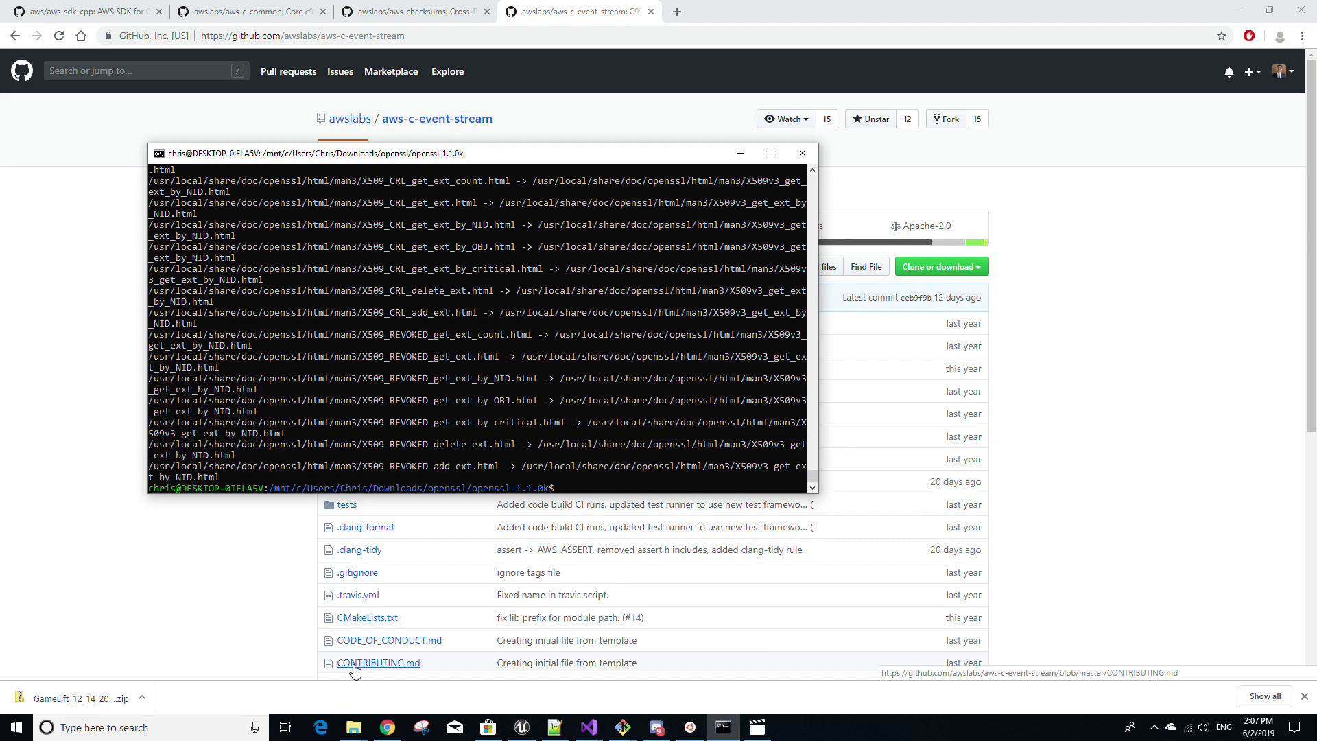
Step: Create a new folder named Linux Files in the Documents folder
click(354, 728)
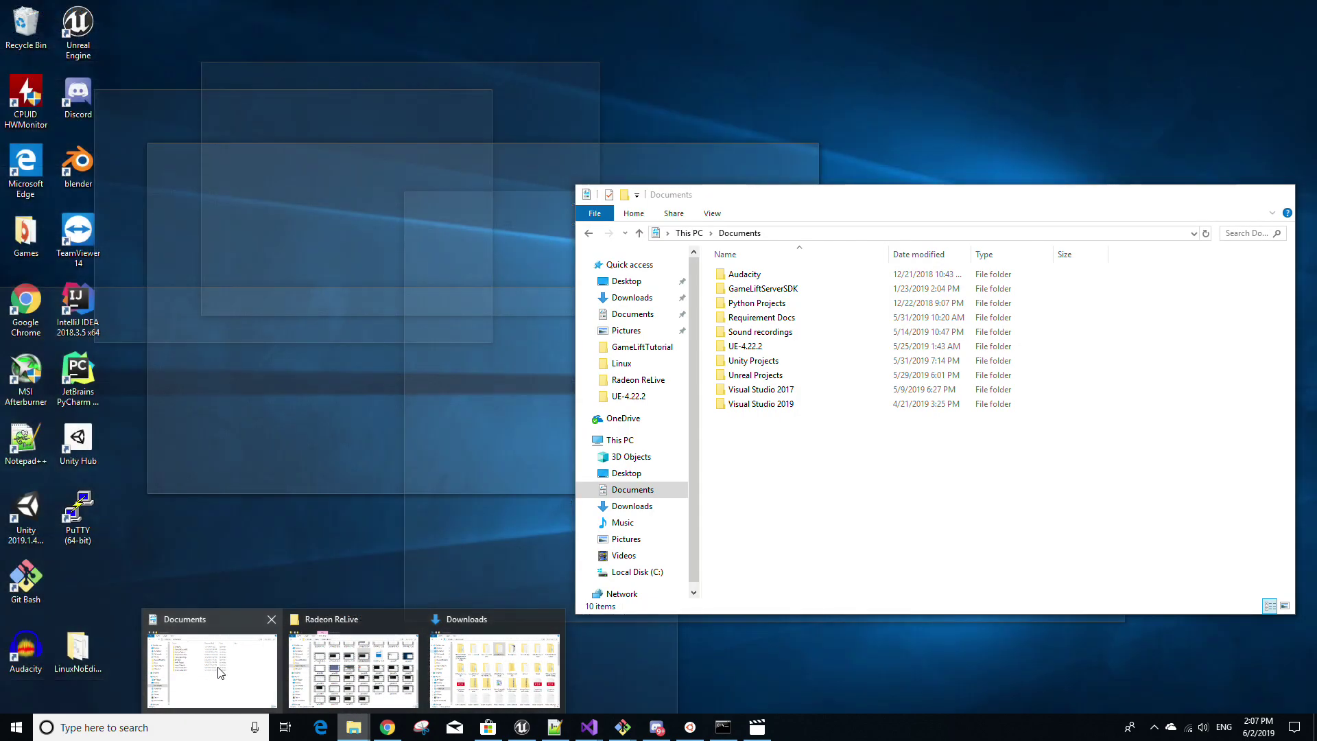
click(213, 669)
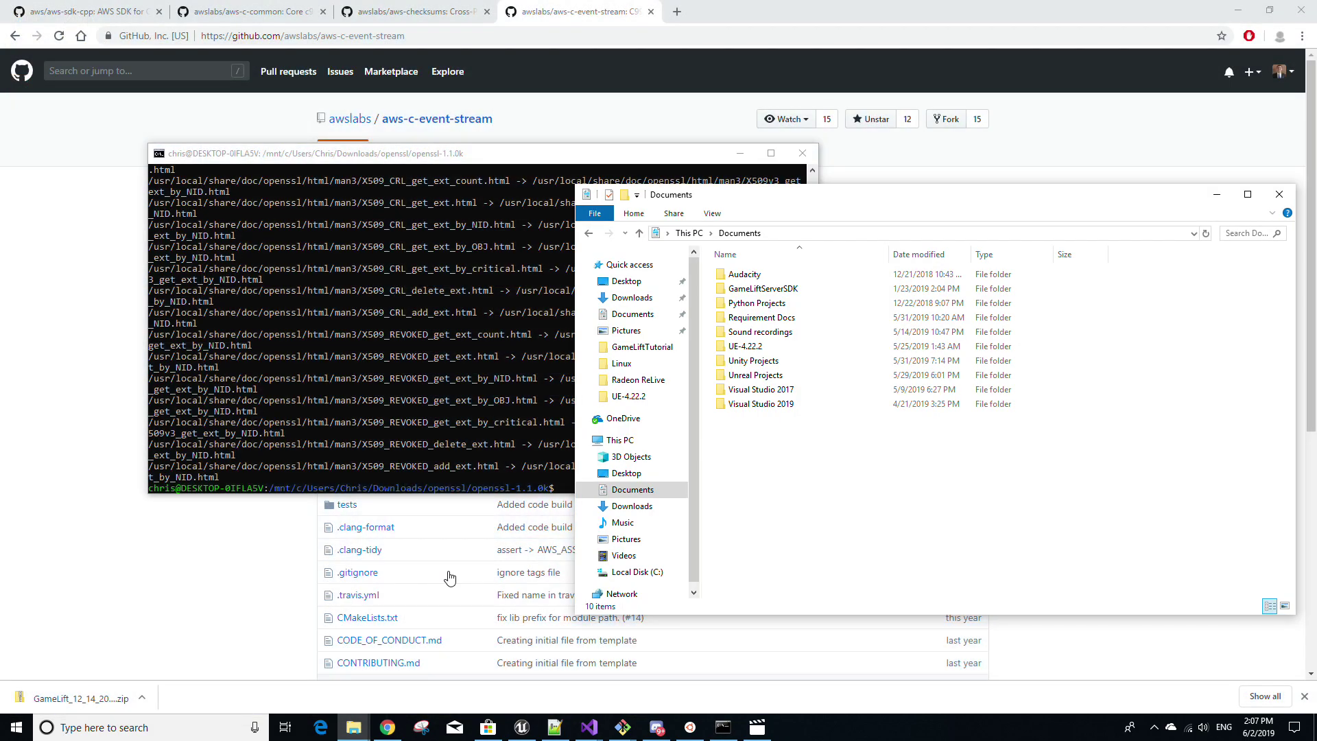
right_click(834, 450)
mouse_move(905, 679)
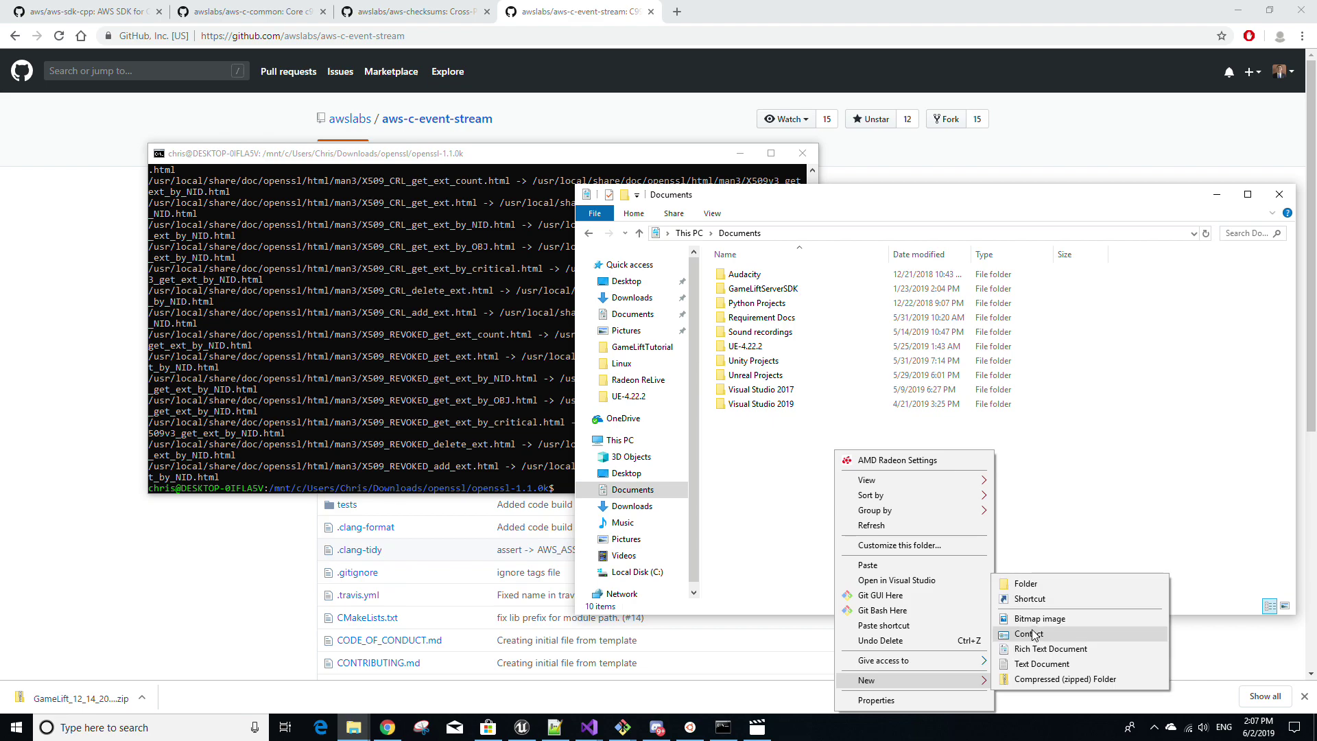
click(1040, 584)
text(Linux Files)
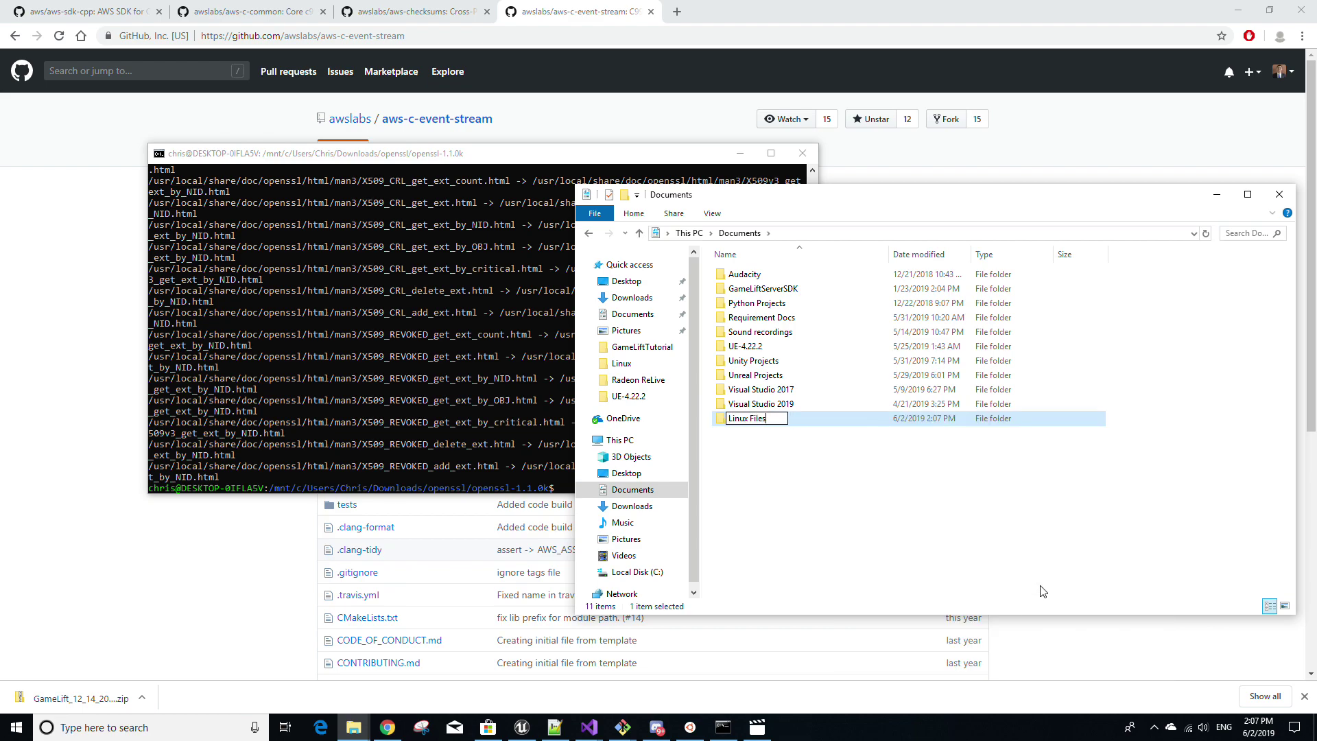
key(Return)
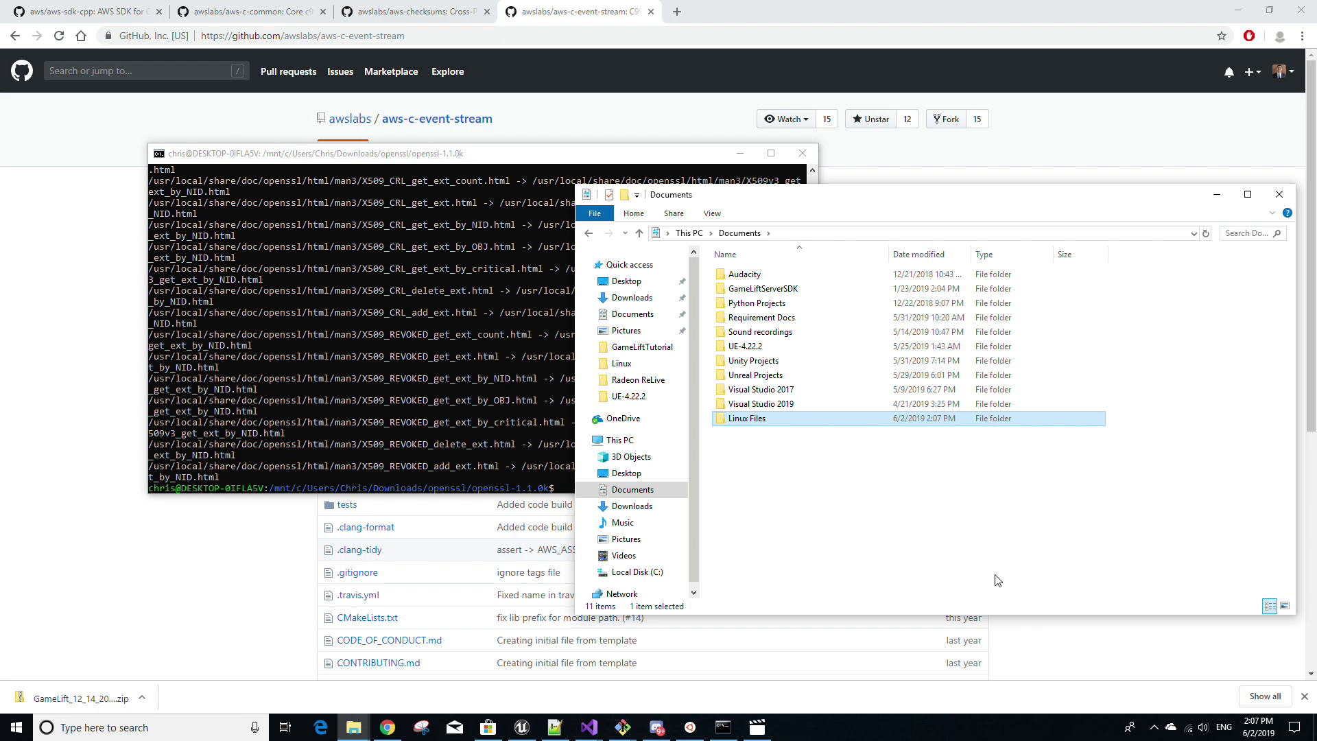
Step: Copy libaws-c-common.so, libaws-c-common.so.0unstable and libaws-c-common.so.1.0.0 from Downloads\aws-c-common into Linux Files, and return the source window to Downloads
mouse_move(354, 736)
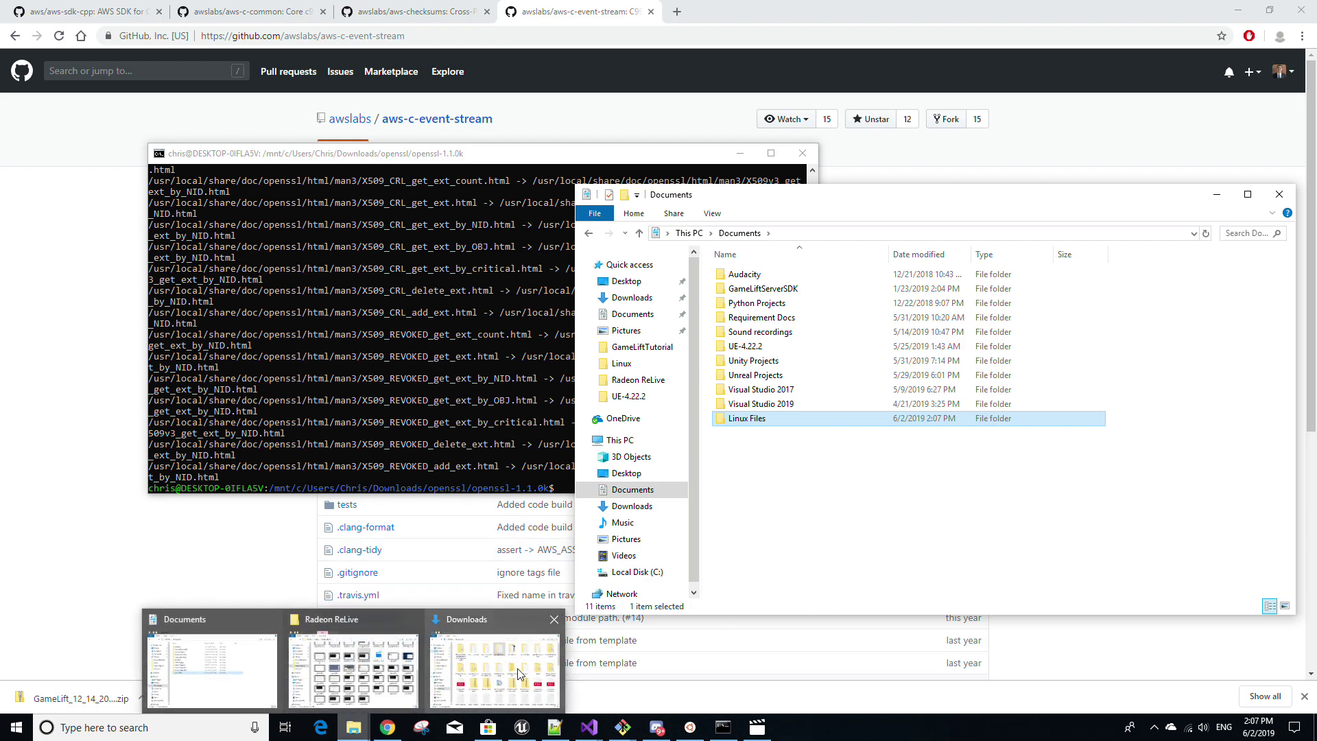
click(494, 669)
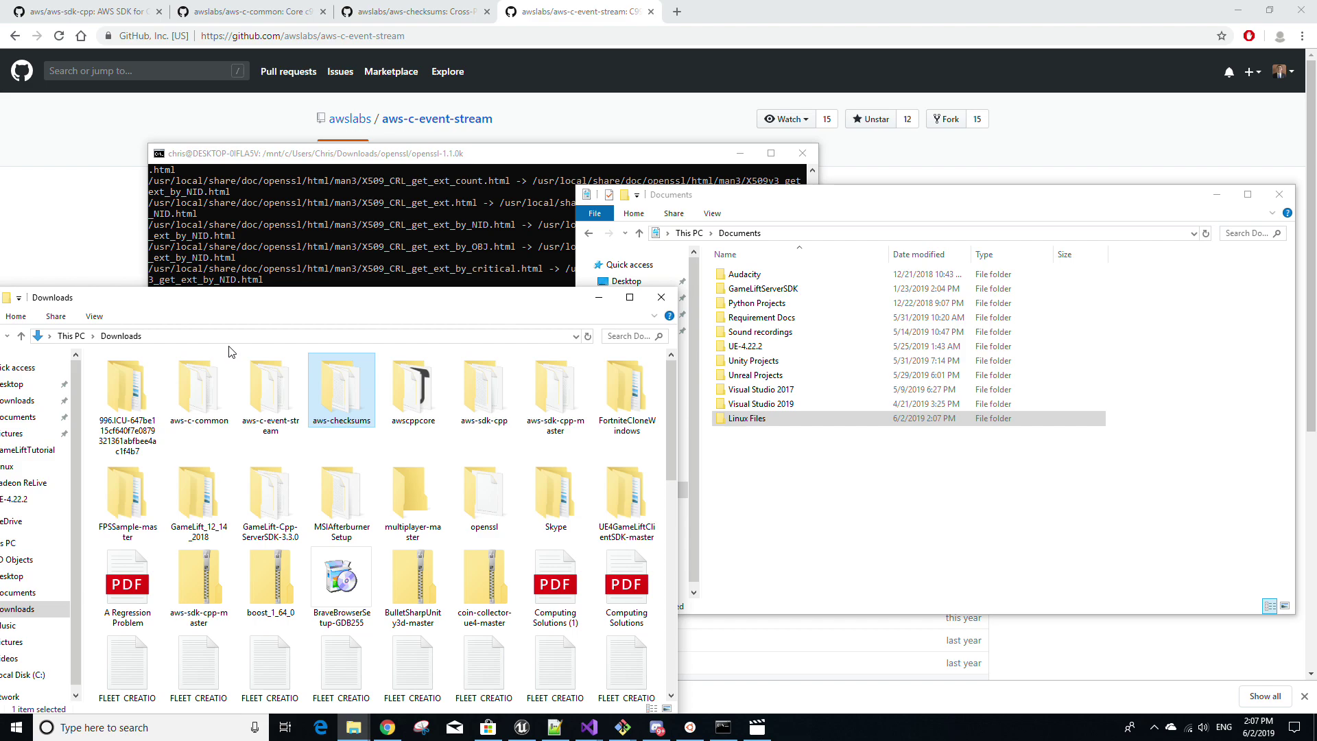
click(212, 372)
double_click(213, 377)
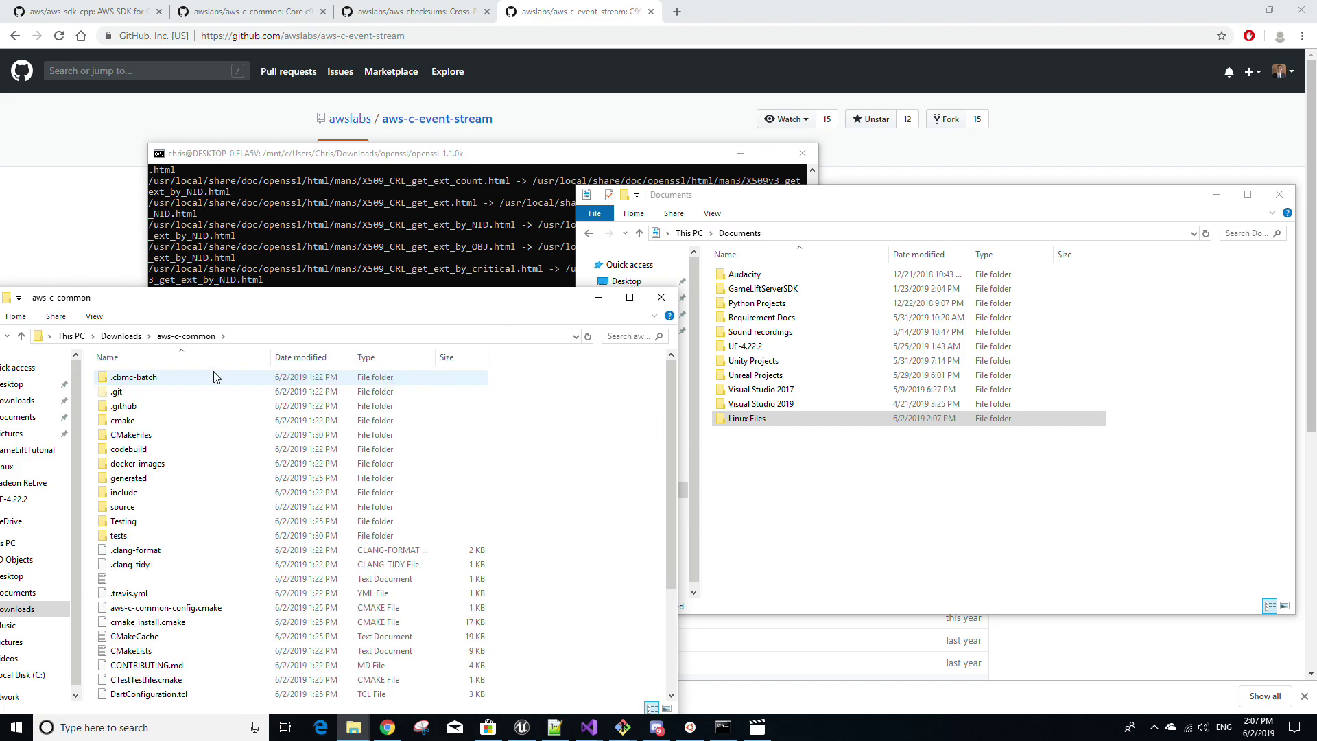
scroll(216, 467, down, 3)
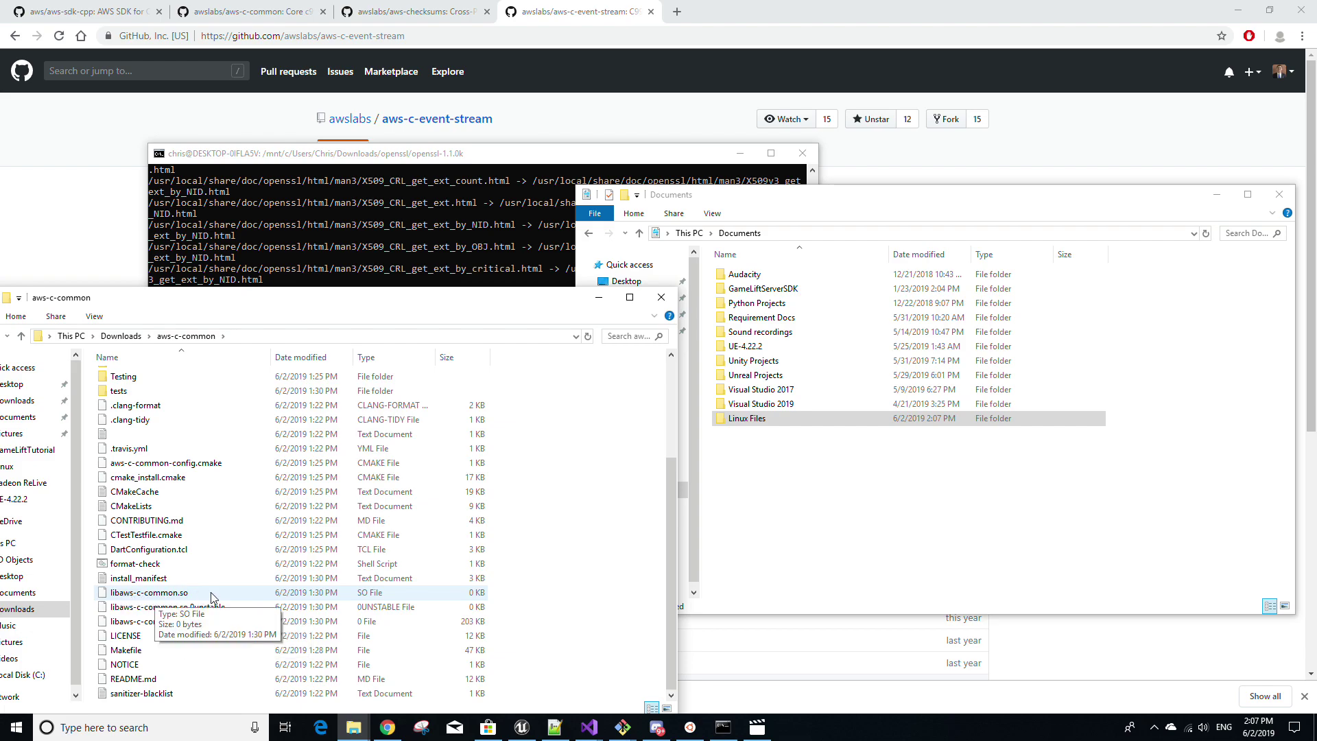
drag(549, 628, 398, 594)
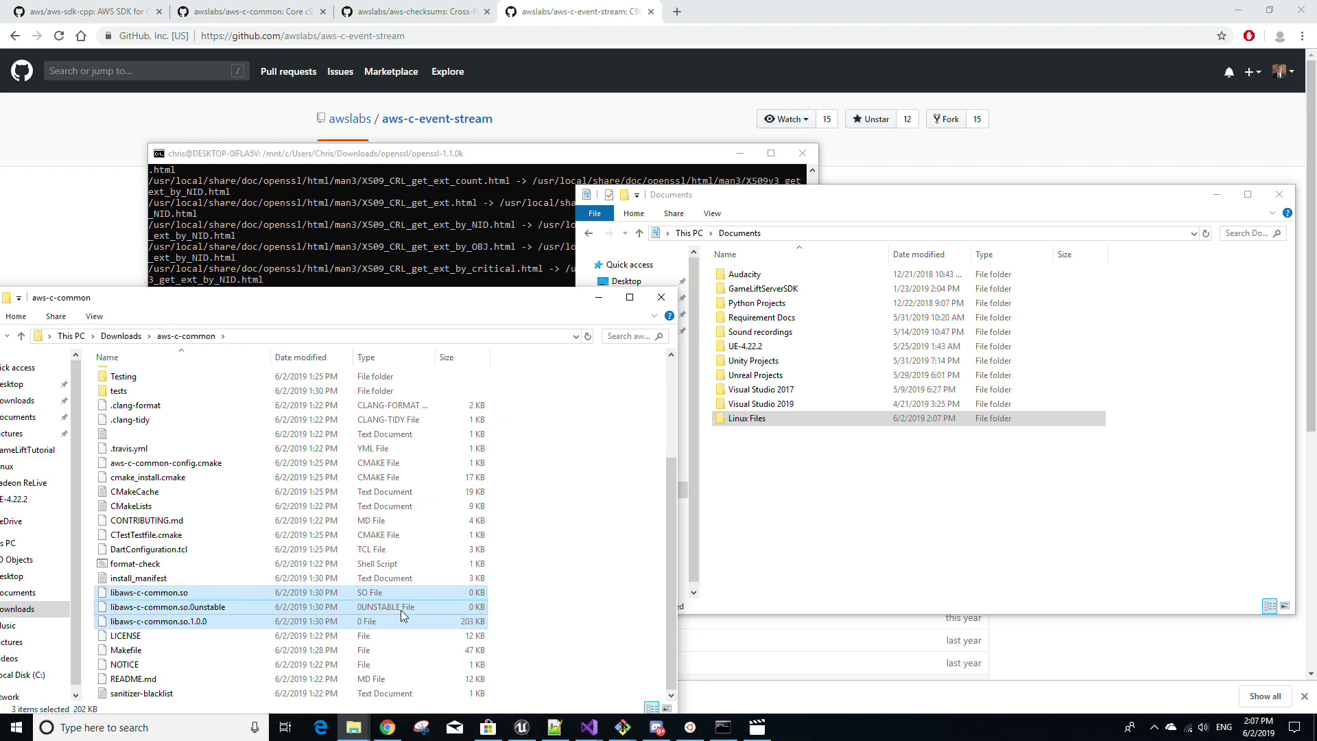
double_click(747, 419)
right_click(782, 349)
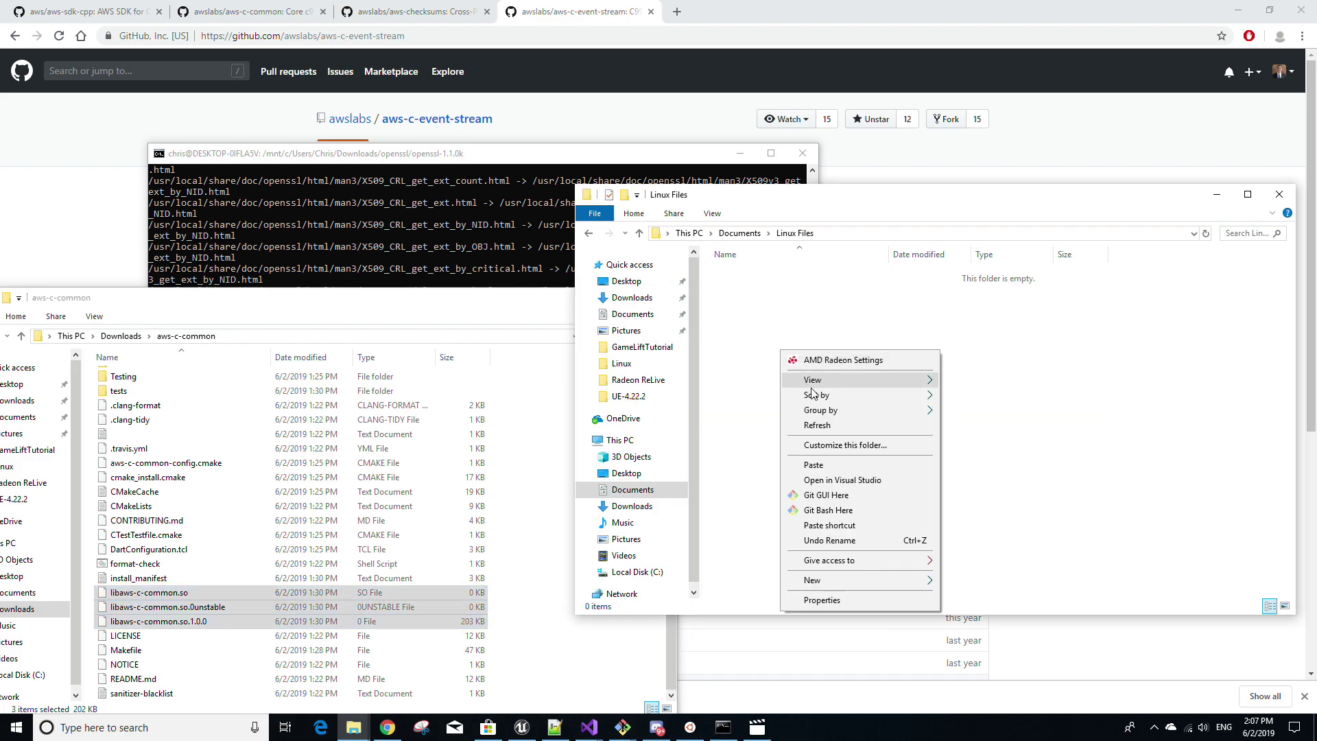
click(815, 465)
click(121, 336)
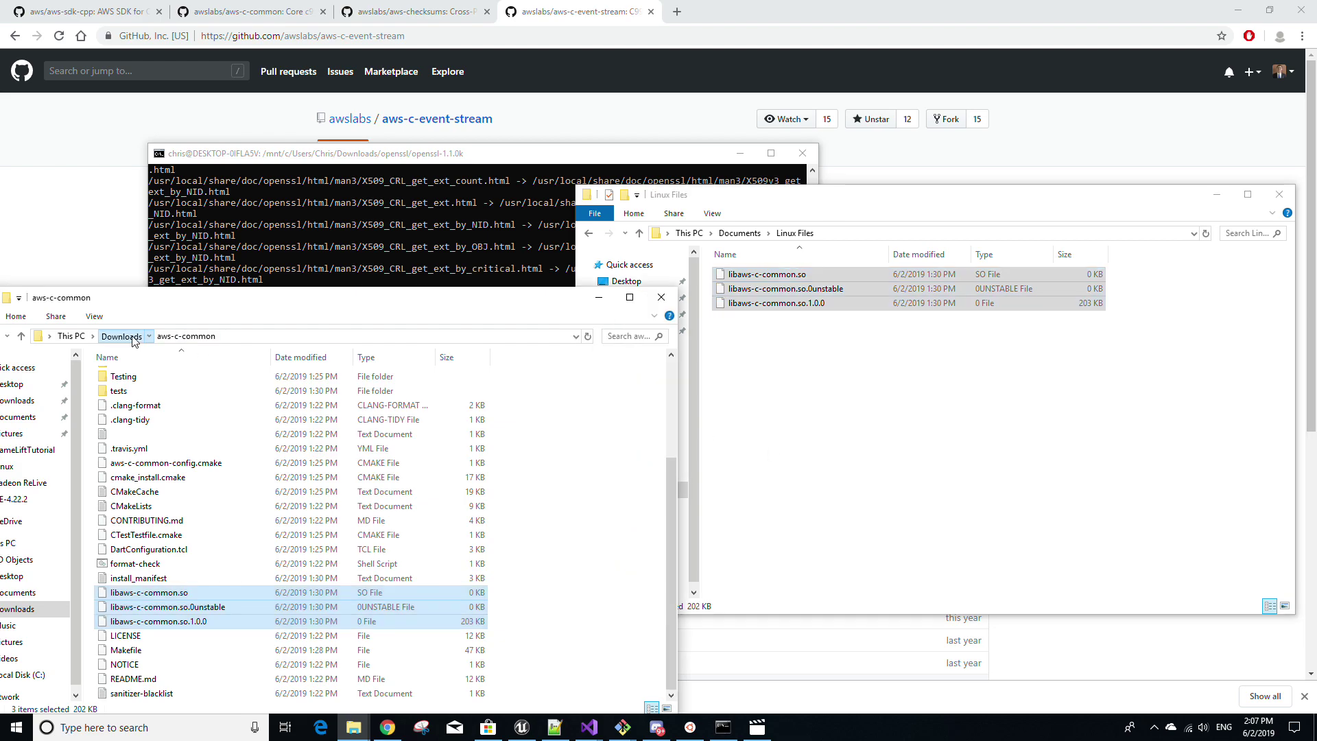
Step: Copy libaws-c-event-stream.so, libaws-c-event-stream.so.0unstable and libaws-c-event-stream.so.1.0.0 from the lib folder of aws-c-event-stream into Linux Files
double_click(278, 398)
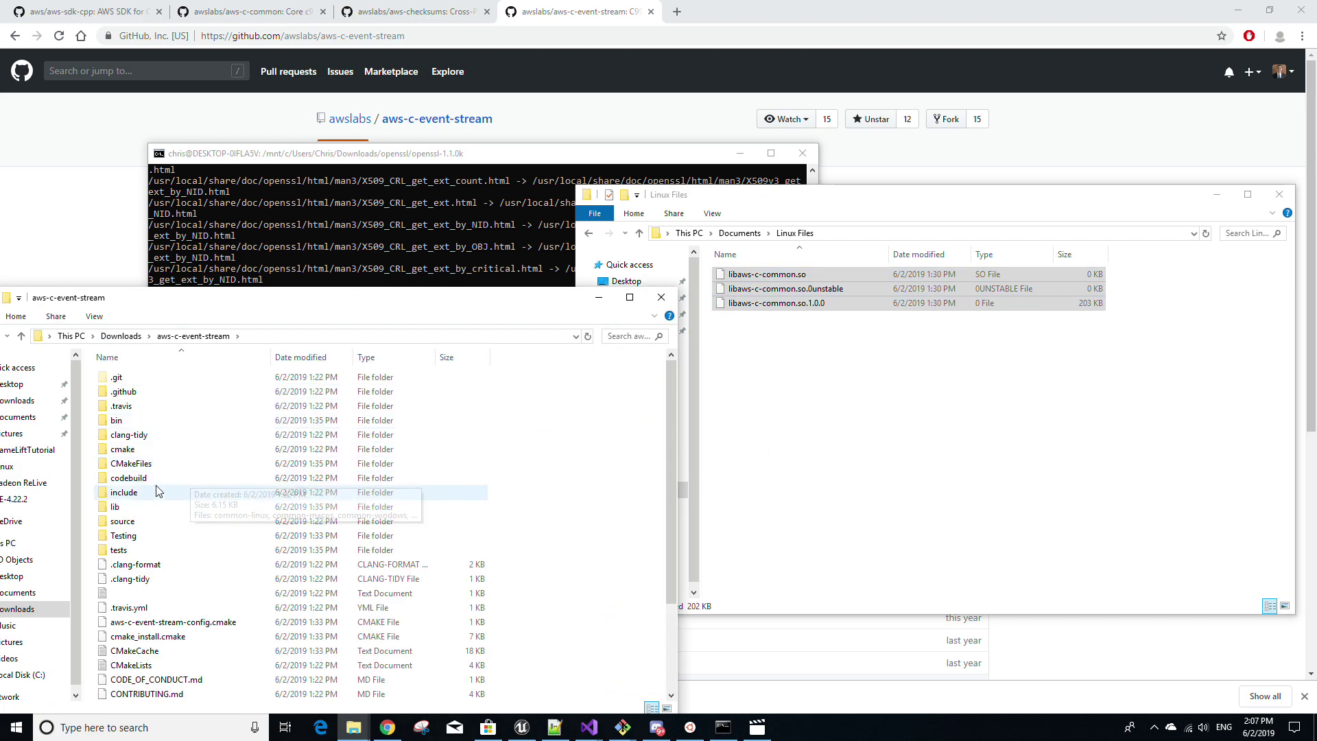
double_click(161, 509)
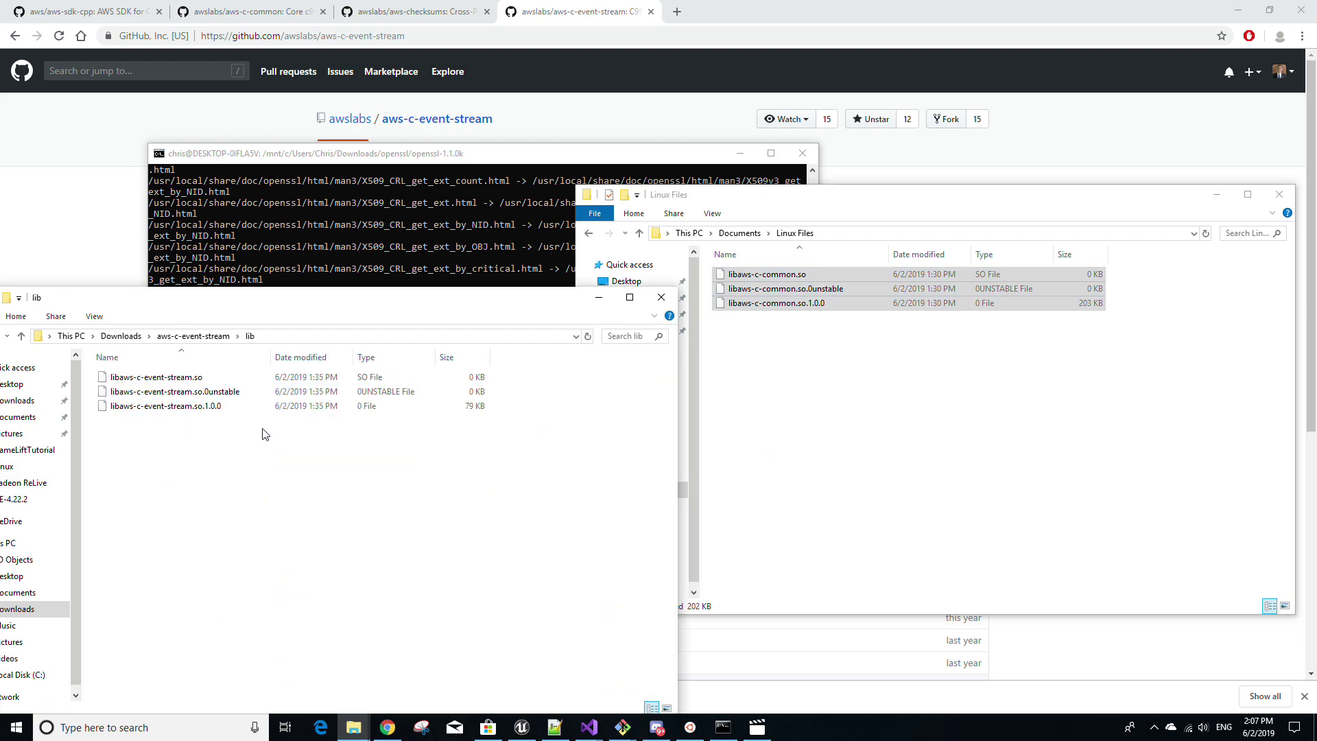
drag(275, 429, 240, 371)
right_click(856, 377)
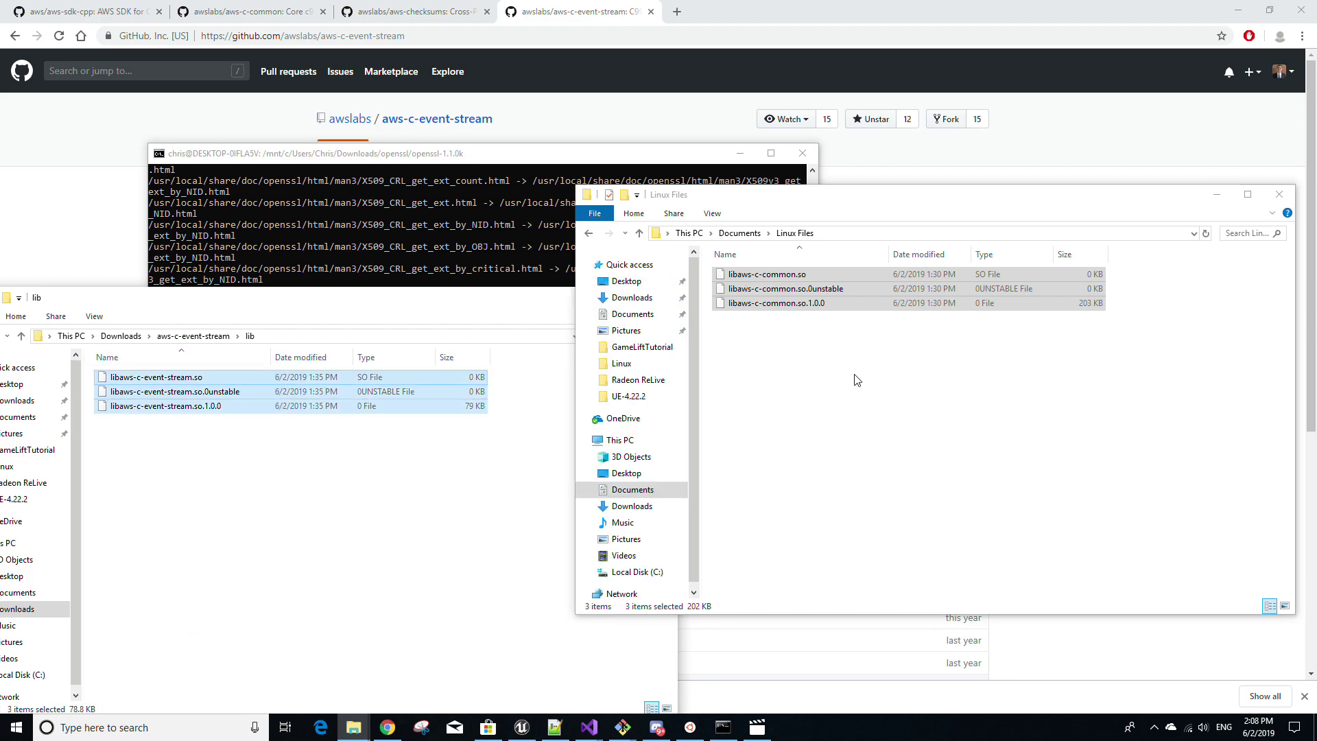
click(888, 490)
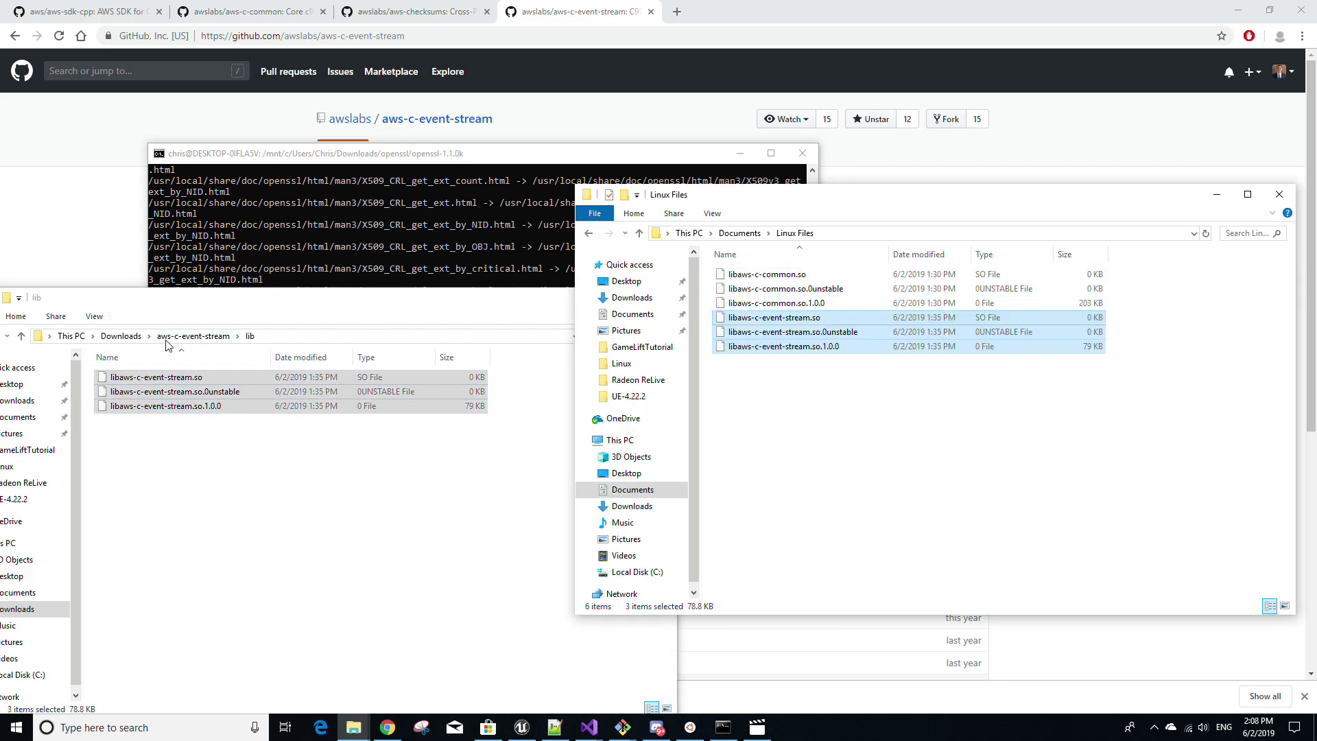
Step: Copy libaws-checksums.so from Downloads\aws-checksums into the Linux Files folder
click(125, 341)
click(125, 341)
double_click(338, 399)
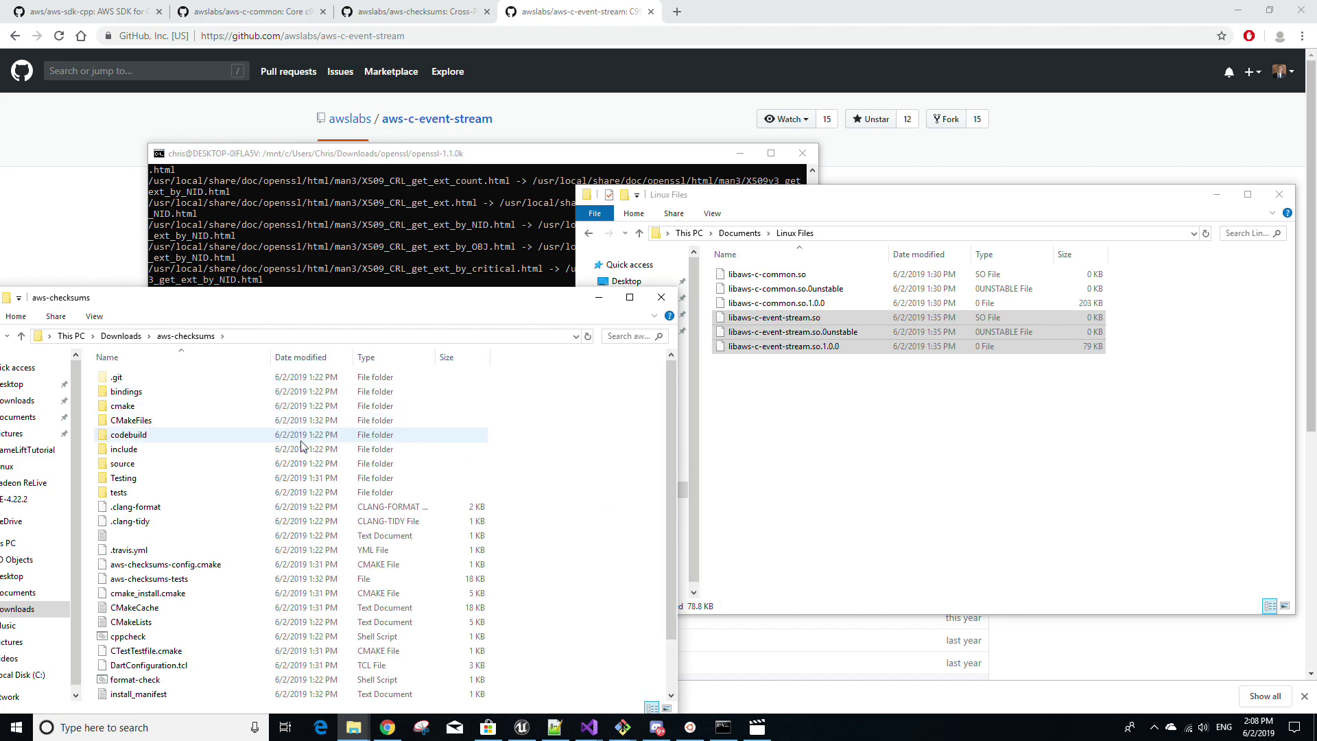
scroll(263, 466, down, 2)
click(222, 650)
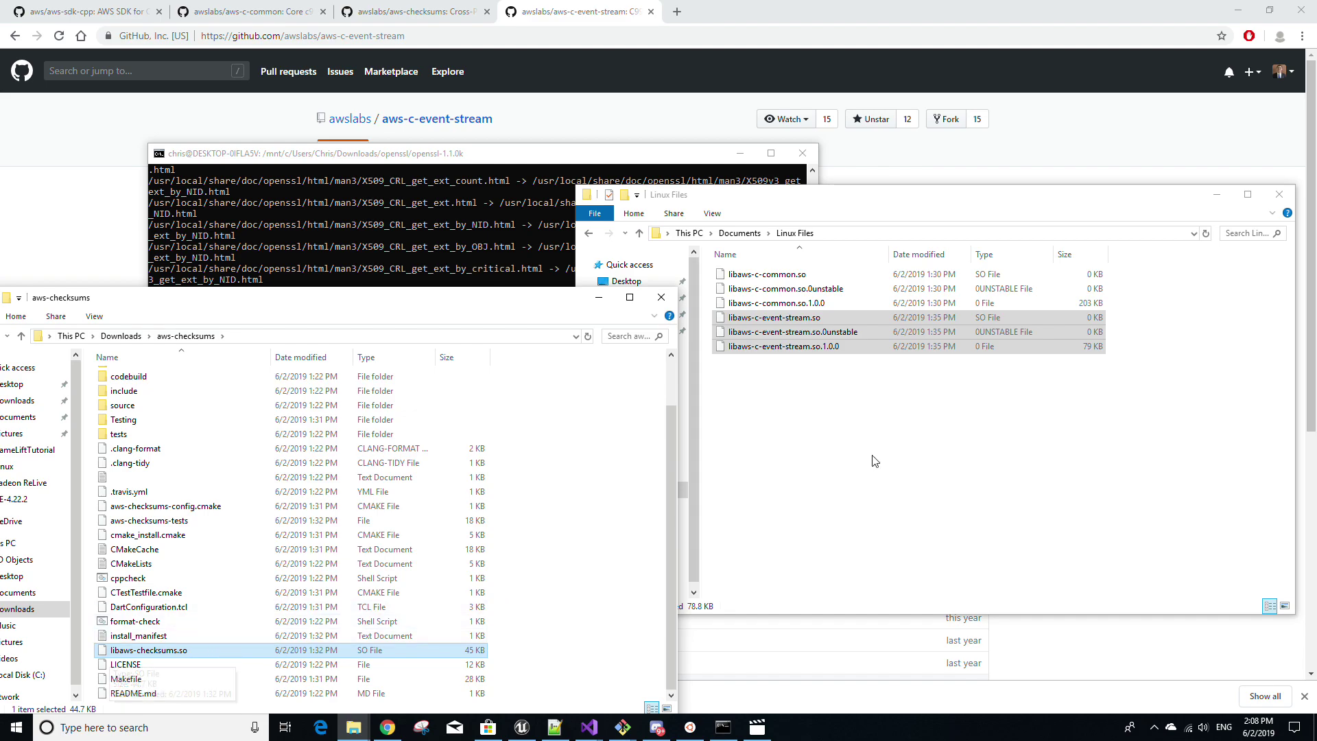
right_click(895, 402)
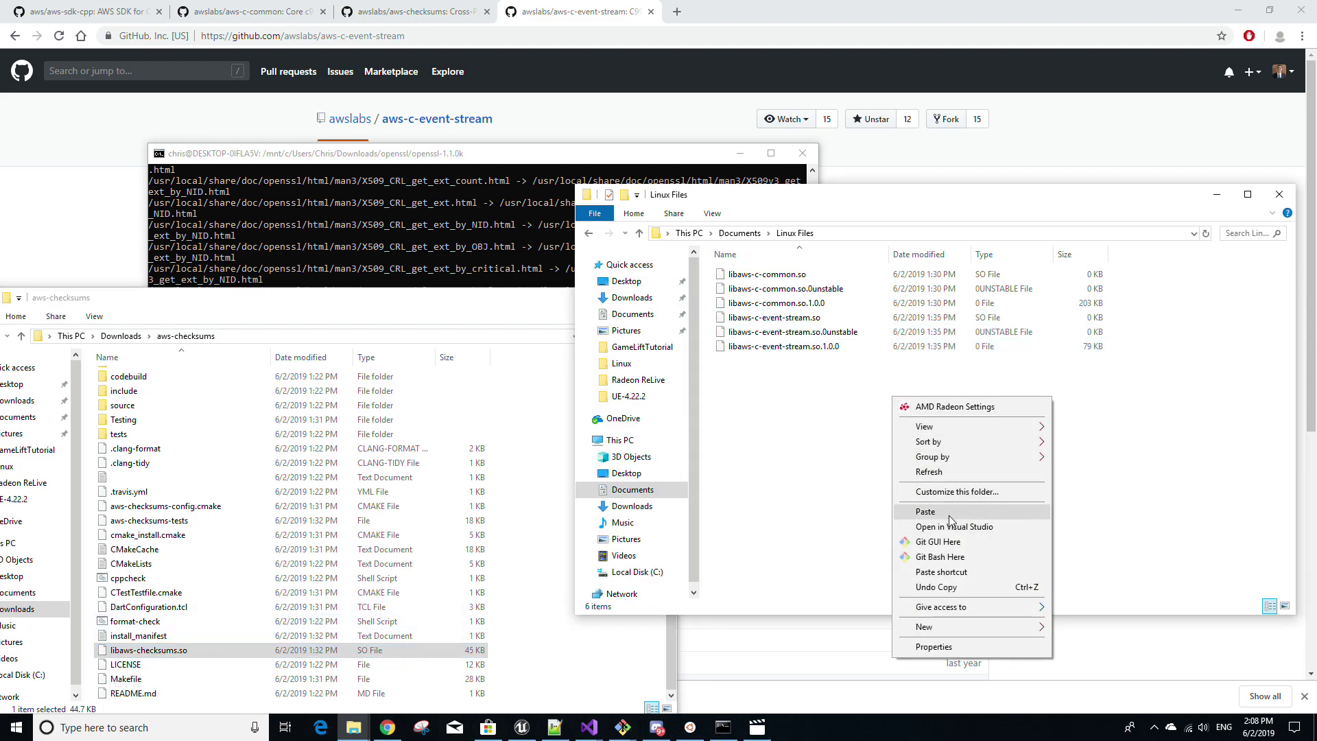
click(920, 511)
Step: Copy libaws-cpp-sdk-cognito-identity.so from Downloads\aws-sdk-cpp\aws-cpp-sdk-cognito-identity into the Linux Files folder
click(121, 336)
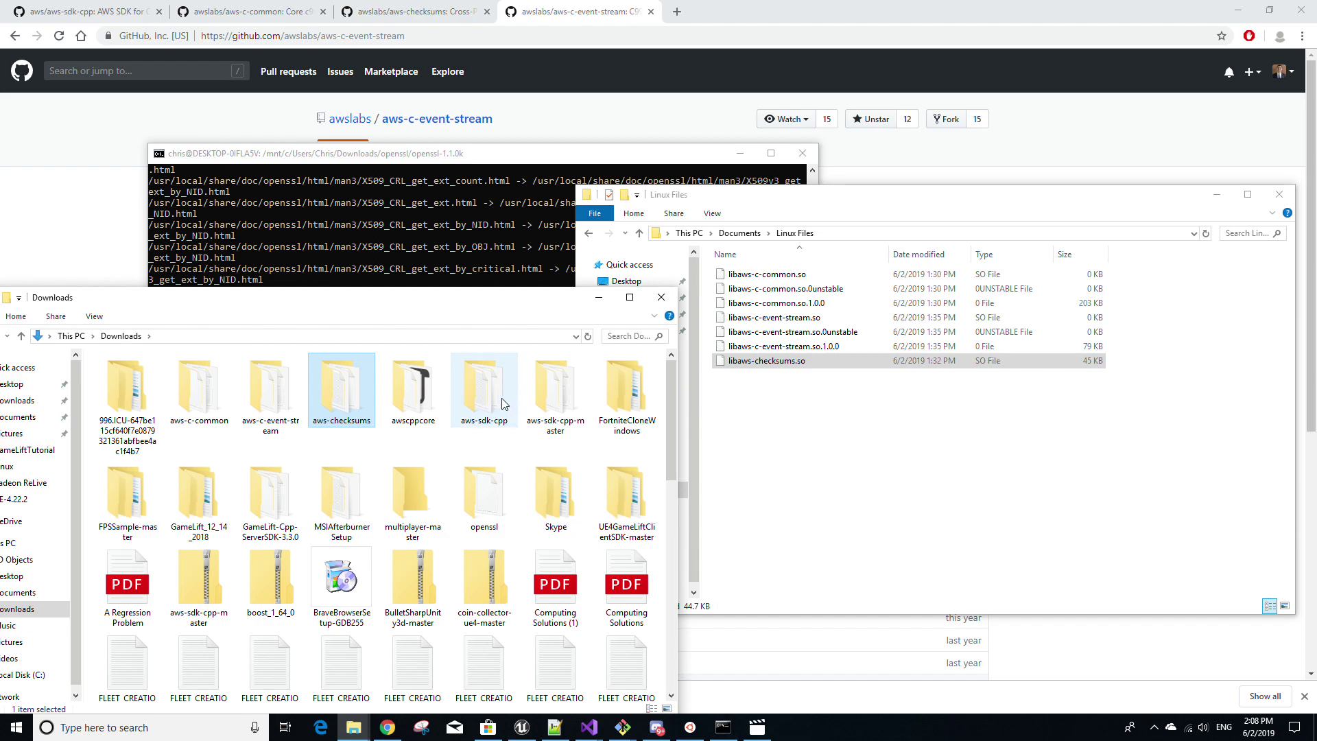
double_click(484, 398)
scroll(268, 511, down, 5)
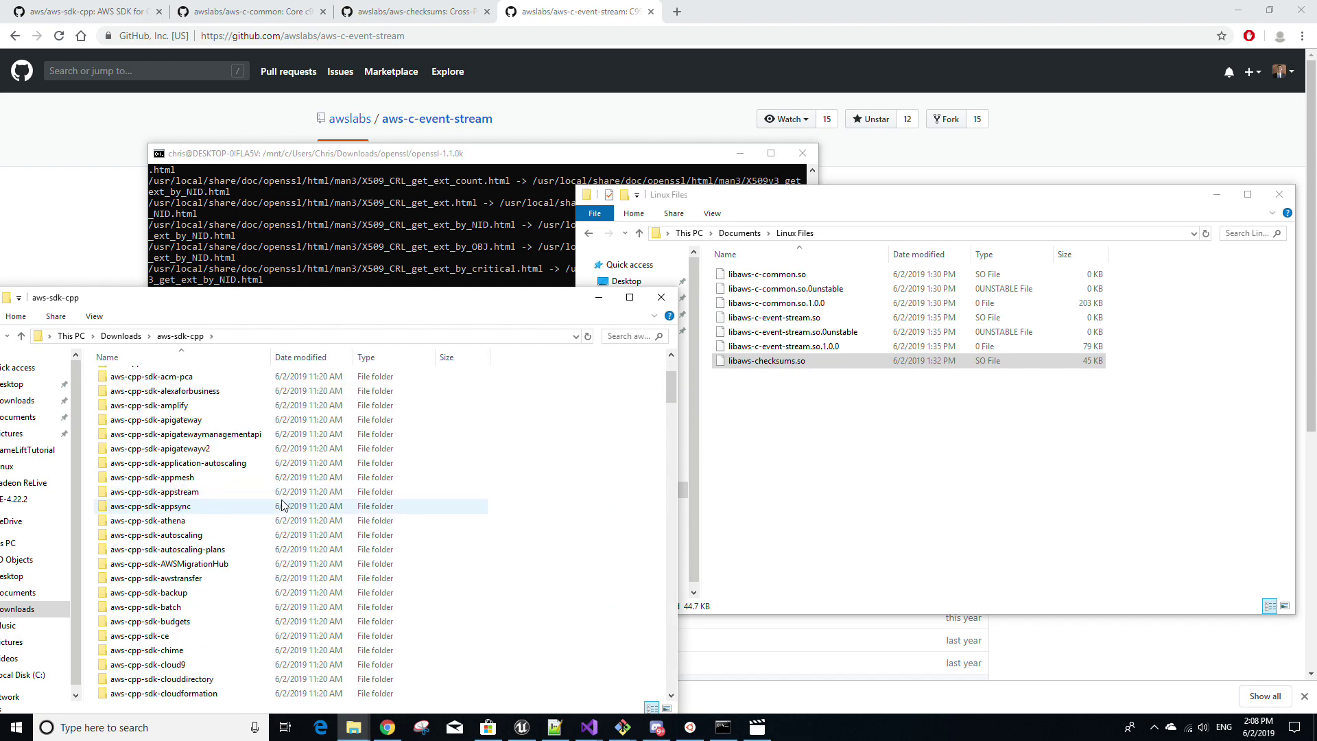
scroll(263, 513, down, 3)
double_click(218, 624)
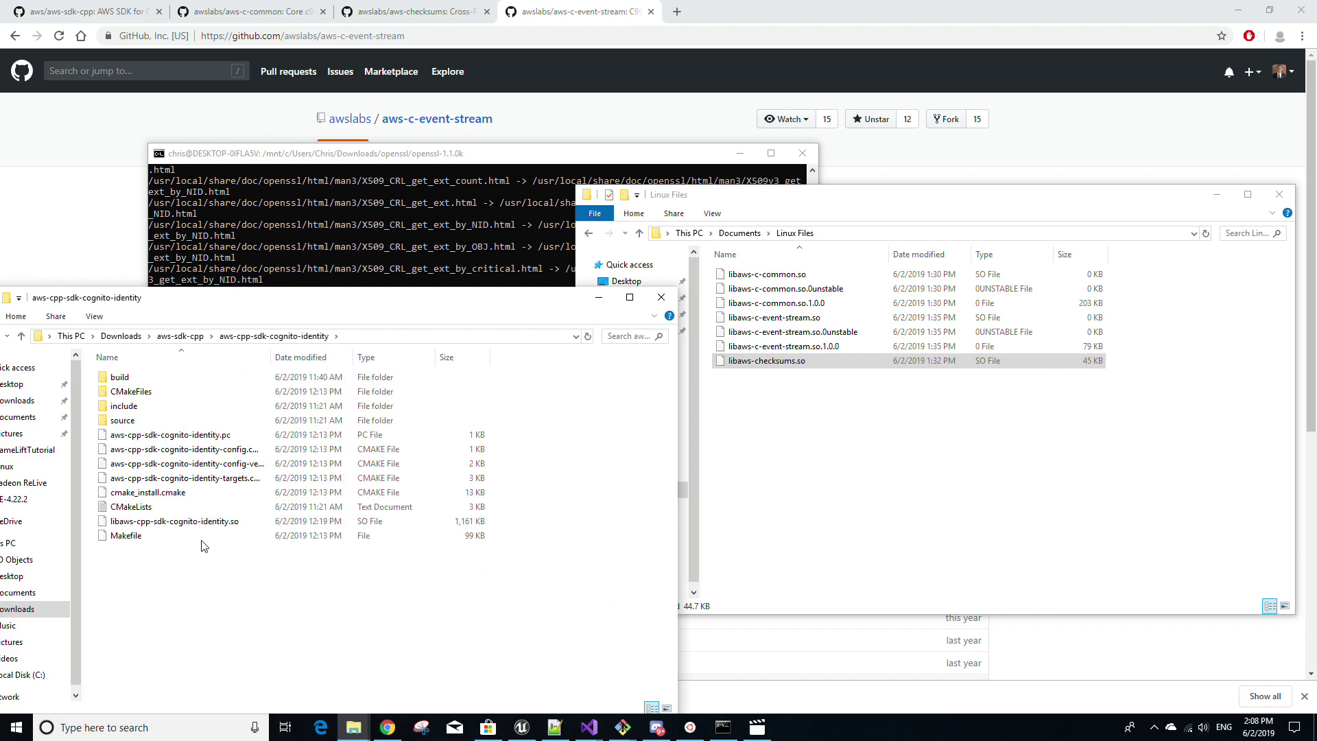
click(218, 525)
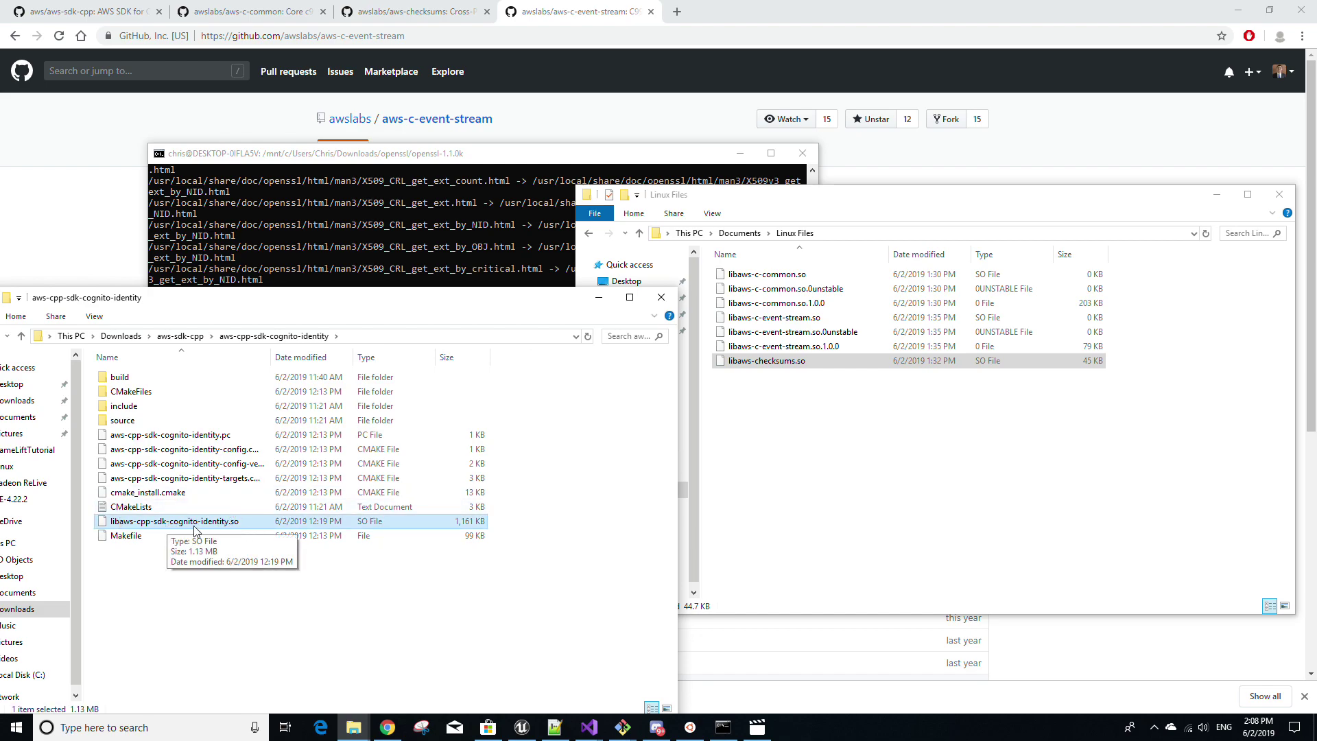
click(841, 427)
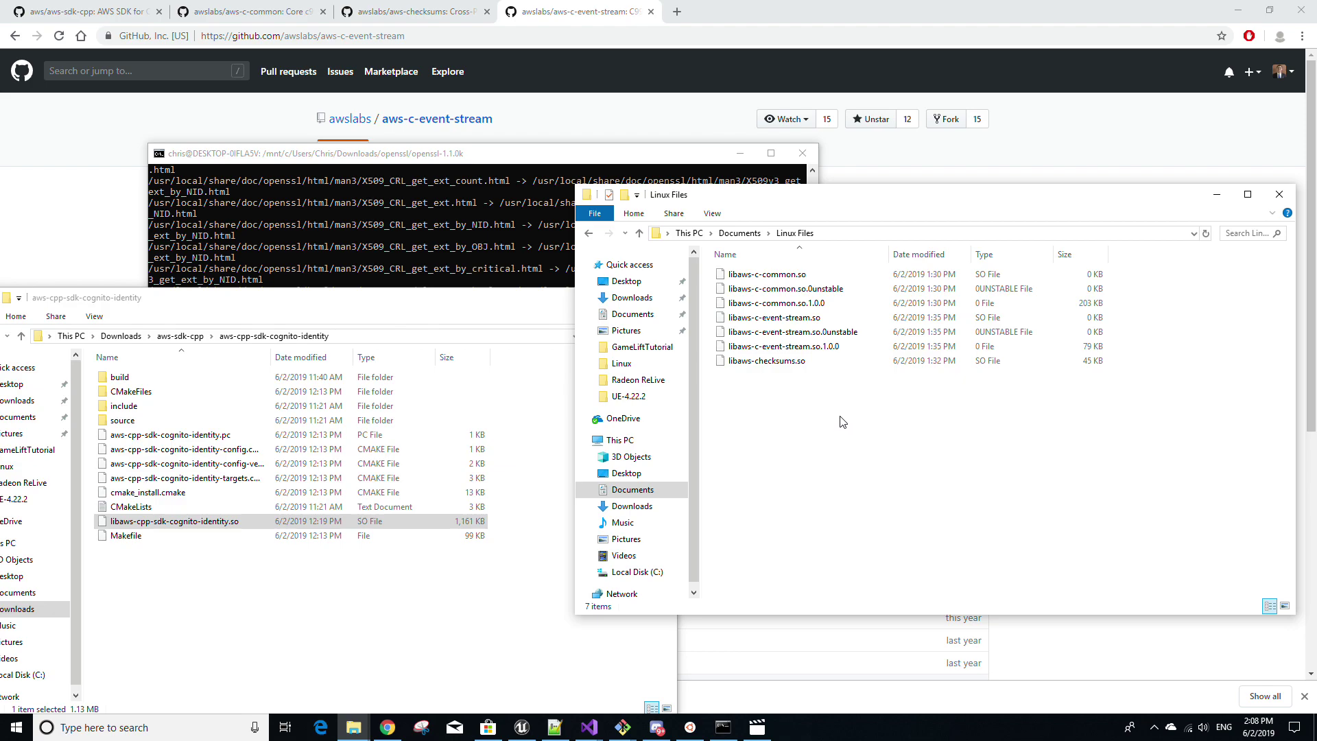
key(ctrl+v)
Step: Copy libaws-cpp-sdk-core.so from the aws-cpp-sdk-core folder of aws-sdk-cpp into Linux Files
click(180, 336)
scroll(297, 578, down, 3)
double_click(192, 635)
click(176, 525)
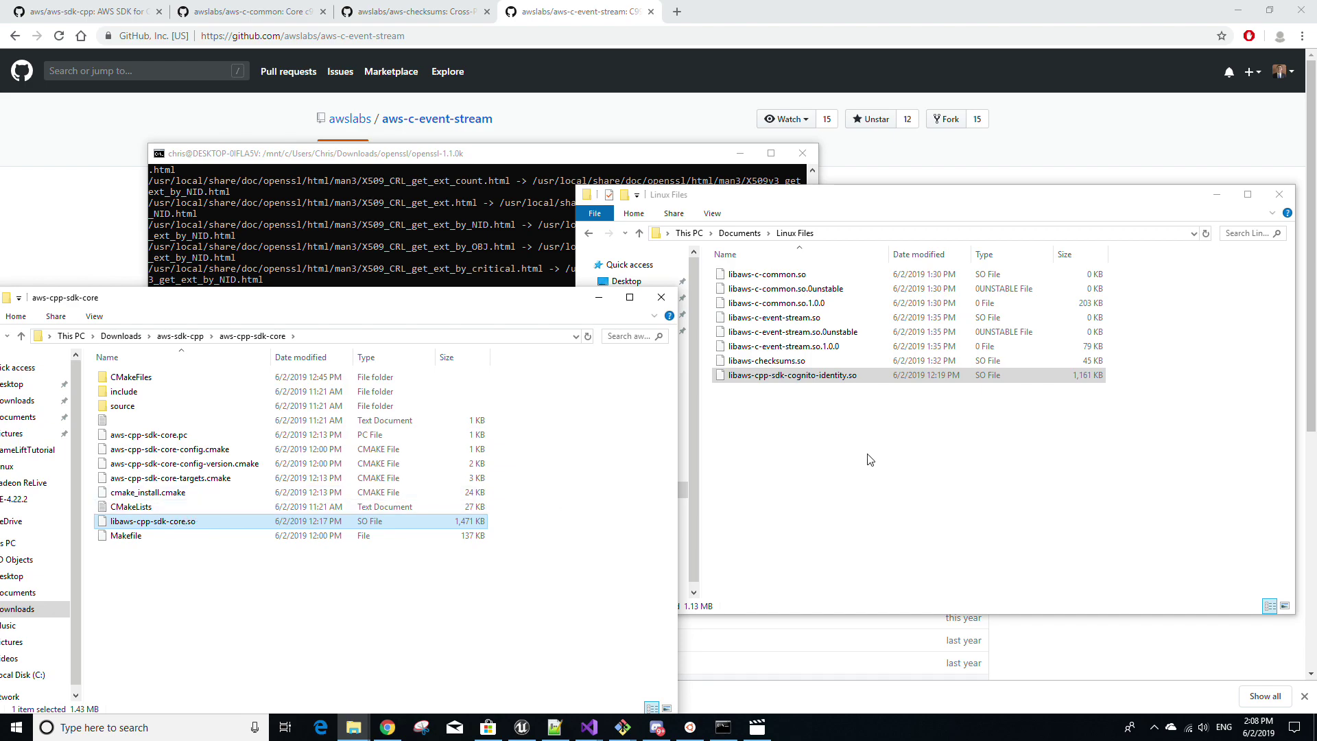
click(844, 432)
key(ctrl+v)
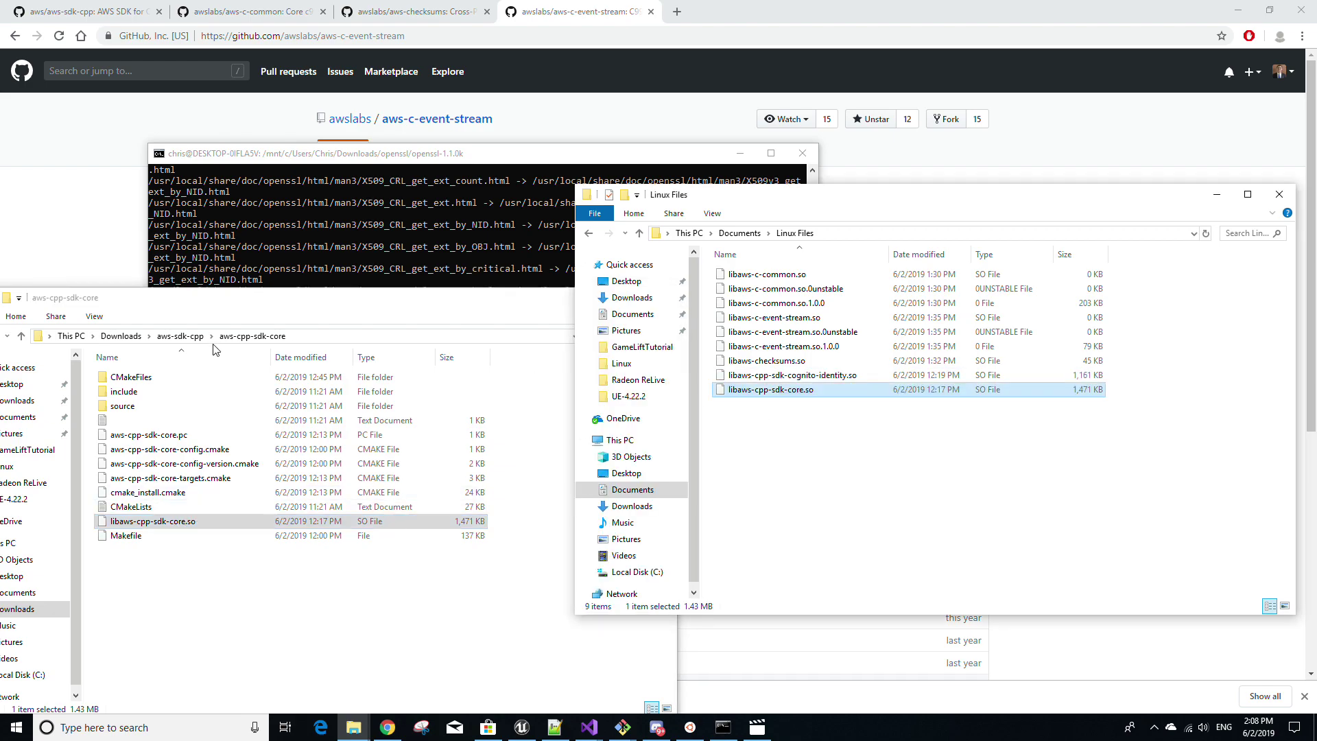
Step: Copy libaws-cpp-sdk-gamelift.so from the aws-cpp-sdk-gamelift folder of aws-sdk-cpp into Linux Files
click(187, 336)
scroll(295, 597, down, 20)
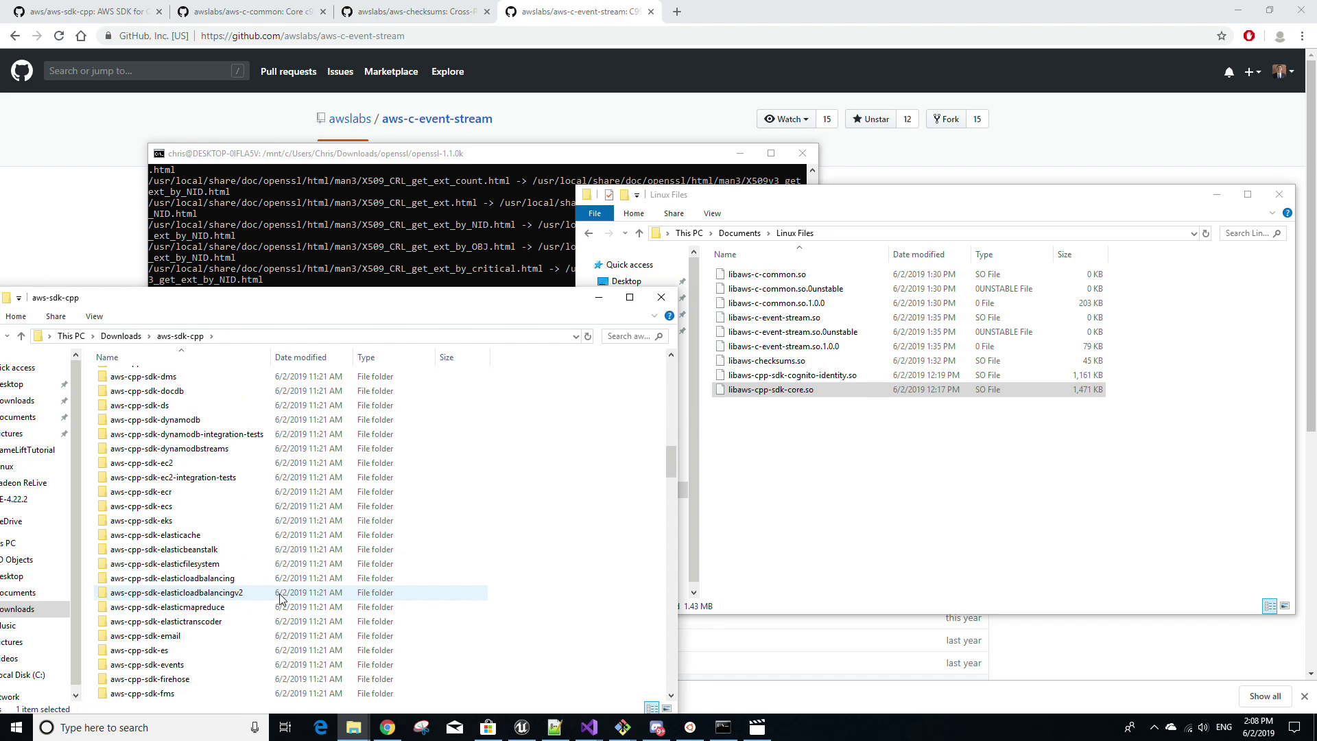
scroll(273, 595, up, 10)
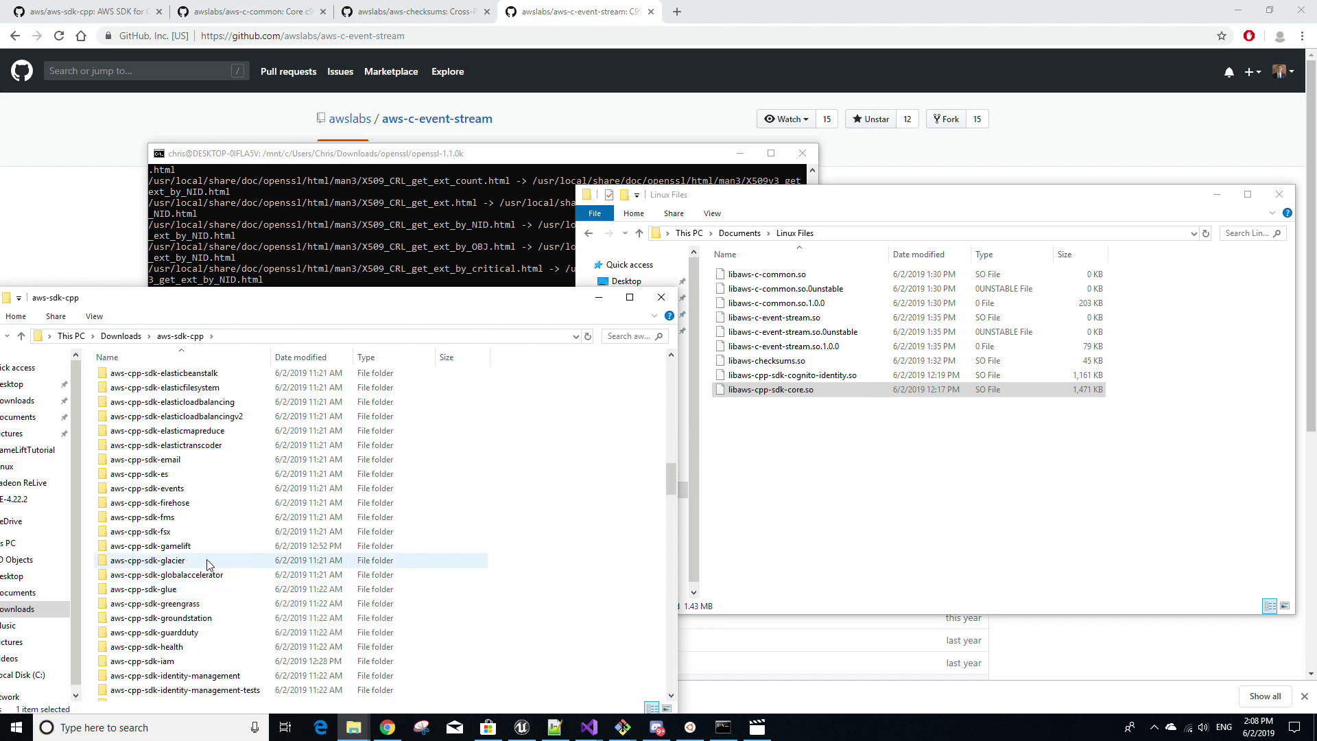
double_click(206, 561)
click(177, 524)
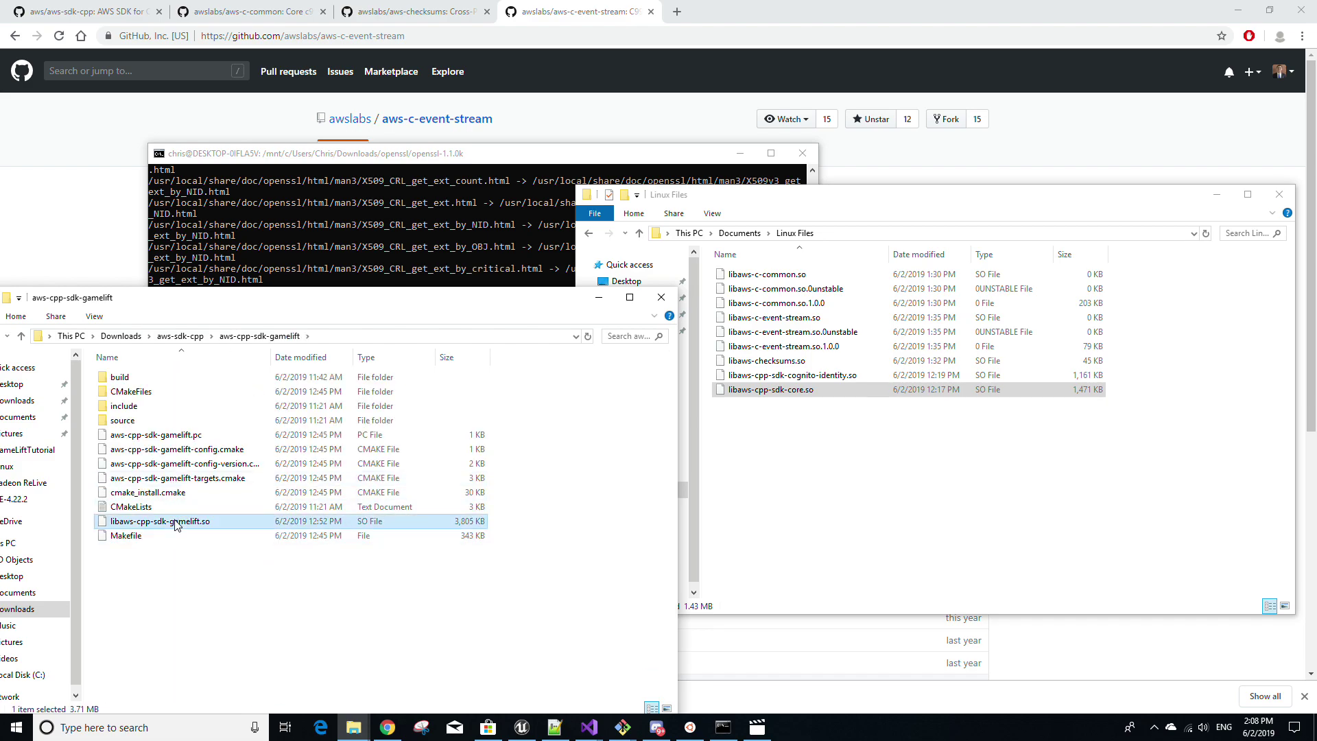
drag(180, 523, 800, 432)
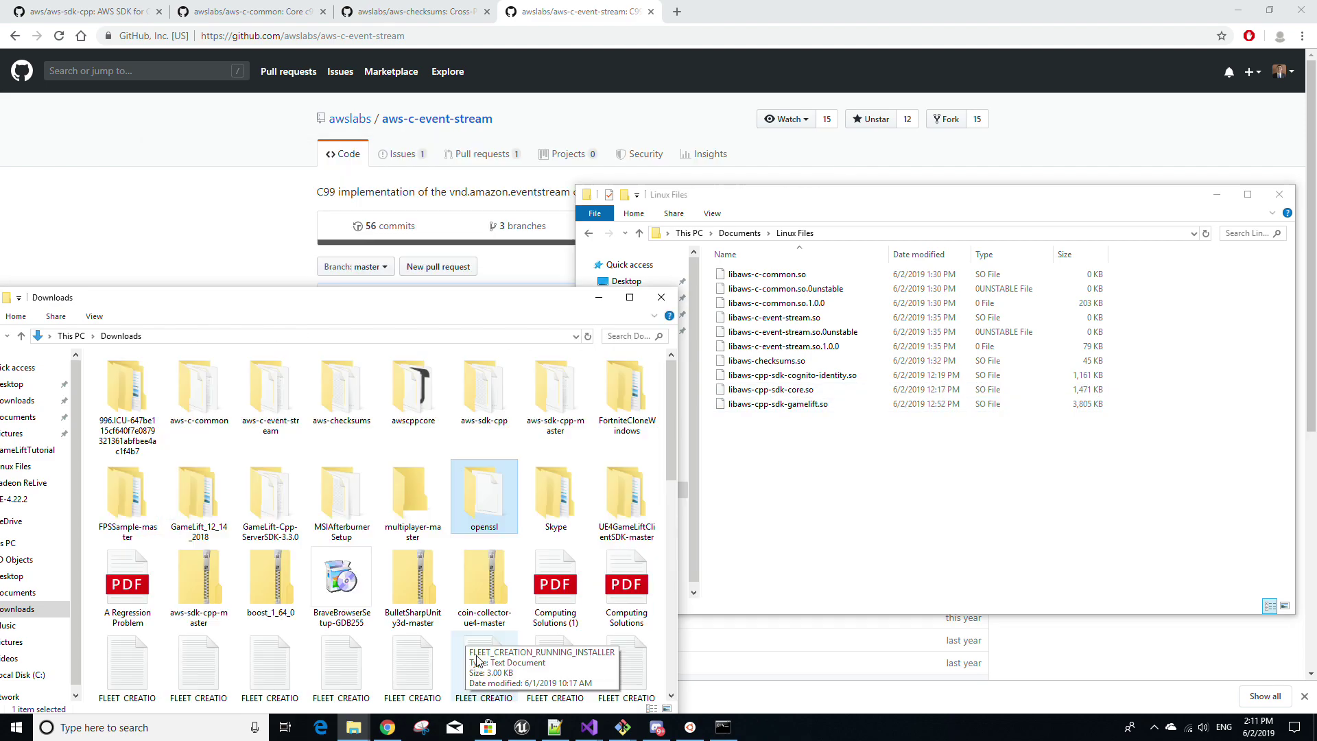
Step: Copy libssl.so.1.1 and libcrypto.so.1.1 from Downloads\openssl\openssl-1.1.0k into the Linux Files folder
double_click(498, 514)
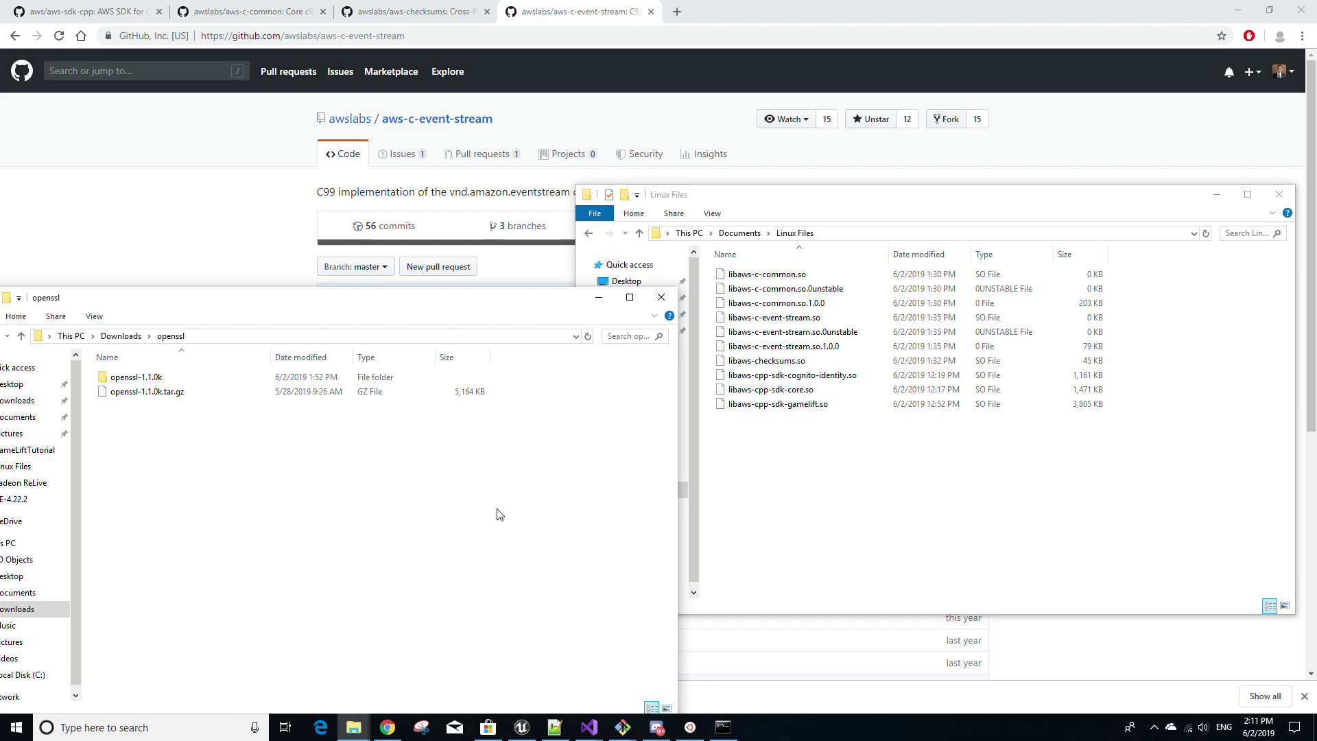
click(177, 380)
double_click(177, 380)
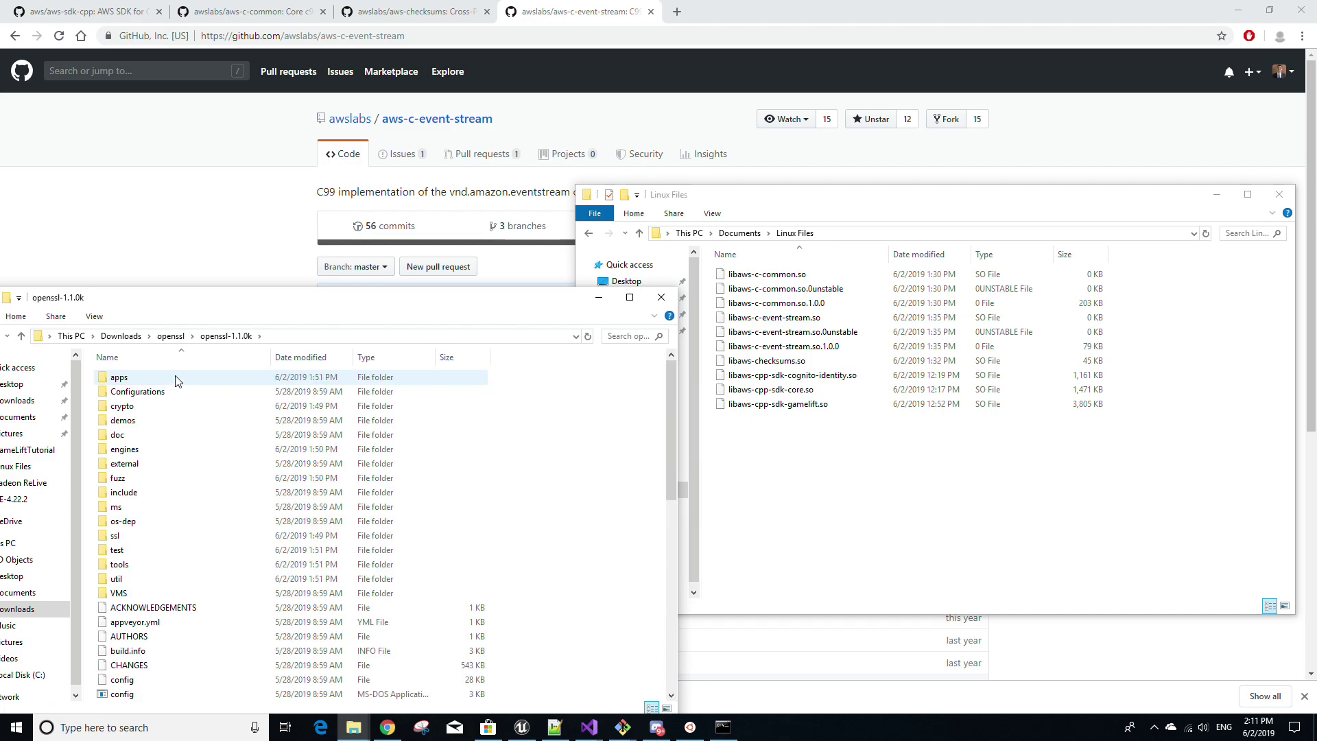
scroll(227, 498, down, 10)
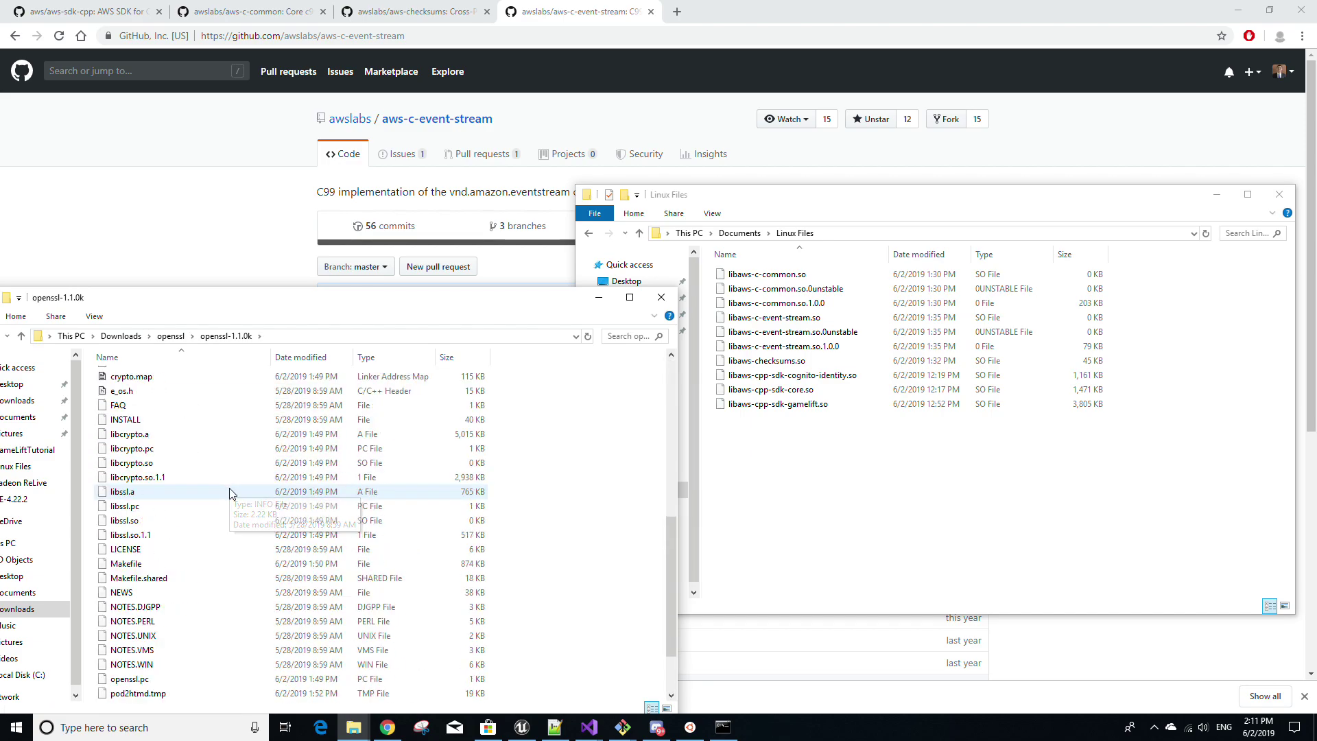
click(201, 539)
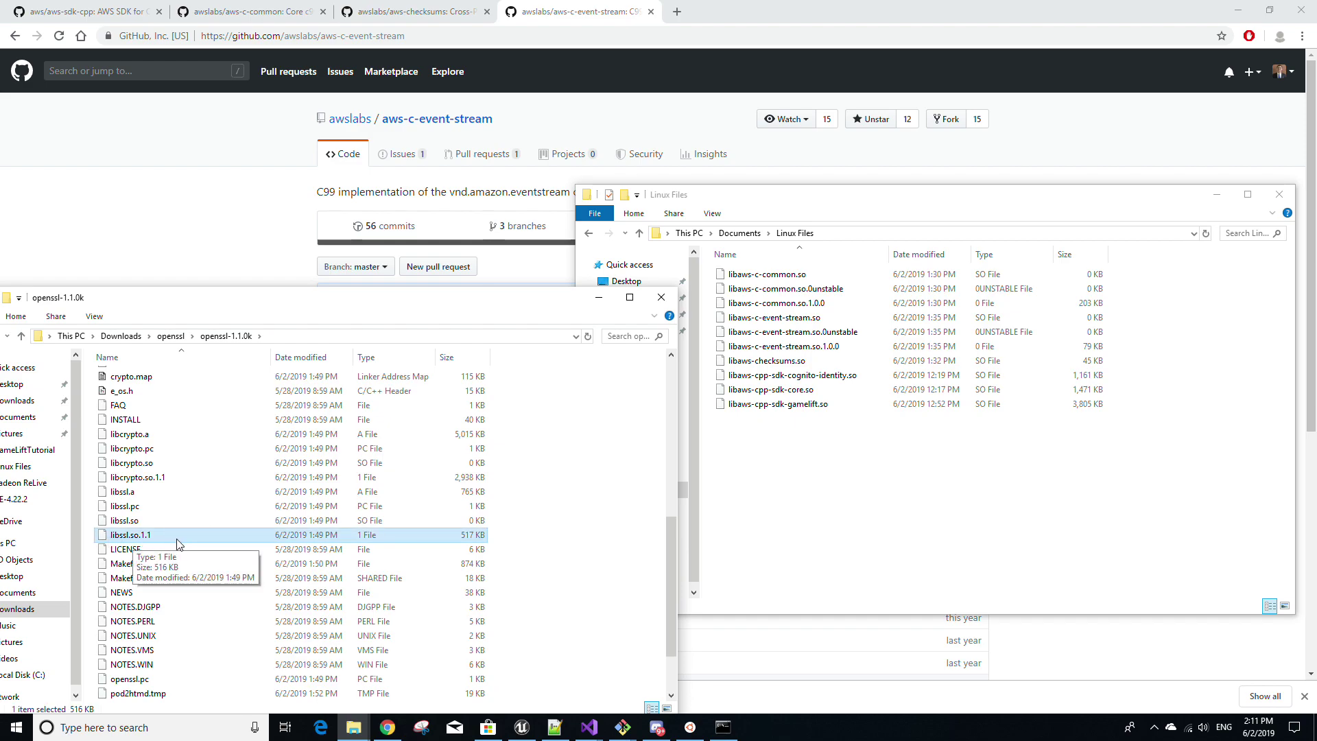
drag(177, 544, 782, 507)
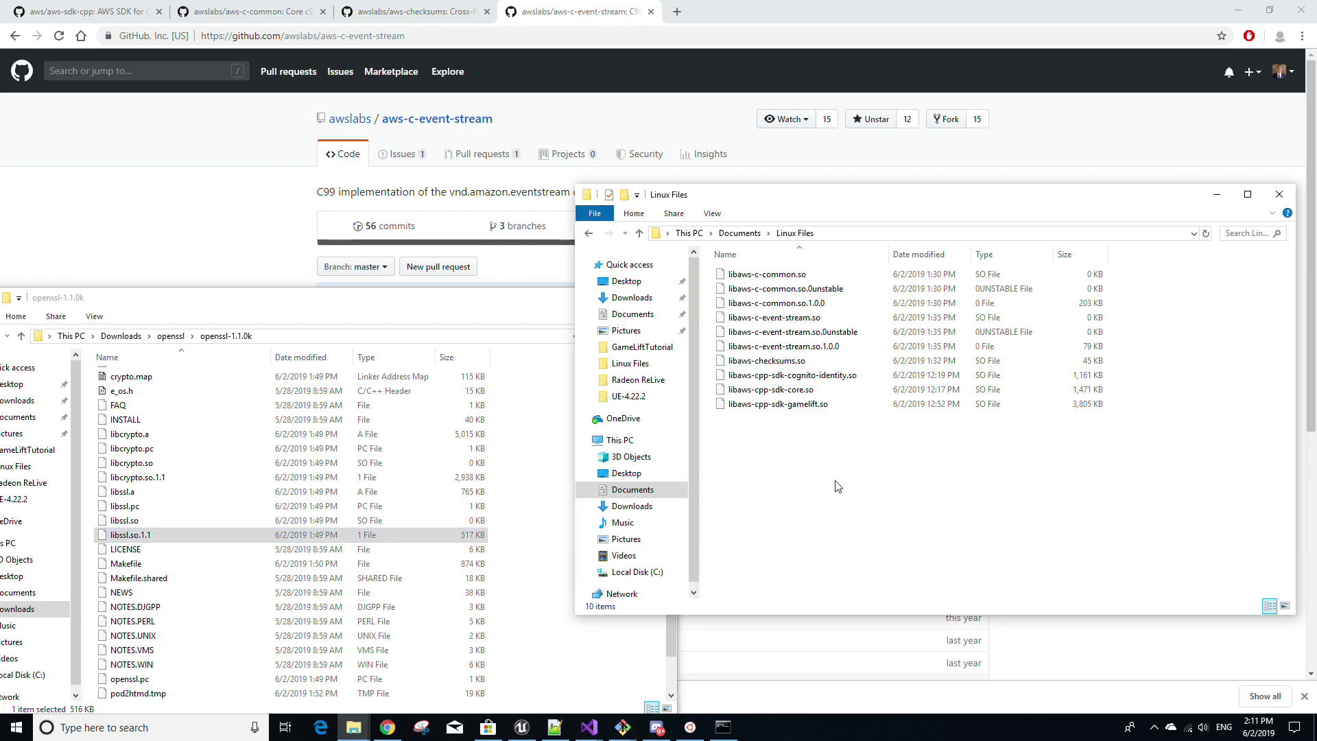
click(173, 480)
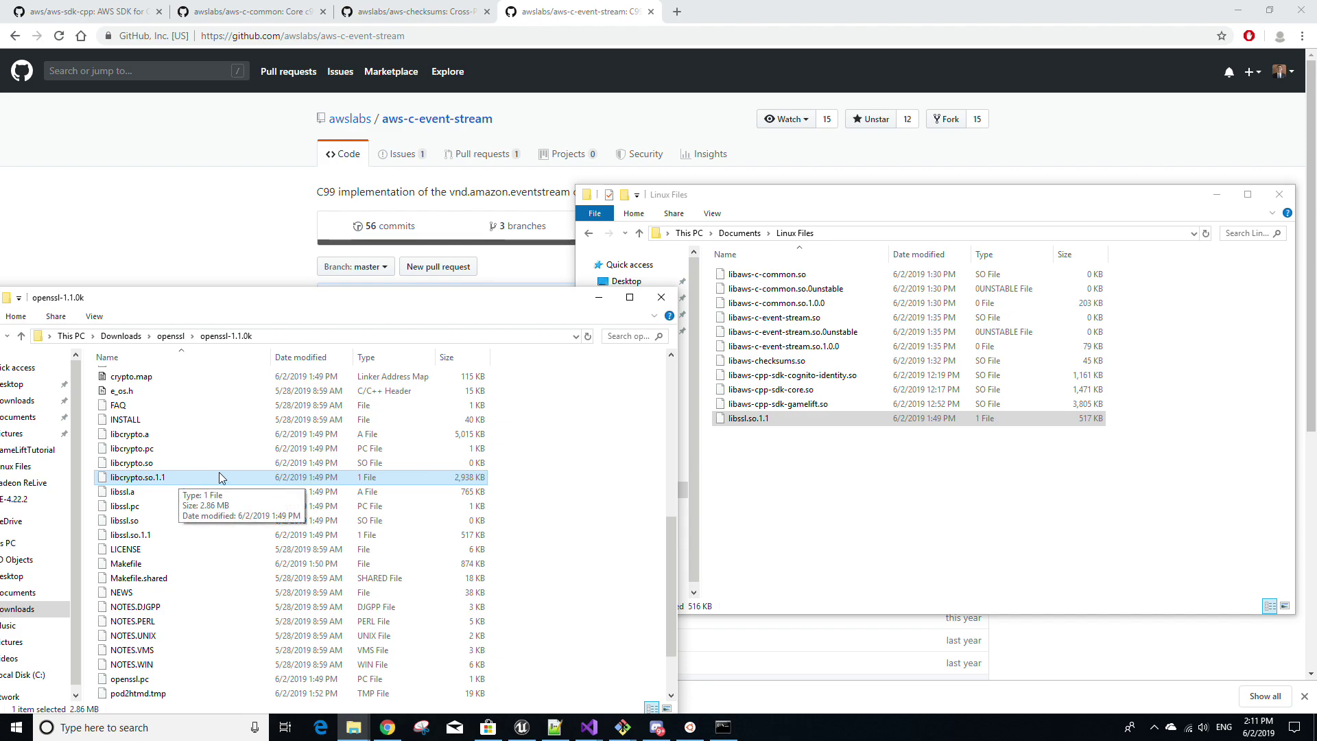
click(877, 474)
key(ctrl+v)
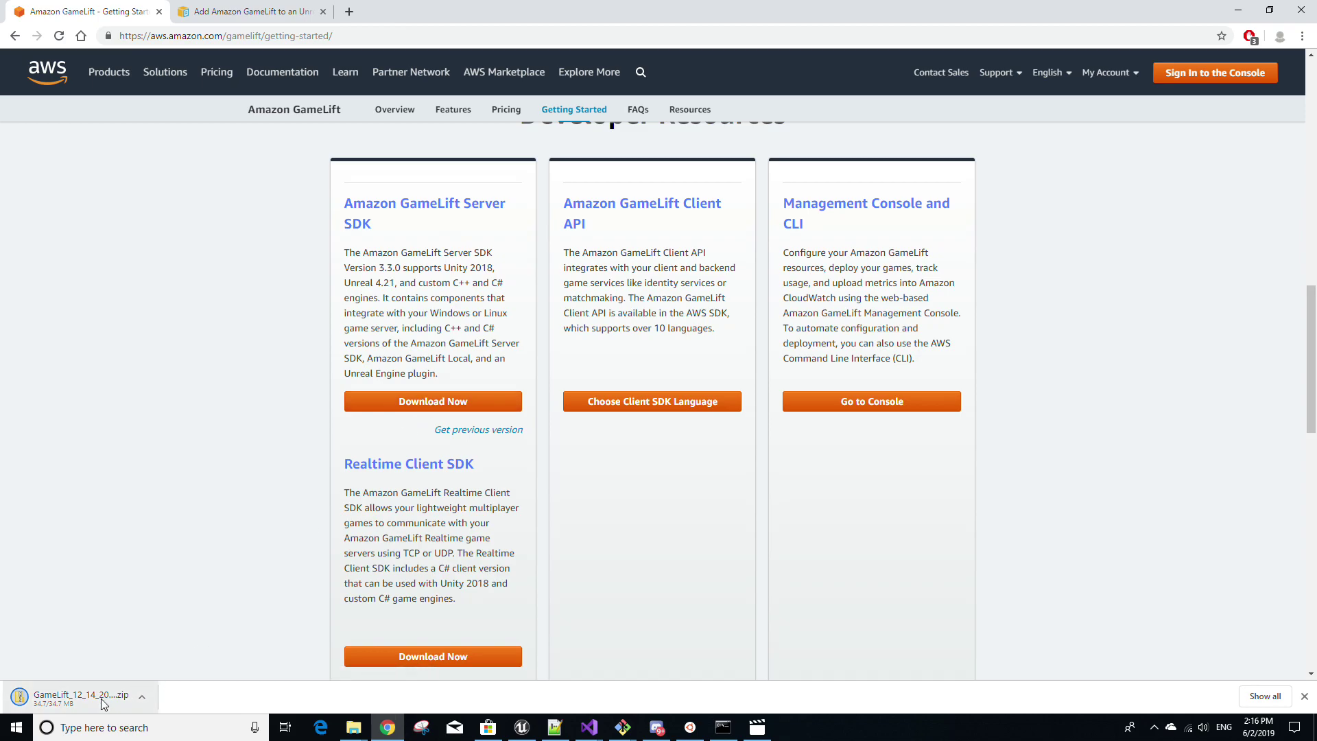
Step: Extract the GameLift_12_14_2018 zip archive in the Downloads folder
mouse_move(353, 725)
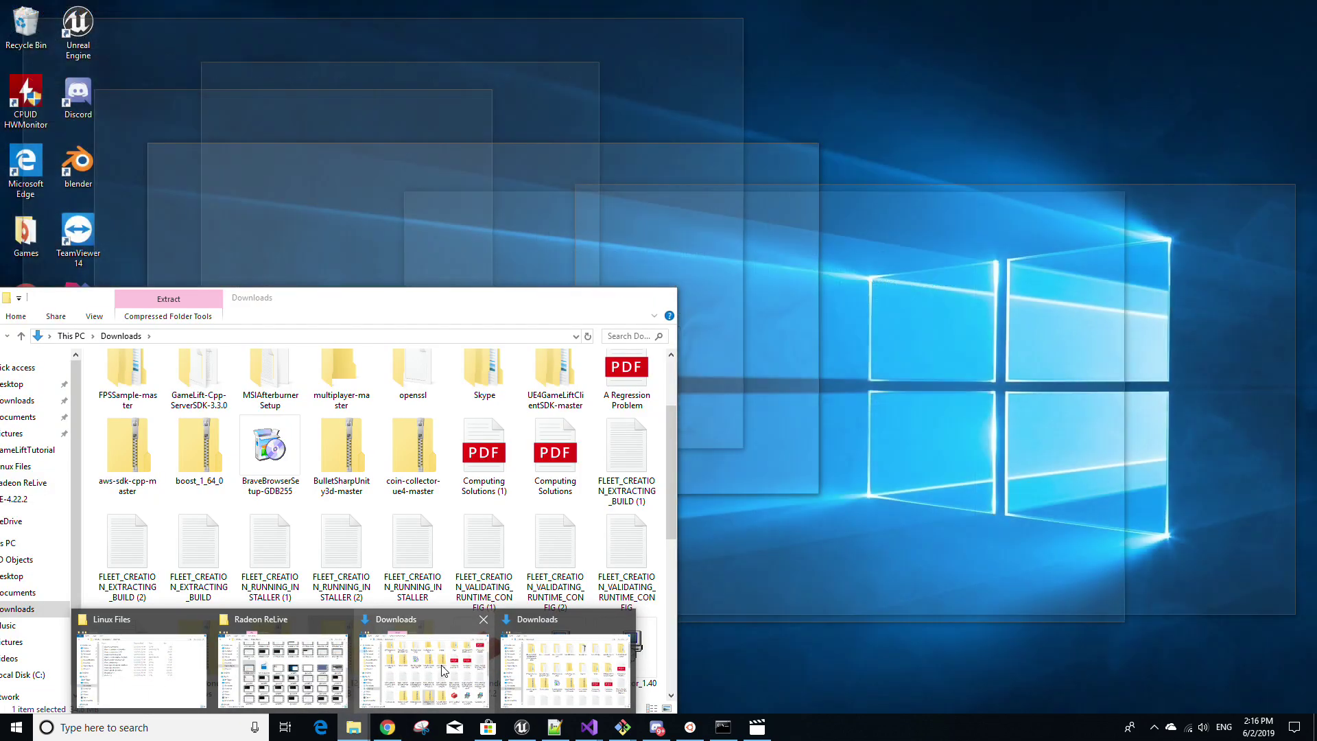
click(444, 670)
scroll(331, 531, down, 3)
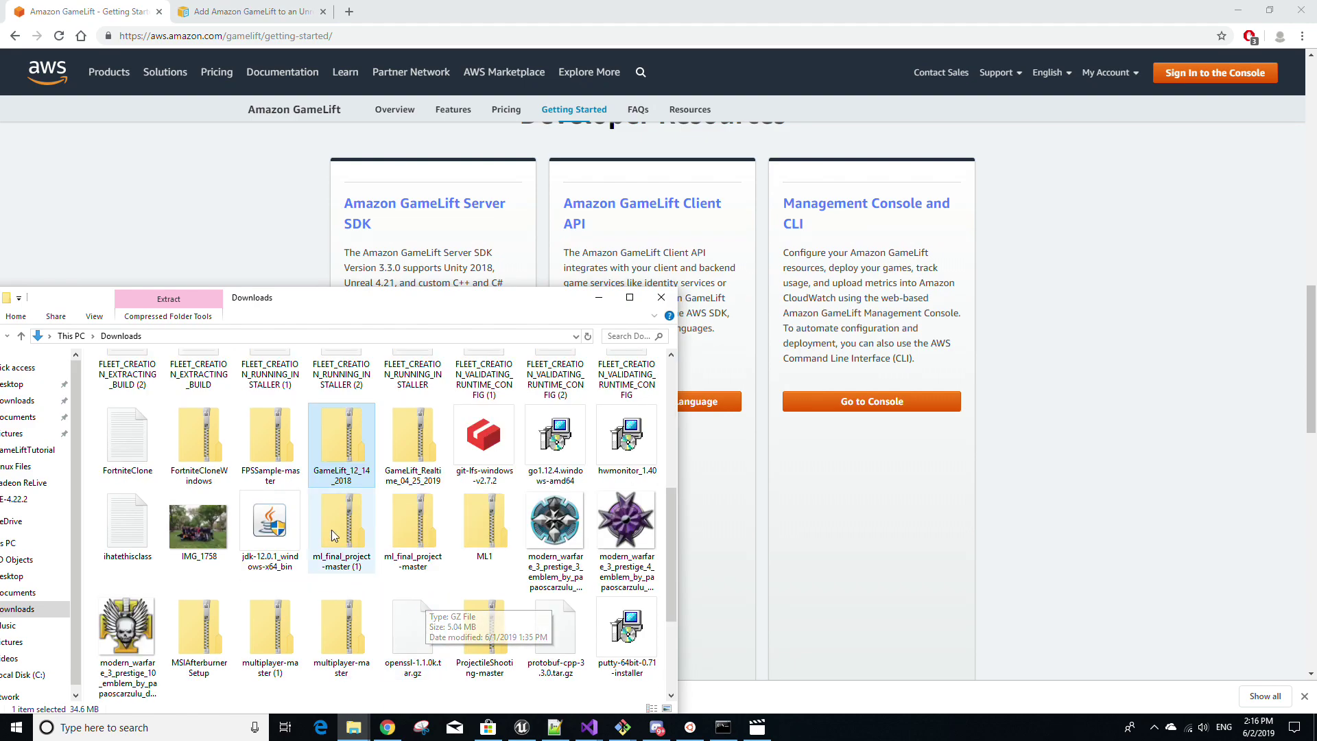
right_click(349, 455)
click(416, 144)
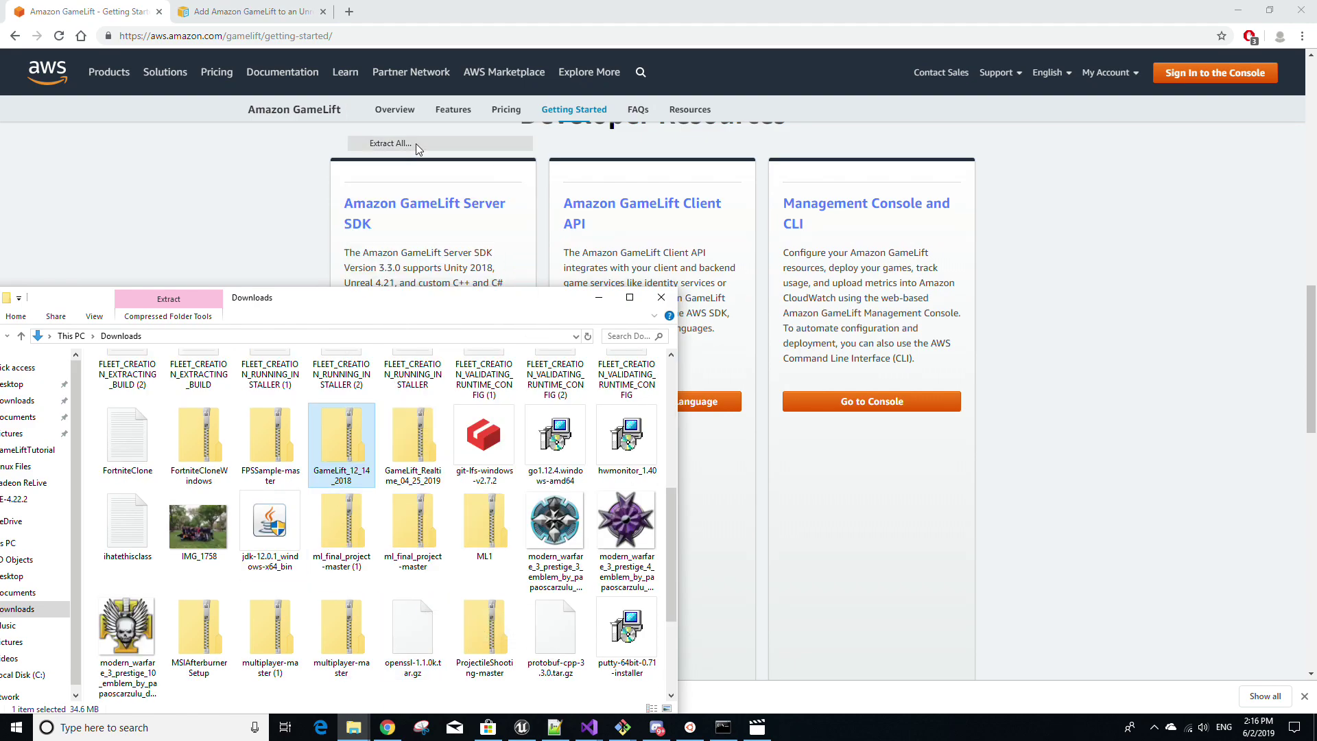
click(796, 497)
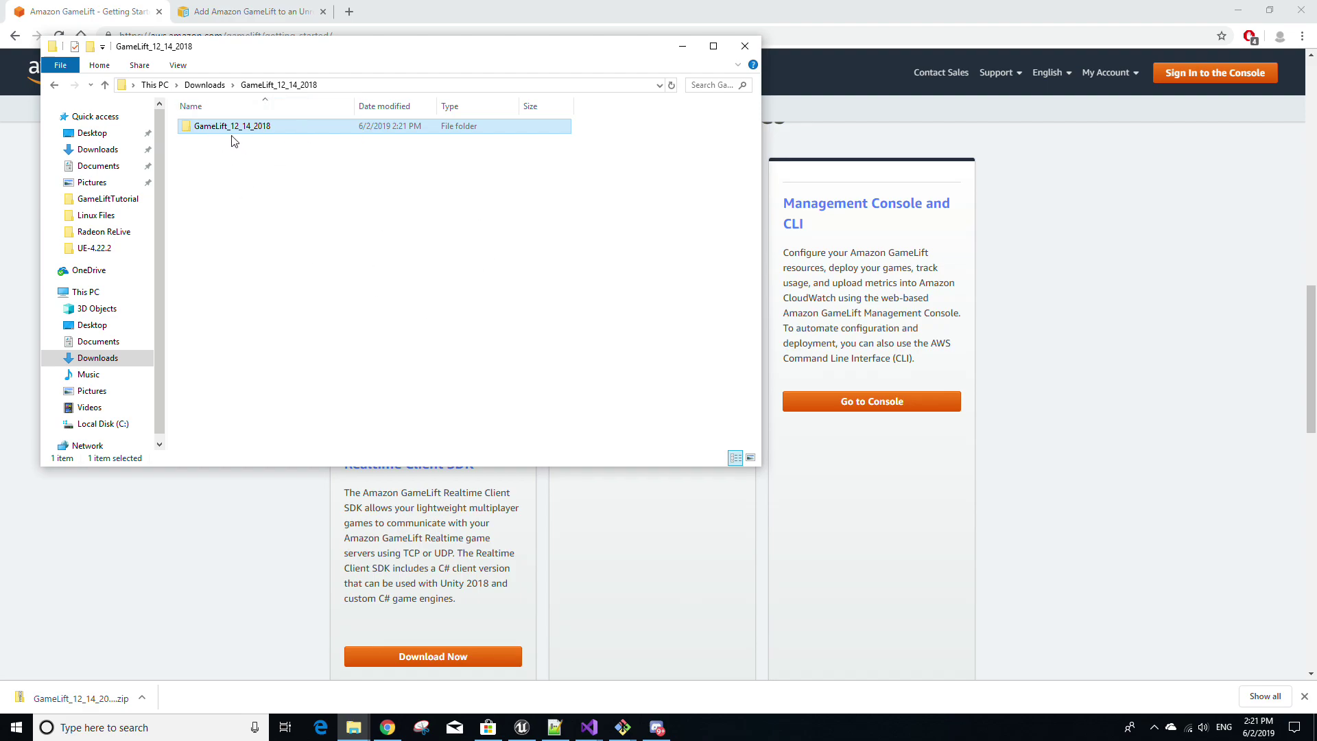
Step: Move the GameLift-Cpp-ServerSDK-3.3.0 folder from the extracted GameLift-SDK-Release-3.3.0 folder into Downloads
double_click(305, 129)
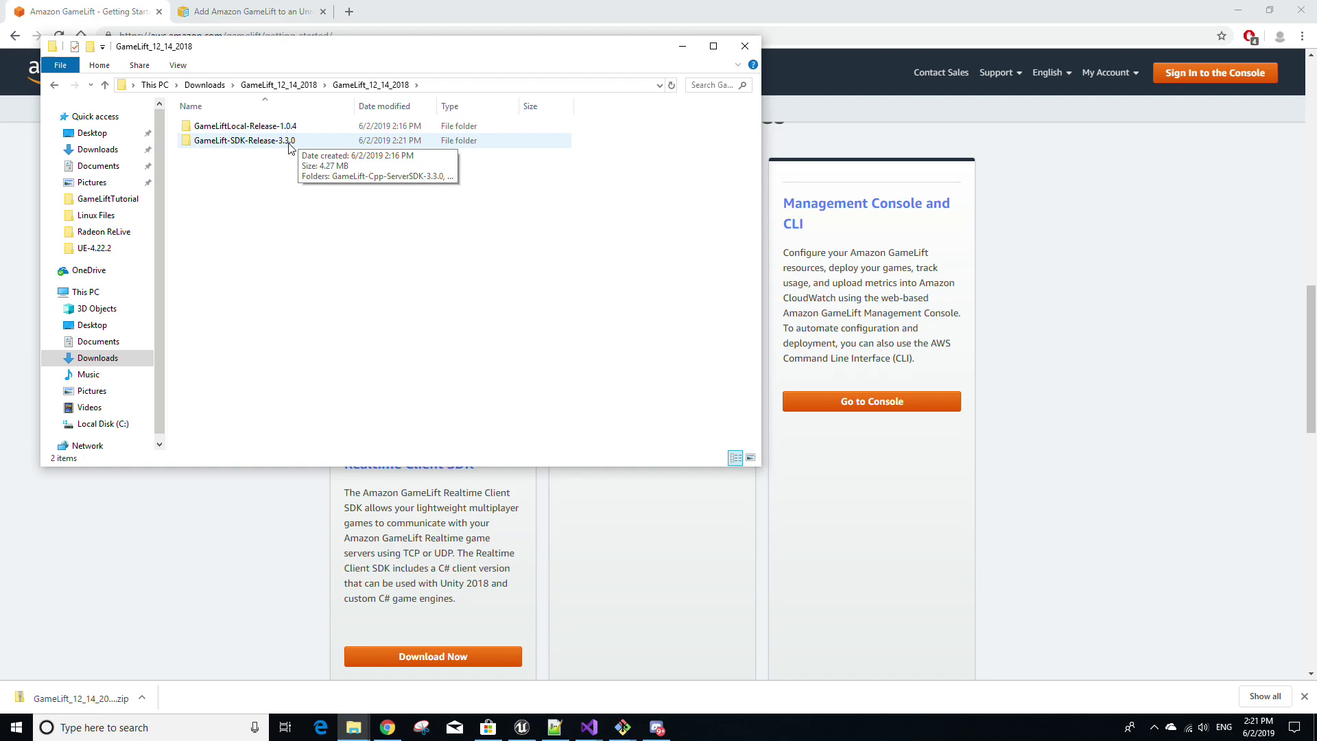
double_click(289, 142)
click(269, 128)
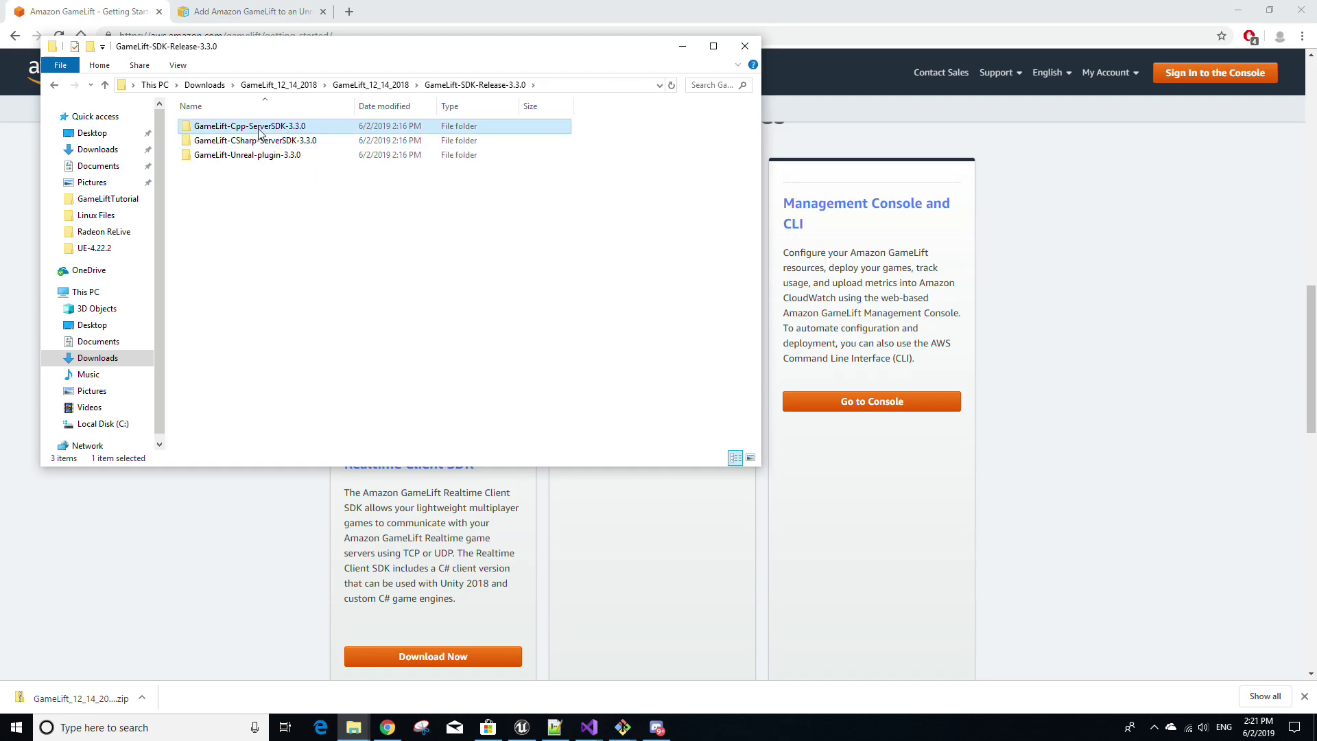
drag(322, 131, 209, 92)
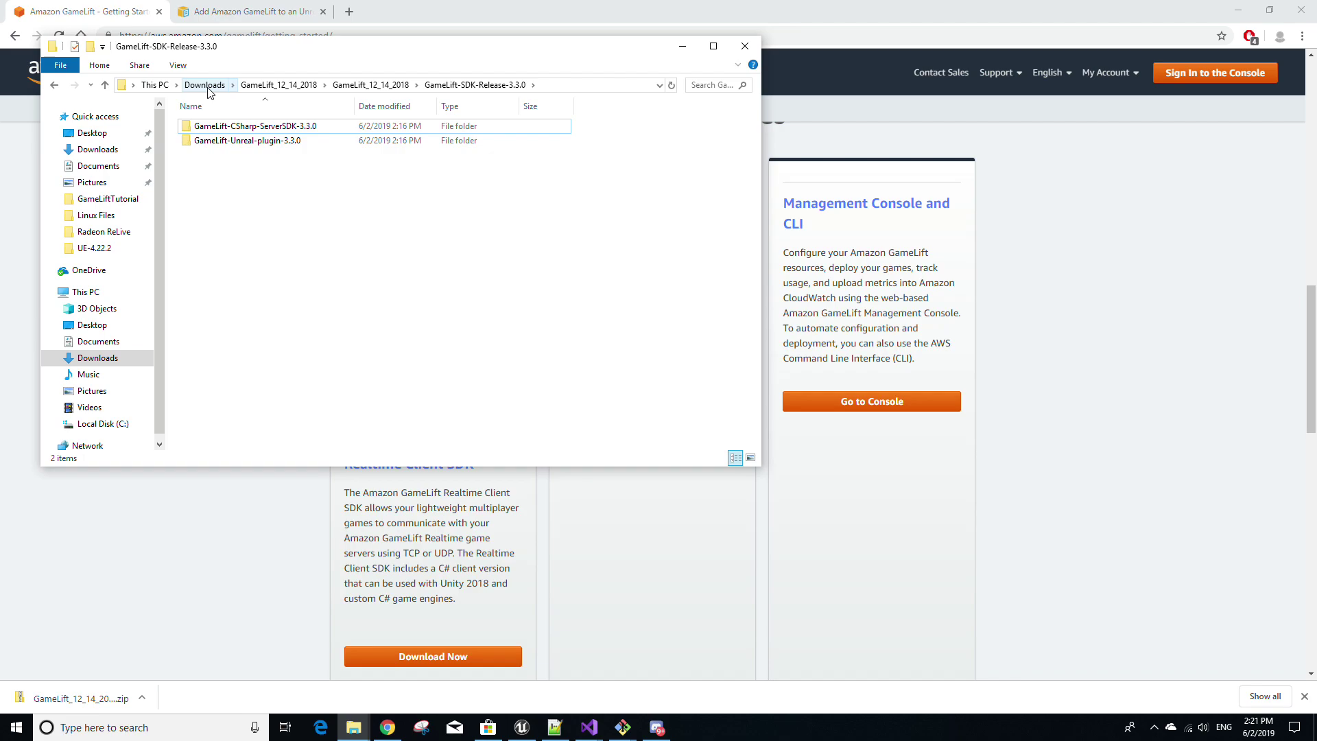
Step: Open GameLift-Cpp-ServerSDK-3.3.0 in Downloads and copy its full folder path
click(208, 88)
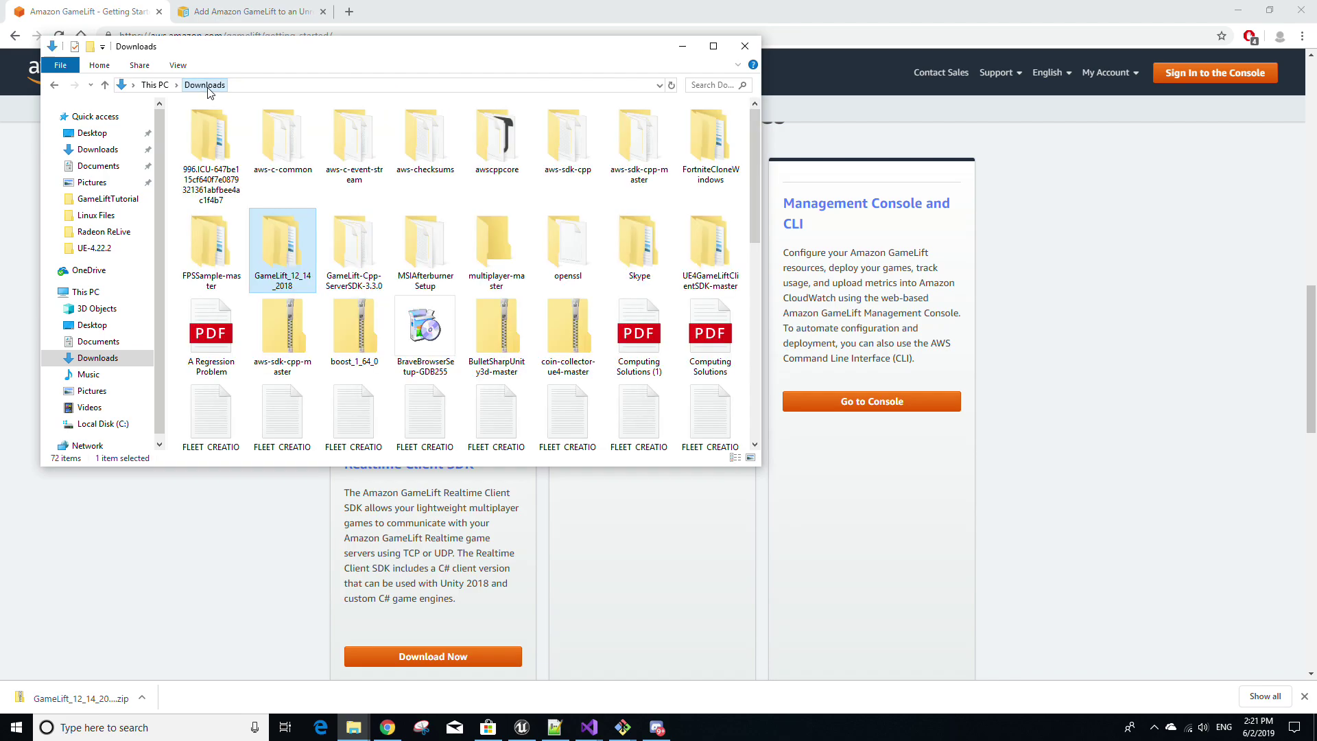
double_click(354, 241)
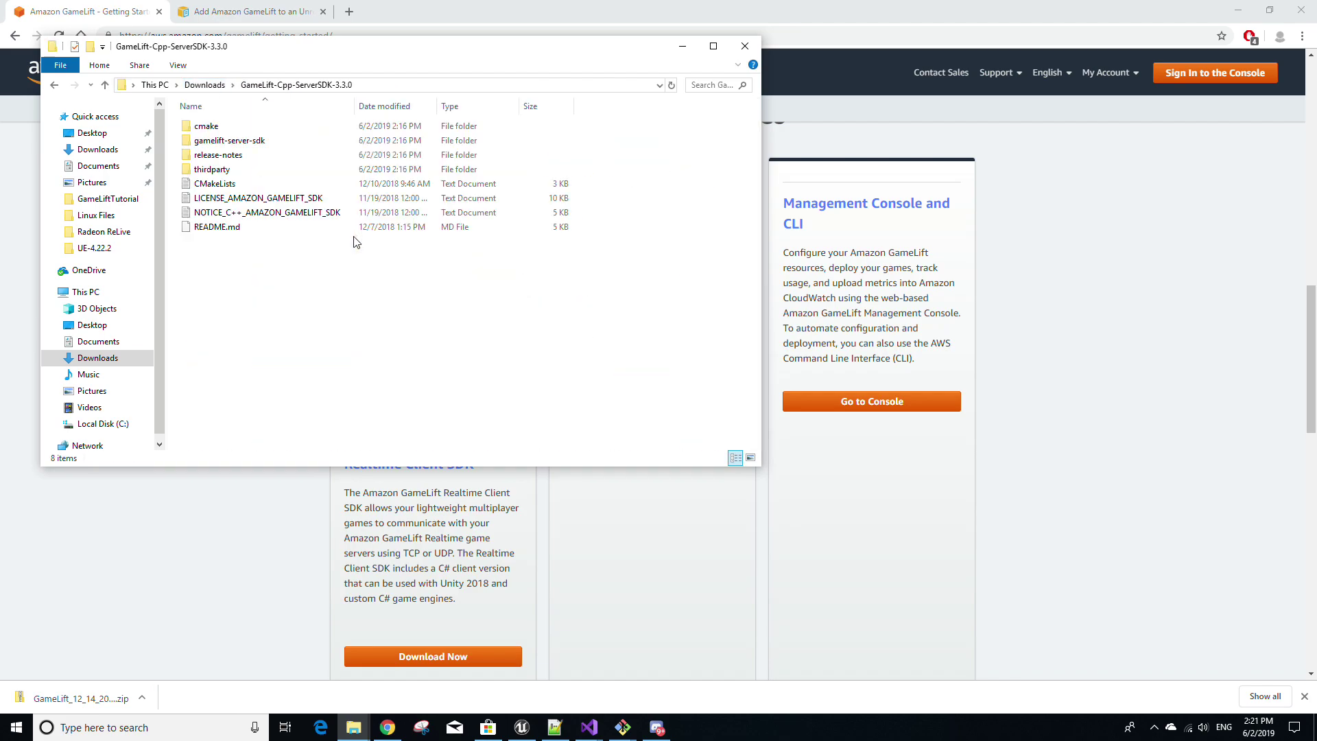
click(509, 133)
key(ctrl+c)
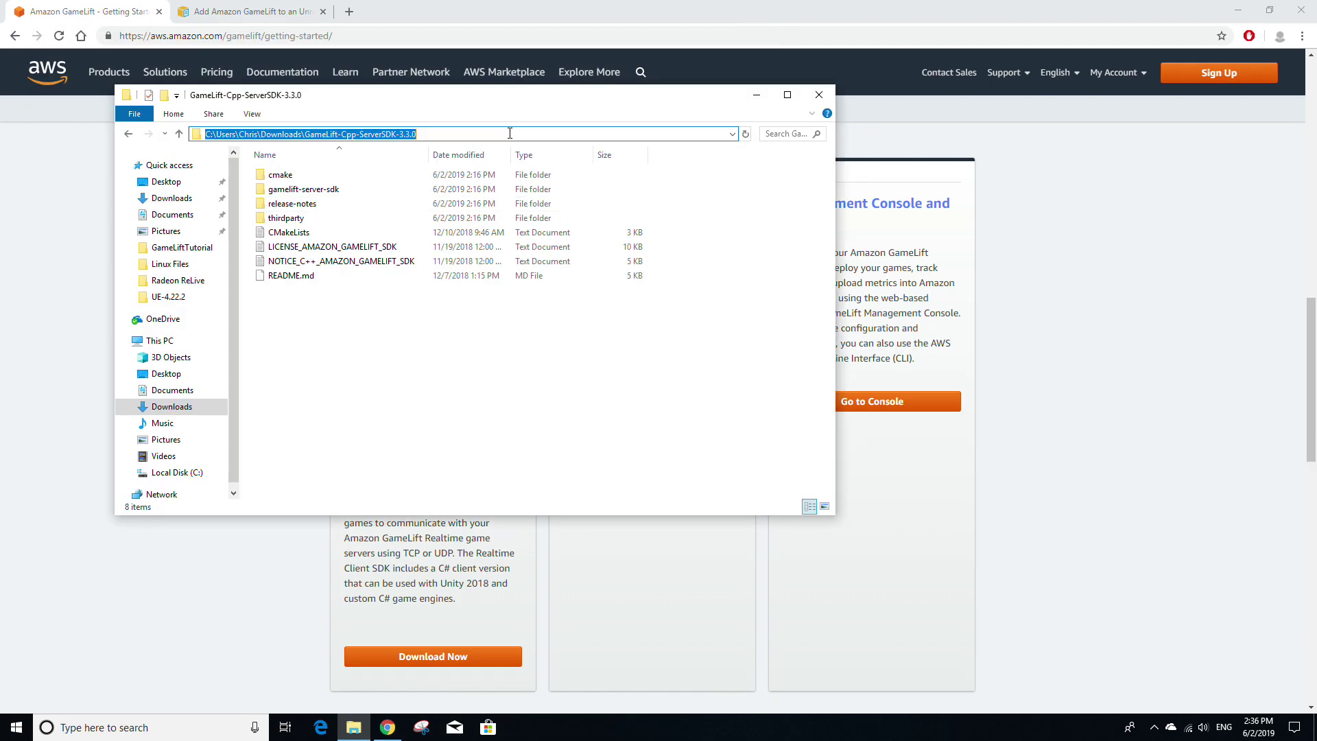
Step: Open Command Prompt, change to the copied GameLift-Cpp-ServerSDK-3.3.0 path and start bash there
click(129, 727)
text(co)
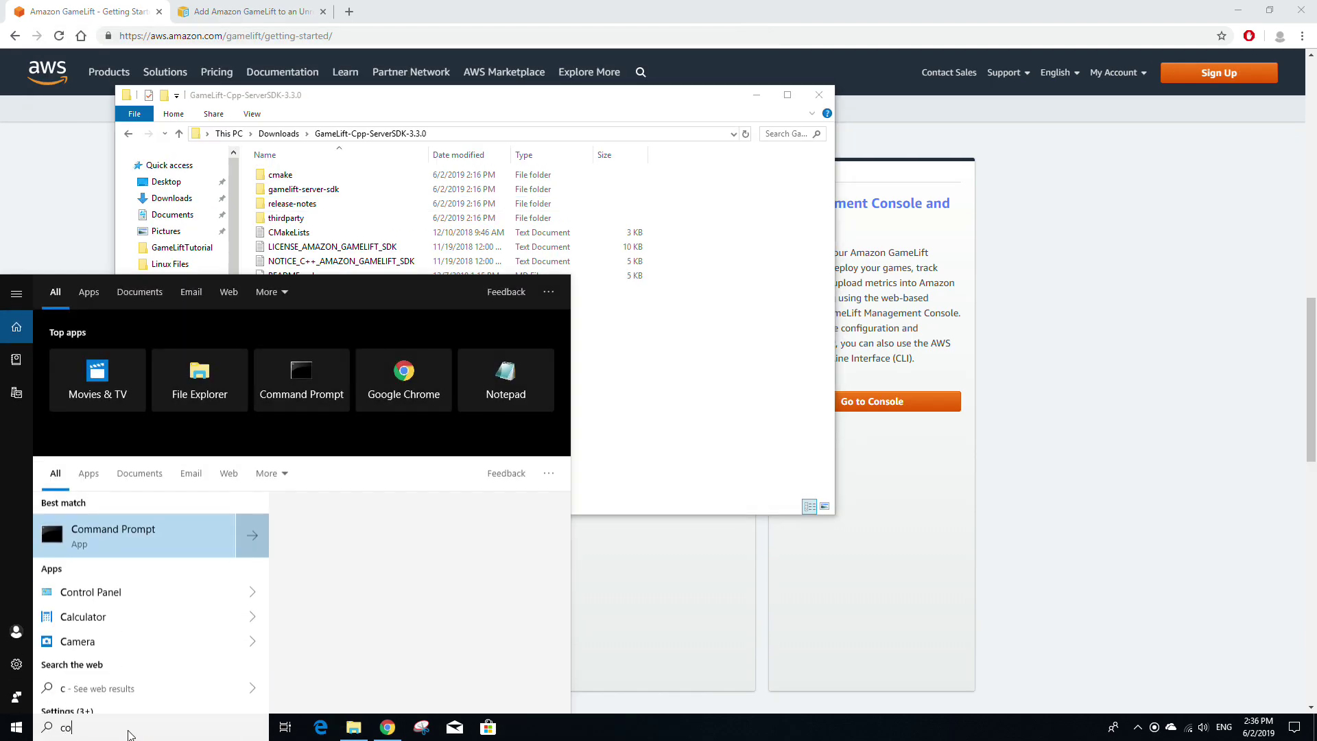
text(mmand)
click(137, 357)
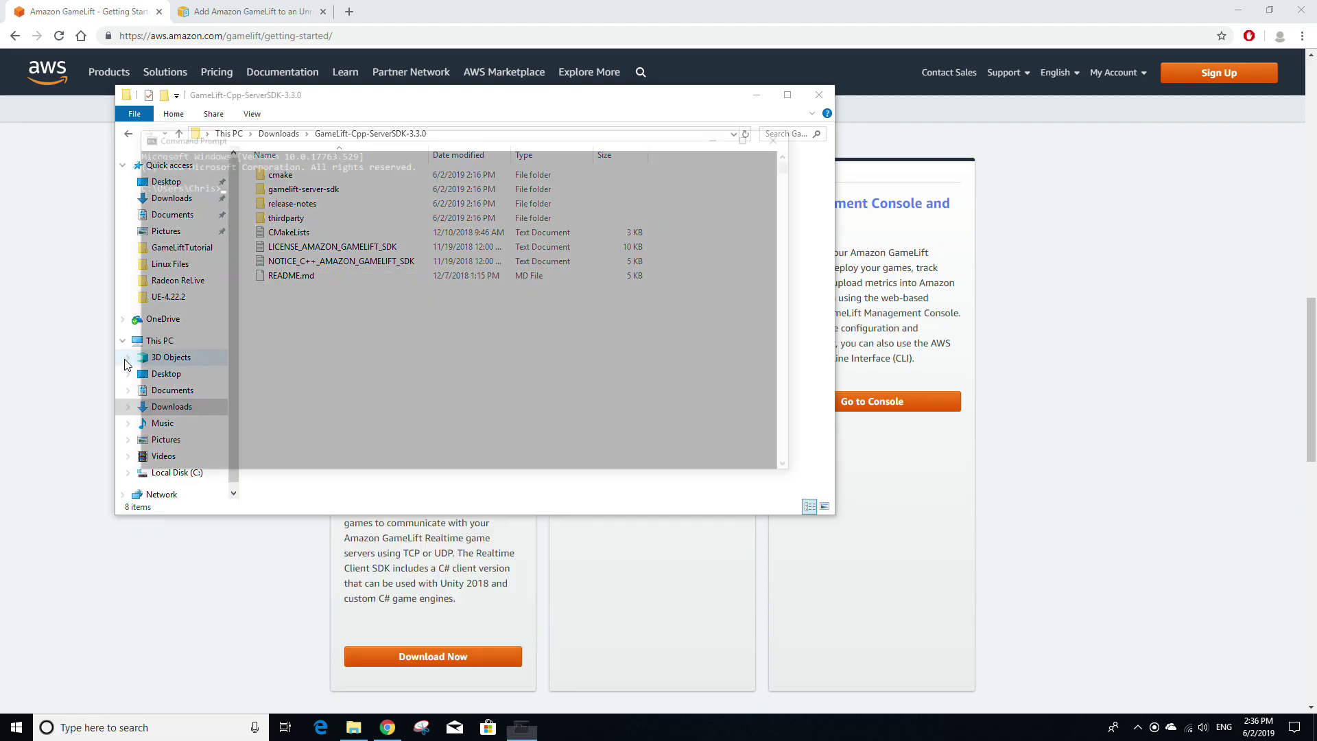
text(cd)
key(ctrl+v)
key(Return)
text(bash)
key(Return)
Step: Create and enter a directory named out, and configure the build there with cmake -DBUILD_FOR_UNREAL=1 .
text(mkdir out)
key(Return)
text(cd out)
key(Return)
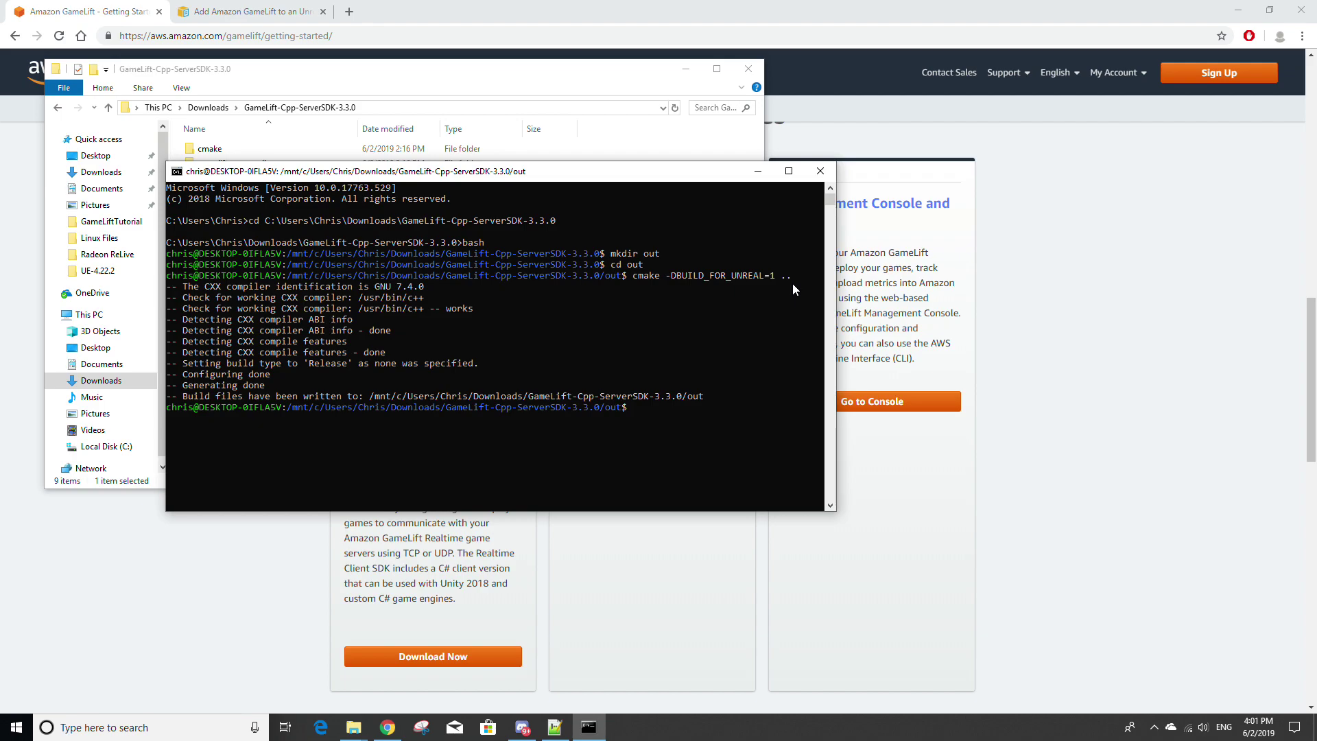
Step: Run sudo make in the out directory and enter the account password
text(sudo make)
key(Return)
key(Return)
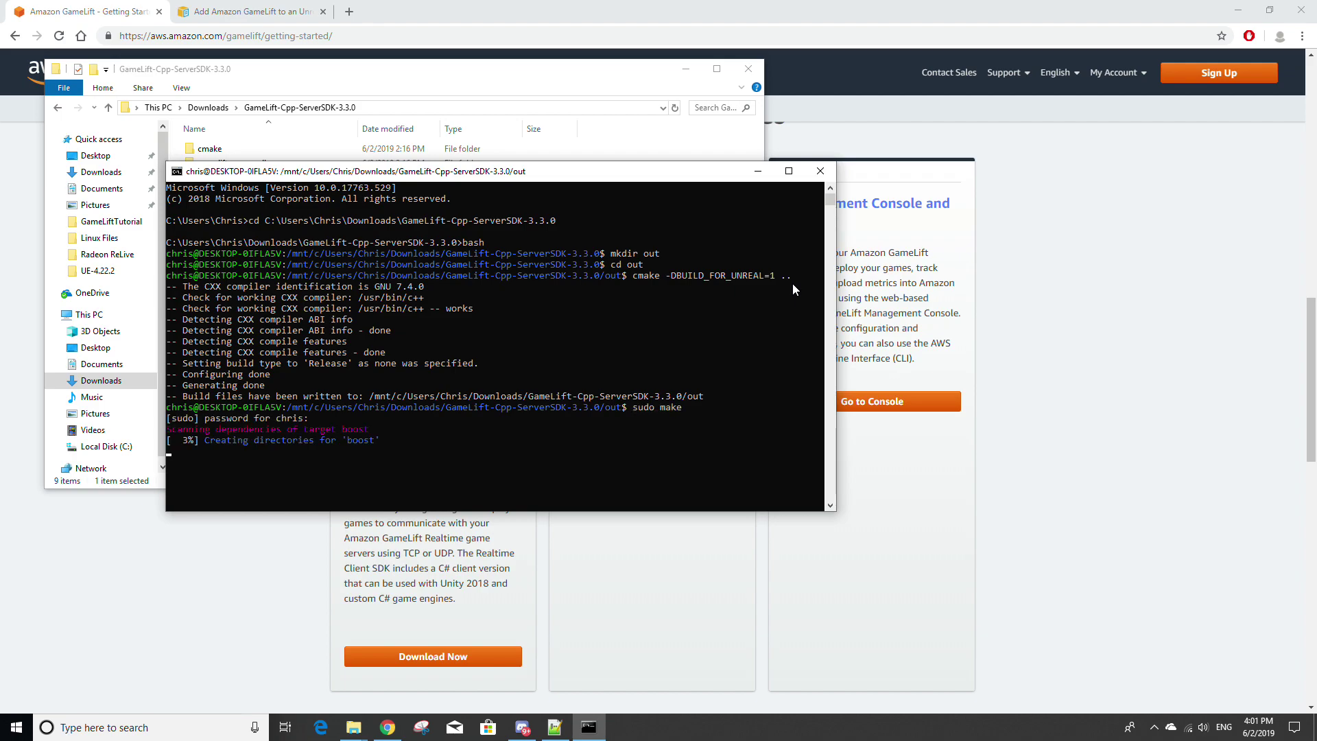
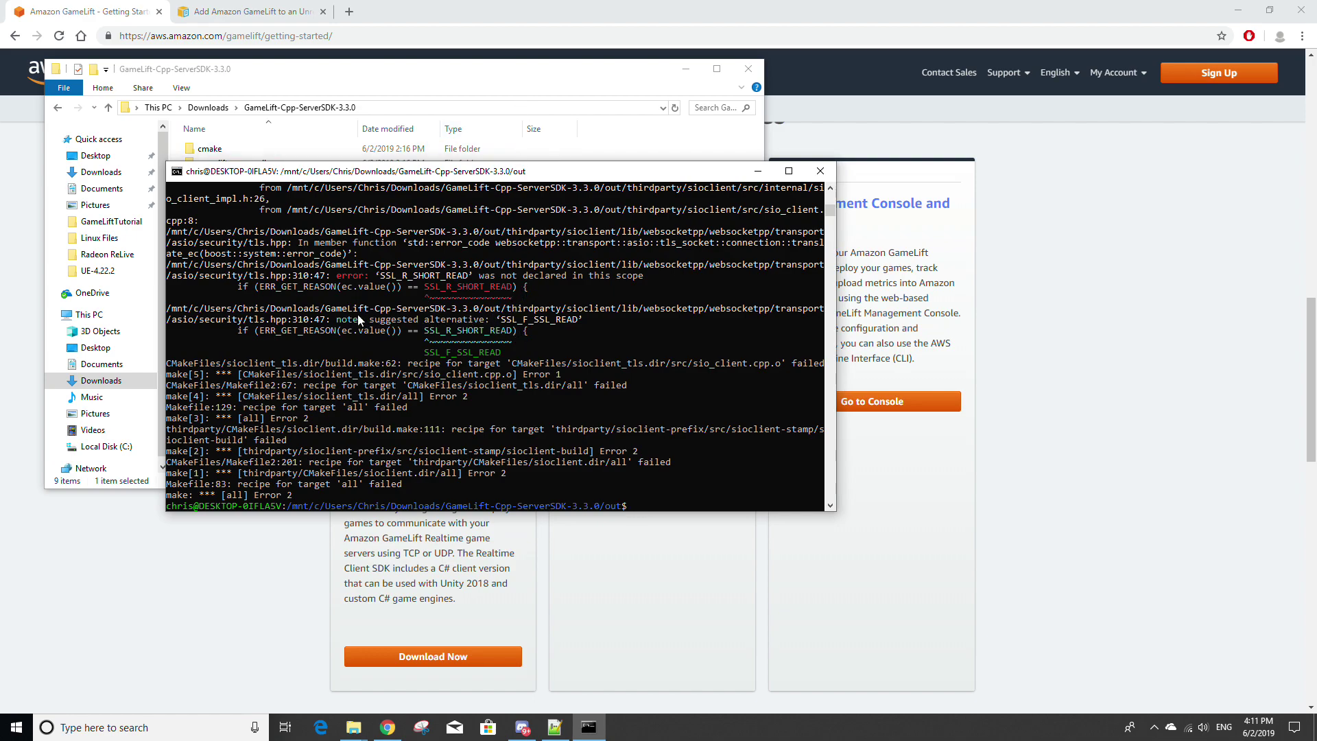
Step: Highlight the tls.hpp path in the build error and arrange the terminal and SDK folder windows side by side
drag(195, 314, 328, 322)
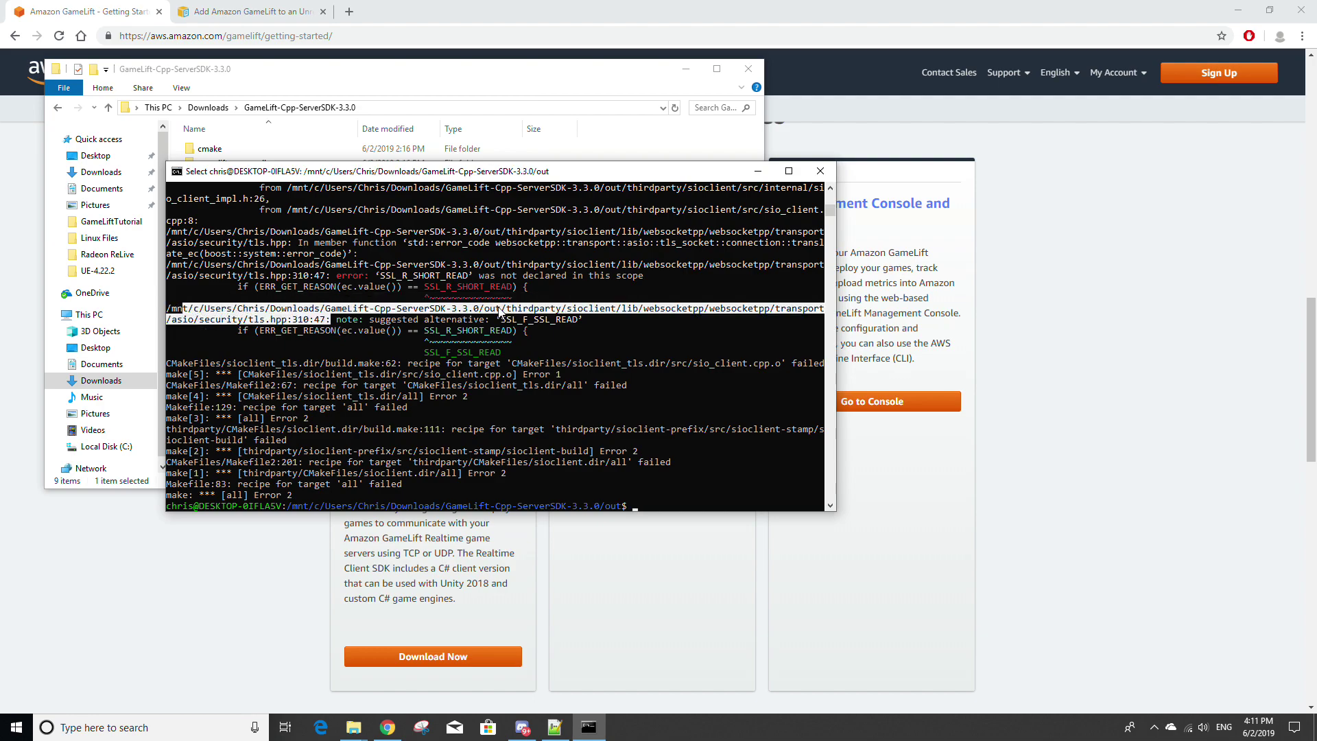
click(431, 91)
drag(561, 70, 1194, 117)
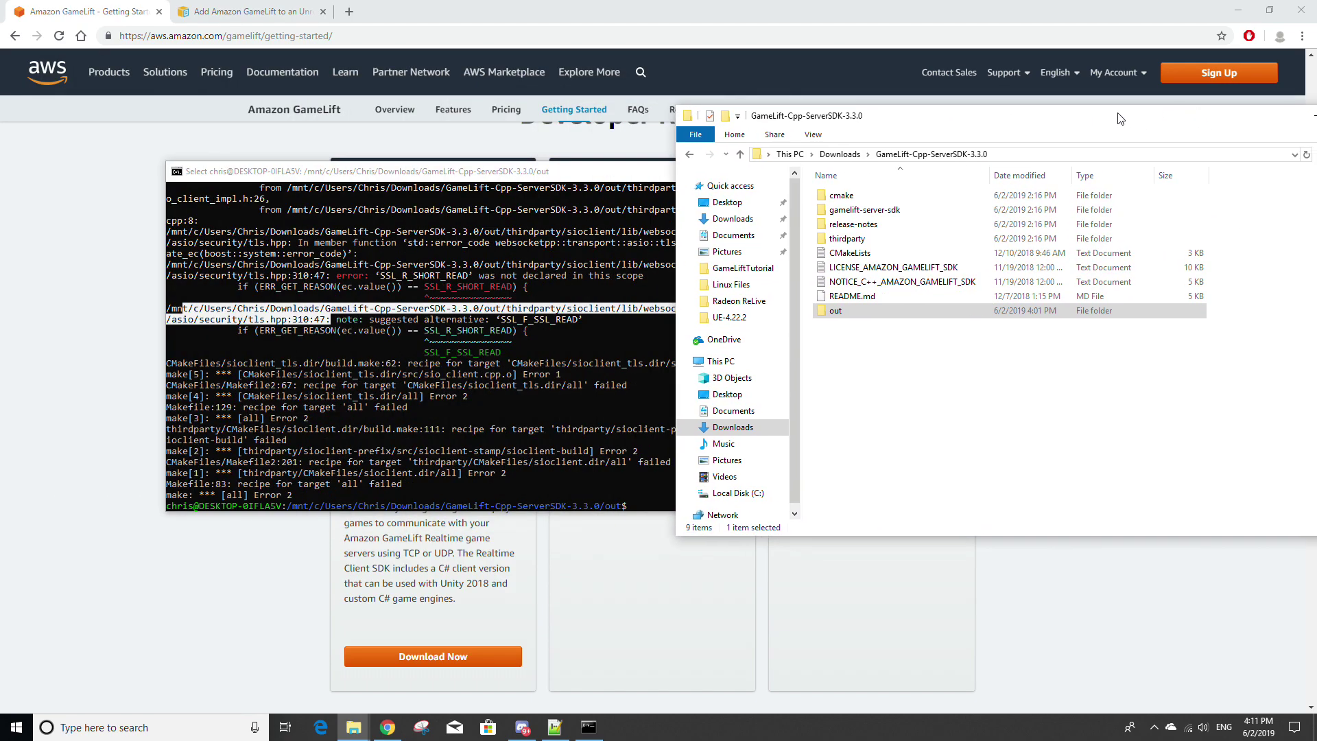
drag(605, 174, 435, 161)
click(443, 307)
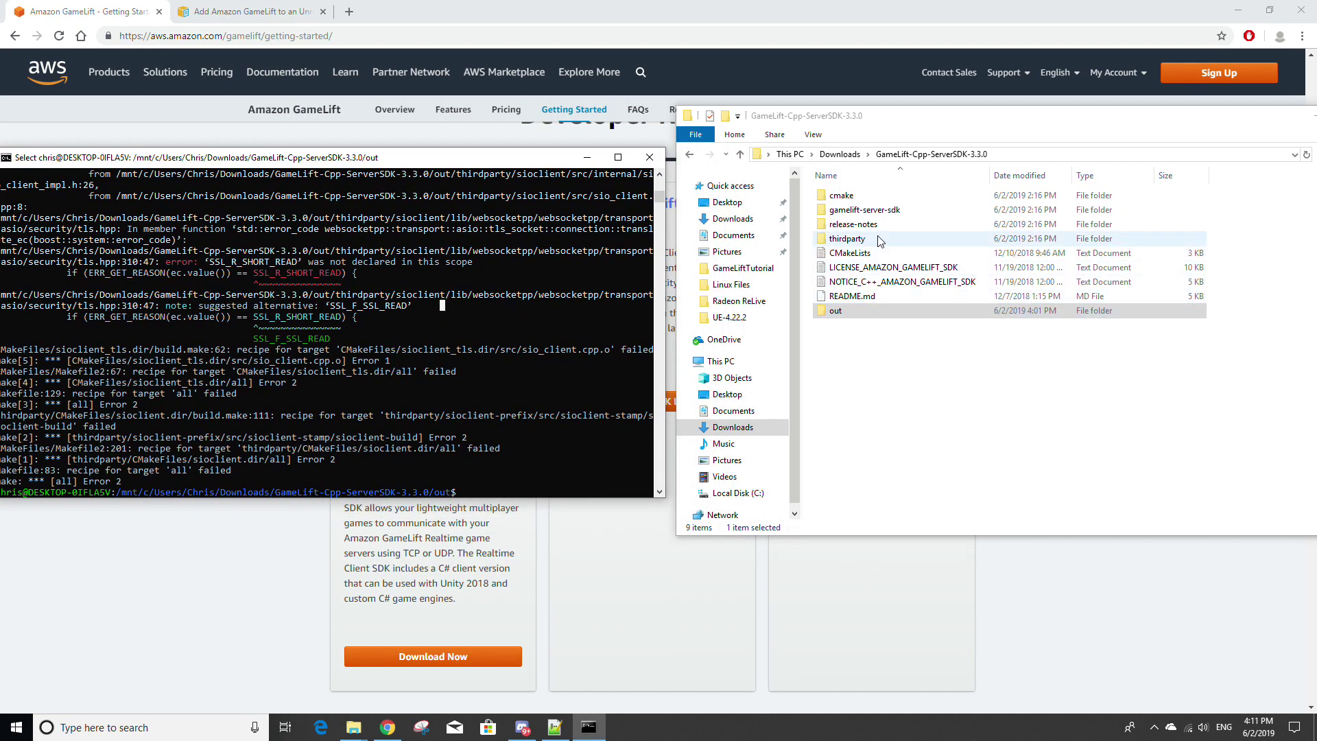
Step: Open tls.hpp from out\thirdparty\sioclient\lib\websocketpp\websocketpp\transport\asio\security in Notepad++
click(874, 312)
double_click(873, 313)
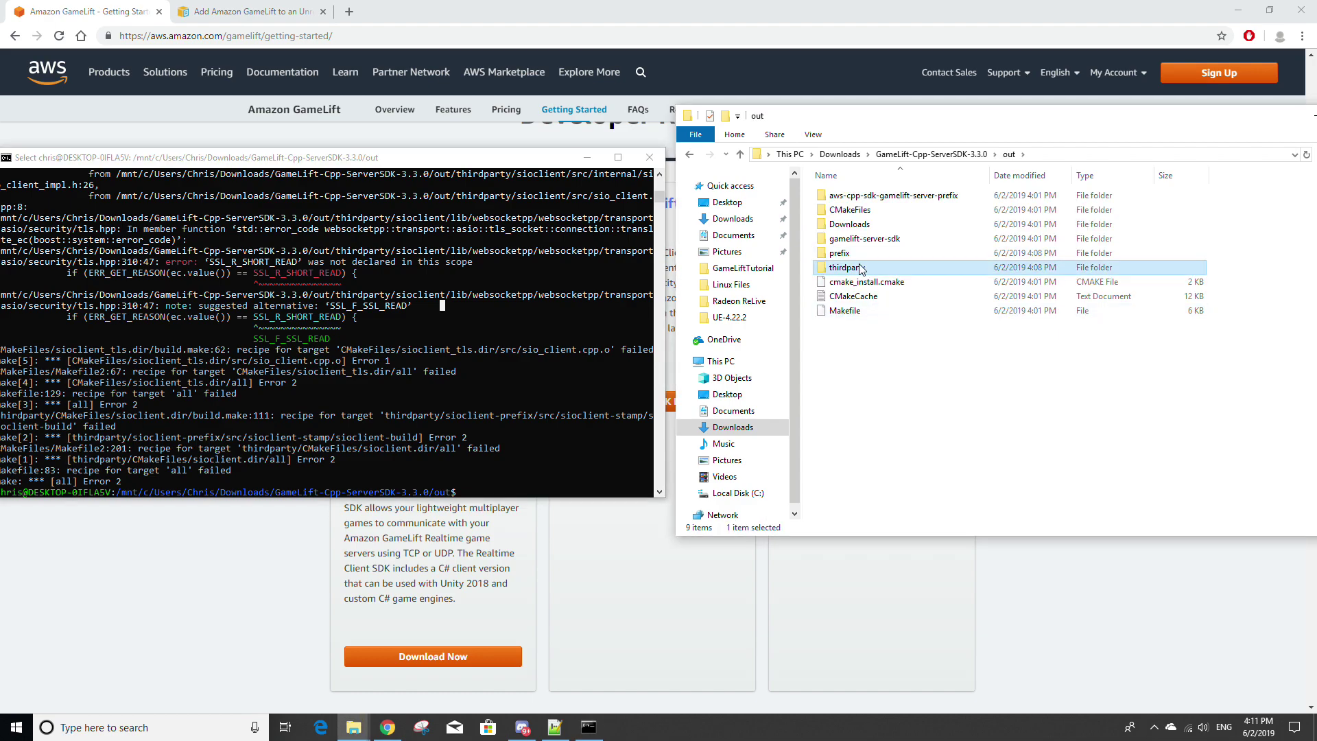
double_click(870, 271)
double_click(866, 268)
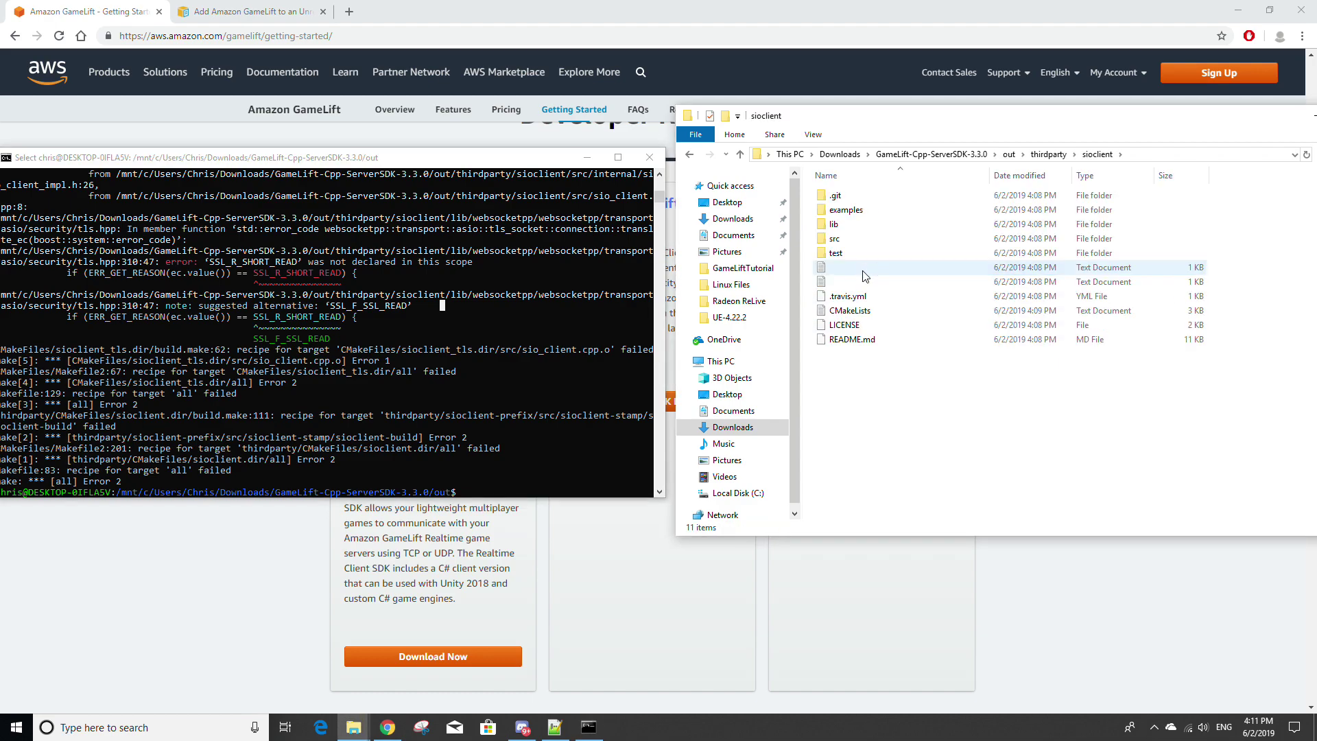
double_click(877, 231)
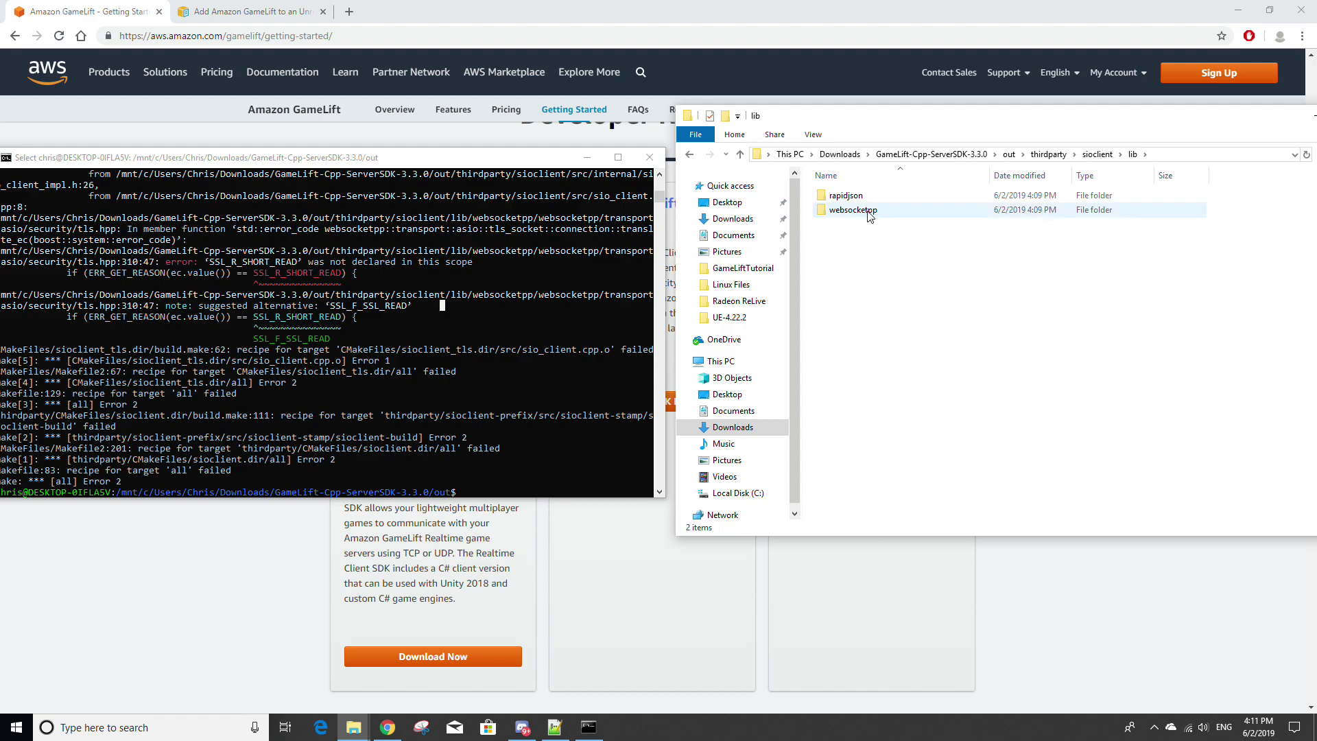
double_click(868, 210)
double_click(865, 267)
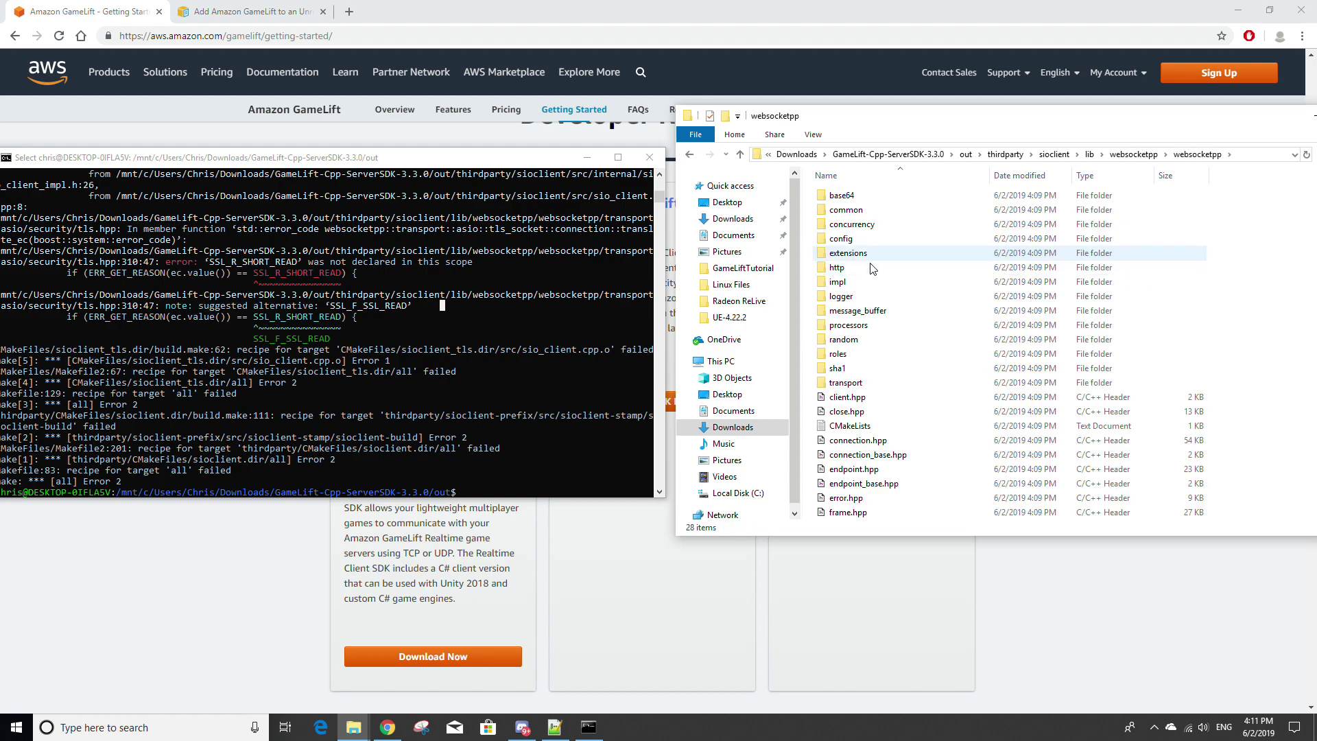
click(853, 386)
double_click(853, 385)
double_click(842, 196)
double_click(868, 197)
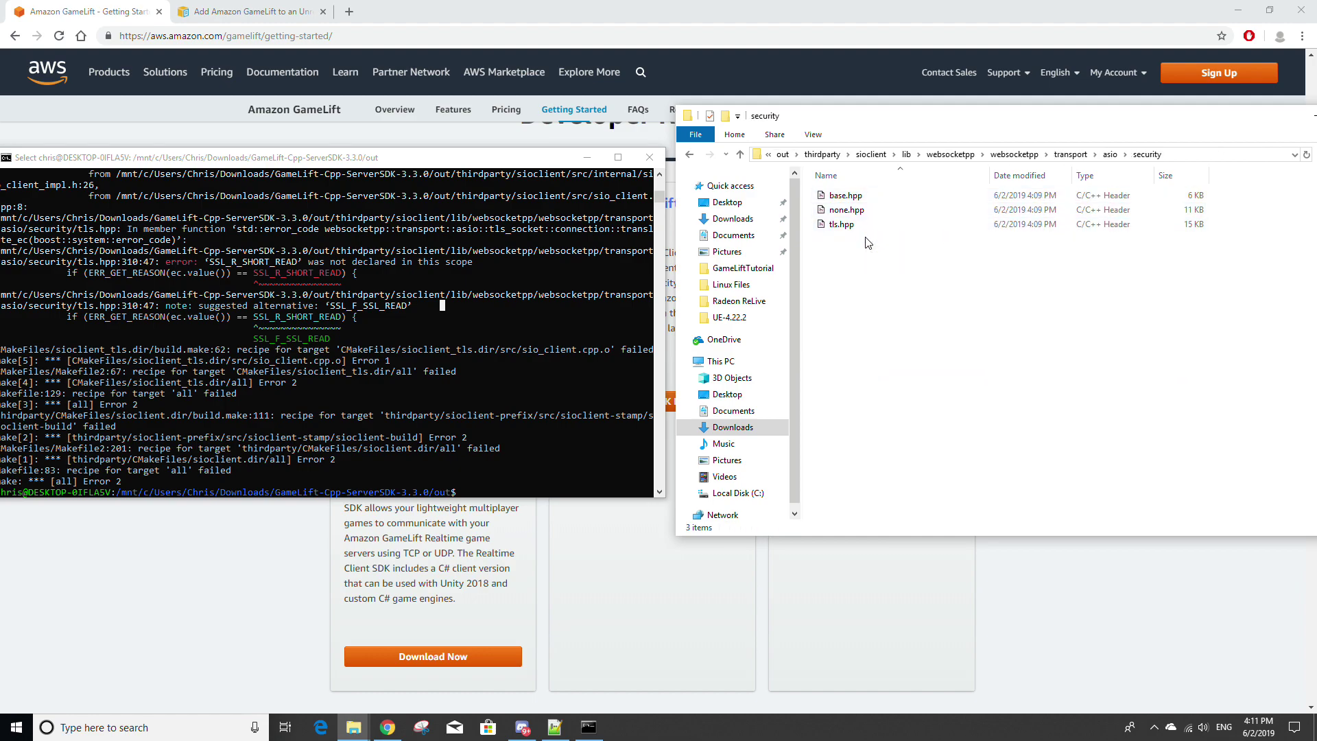
right_click(859, 225)
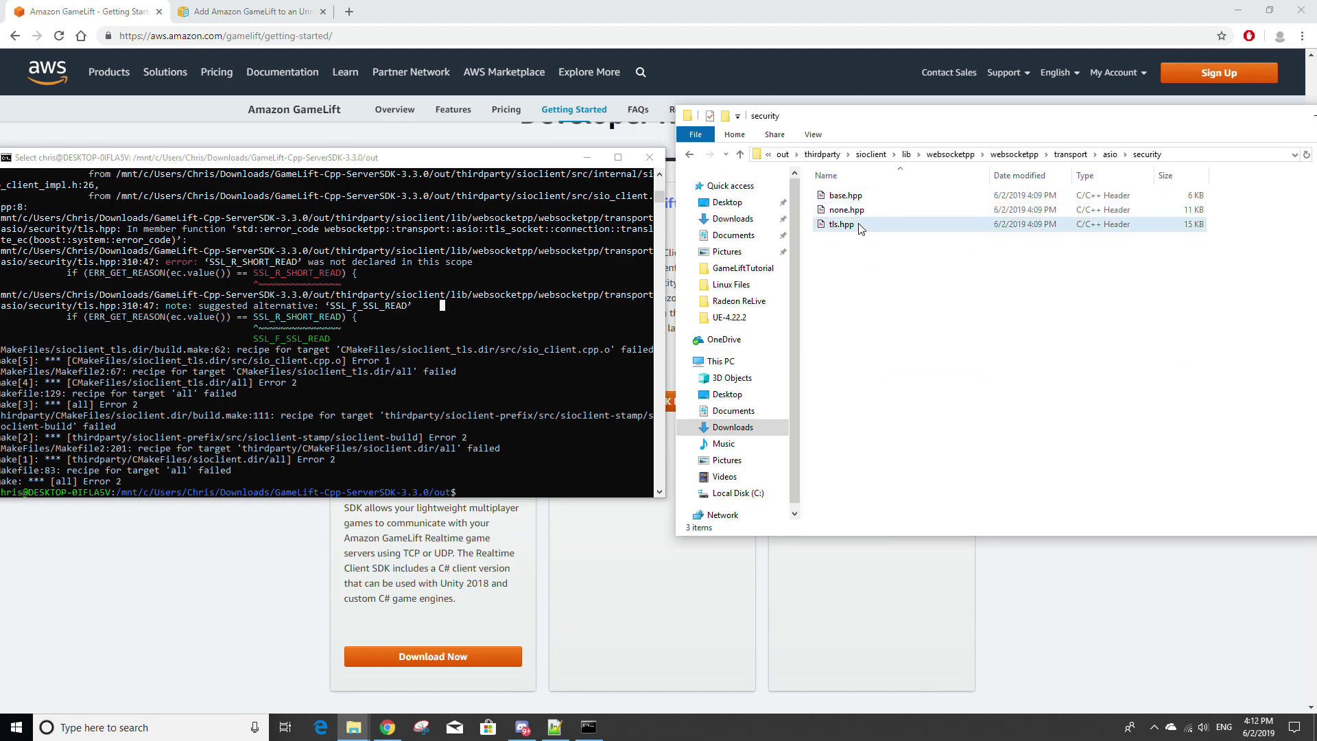
click(913, 309)
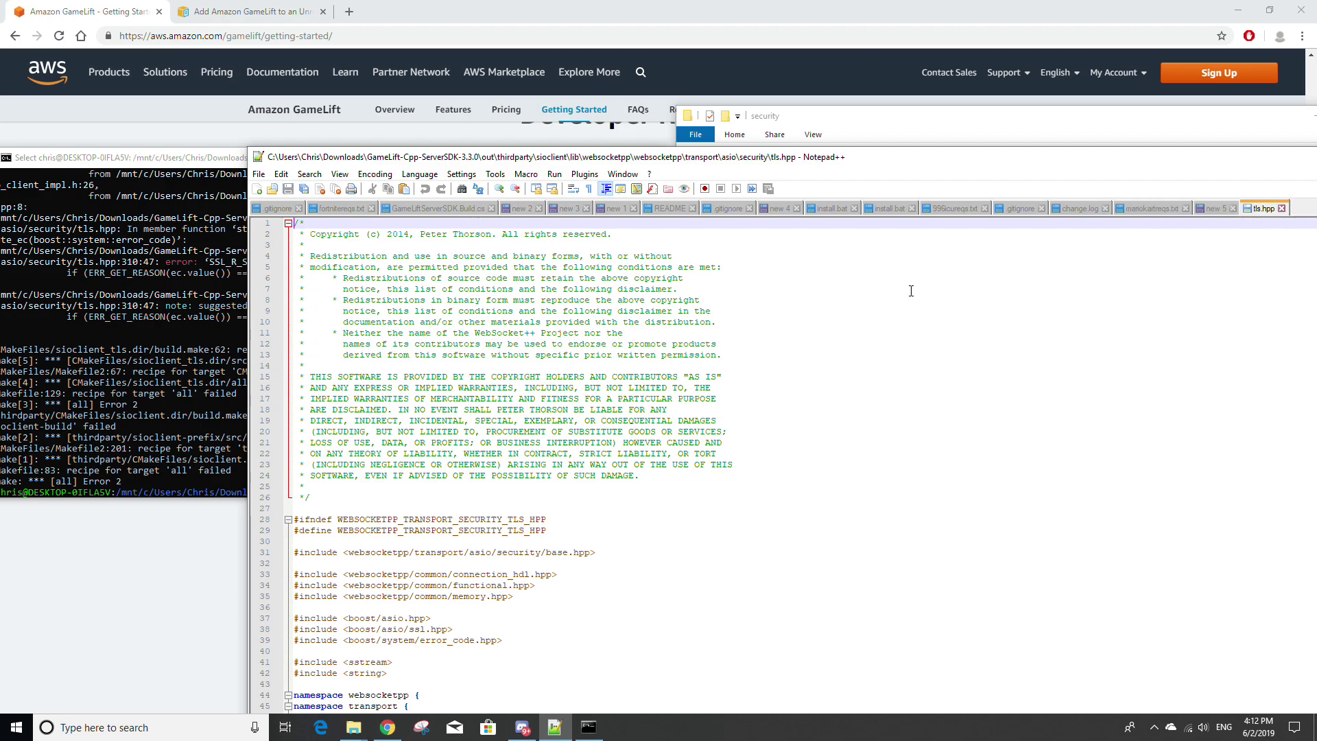
Step: Replace SSL_R_SHORT_READ with SSL_F_SSL_READ on line 310 of tls.hpp and save the file
click(828, 124)
drag(990, 74, 1024, 68)
scroll(916, 455, down, 20)
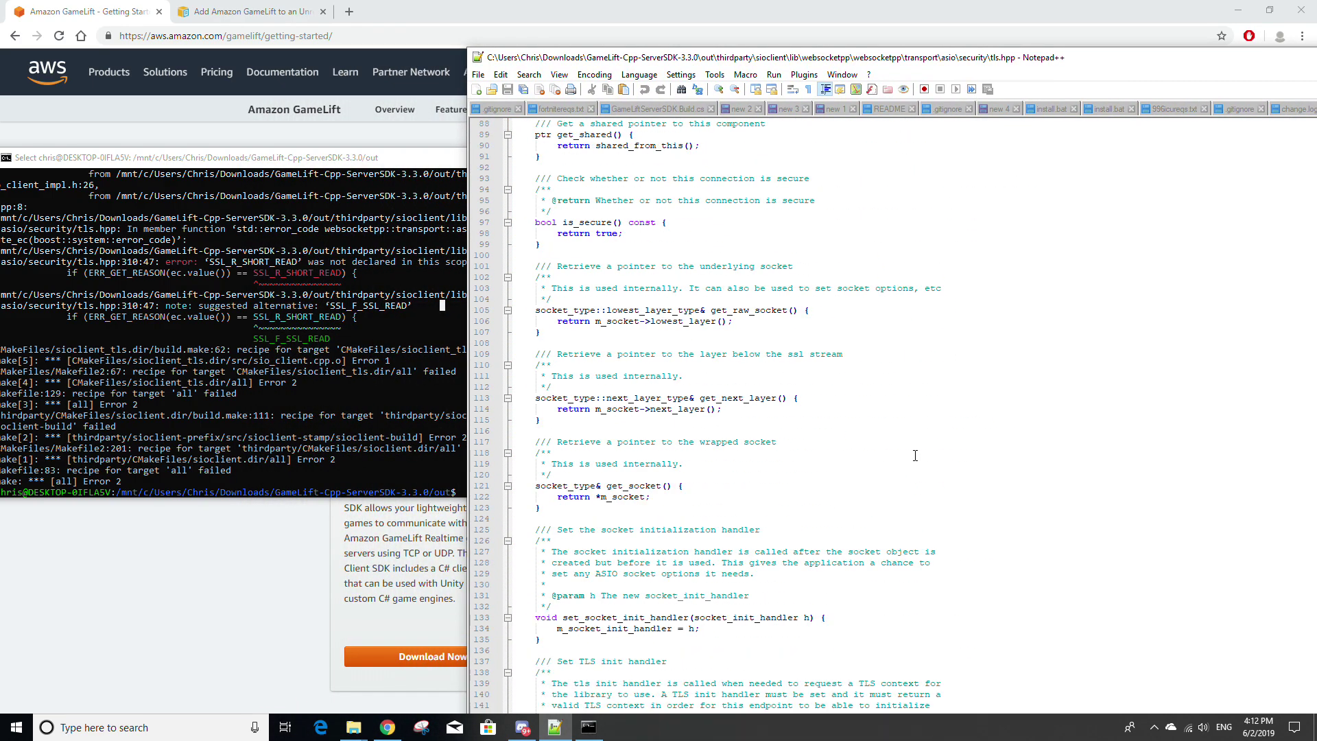
scroll(915, 456, down, 7)
scroll(811, 474, down, 20)
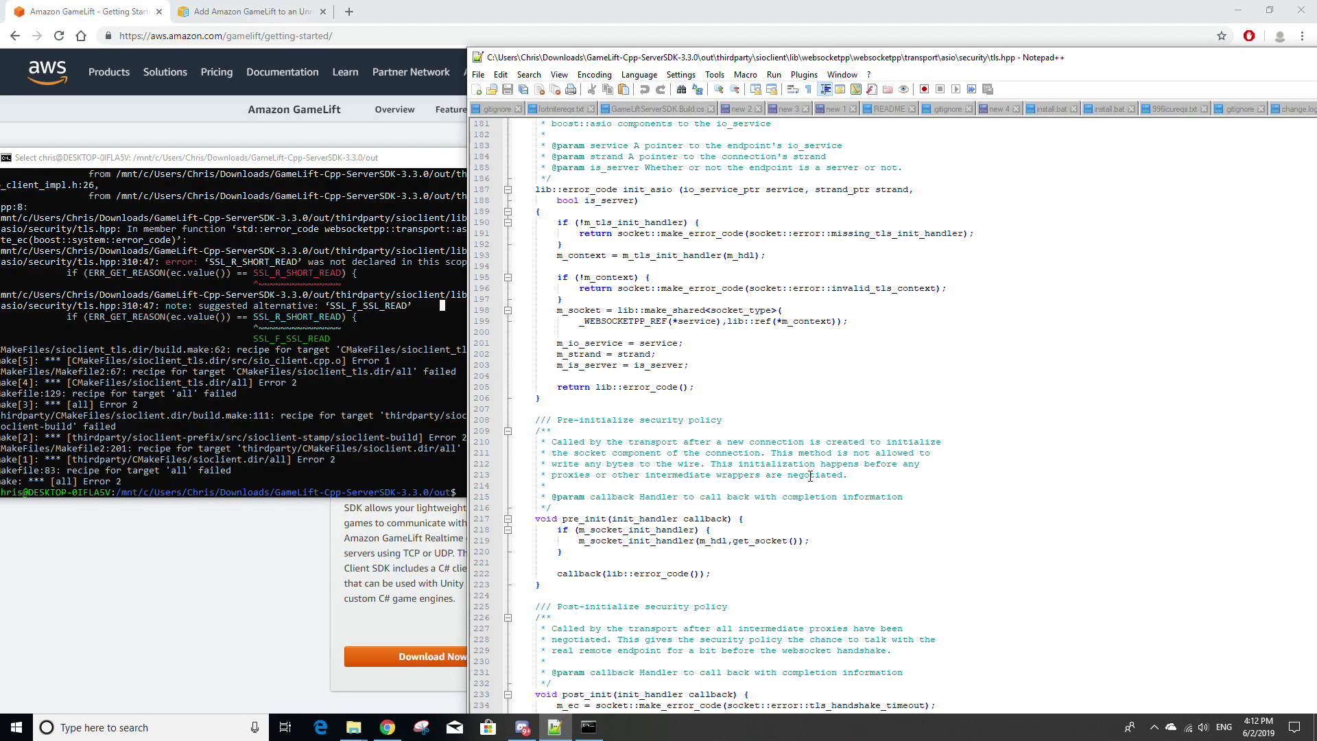
scroll(805, 484, down, 18)
scroll(596, 400, up, 8)
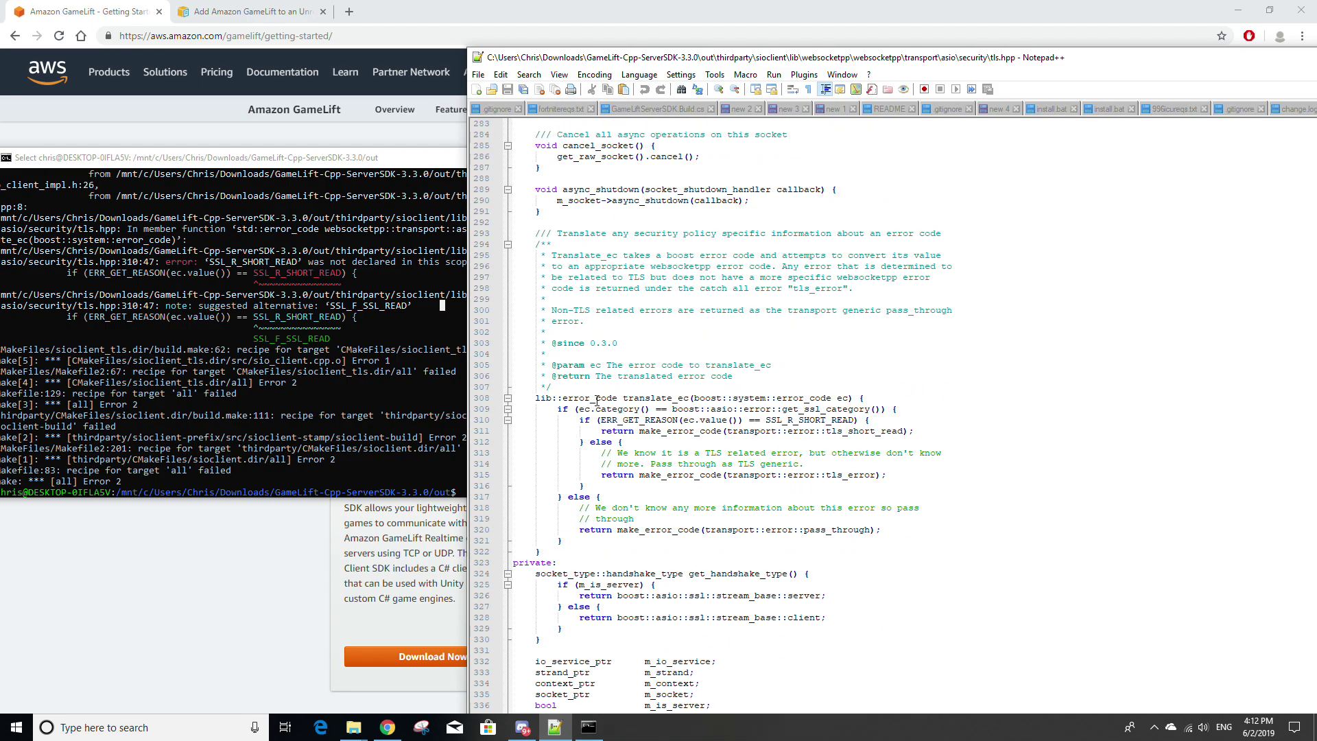
click(676, 419)
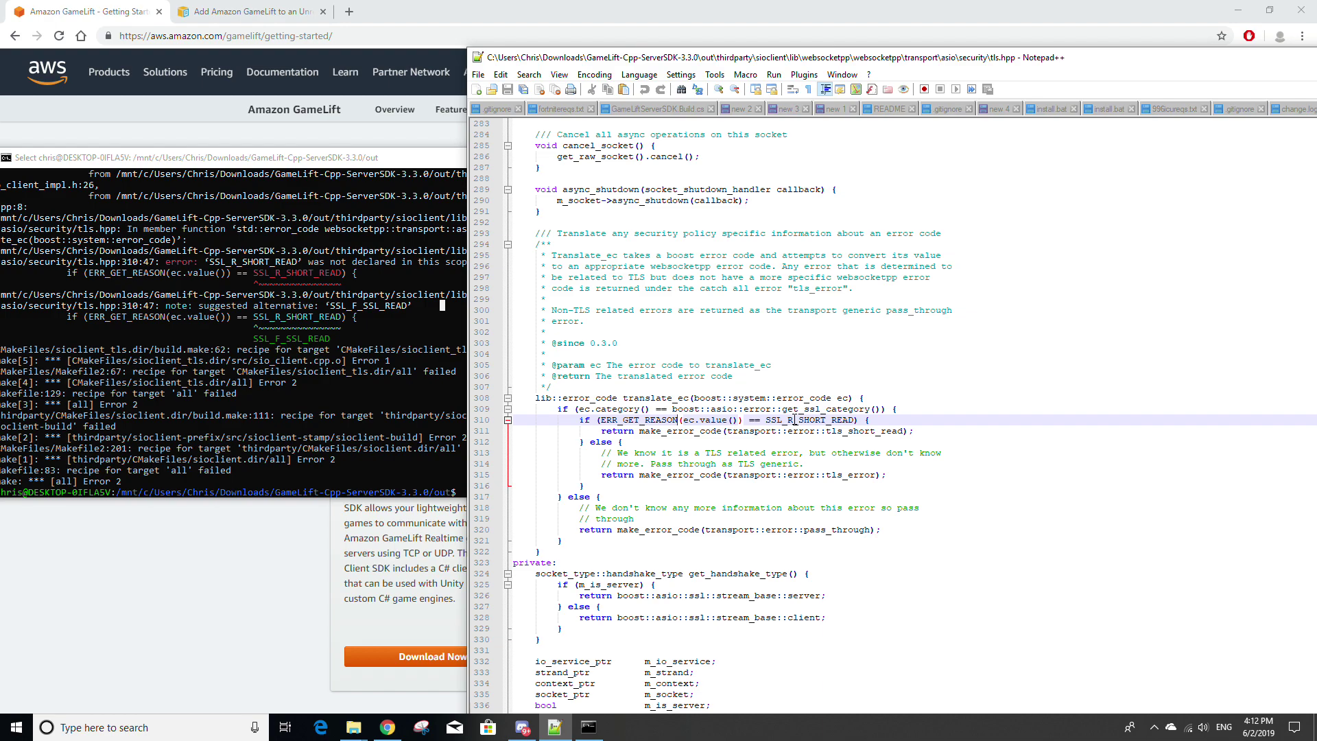
drag(824, 421, 792, 422)
text(F_SS)
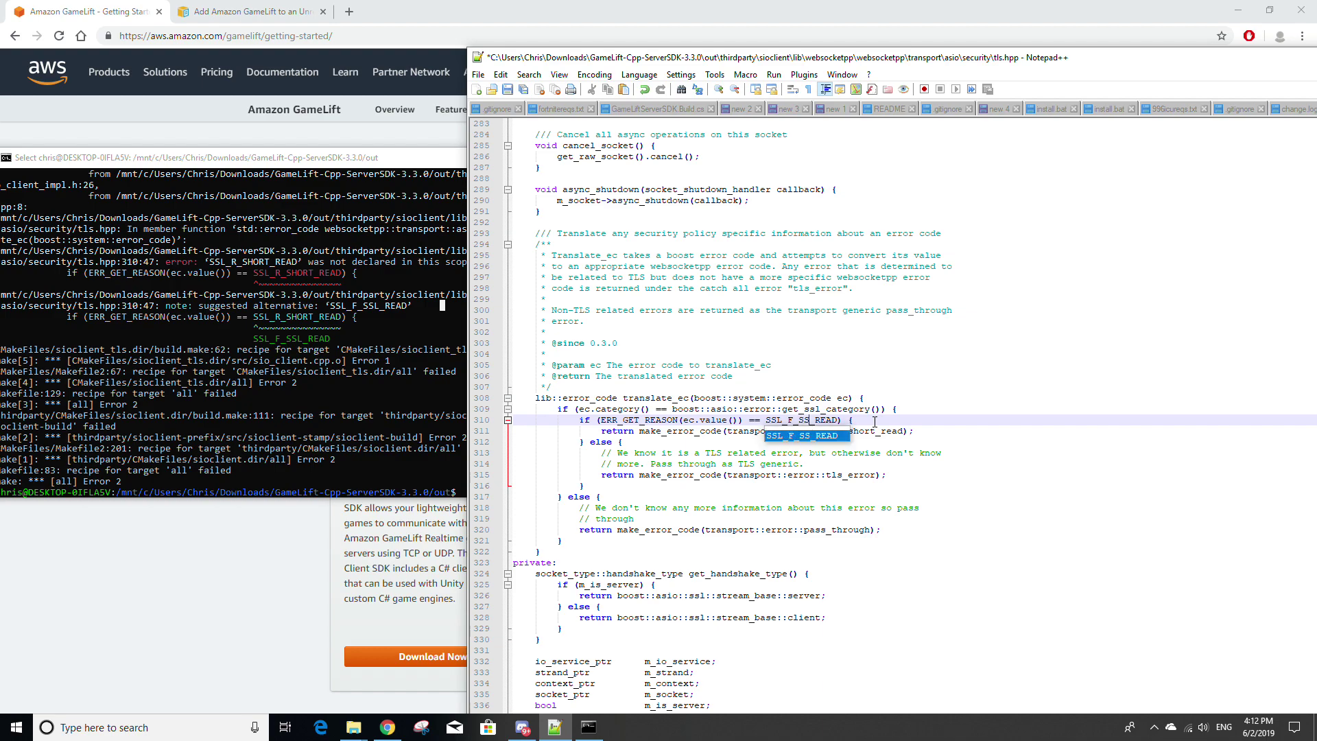
text(L)
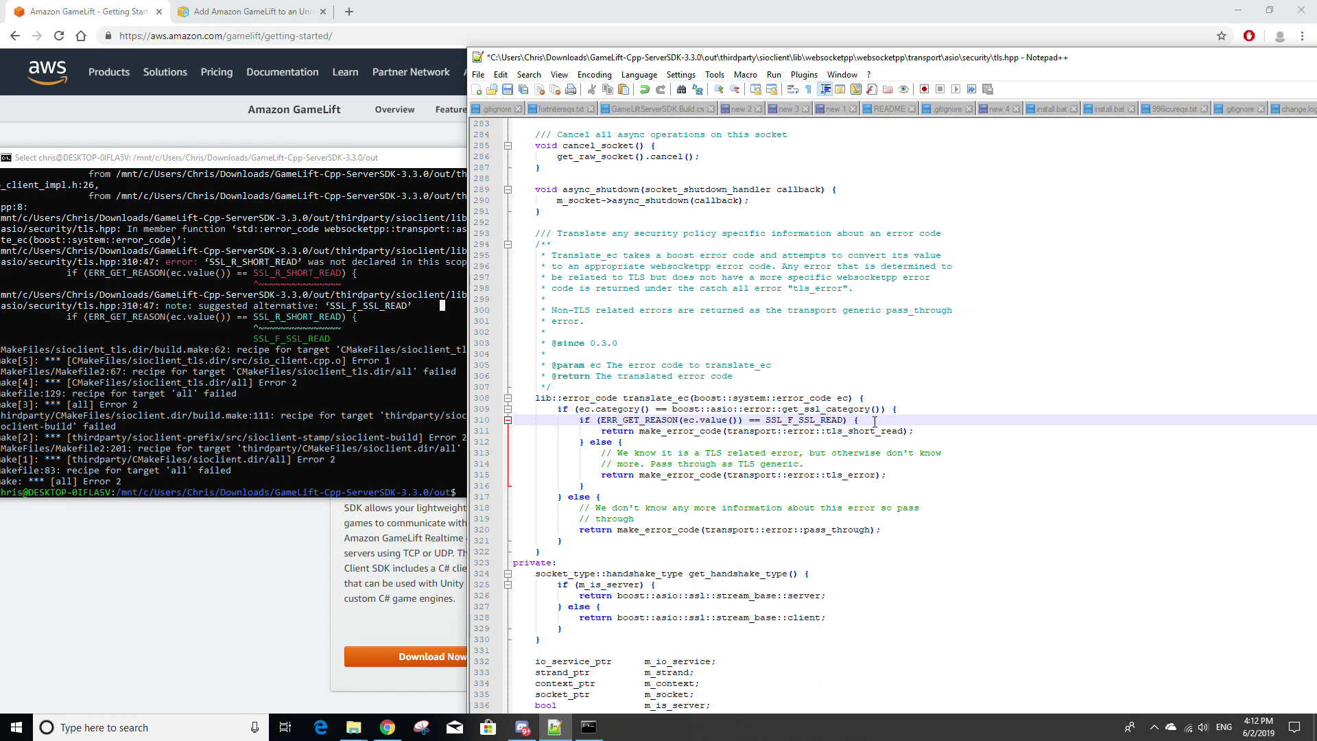
key(ctrl+s)
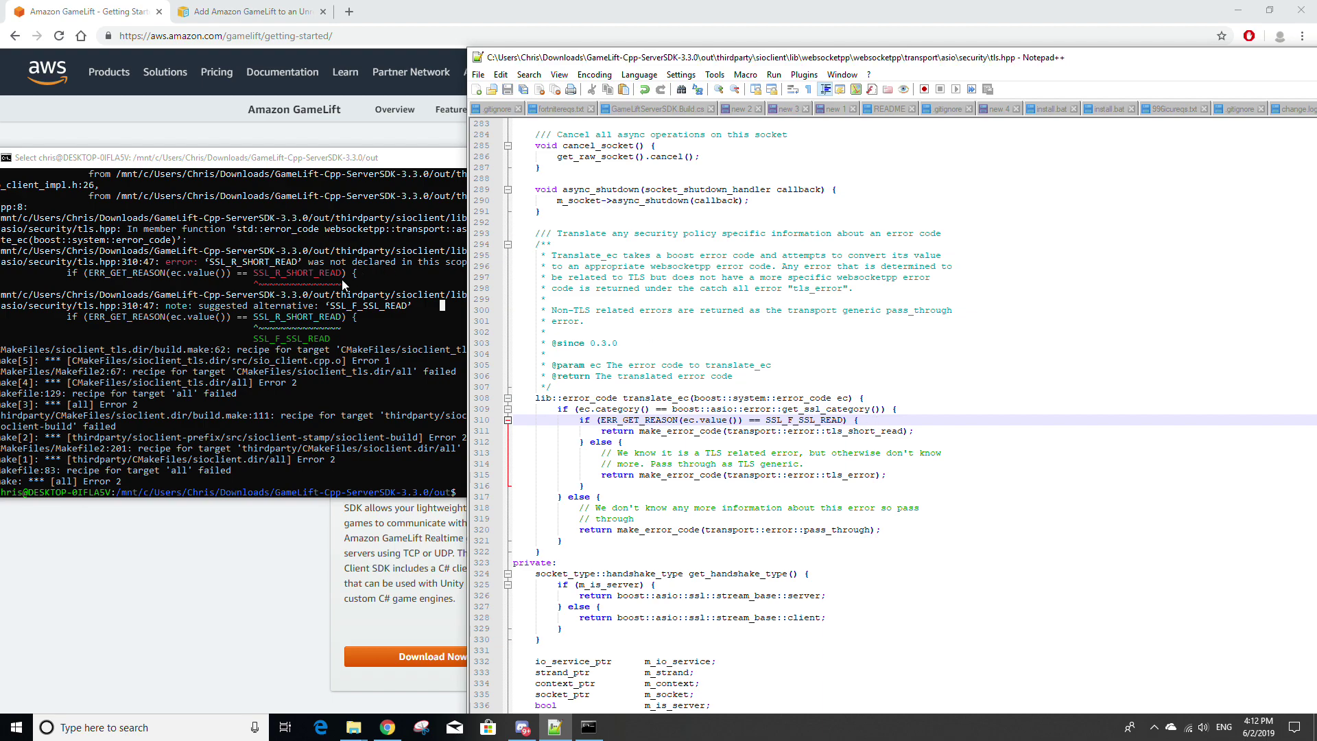
Step: Rerun sudo make in the terminal with the edited tls.hpp
click(342, 278)
text(sudo make)
key(Return)
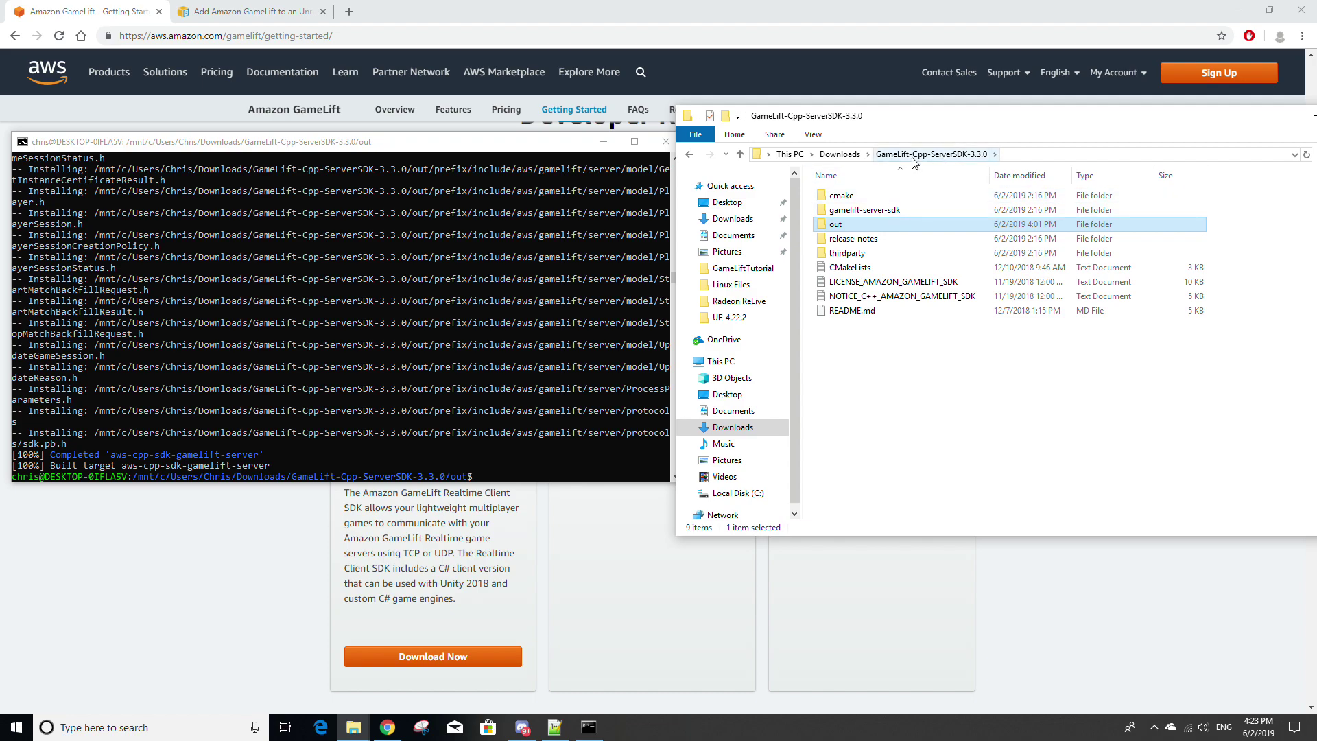
Step: Copy libaws-cpp-sdk-gamelift-server.so from the SDK's out\prefix\lib folder into Documents\Linux Files
double_click(869, 228)
double_click(881, 254)
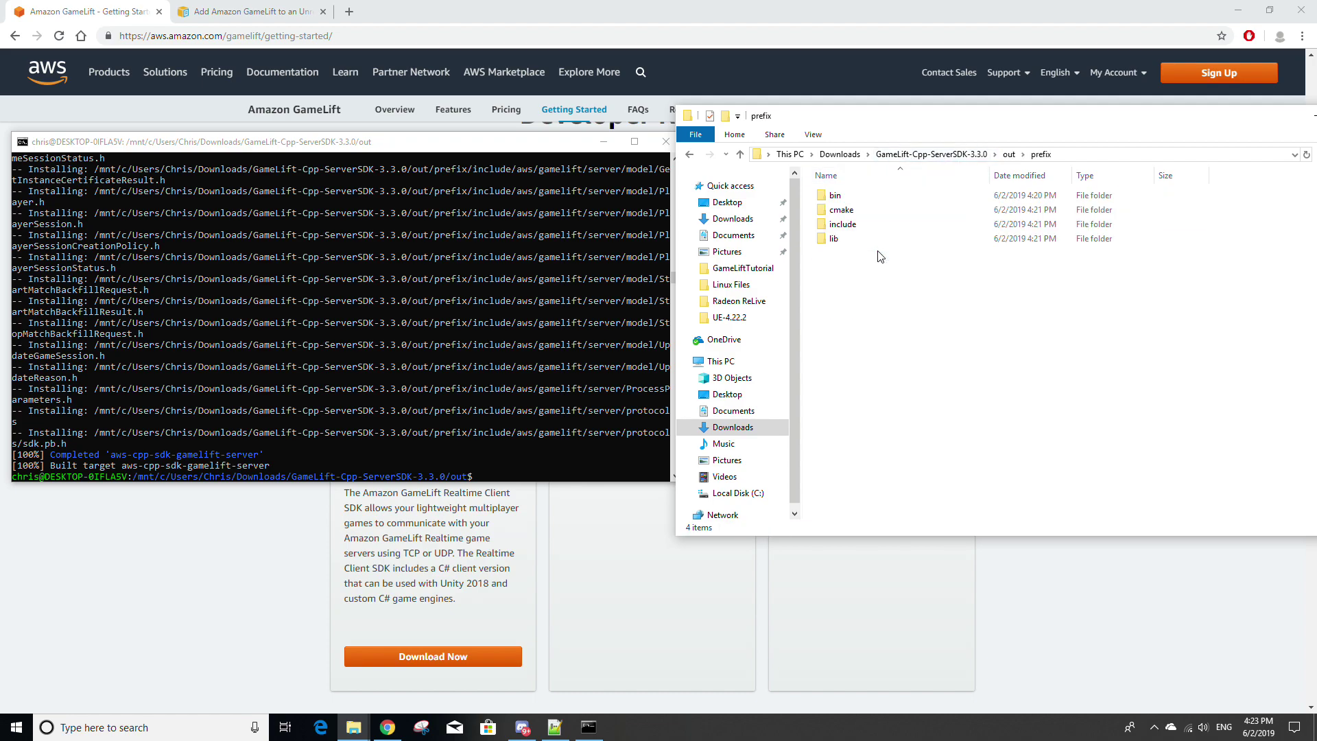
double_click(851, 239)
click(863, 212)
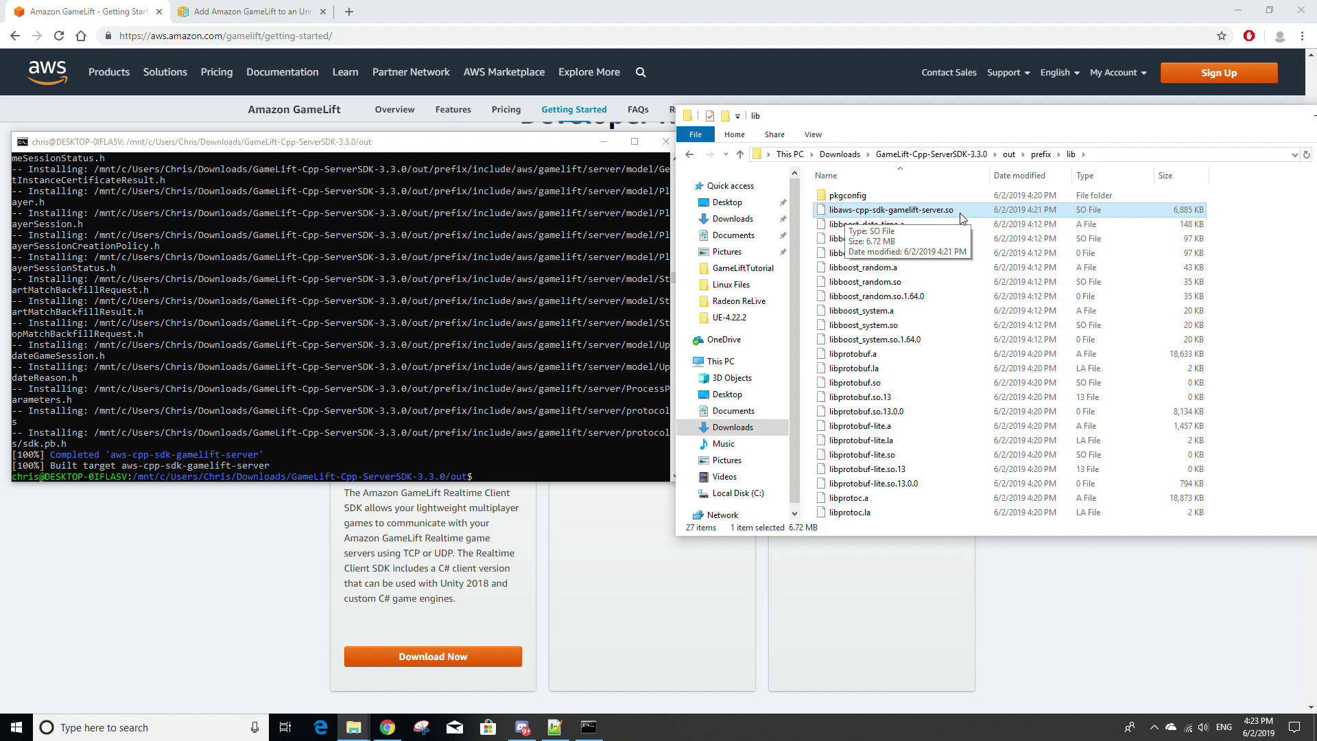
mouse_move(353, 727)
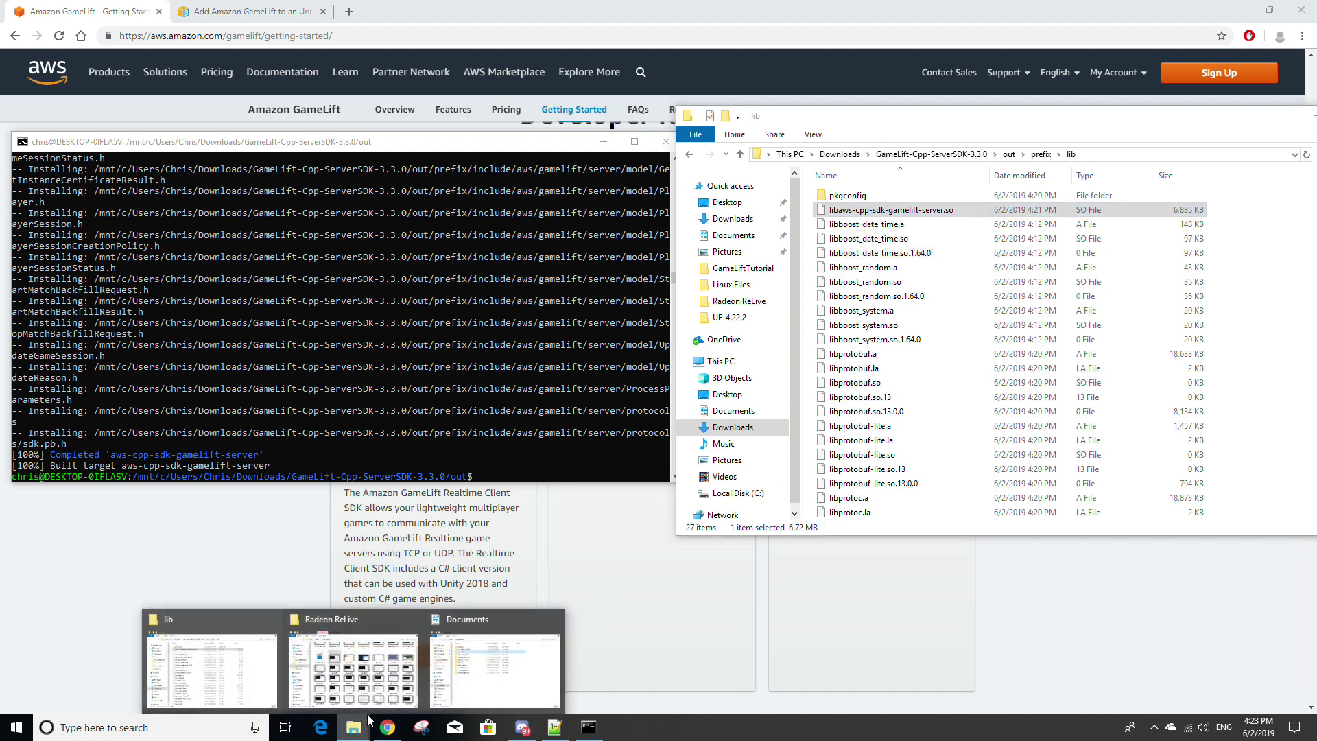
click(478, 675)
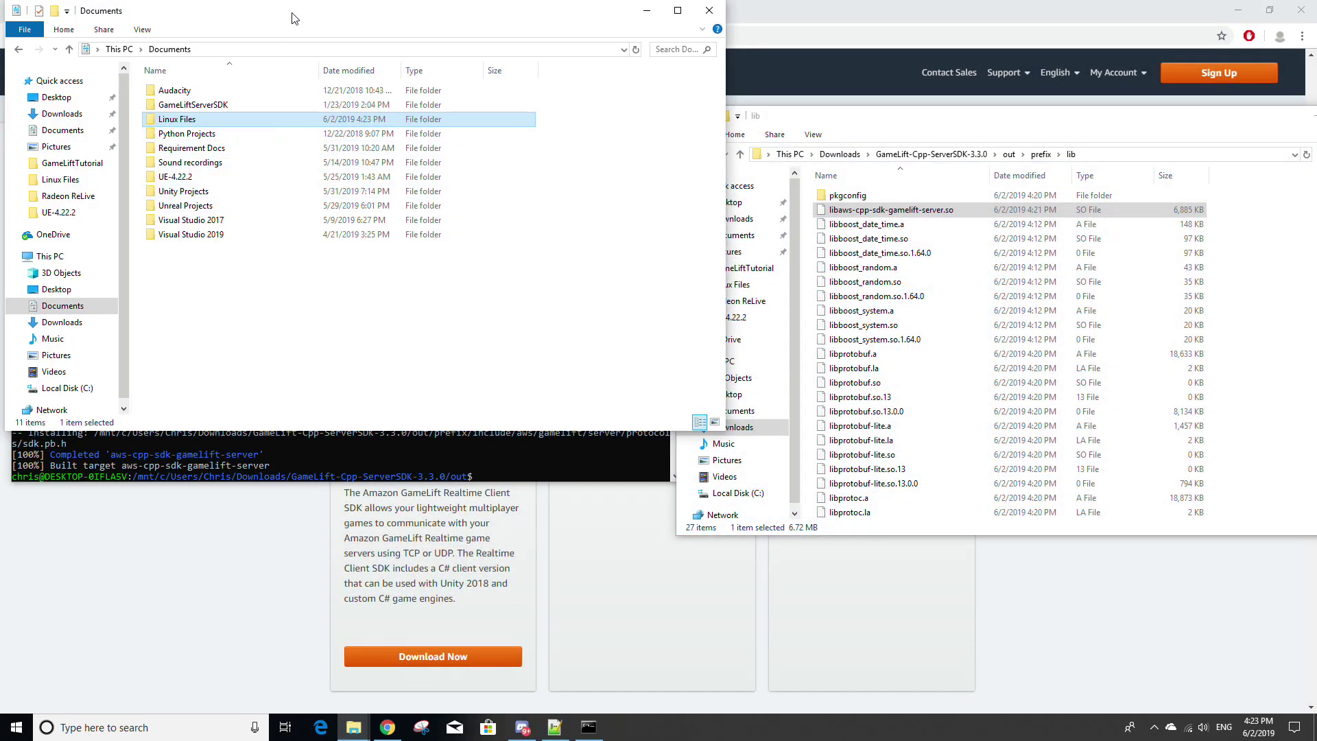
drag(288, 9, 342, 105)
double_click(275, 219)
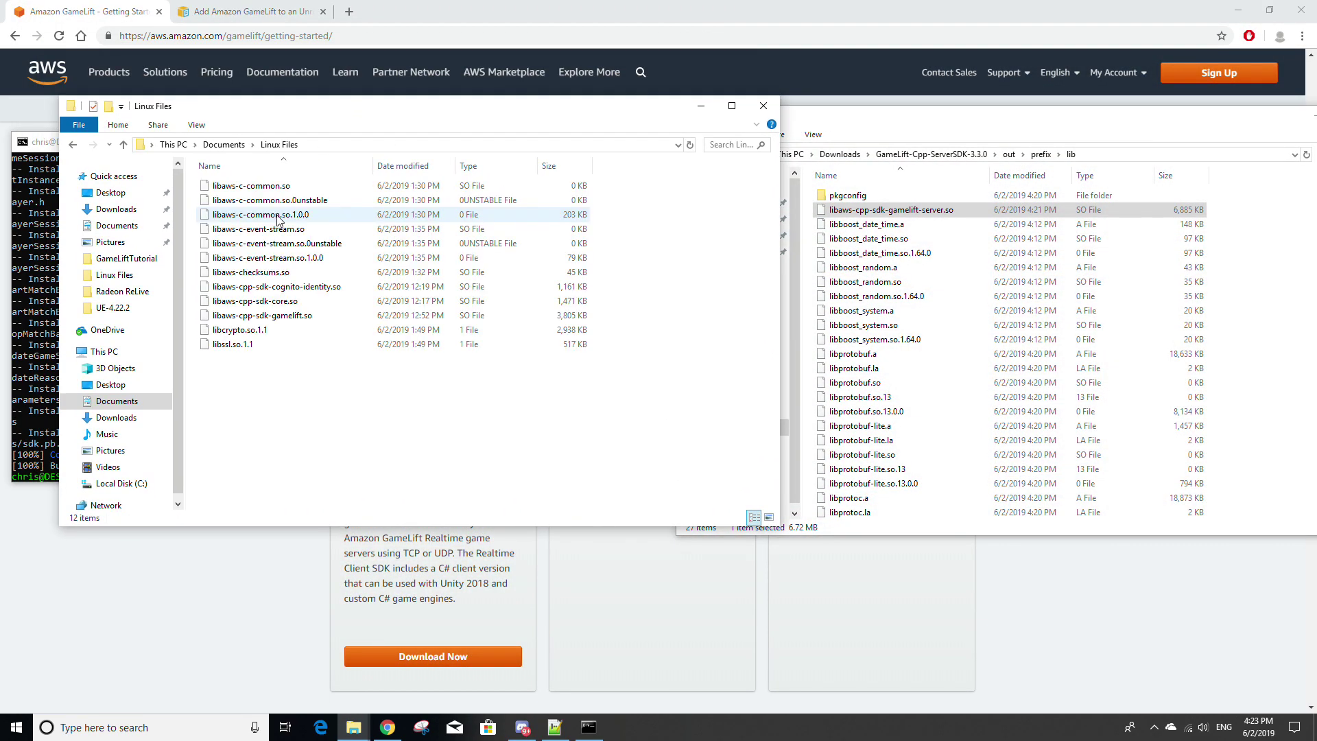
click(974, 217)
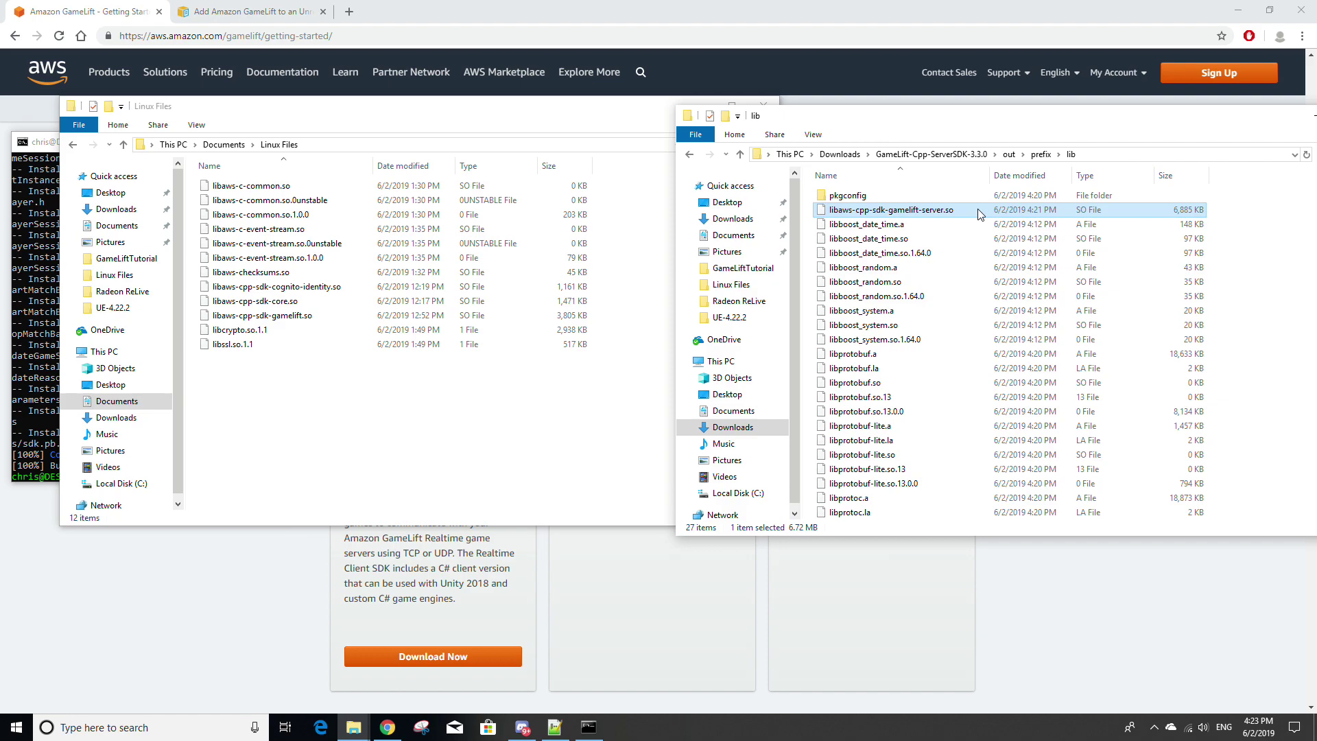
click(398, 421)
key(ctrl+v)
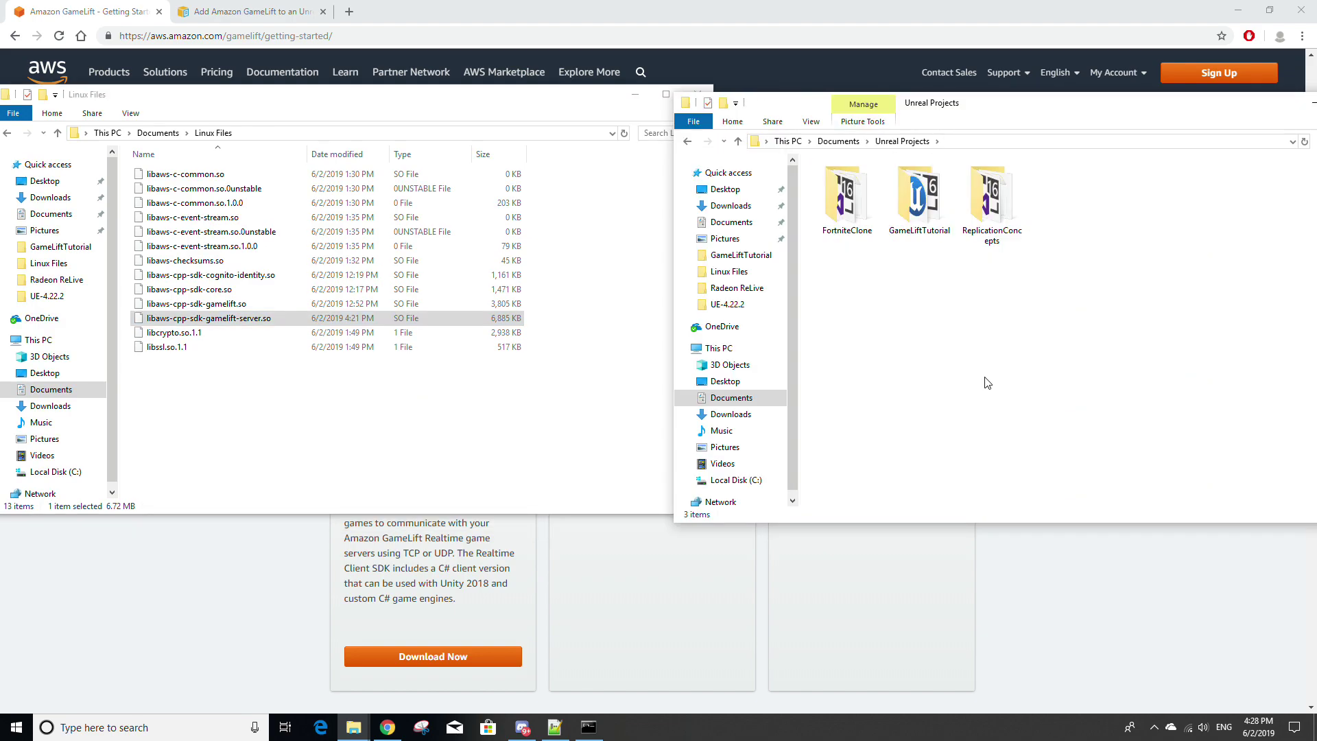
Step: Open Plugins\GameLiftServerSDK\ThirdParty\GameLiftServerSDK inside the GameLiftTutorial Unreal project
double_click(926, 219)
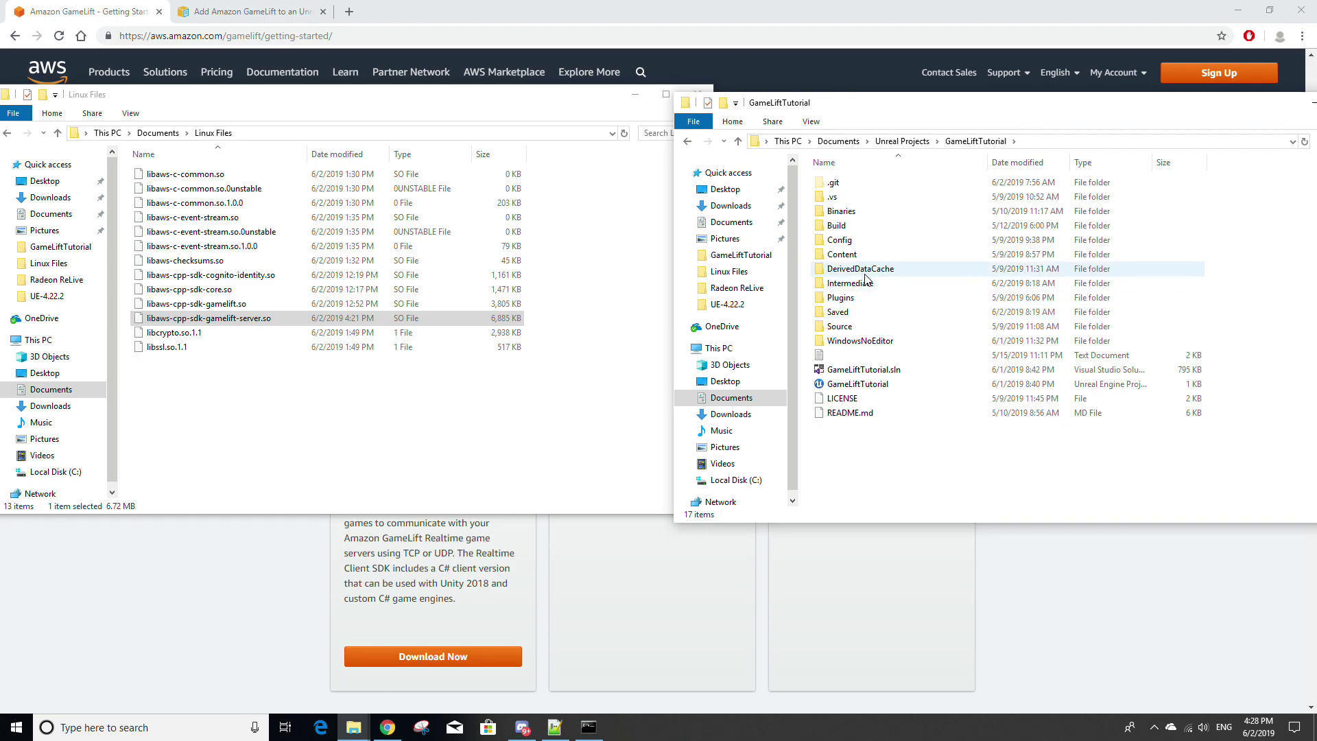
double_click(866, 297)
click(904, 203)
double_click(885, 197)
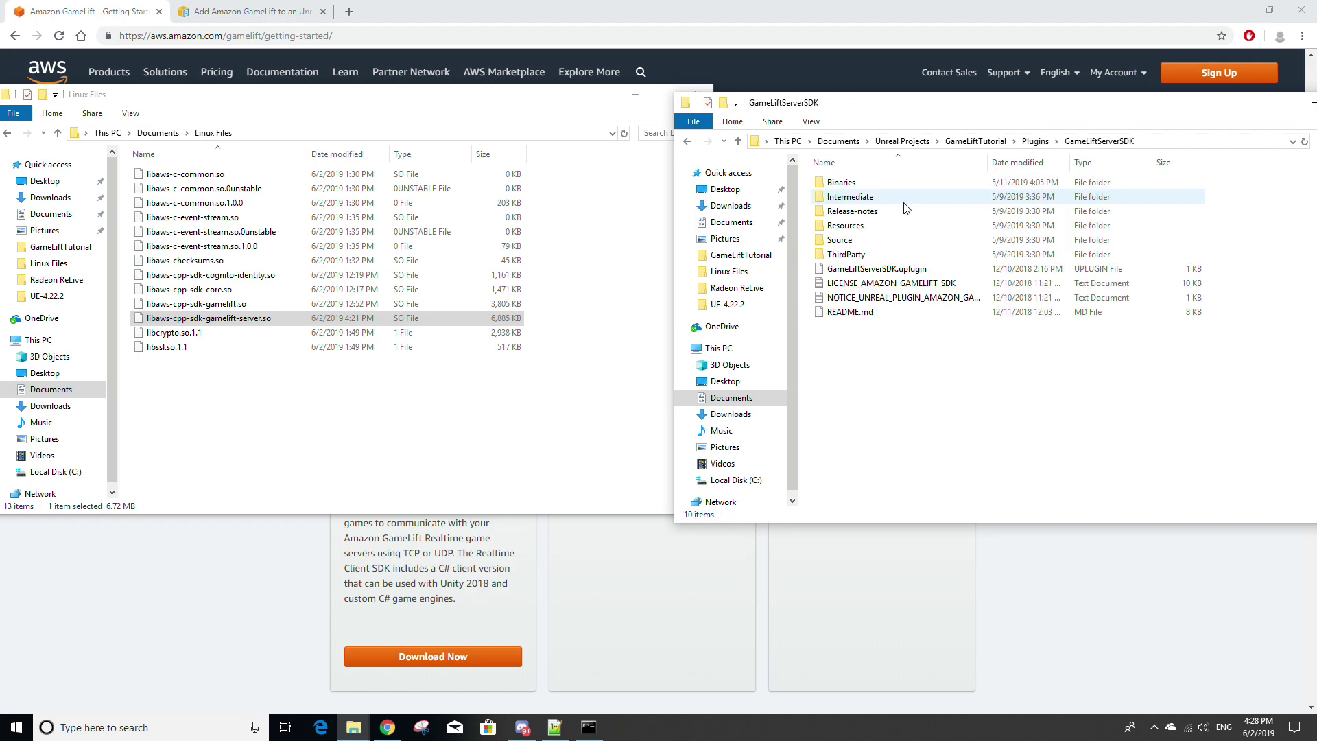
double_click(871, 255)
double_click(873, 182)
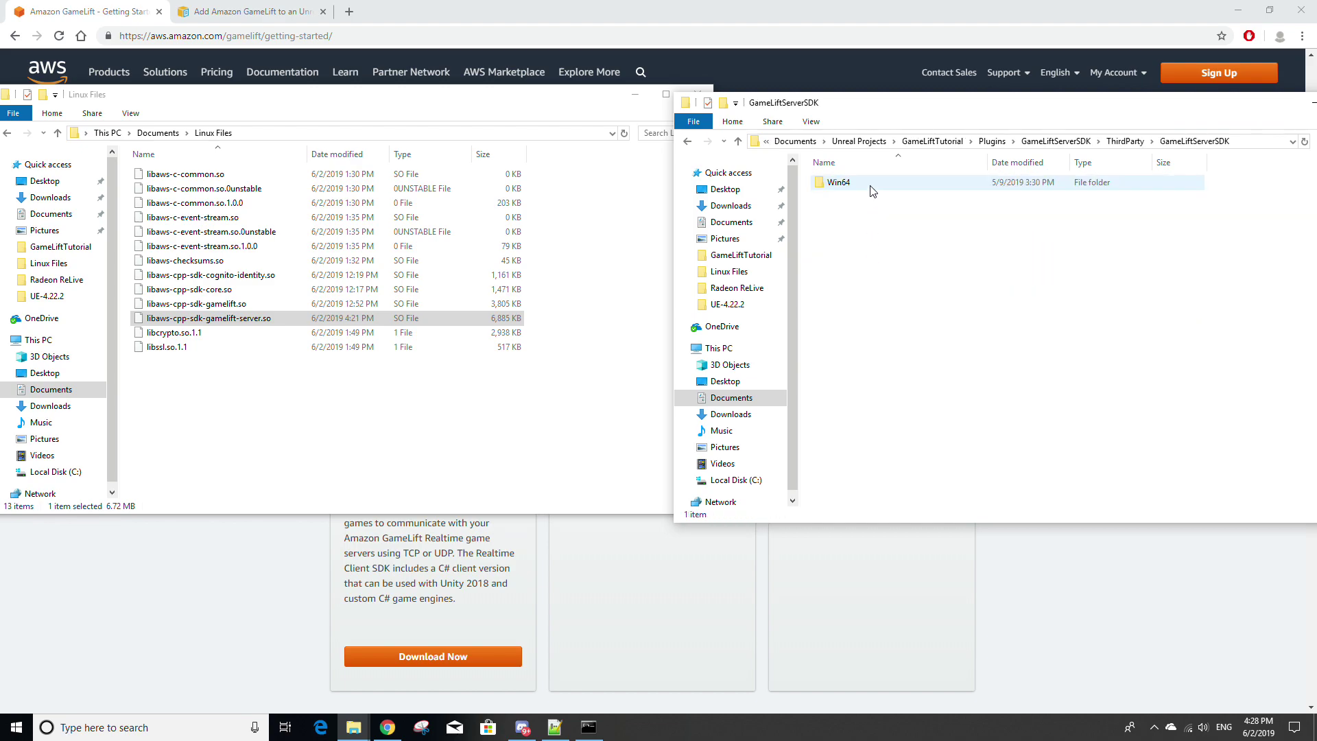
Step: Create a folder named Linux inside the server plugin's ThirdParty\GameLiftServerSDK folder
right_click(884, 242)
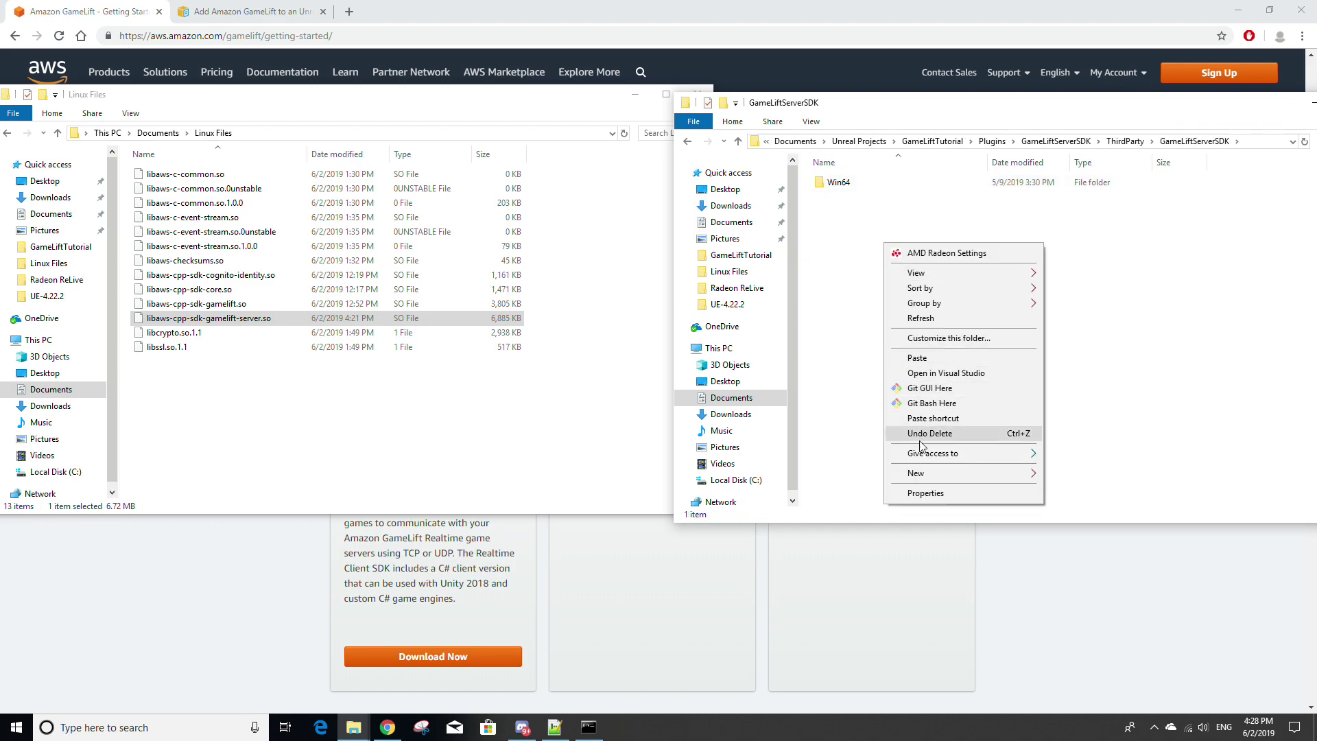
mouse_move(922, 475)
click(1090, 464)
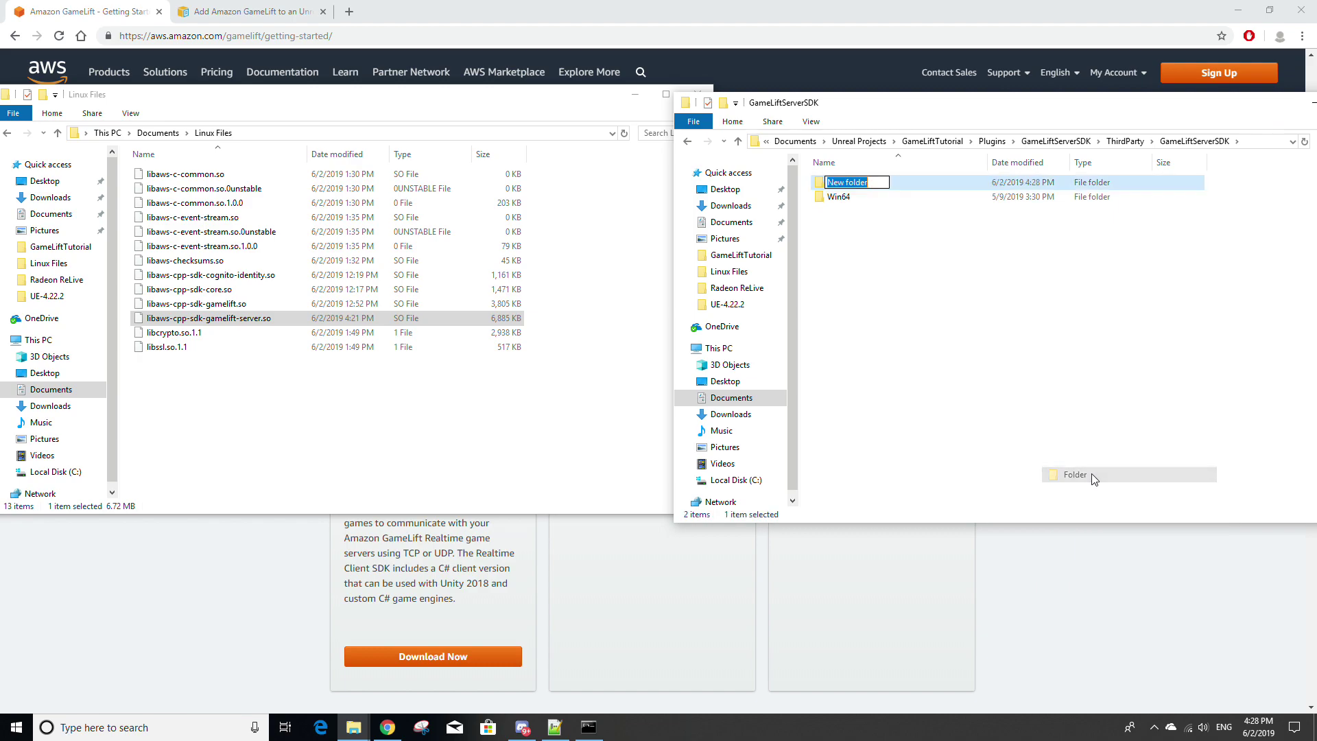
text(Linux)
key(Return)
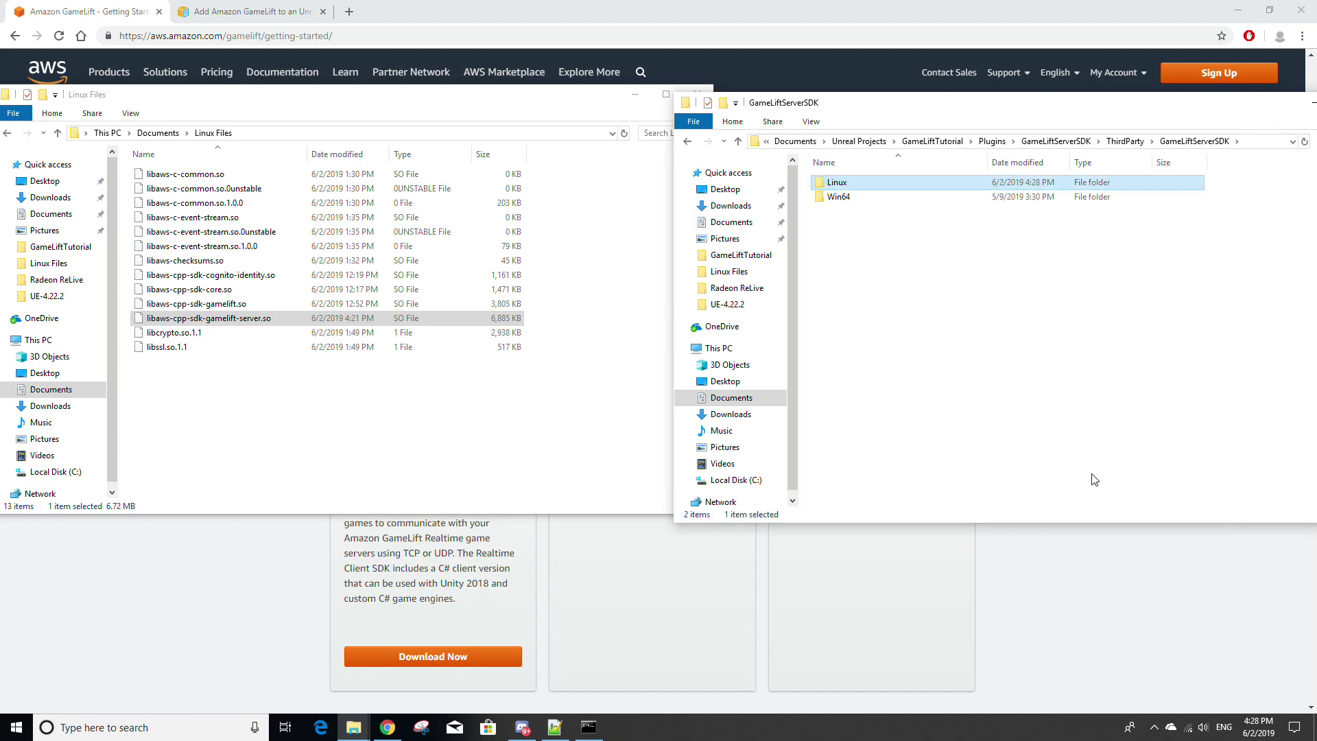
Step: Create a subfolder named x86_64-unknown-linux-gnu inside the GameLiftServerSDK Linux folder
double_click(921, 183)
right_click(884, 276)
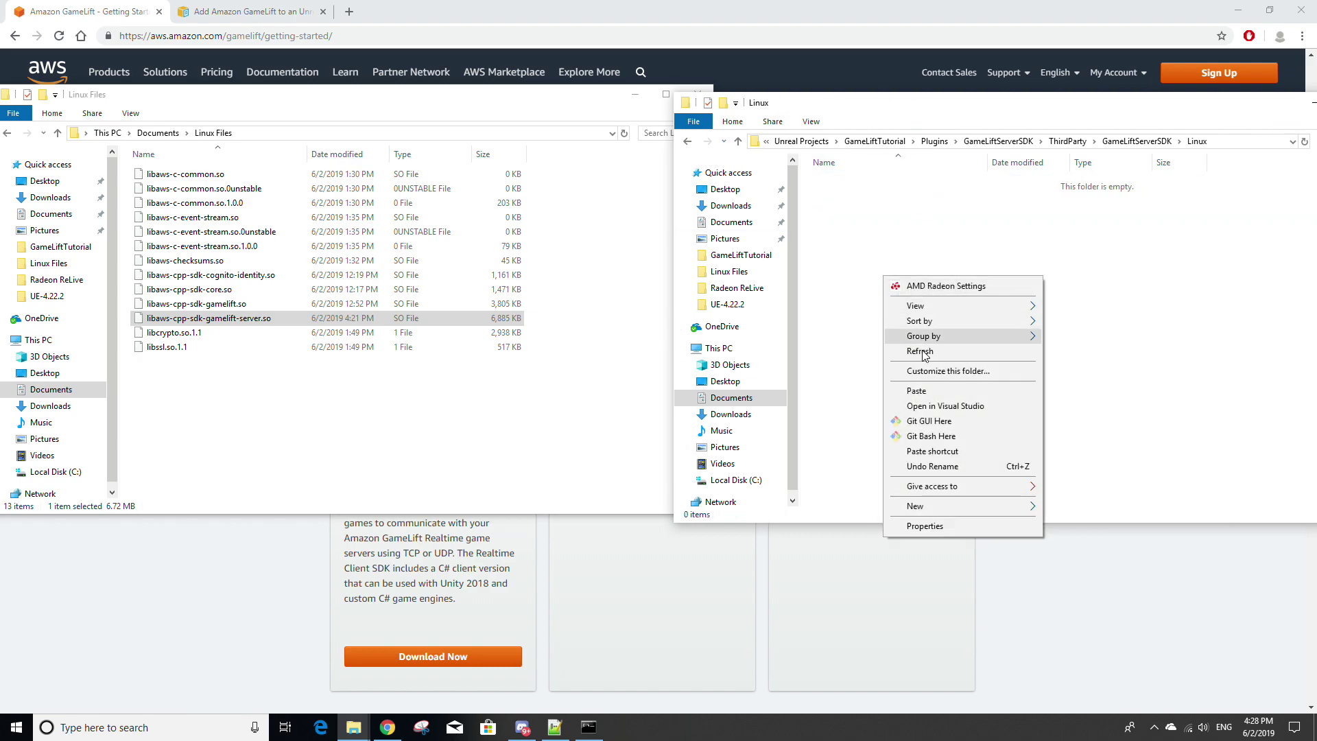
click(1110, 504)
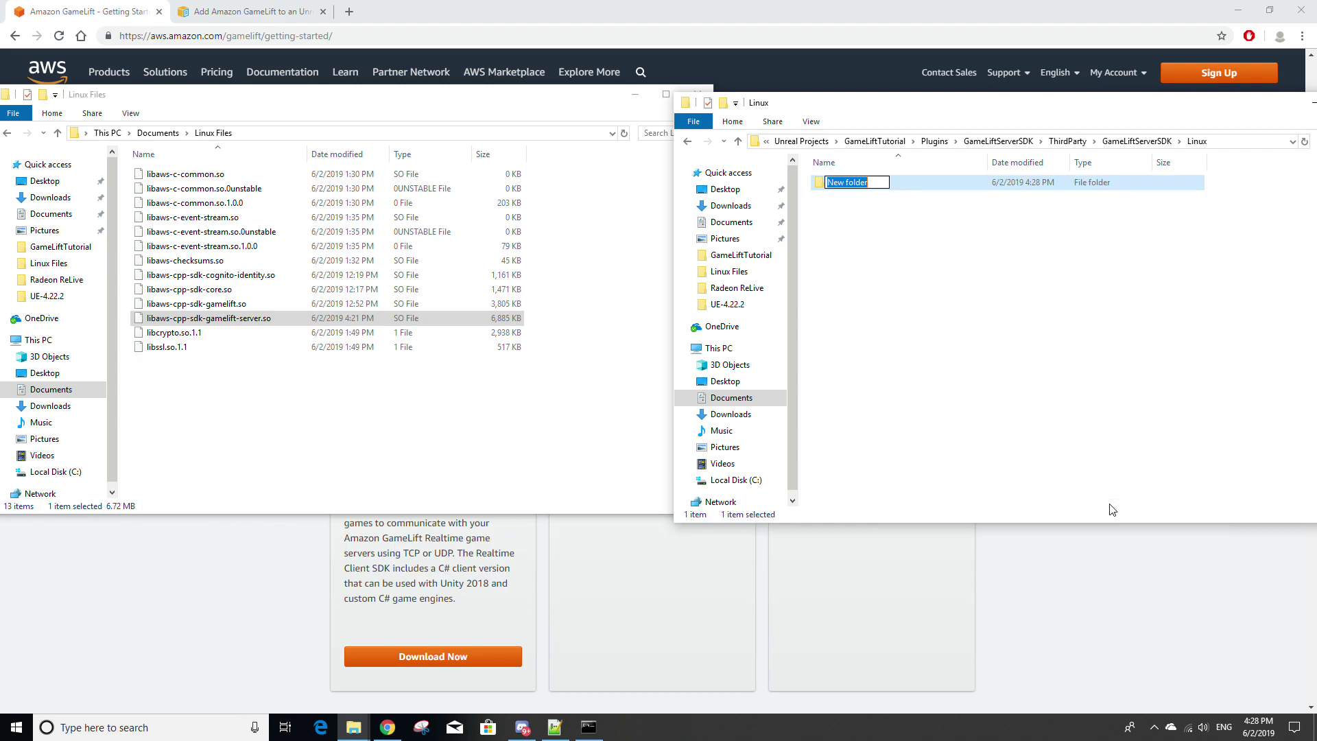
text(x86_64-unknown-linu)
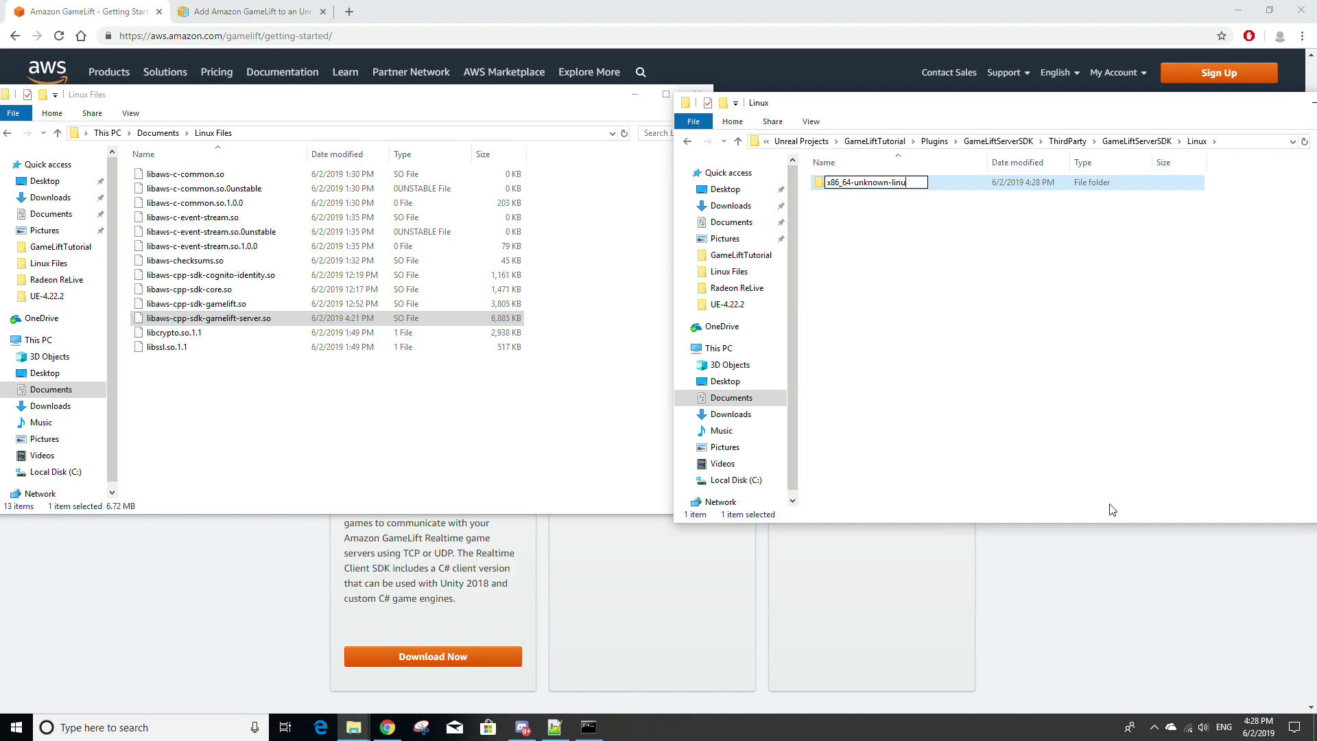
text(x-gnu)
key(Return)
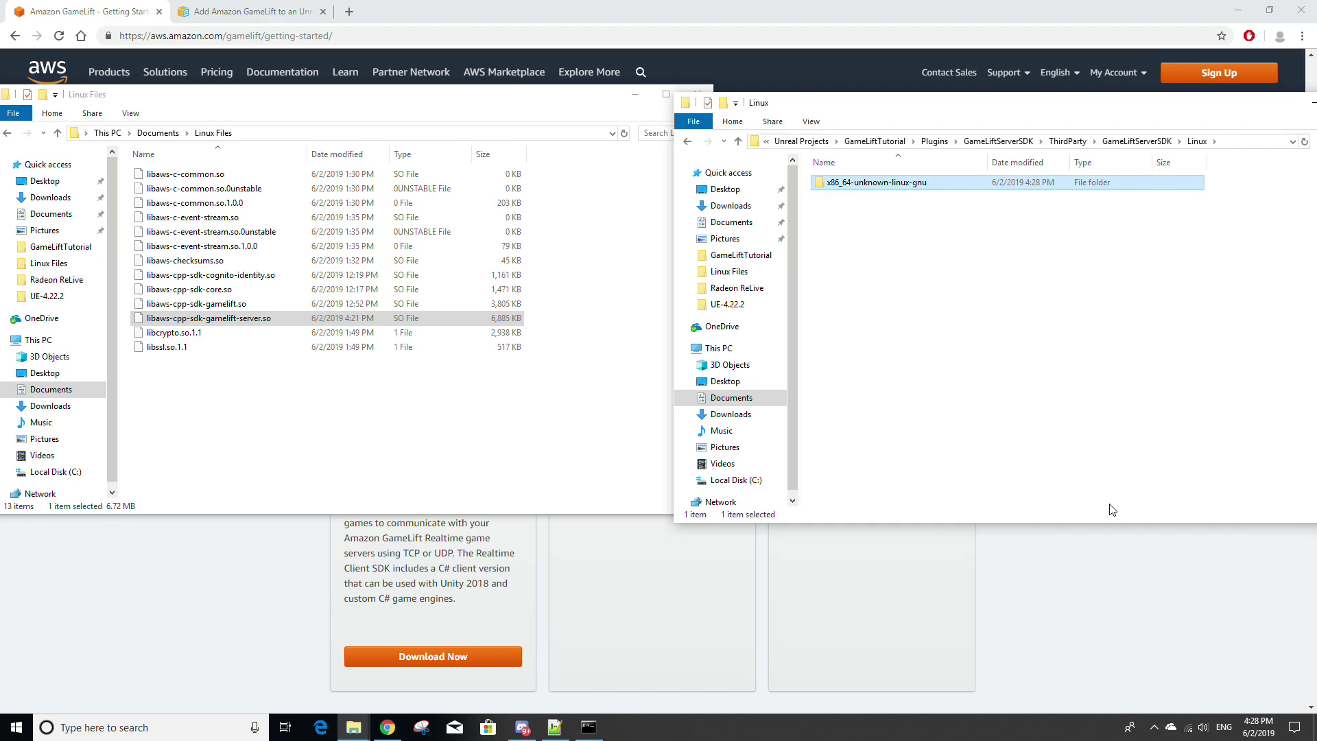
Step: Copy libaws-cpp-sdk-gamelift-server.so from Linux Files into the x86_64-unknown-linux-gnu folder
double_click(971, 184)
click(240, 324)
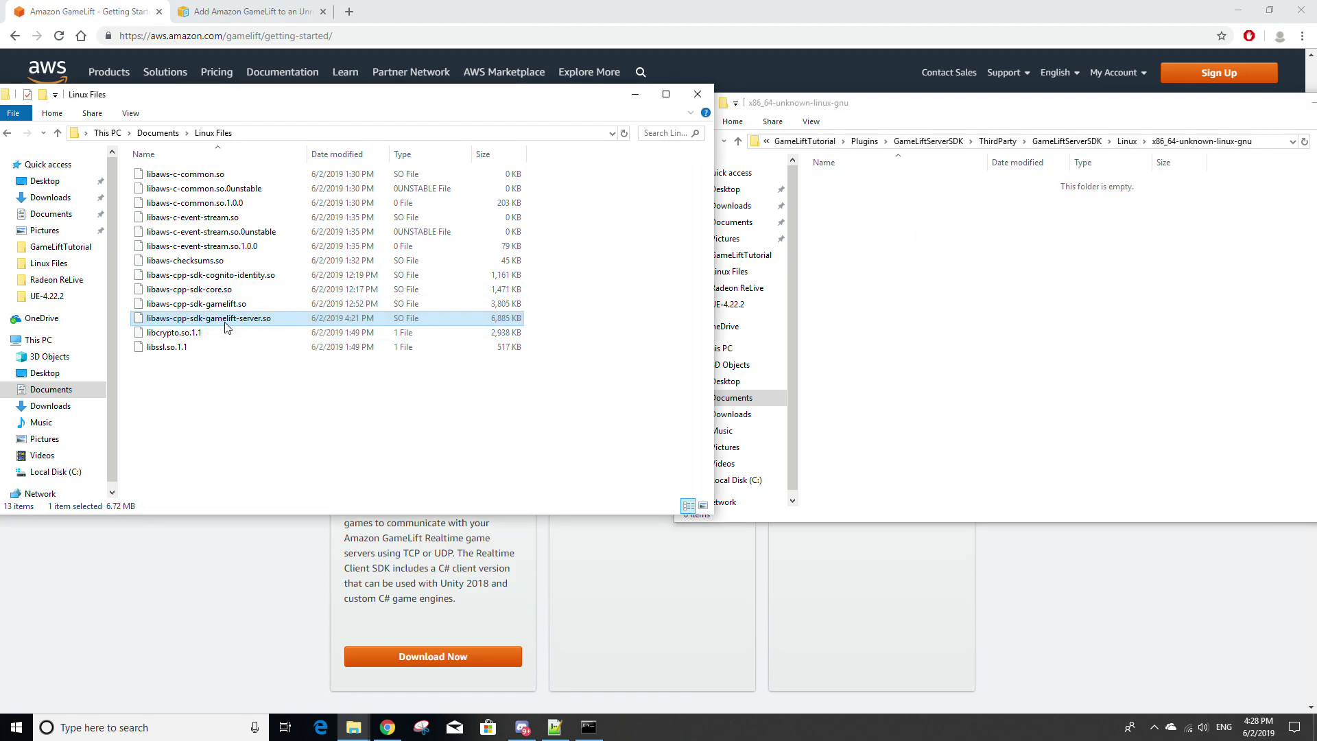
drag(262, 323, 1000, 247)
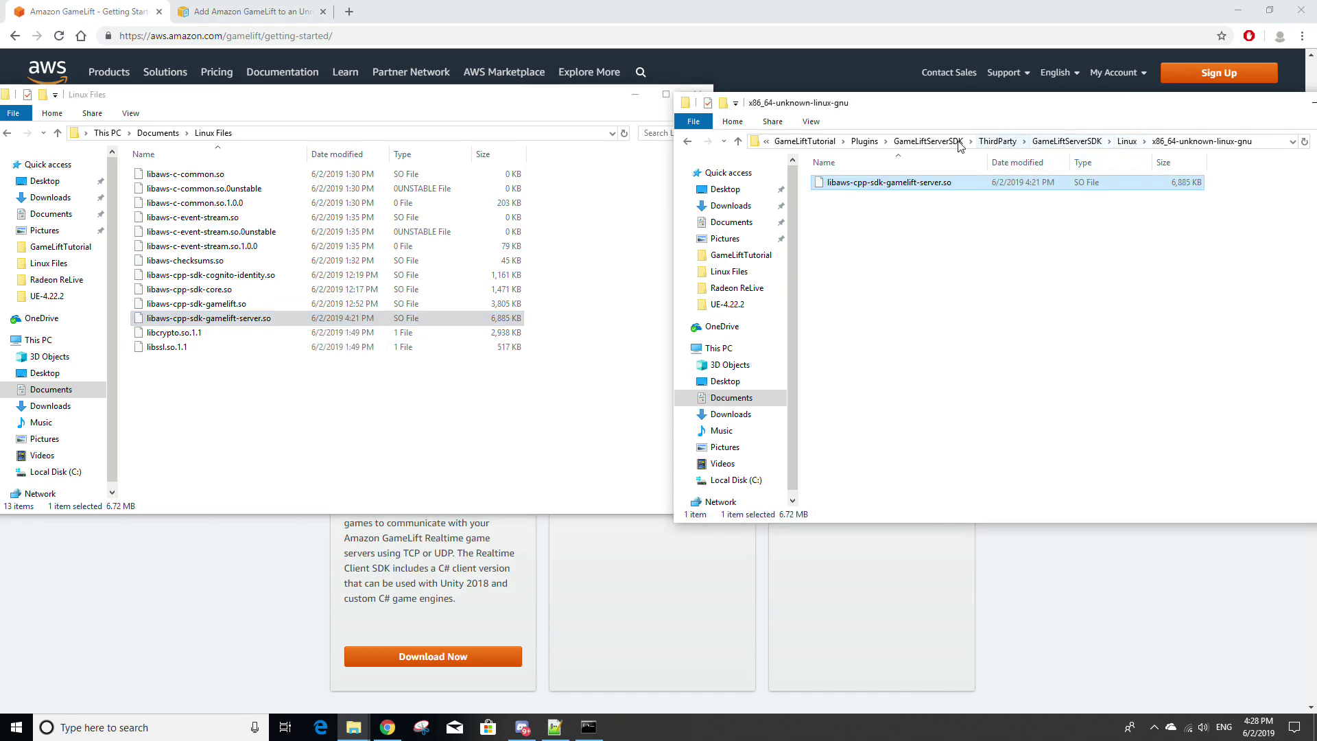
Step: Copy the six .dll and .lib files from the GameLiftClientSDK plugin's ThirdParty\GameLiftClientSDK\Win64 folder
click(867, 143)
double_click(866, 182)
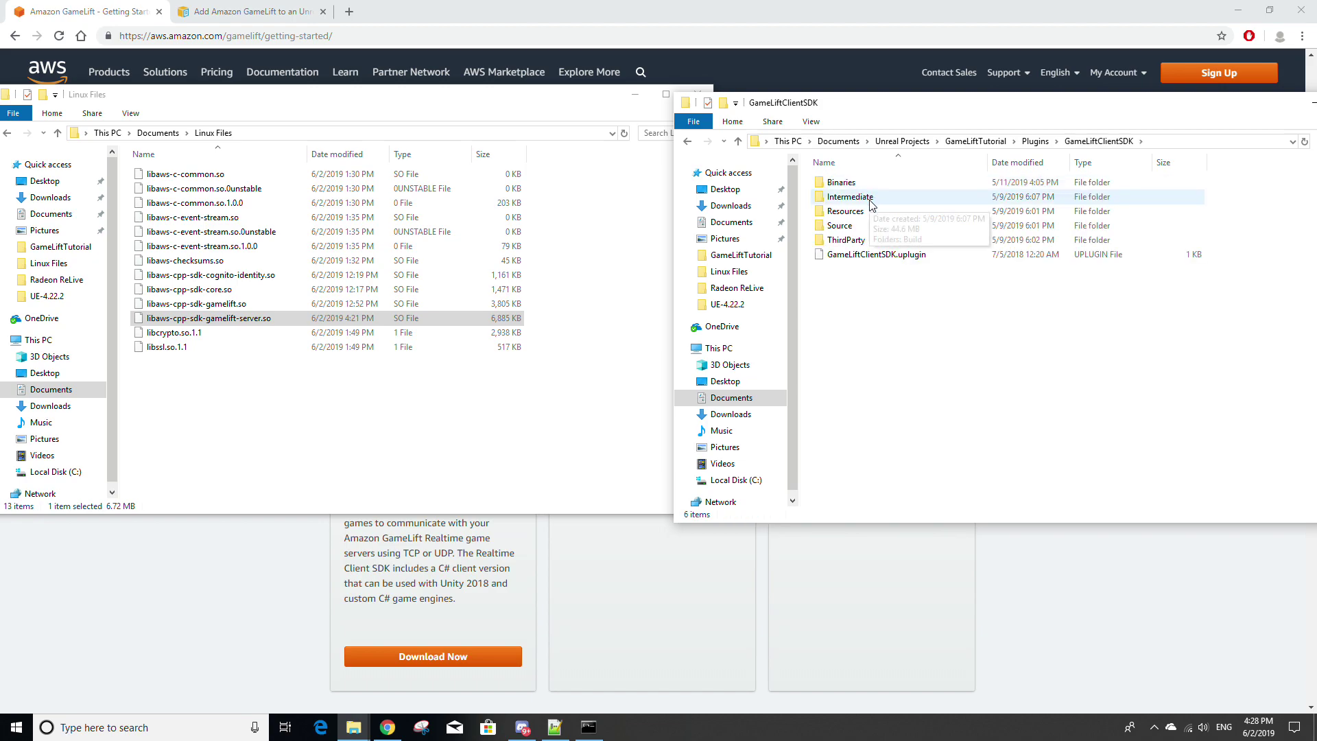
double_click(857, 240)
double_click(874, 189)
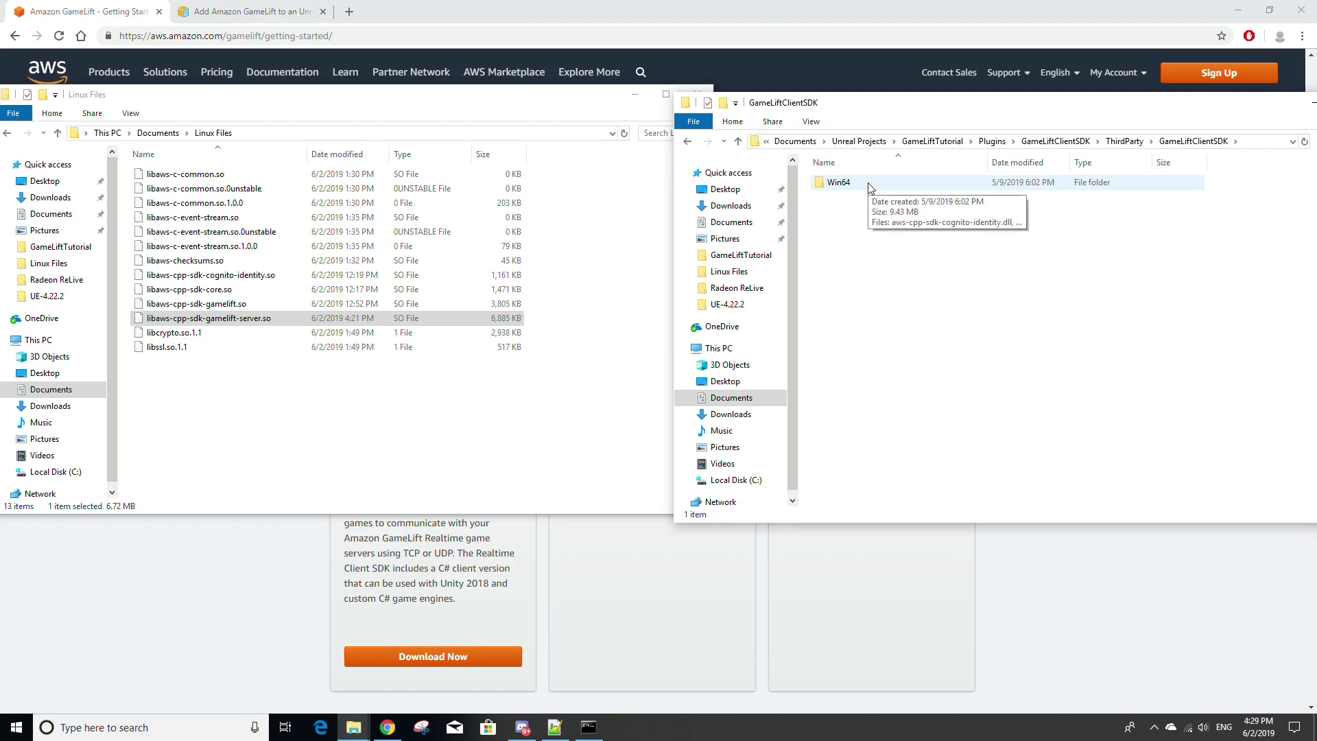
double_click(866, 186)
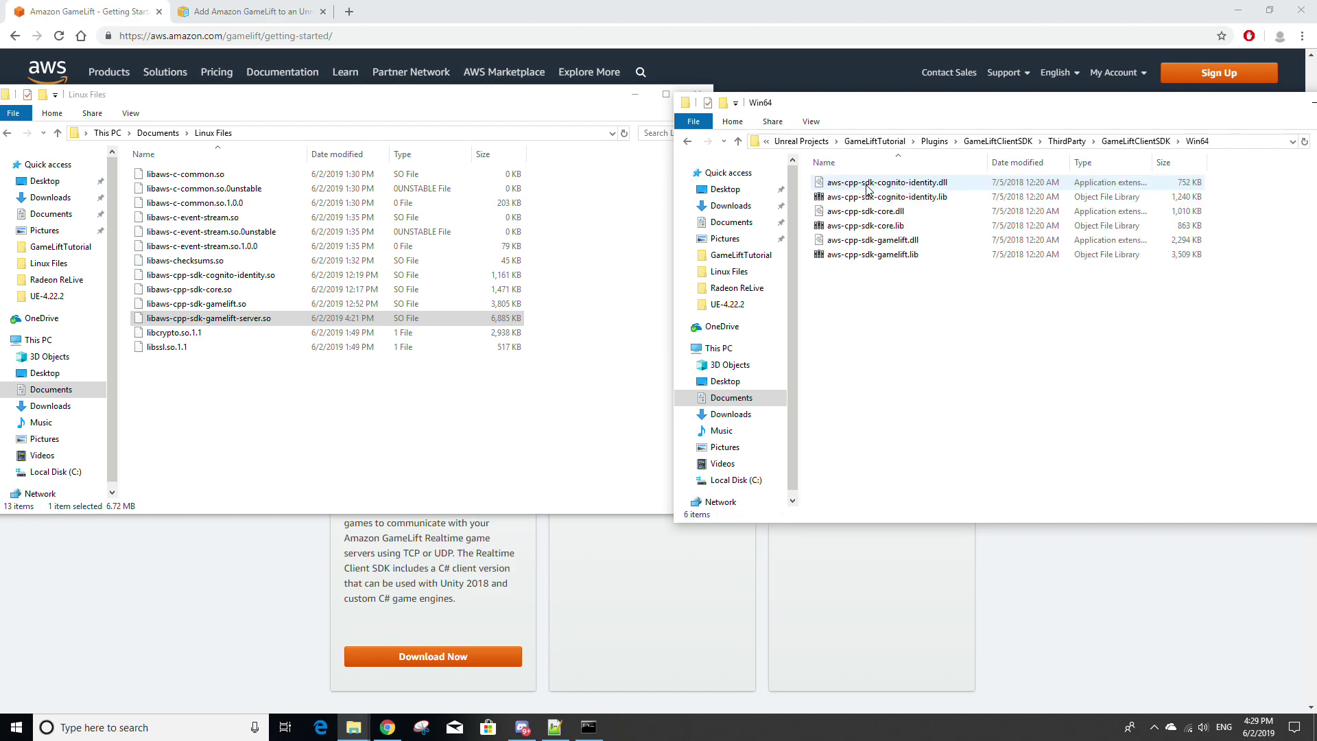
click(902, 254)
drag(909, 246, 919, 189)
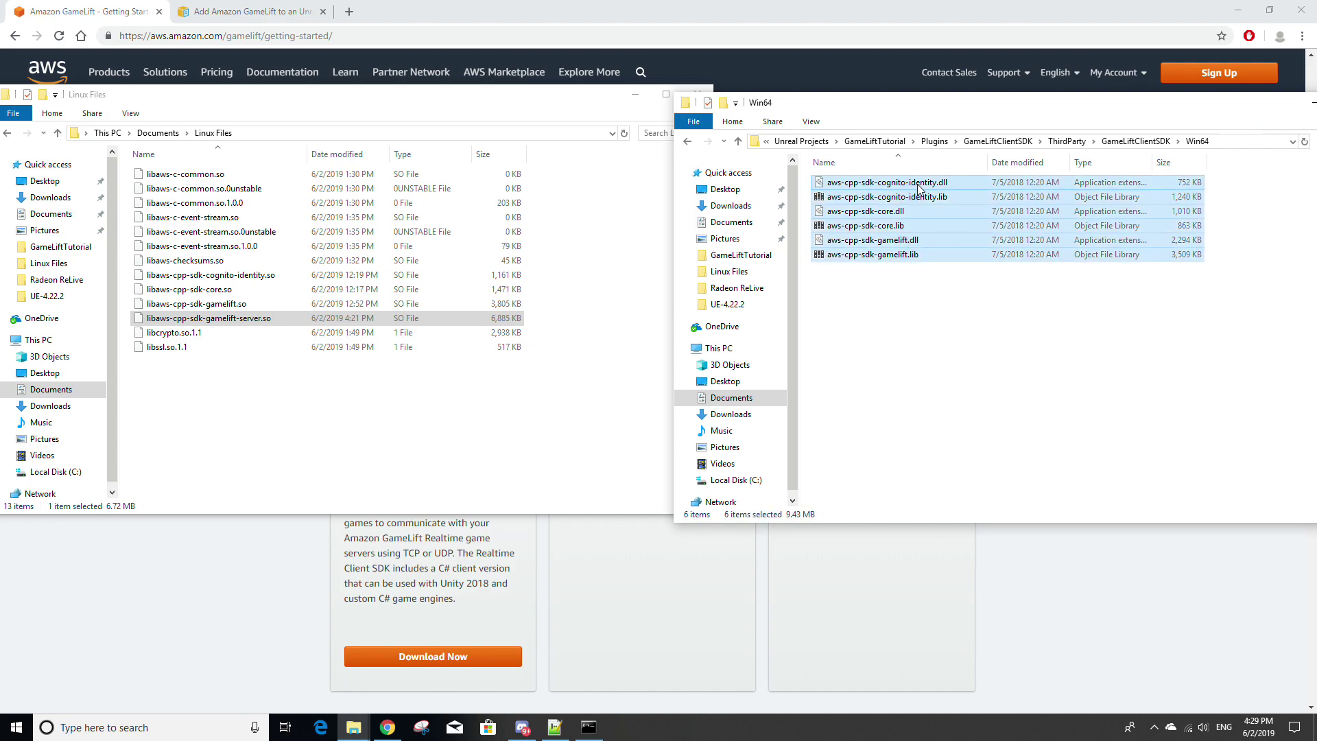
Step: Create a folder named Linux inside the client plugin's ThirdParty\GameLiftClientSDK folder
click(1146, 145)
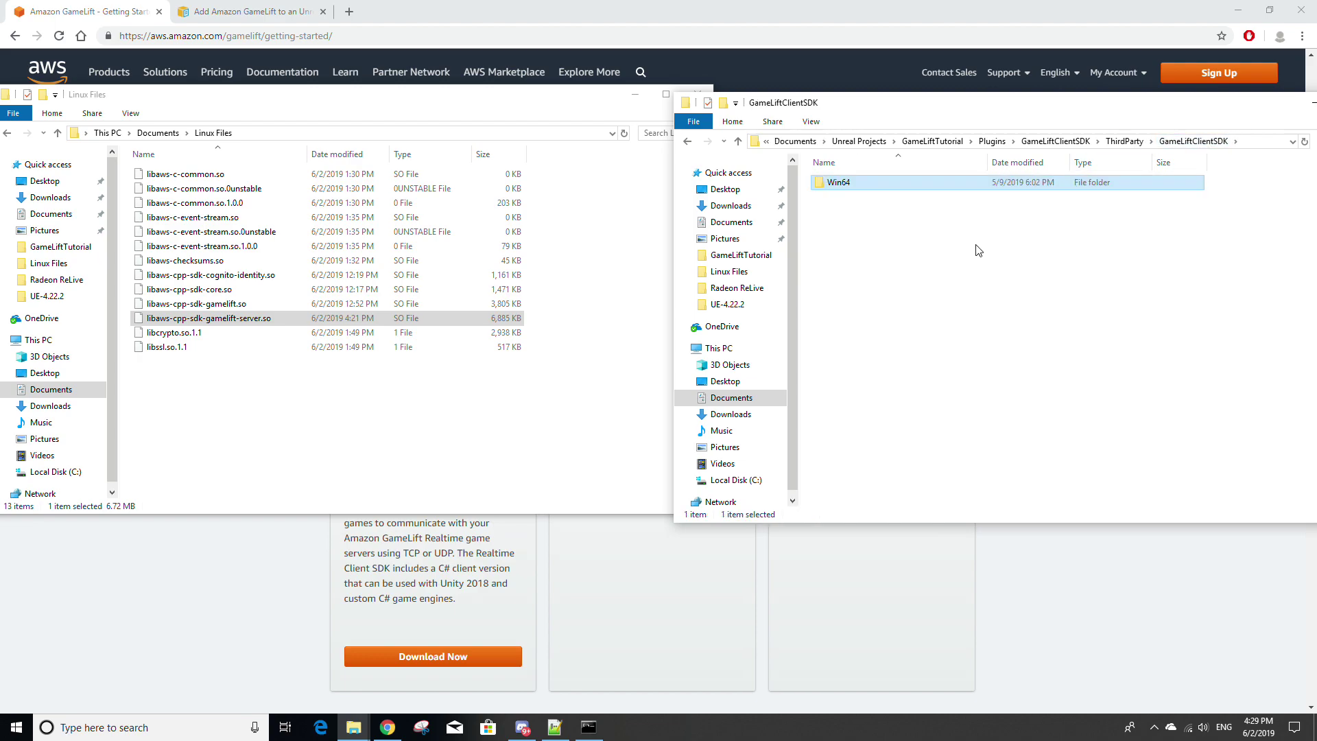
right_click(904, 228)
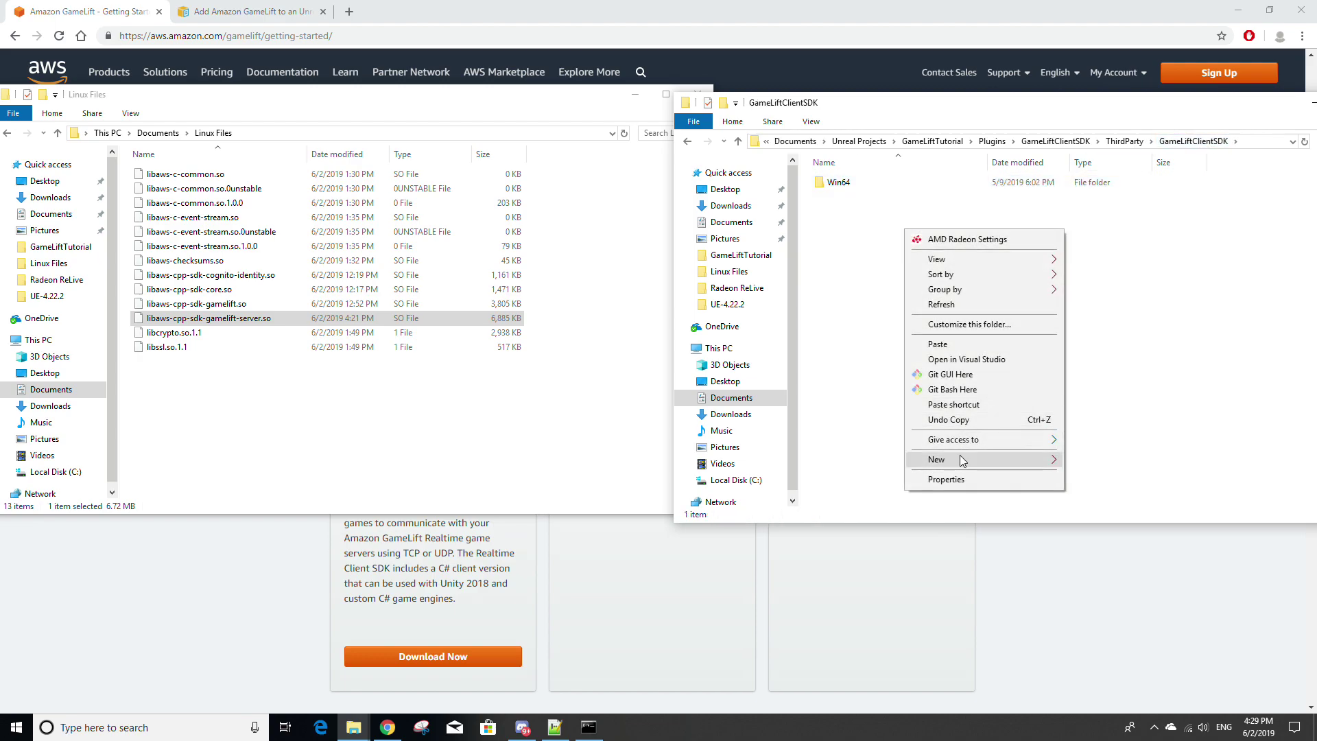
mouse_move(960, 455)
click(1111, 460)
text(Linux)
key(Return)
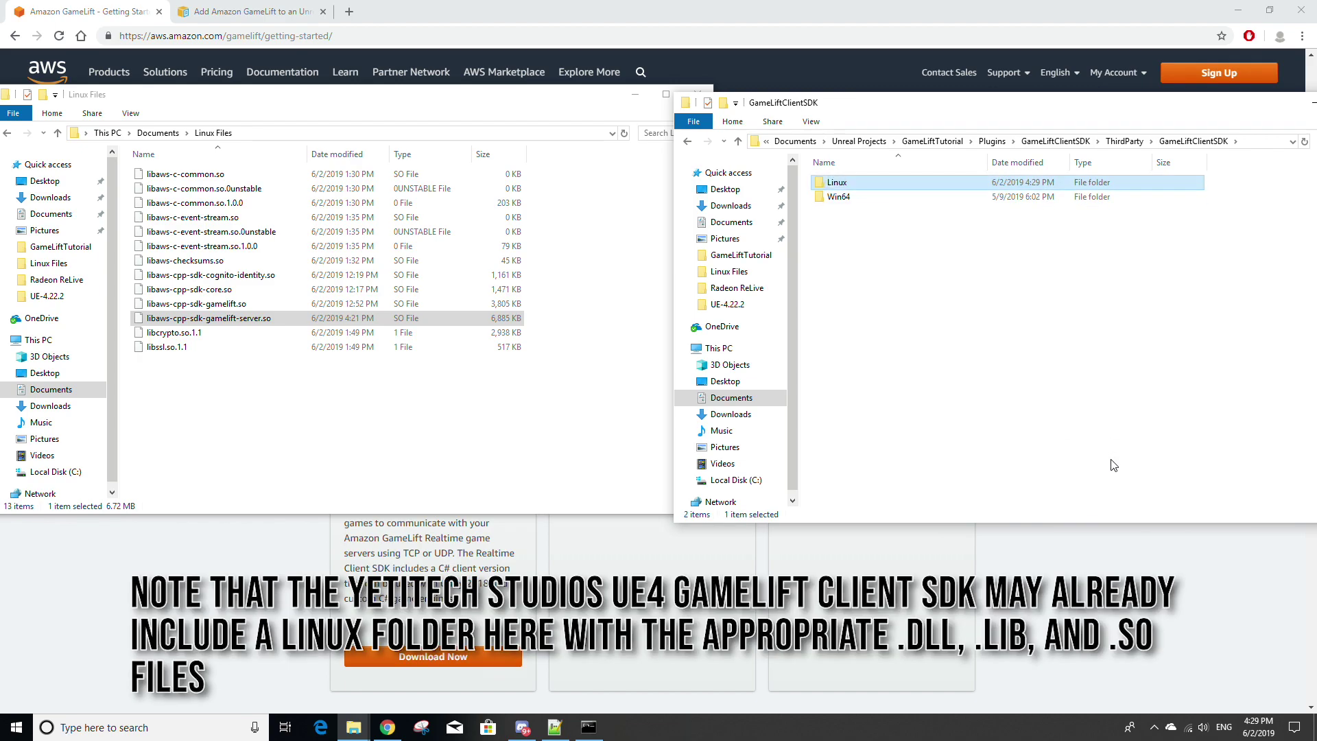
Step: Paste the copied Win64 .dll and .lib files into the GameLiftClientSDK Linux folder
double_click(914, 182)
right_click(878, 280)
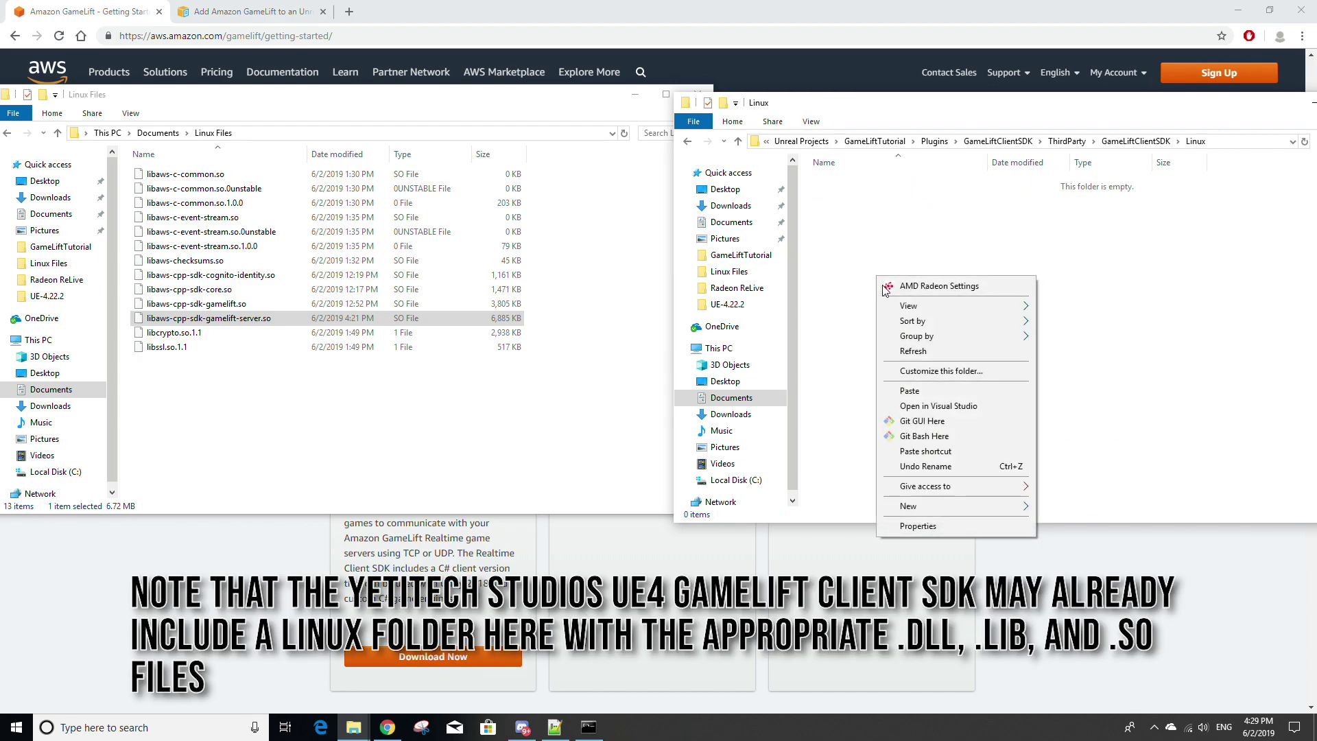
click(932, 392)
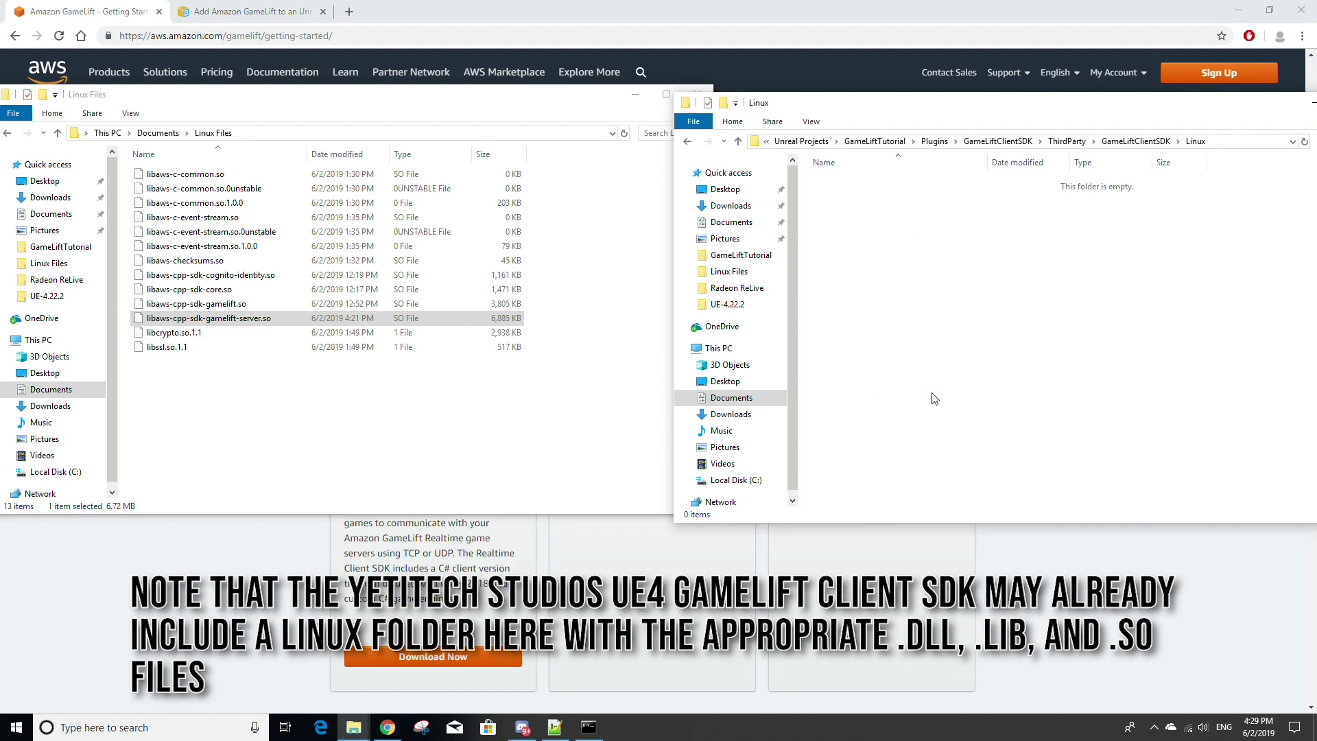
Step: Copy libaws-cpp-sdk-cognito-identity.so, libaws-cpp-sdk-core.so and libaws-cpp-sdk-gamelift.so from Linux Files into the GameLiftClientSDK Linux folder
click(369, 404)
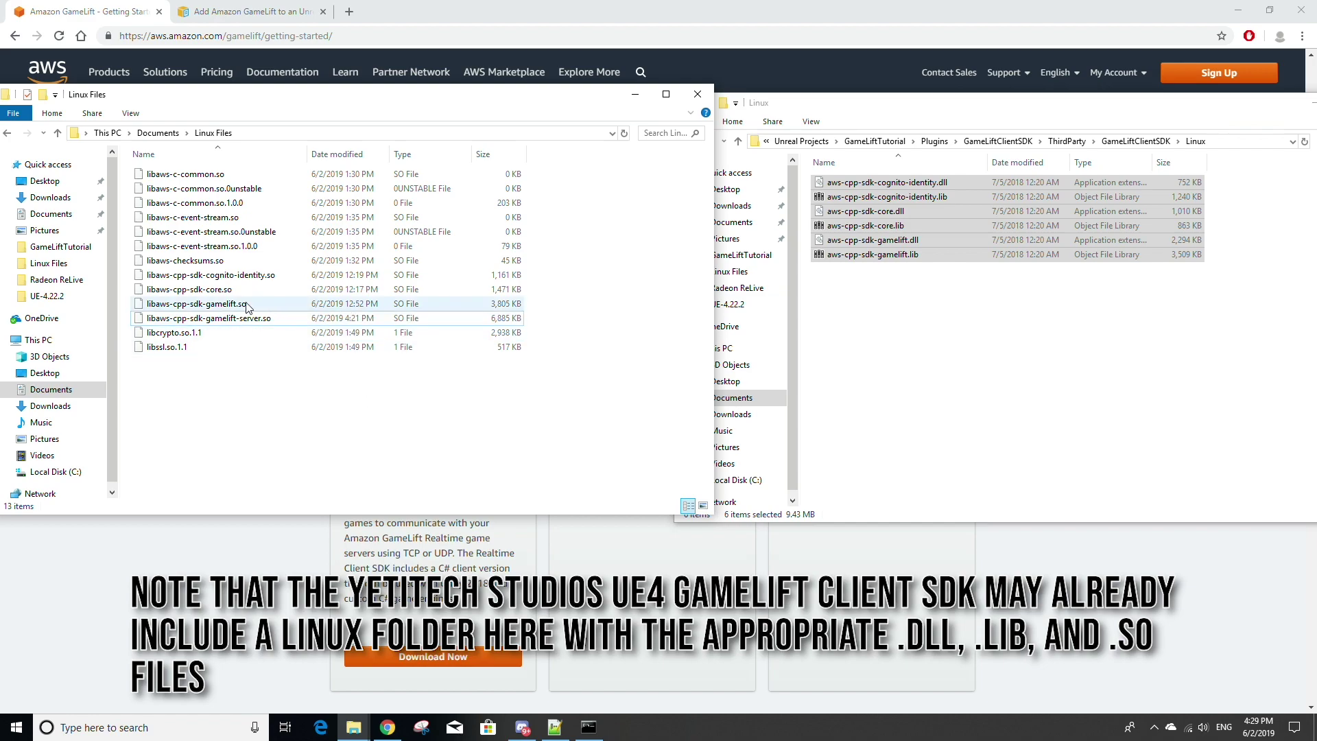
click(237, 304)
click(240, 288)
click(262, 277)
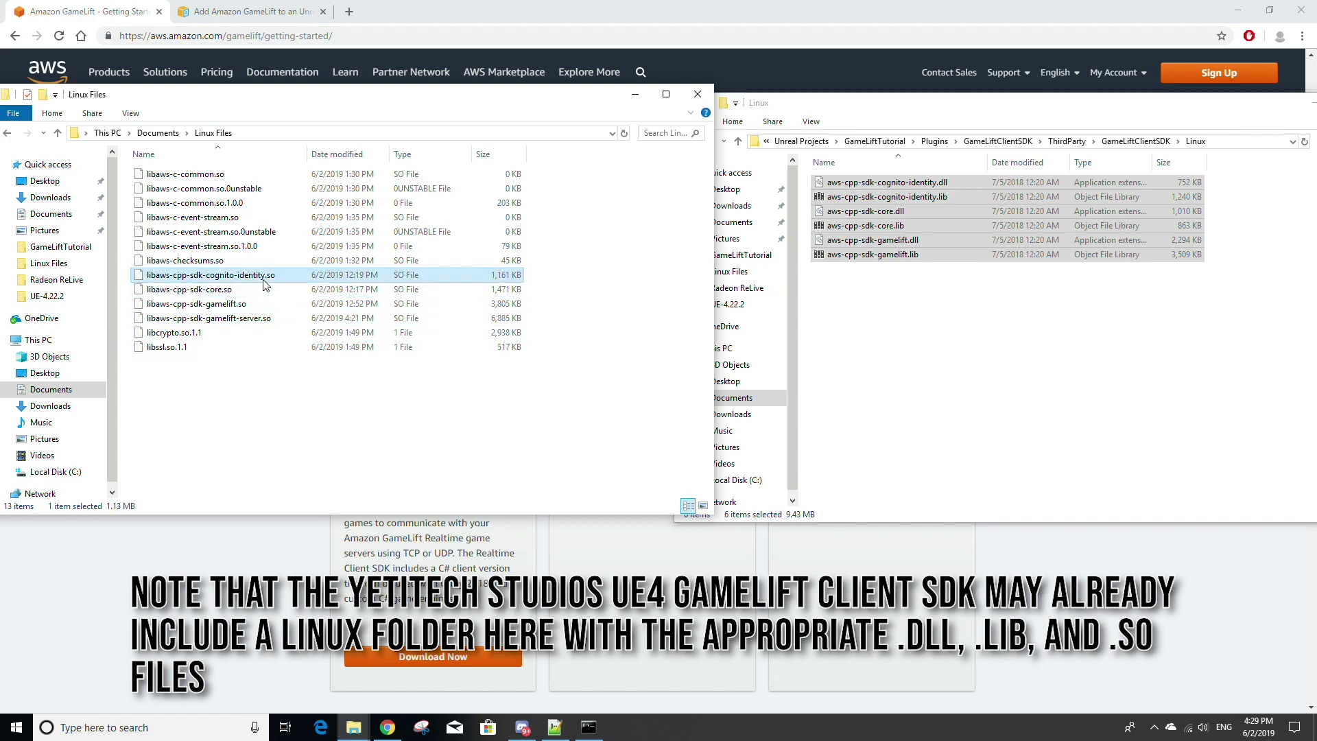
drag(564, 312, 138, 273)
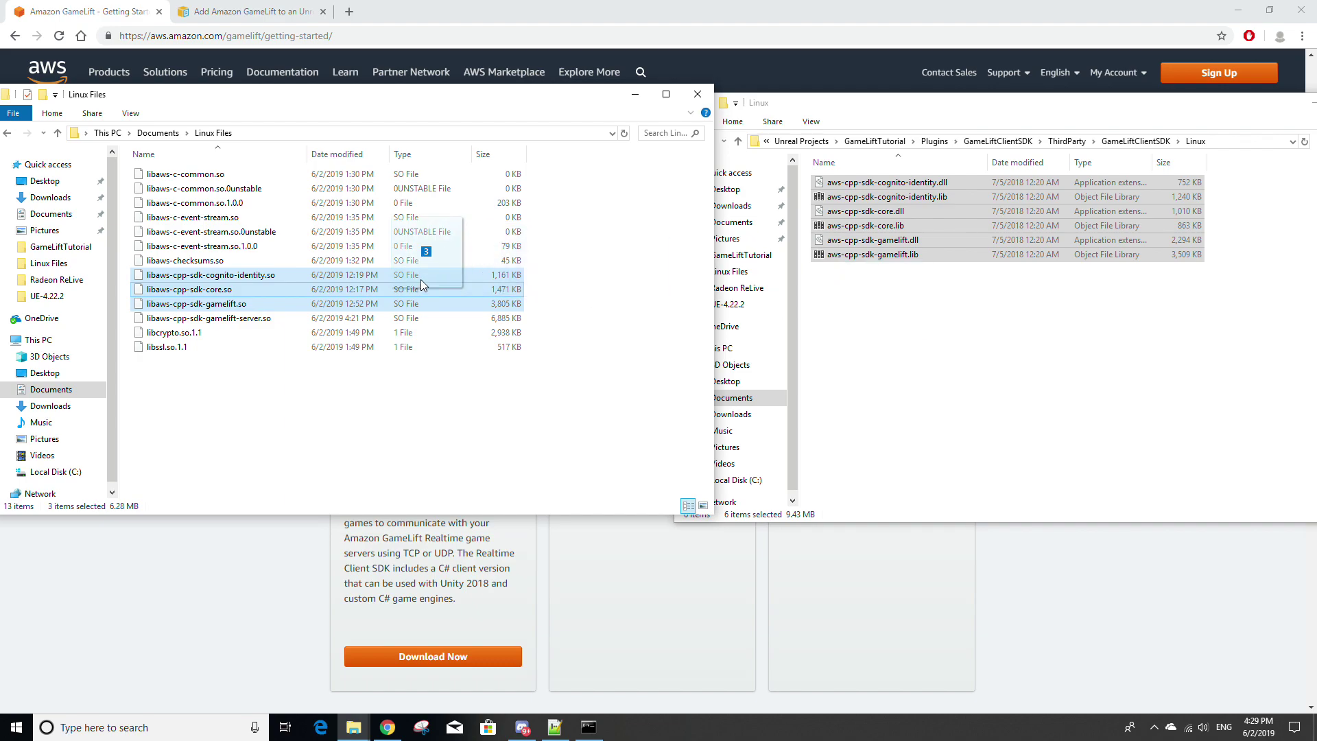
right_click(391, 291)
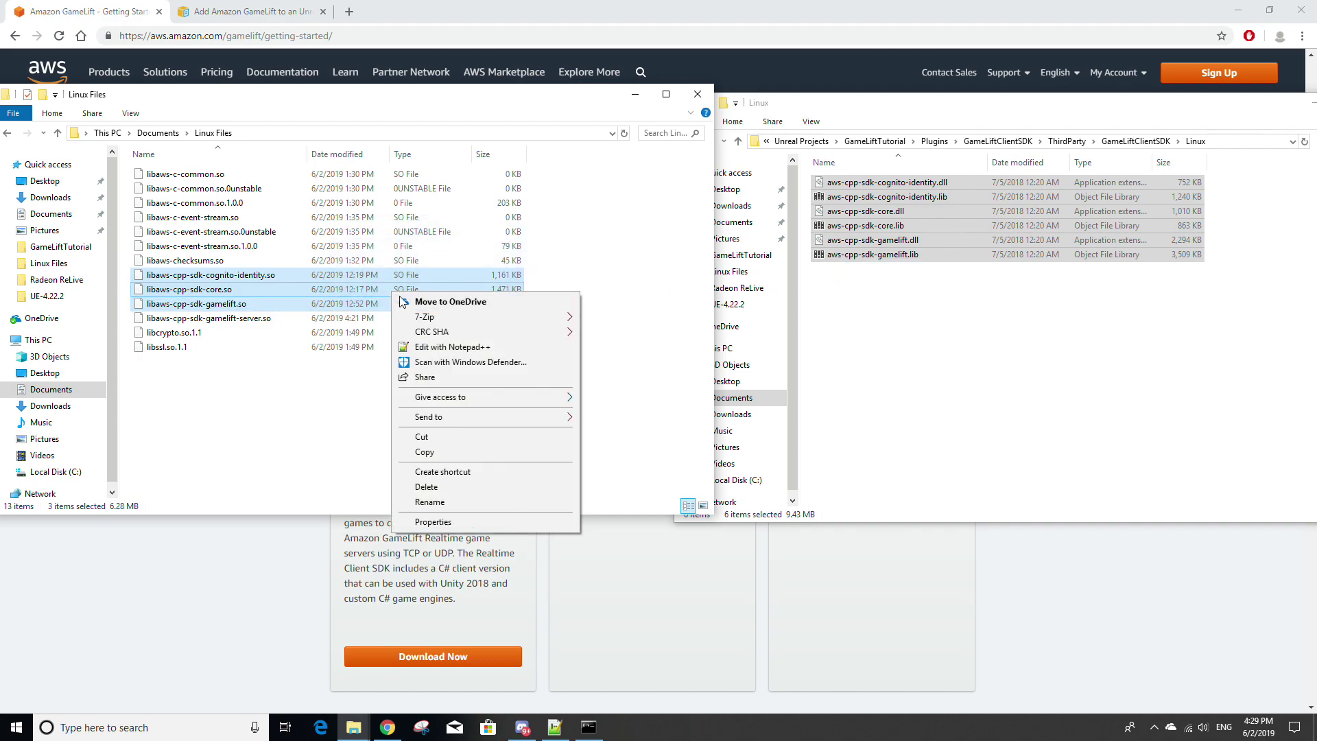
click(443, 452)
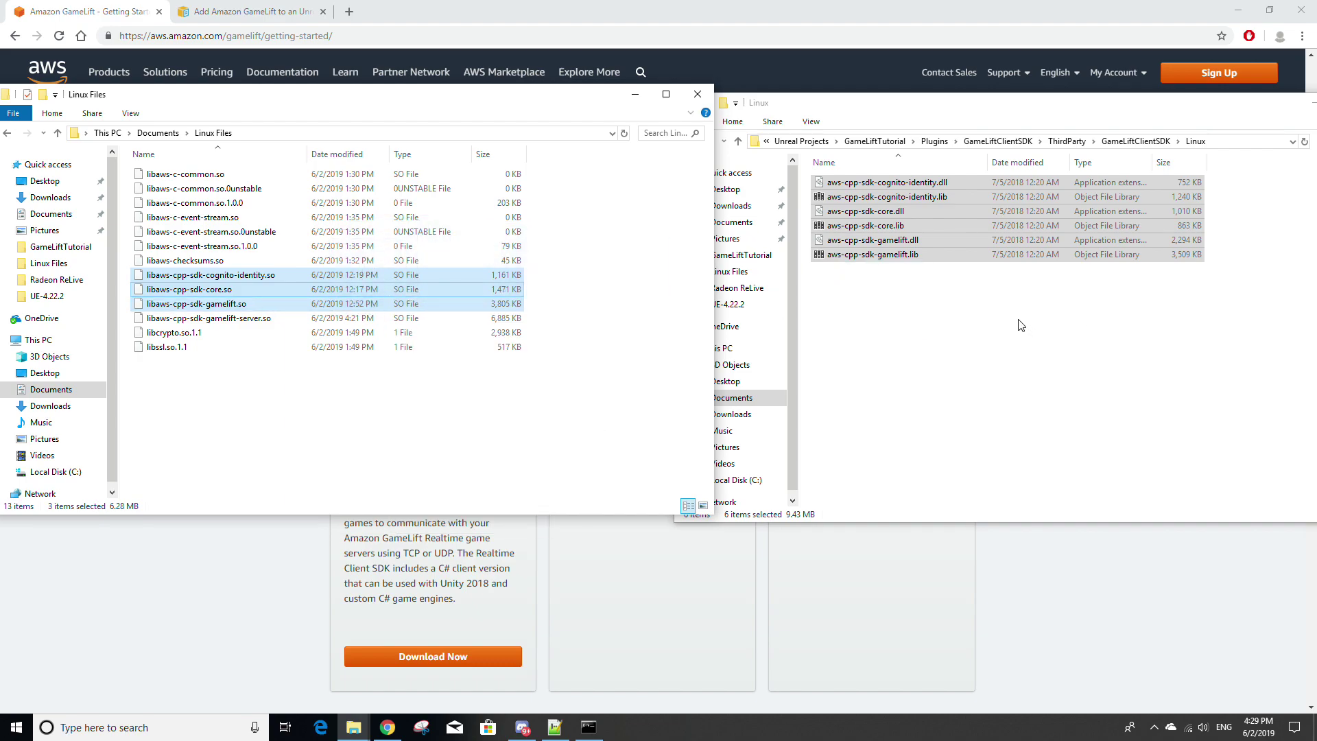
right_click(978, 307)
click(1025, 421)
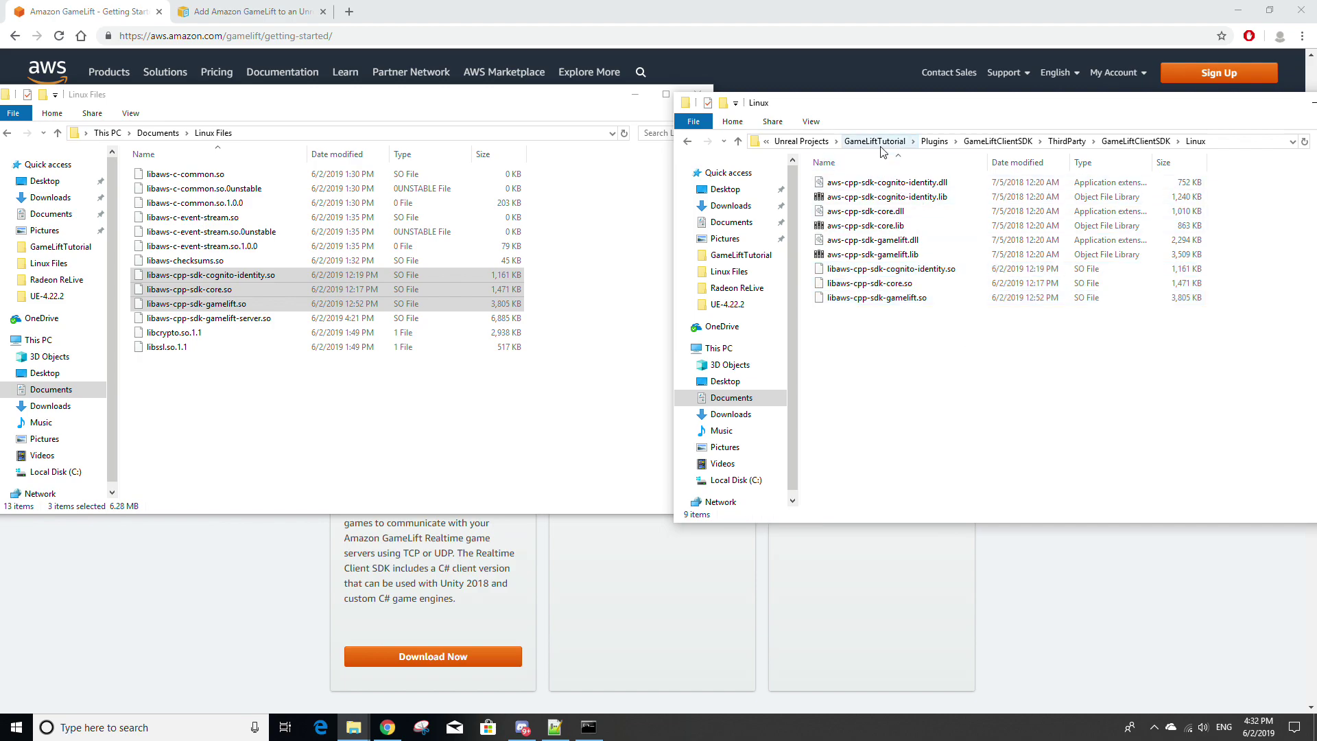
Step: Open the GameLiftTutorial project in Unreal Editor and open its solution in Visual Studio
click(875, 140)
double_click(879, 385)
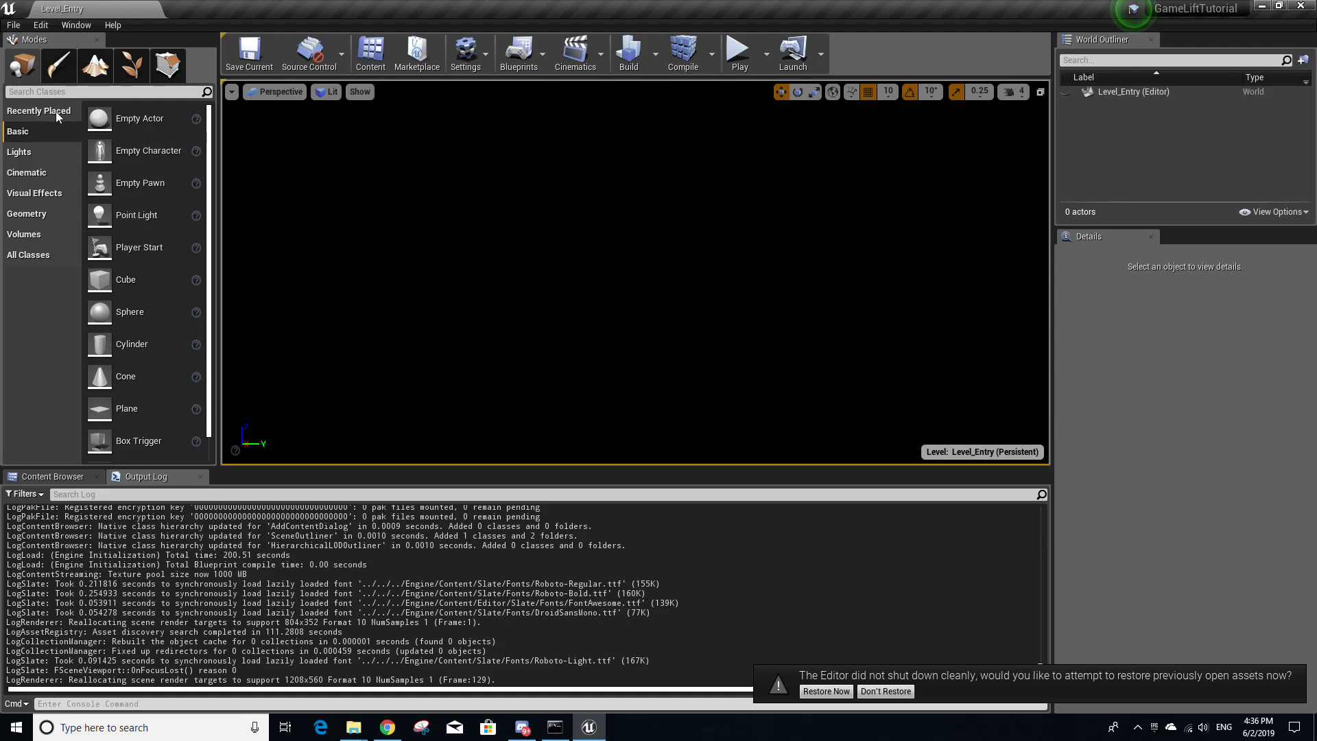
click(14, 25)
click(58, 325)
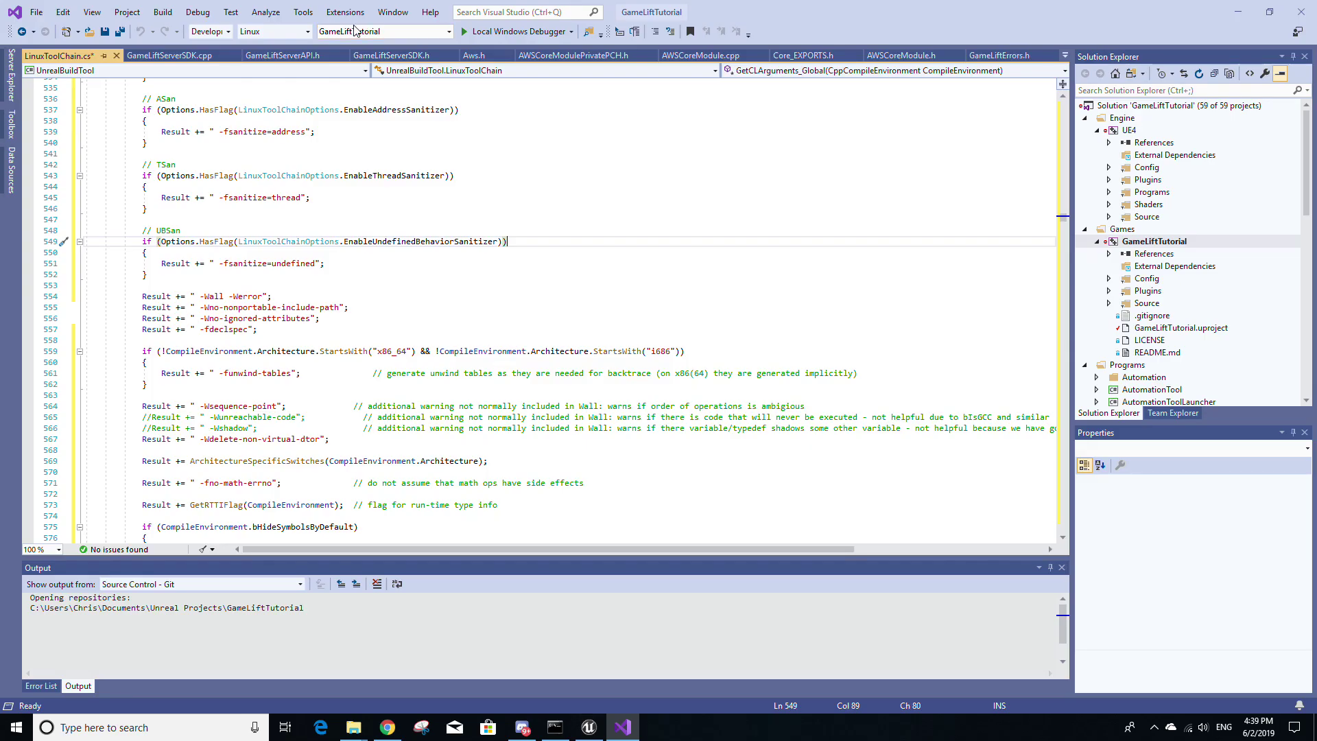
Step: Set the solution configuration to Development Server and the platform to Linux
click(209, 31)
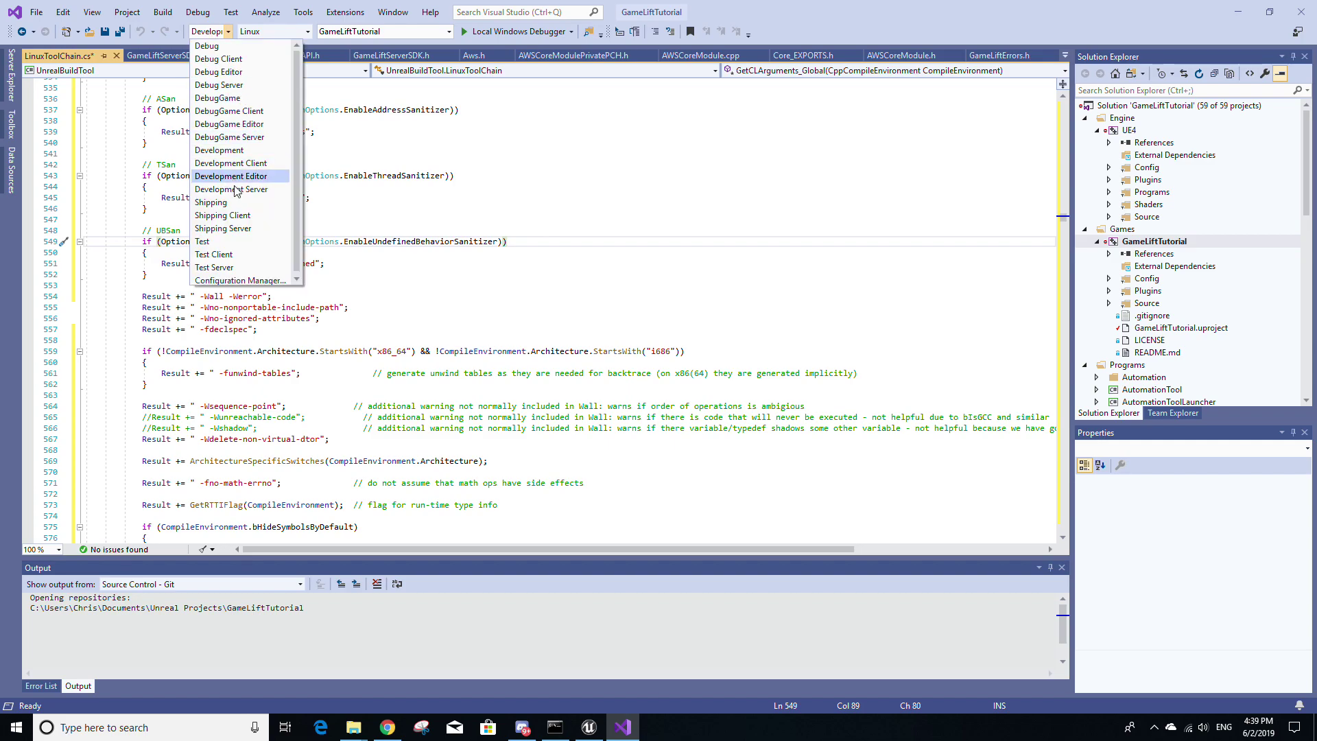
click(235, 190)
click(281, 32)
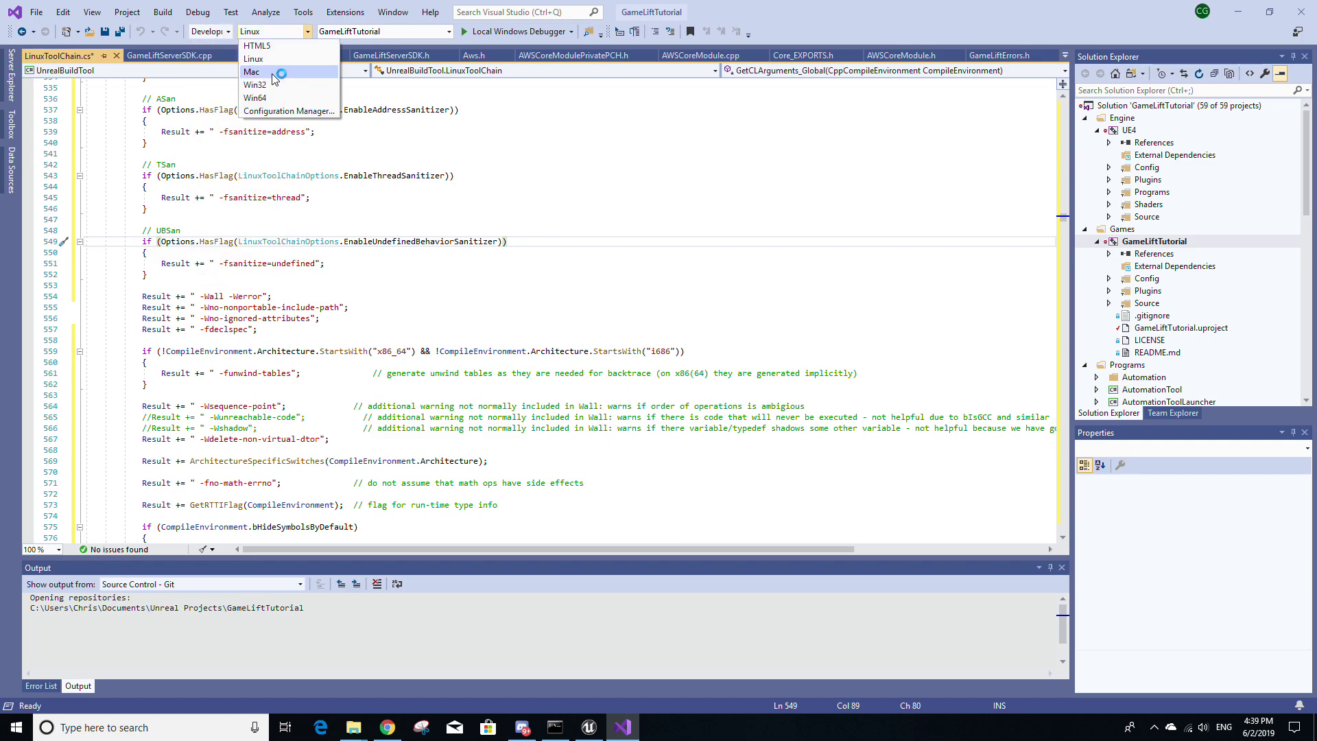
click(274, 60)
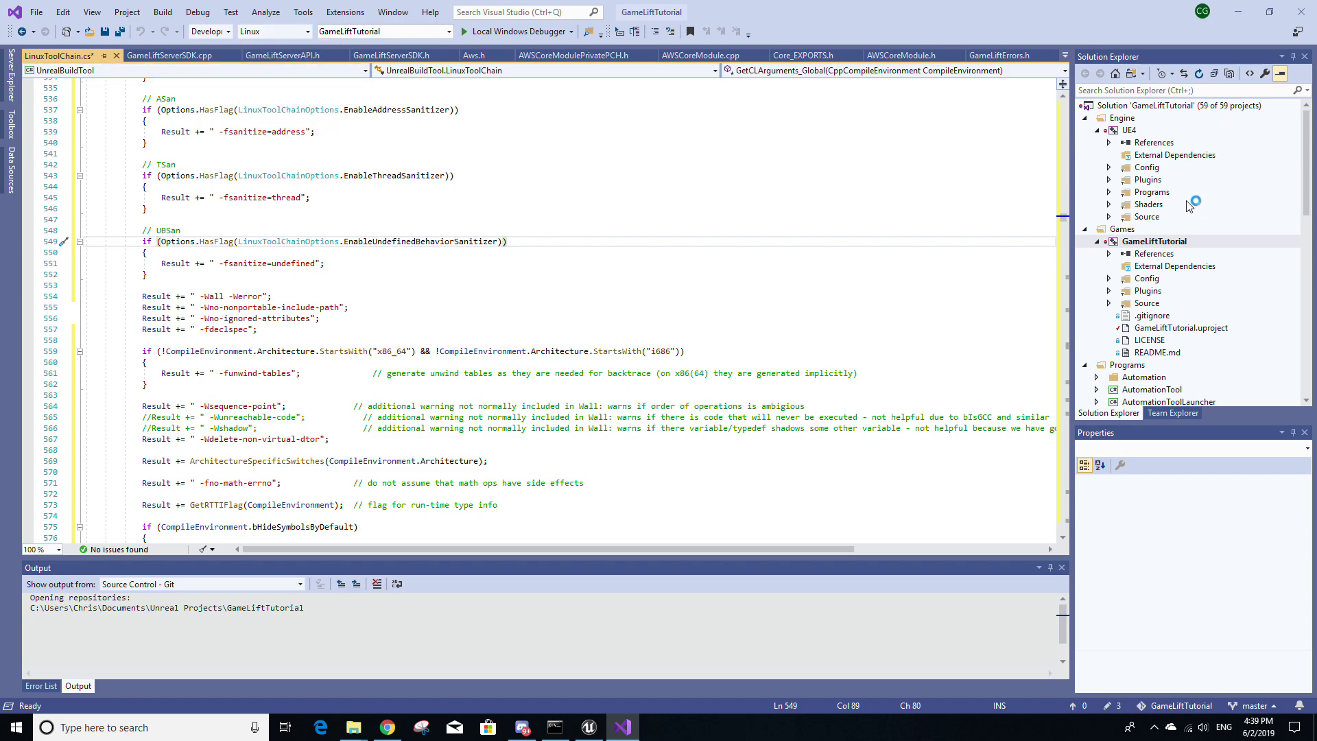
Step: Build the GameLiftTutorial project under Games in the solution
click(1154, 241)
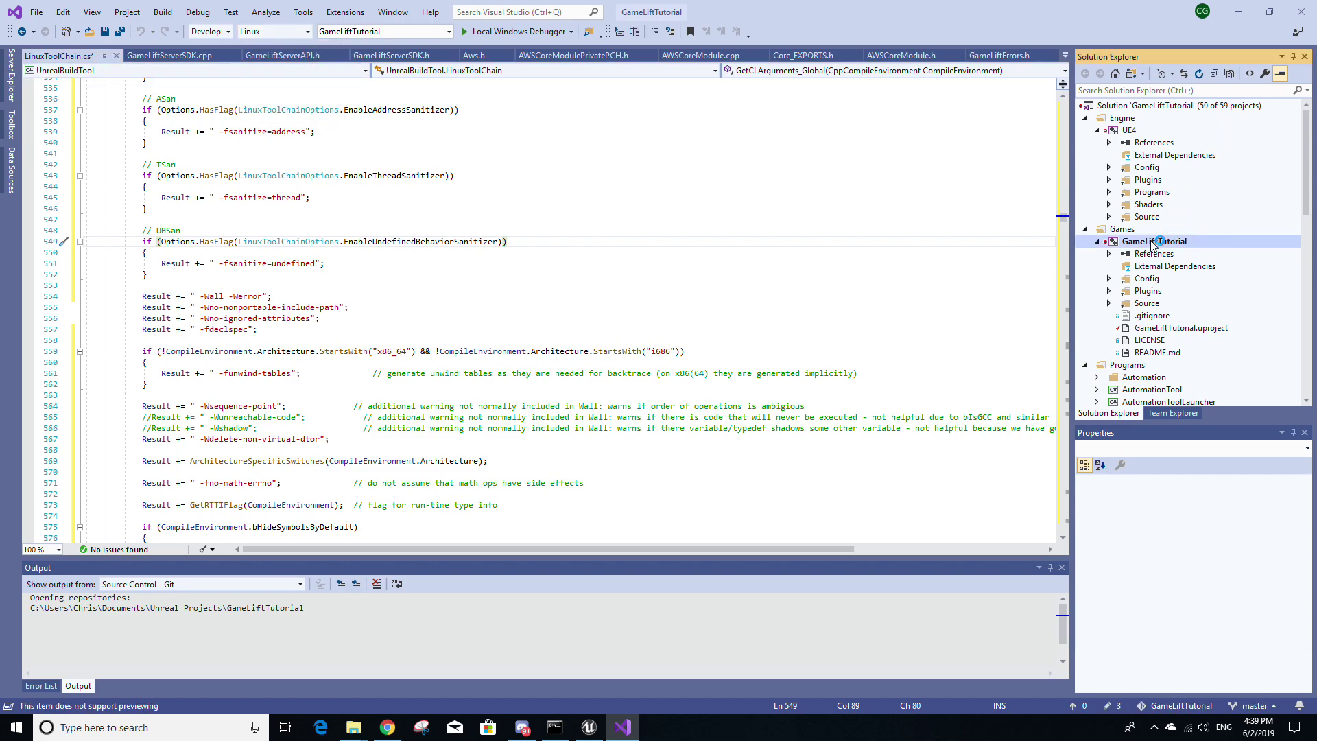
right_click(1154, 241)
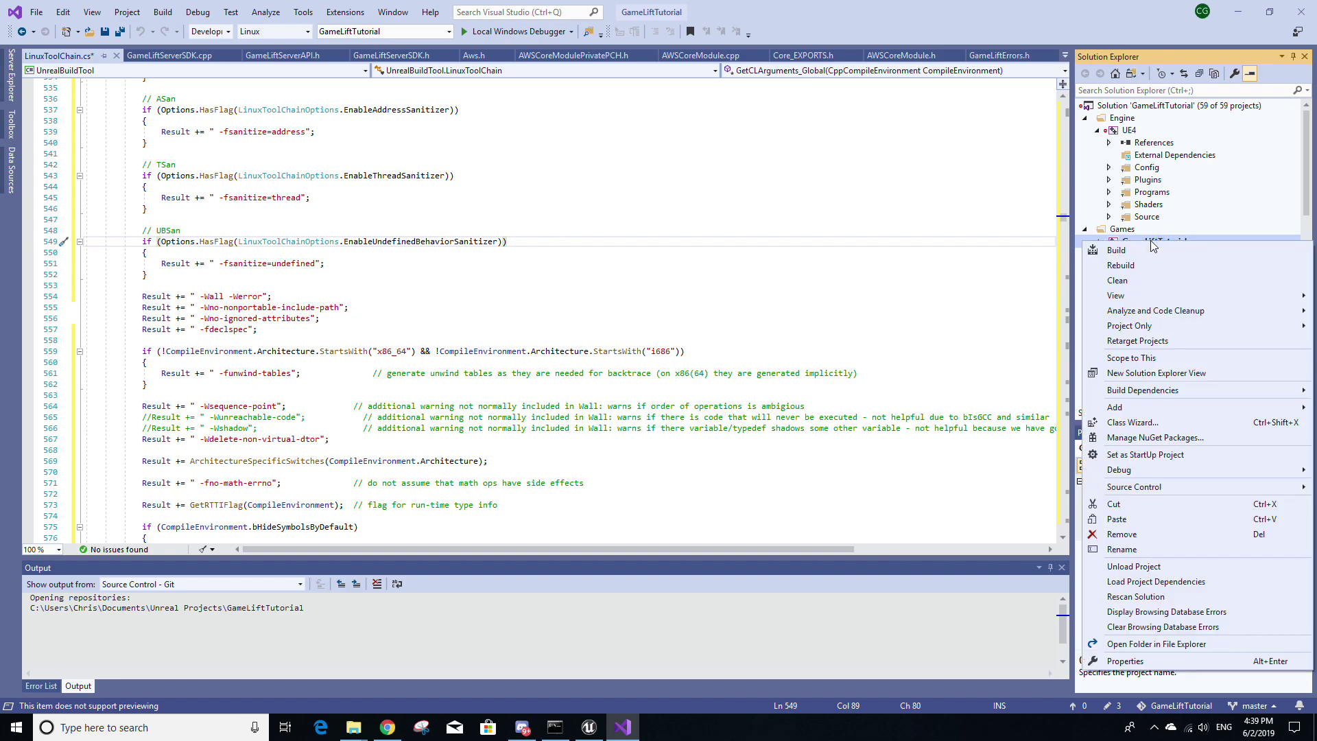
click(1144, 253)
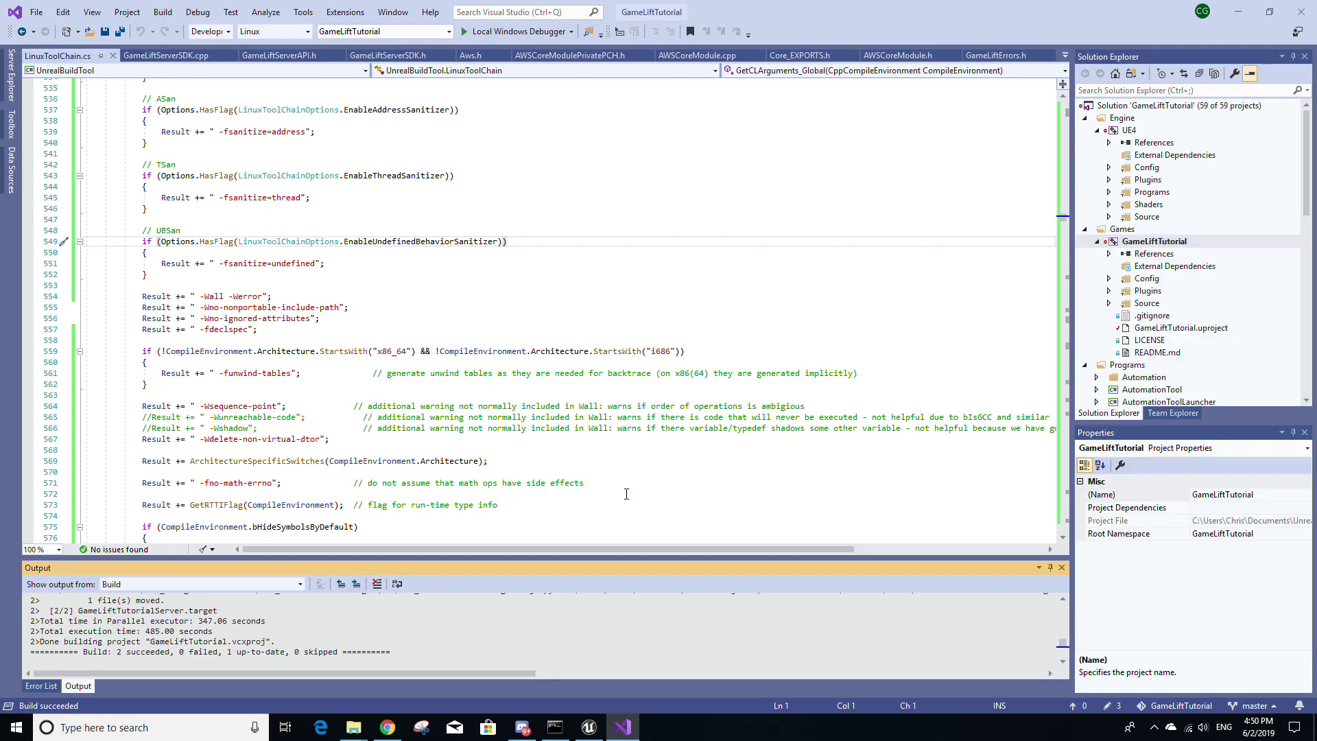
Step: Switch to Unreal Editor and package the project for Linux into the GameLiftTutorial project folder
click(589, 727)
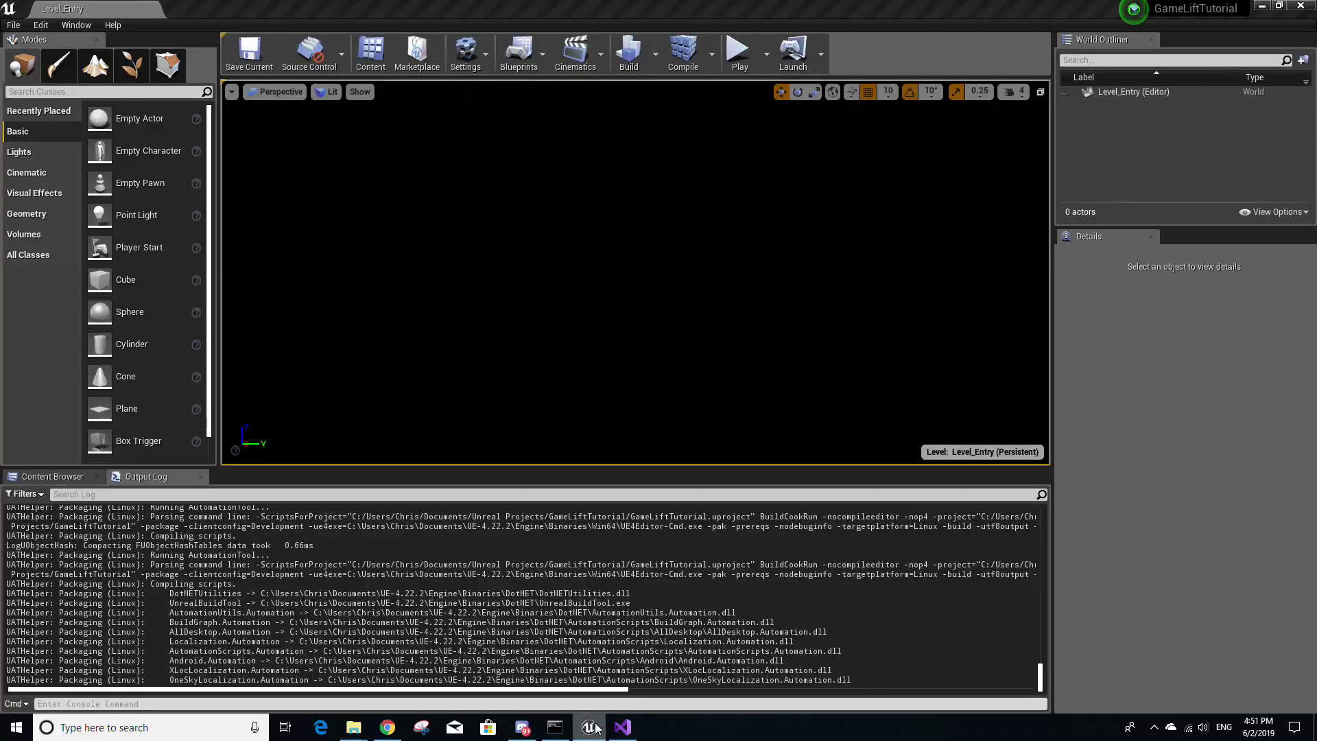
click(13, 24)
mouse_move(115, 278)
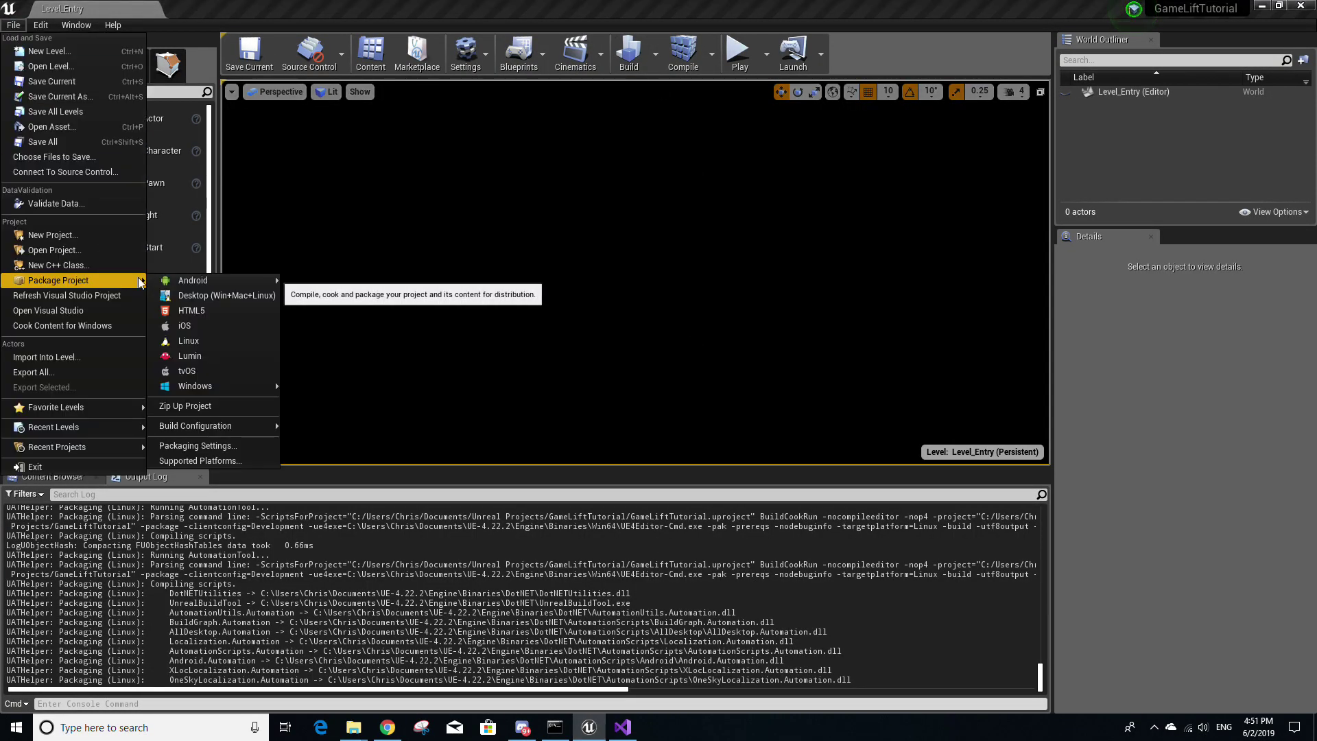
click(198, 339)
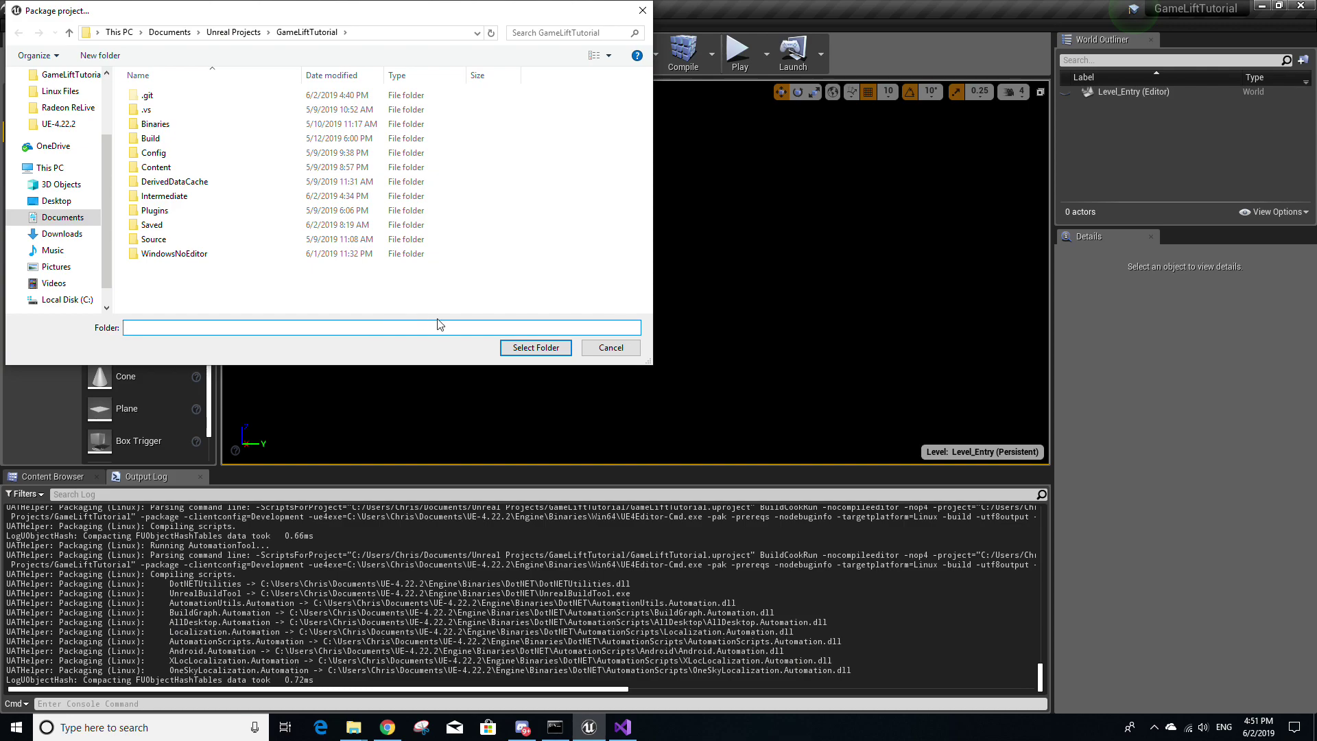
click(566, 348)
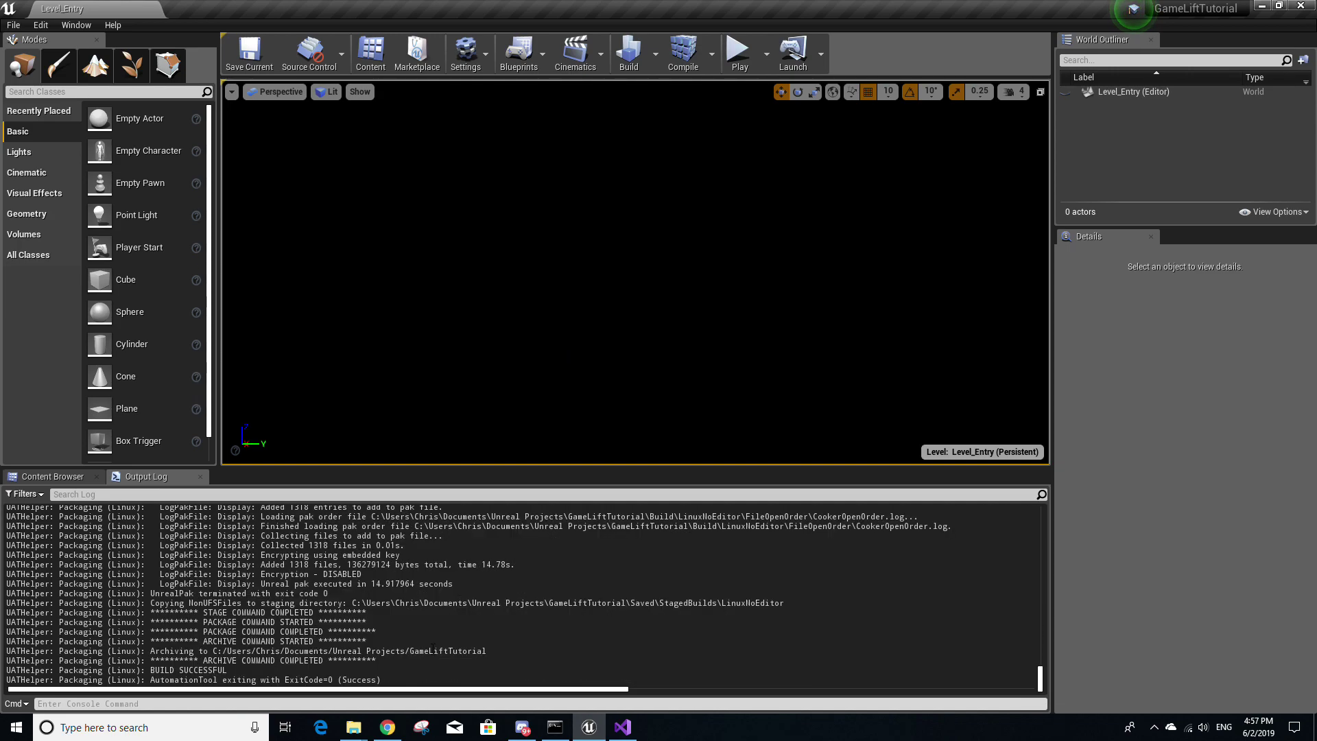
Step: Copy the GameLiftServerSDK folder from the project's Plugins folder into LinuxNoEditor\GameLiftTutorial\Plugins
mouse_move(369, 729)
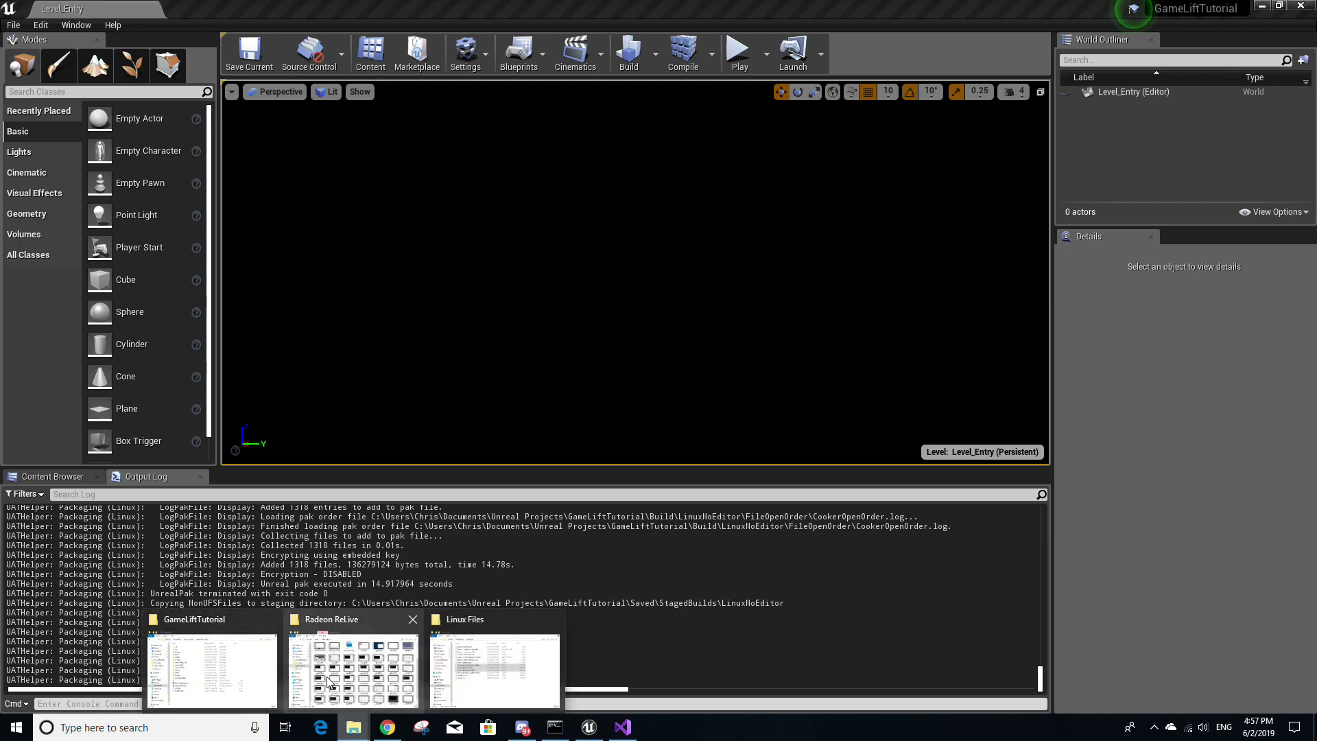
click(213, 669)
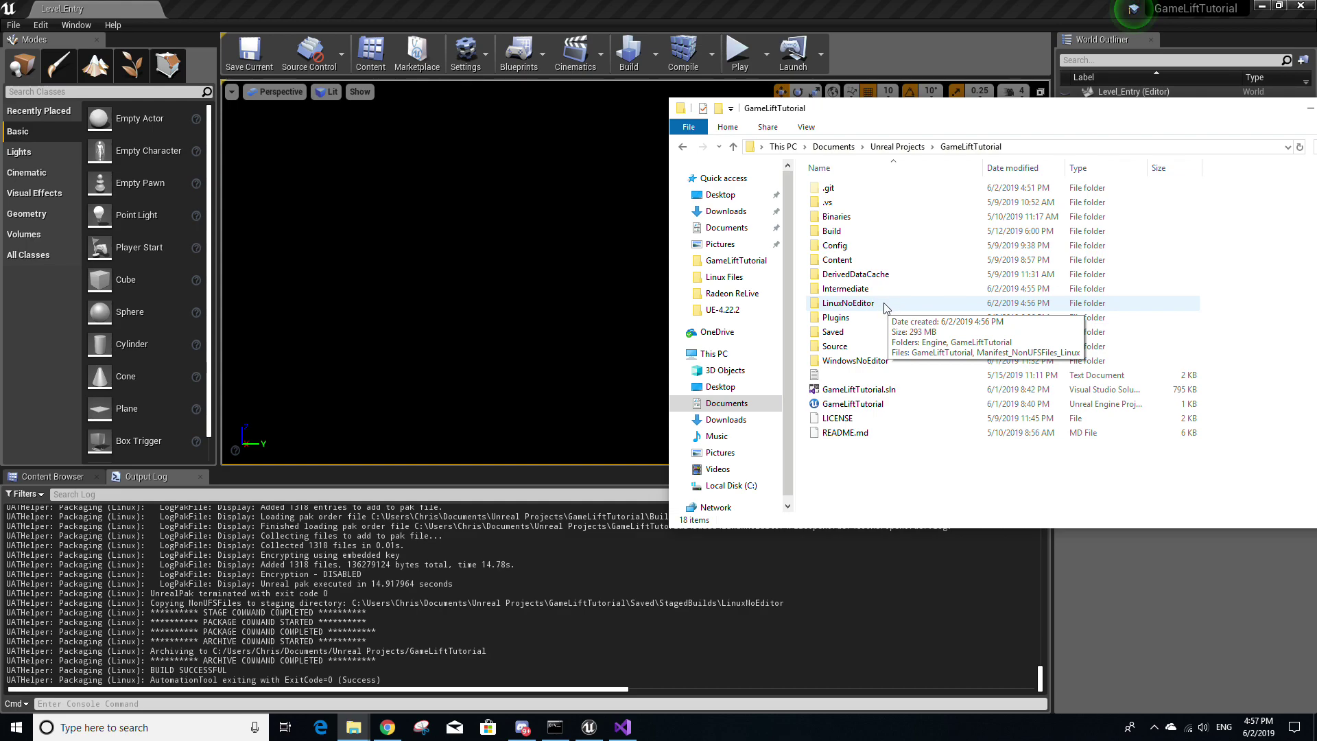
double_click(872, 317)
click(881, 206)
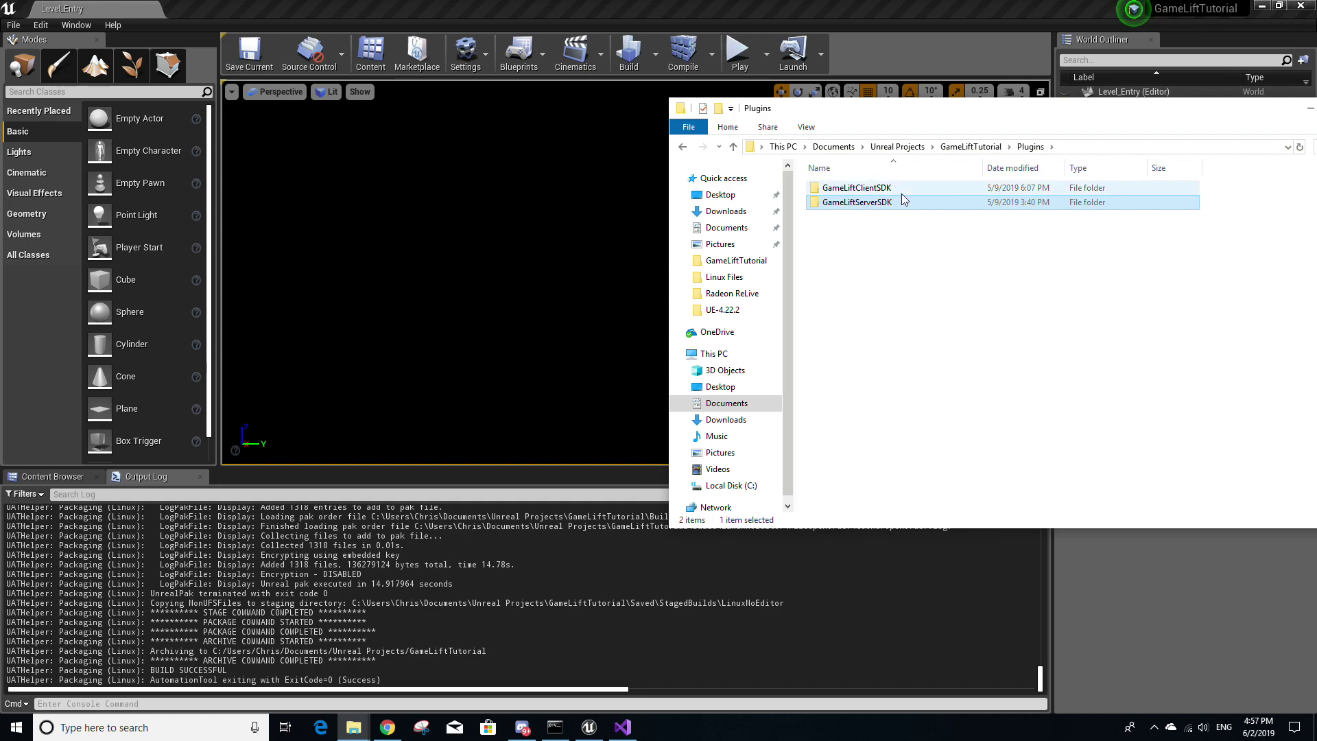
click(977, 150)
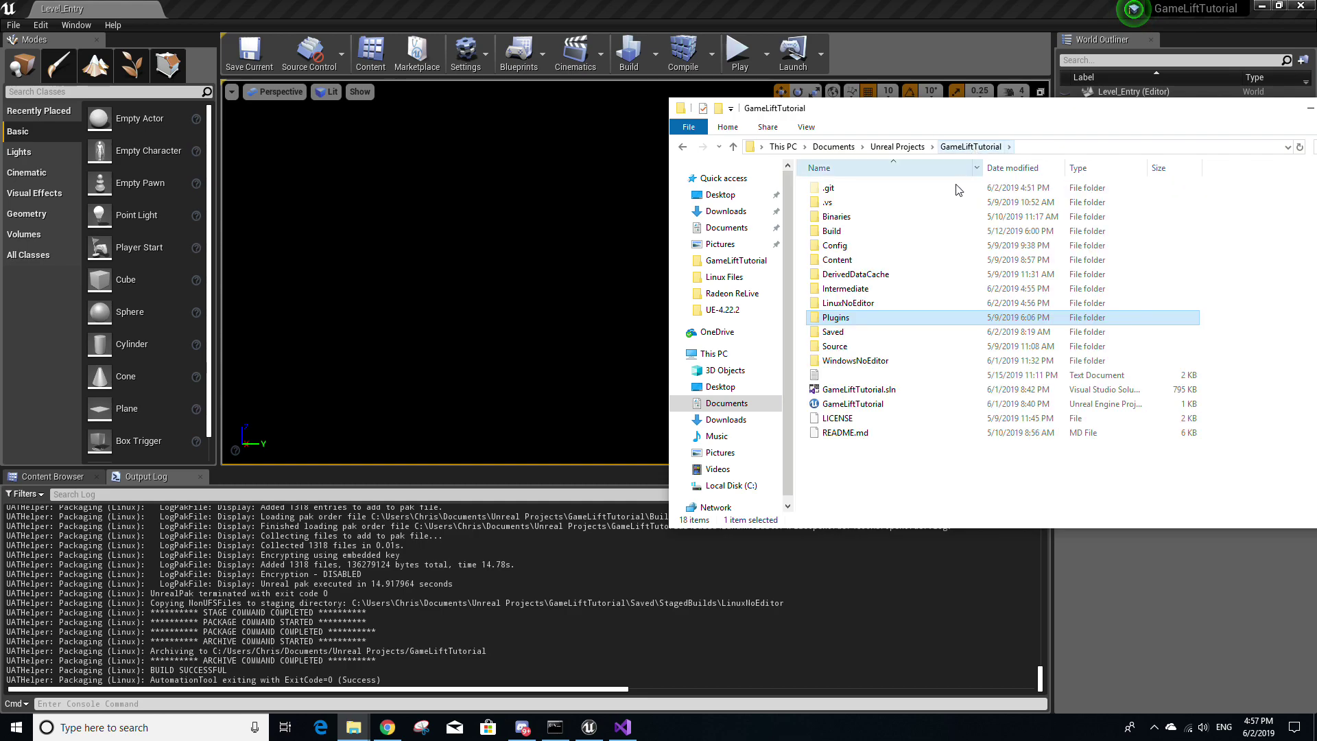
double_click(880, 302)
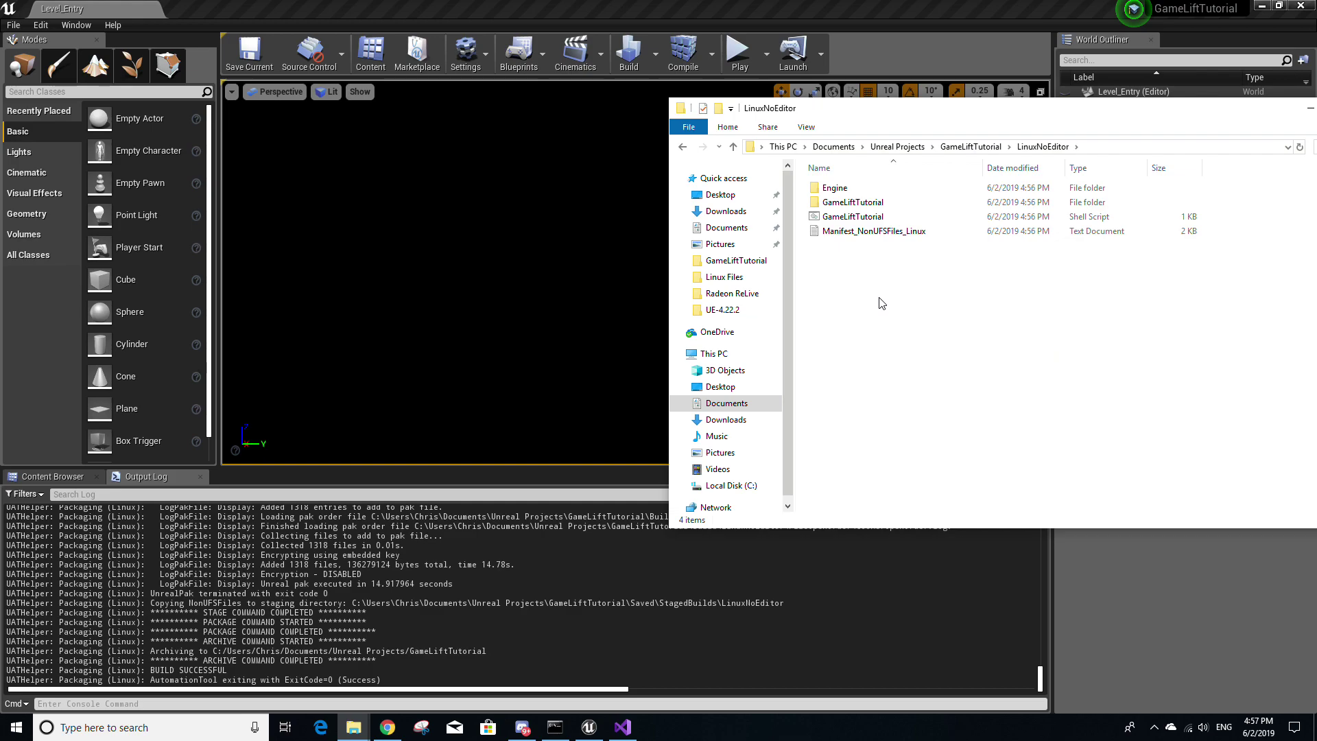
double_click(869, 204)
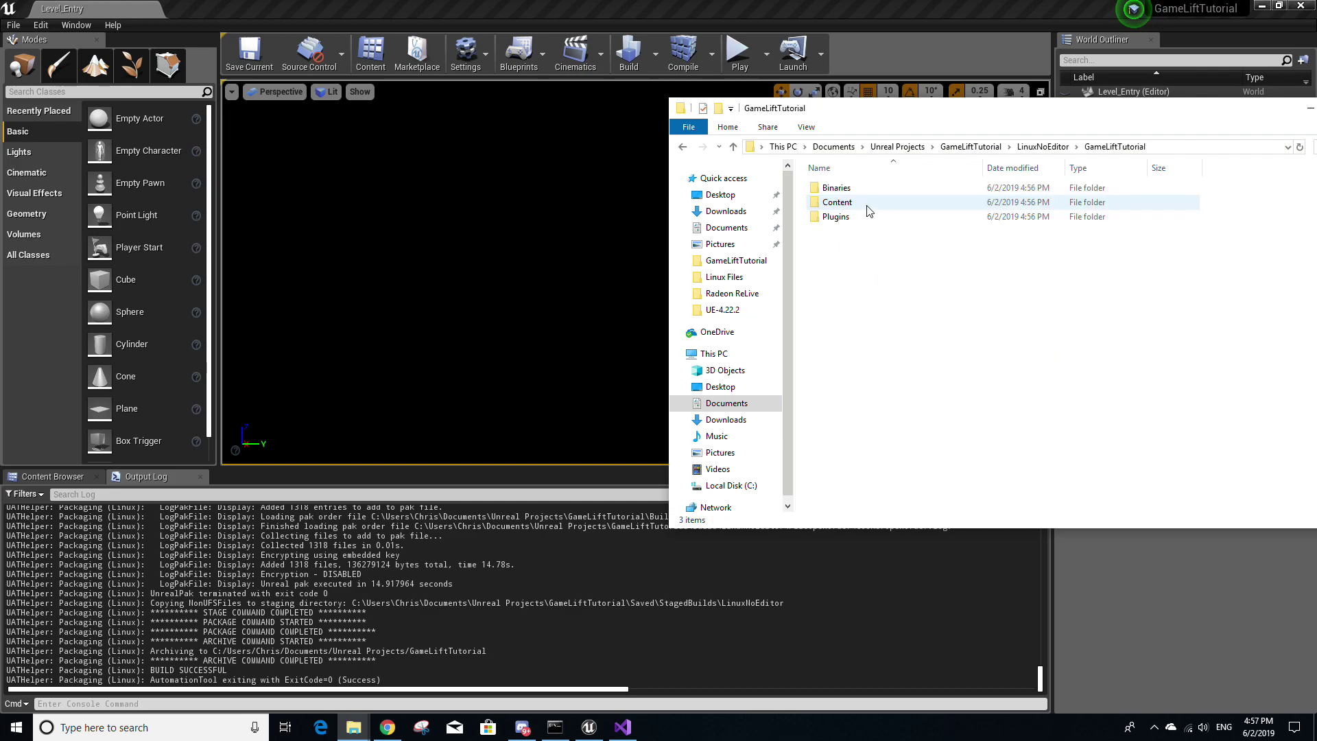
double_click(867, 218)
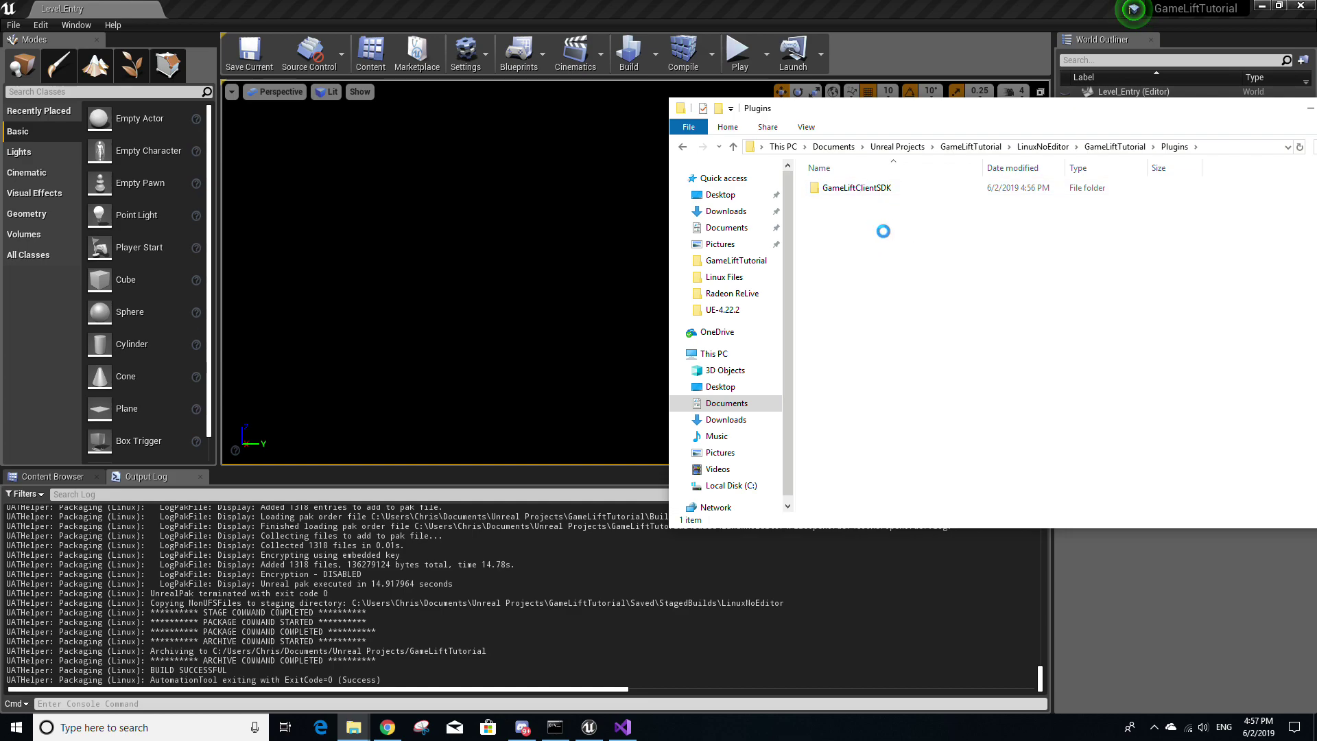
right_click(870, 221)
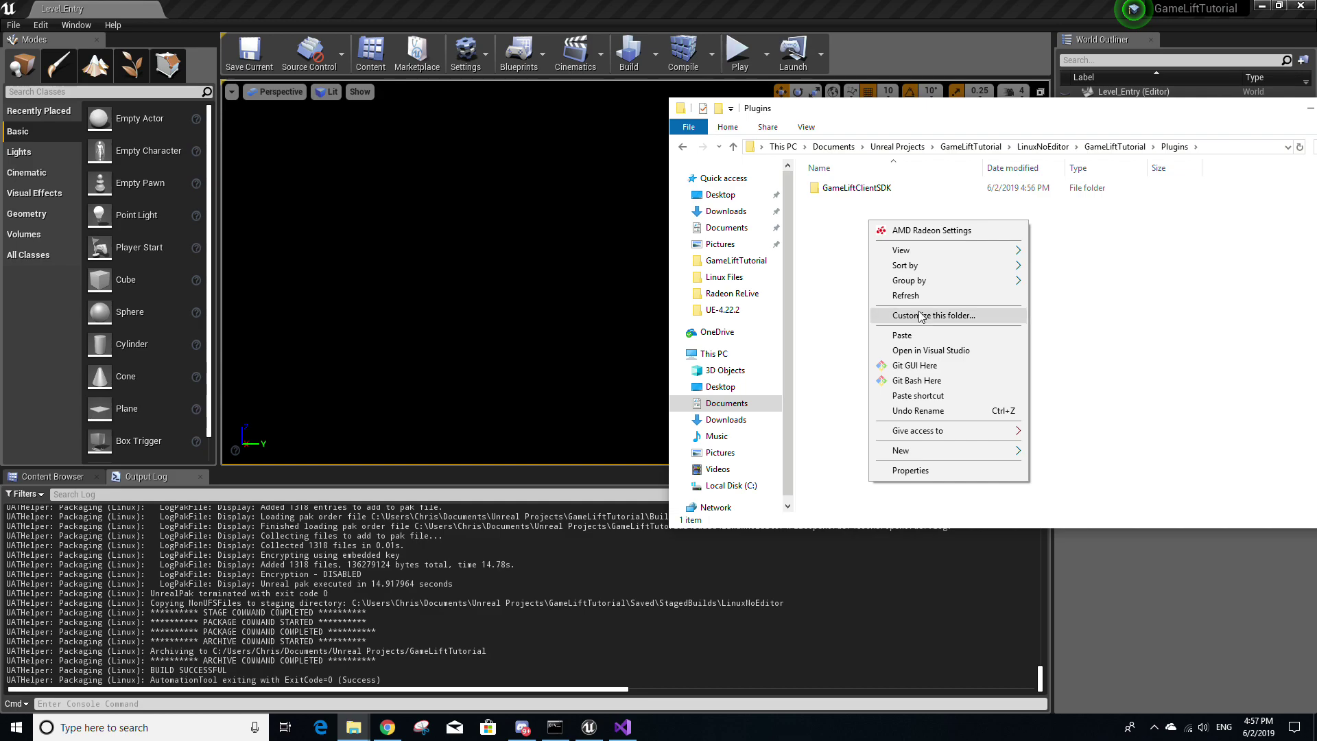
click(929, 335)
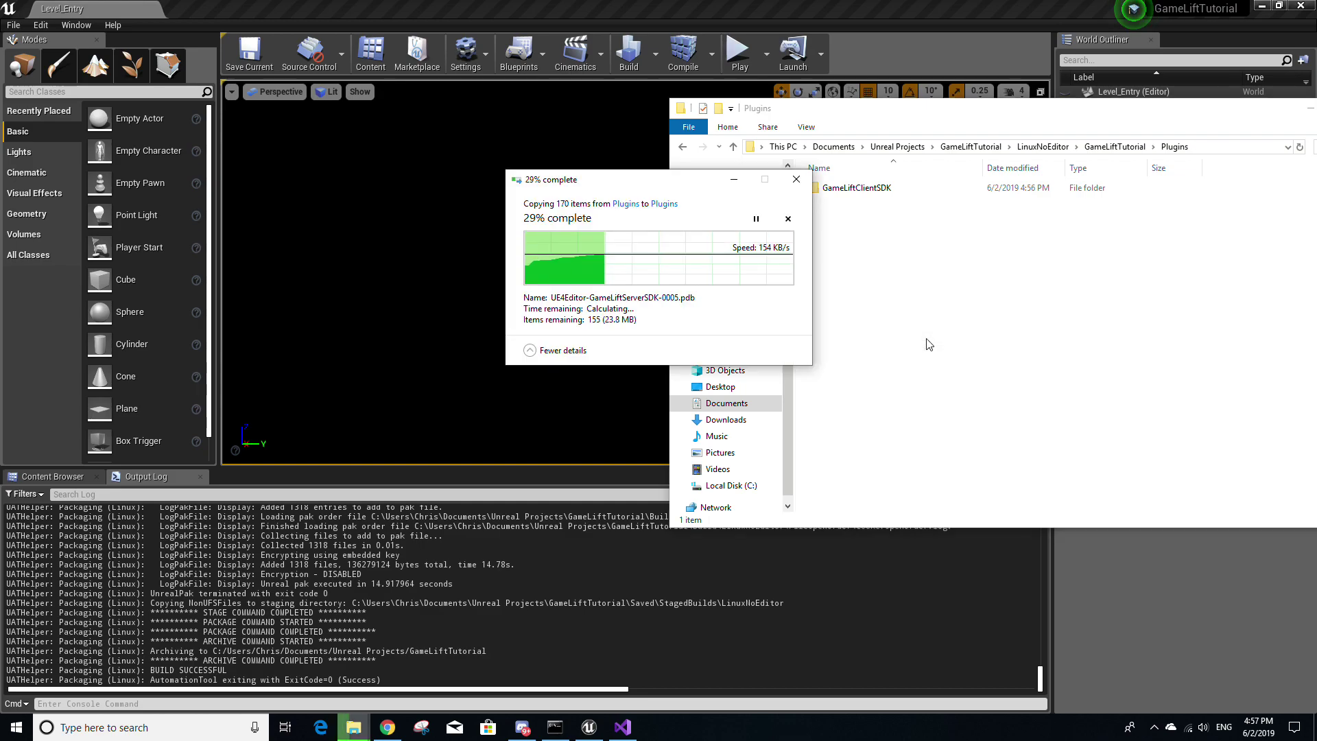
Step: Copy GameLiftTutorialServer and its .debug, .sym and .target files from the project's Binaries\Linux into LinuxNoEditor\GameLiftTutorial\Binaries\Linux
click(985, 150)
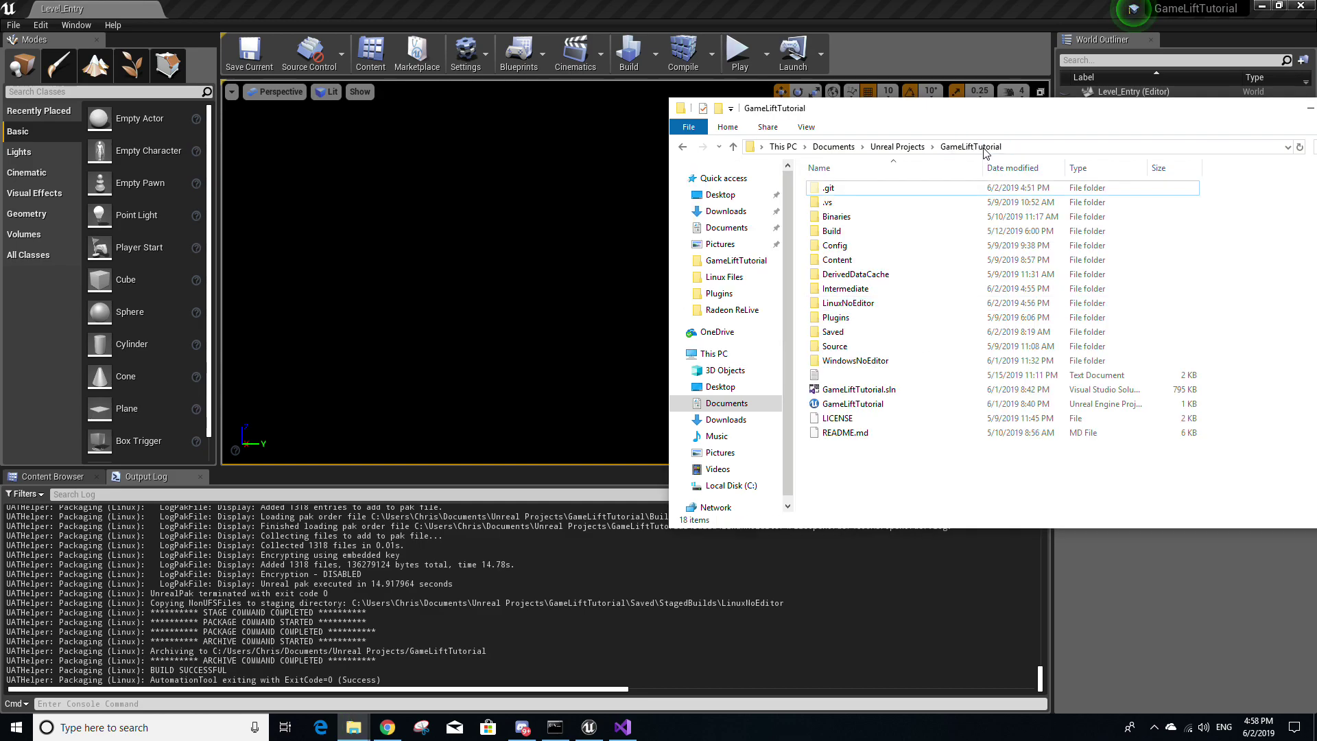
double_click(862, 221)
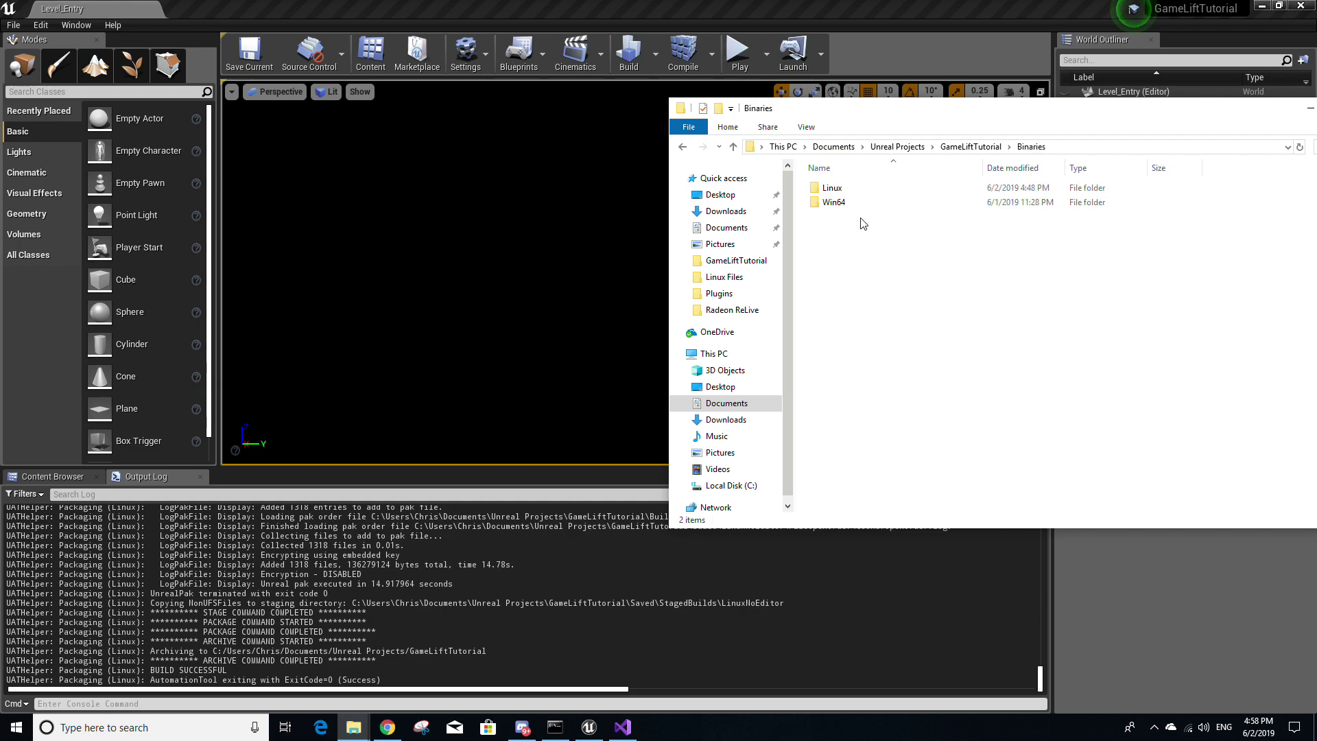
double_click(858, 192)
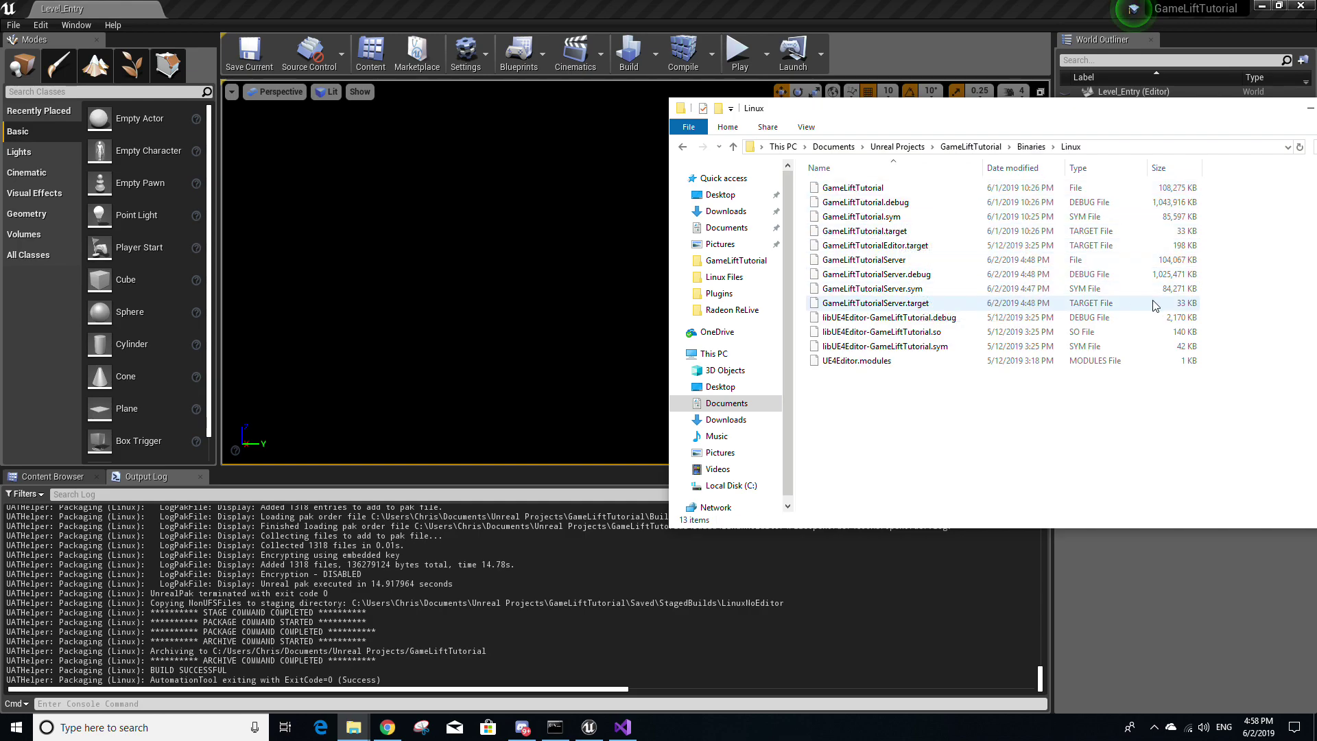
drag(1232, 304, 933, 261)
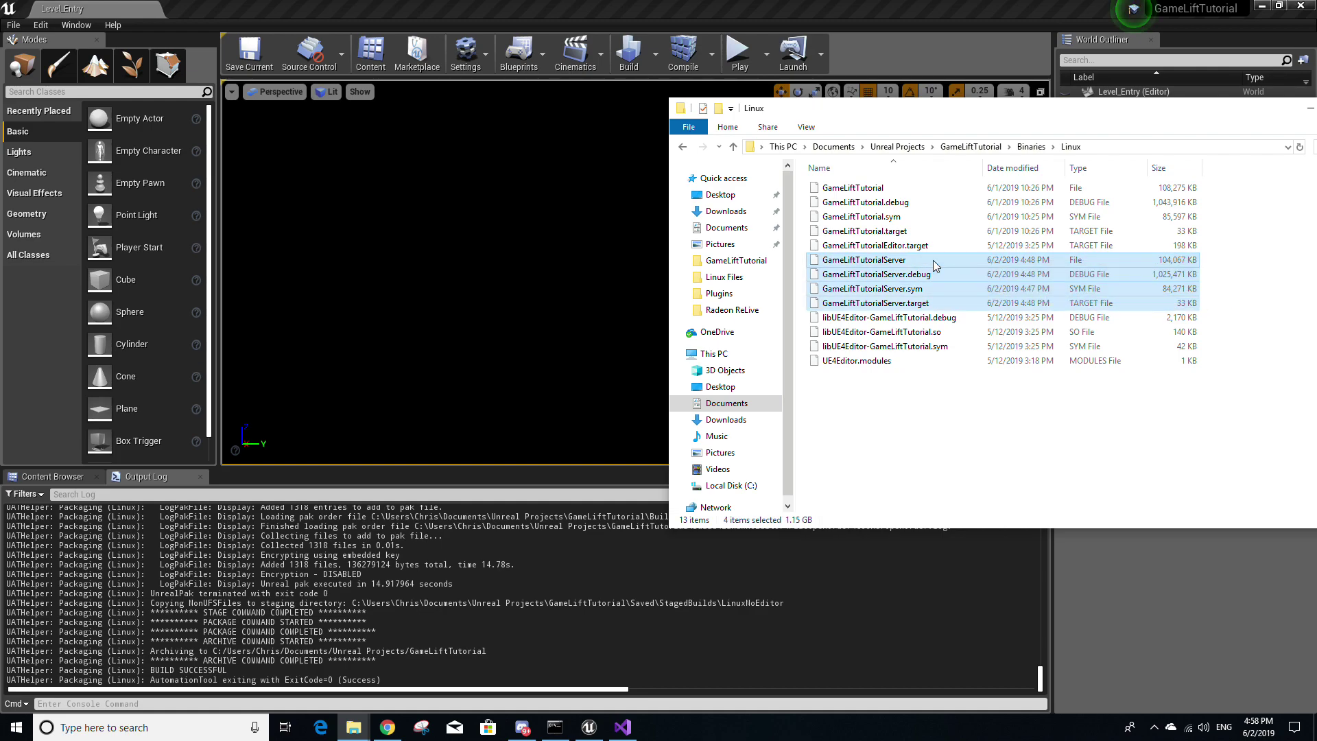
click(961, 147)
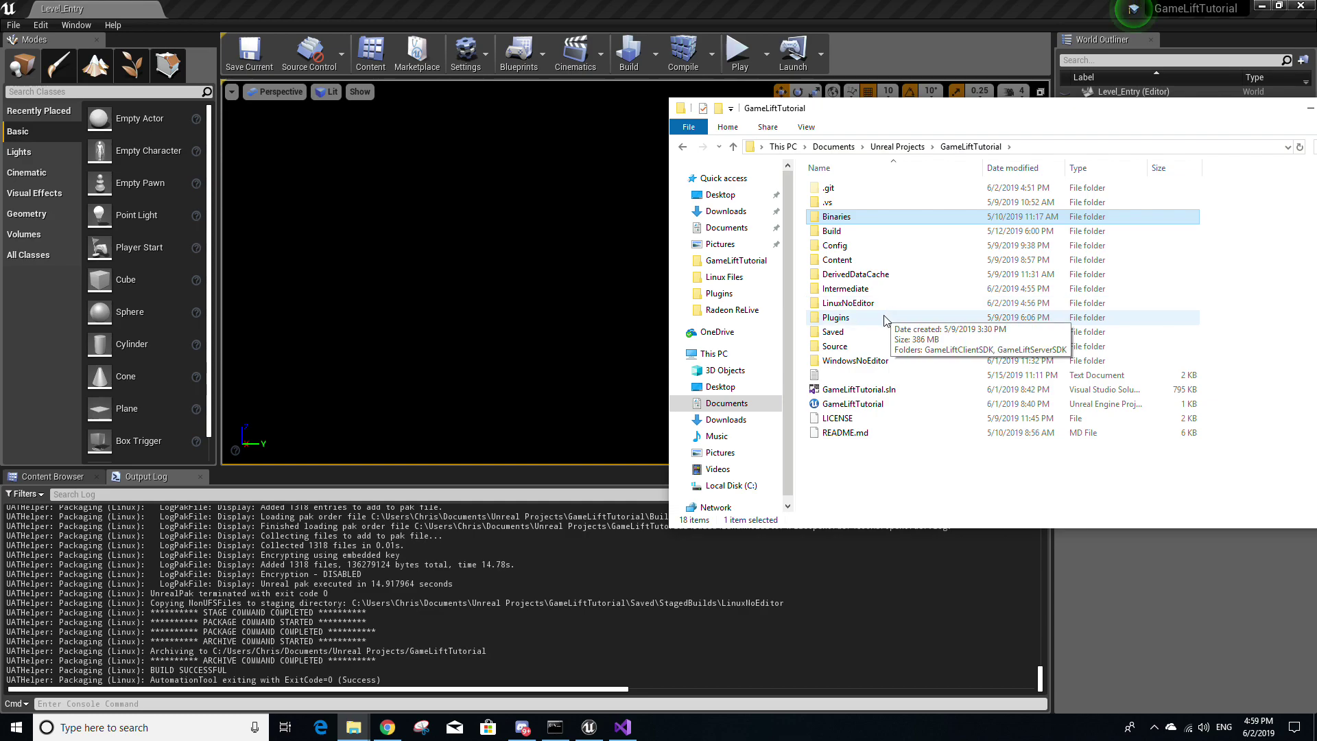
double_click(852, 304)
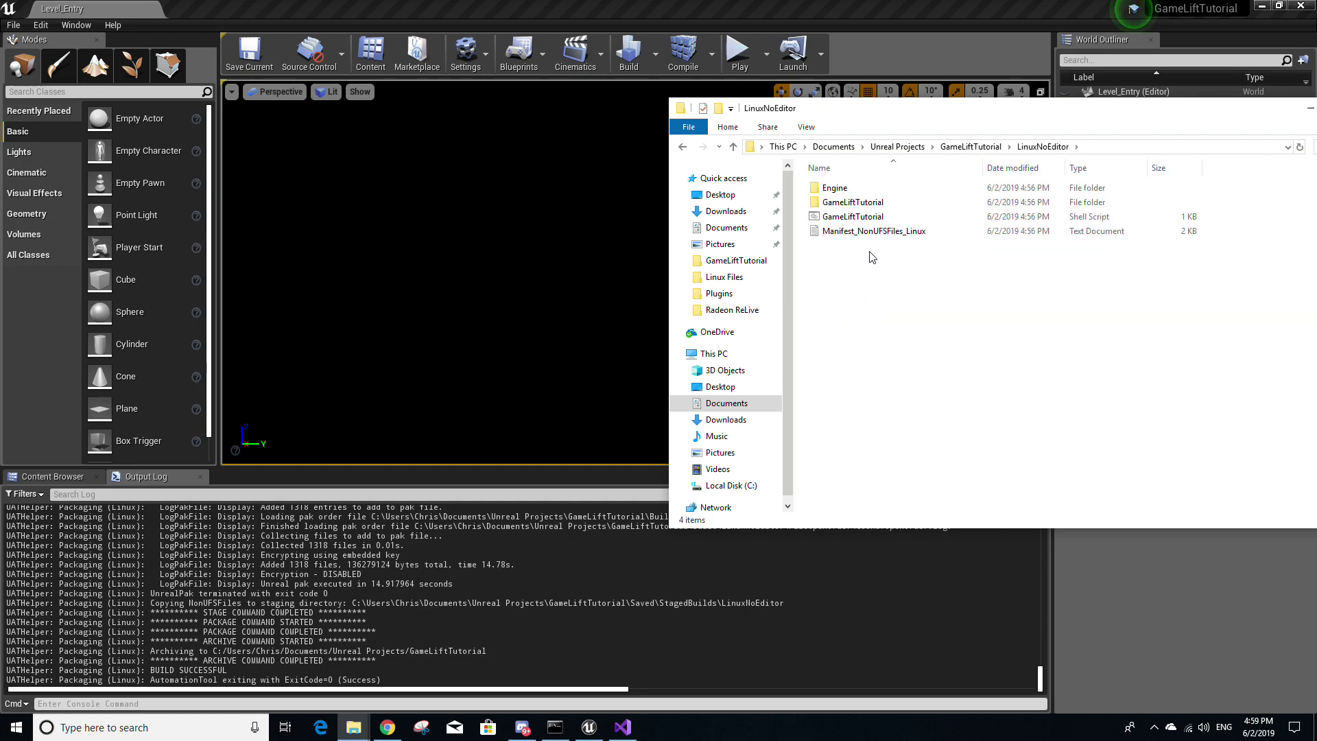
double_click(886, 204)
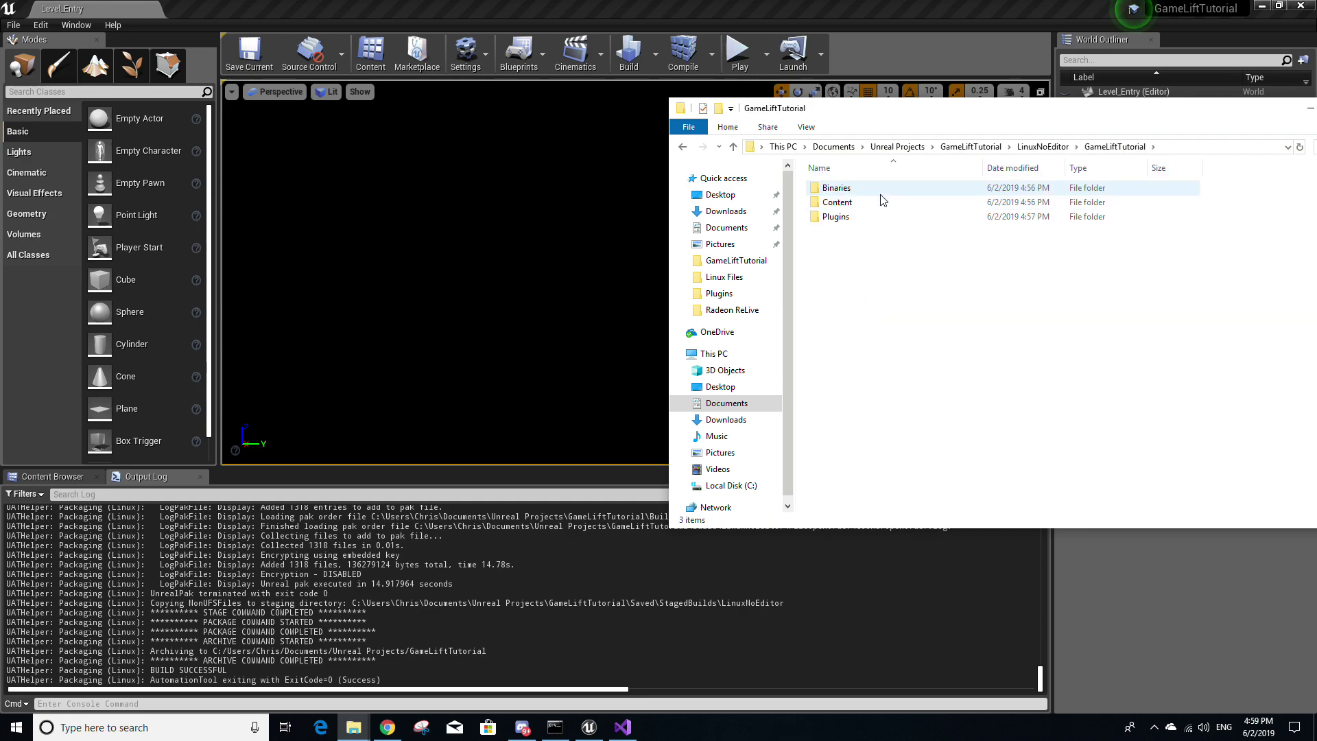
double_click(882, 189)
double_click(881, 191)
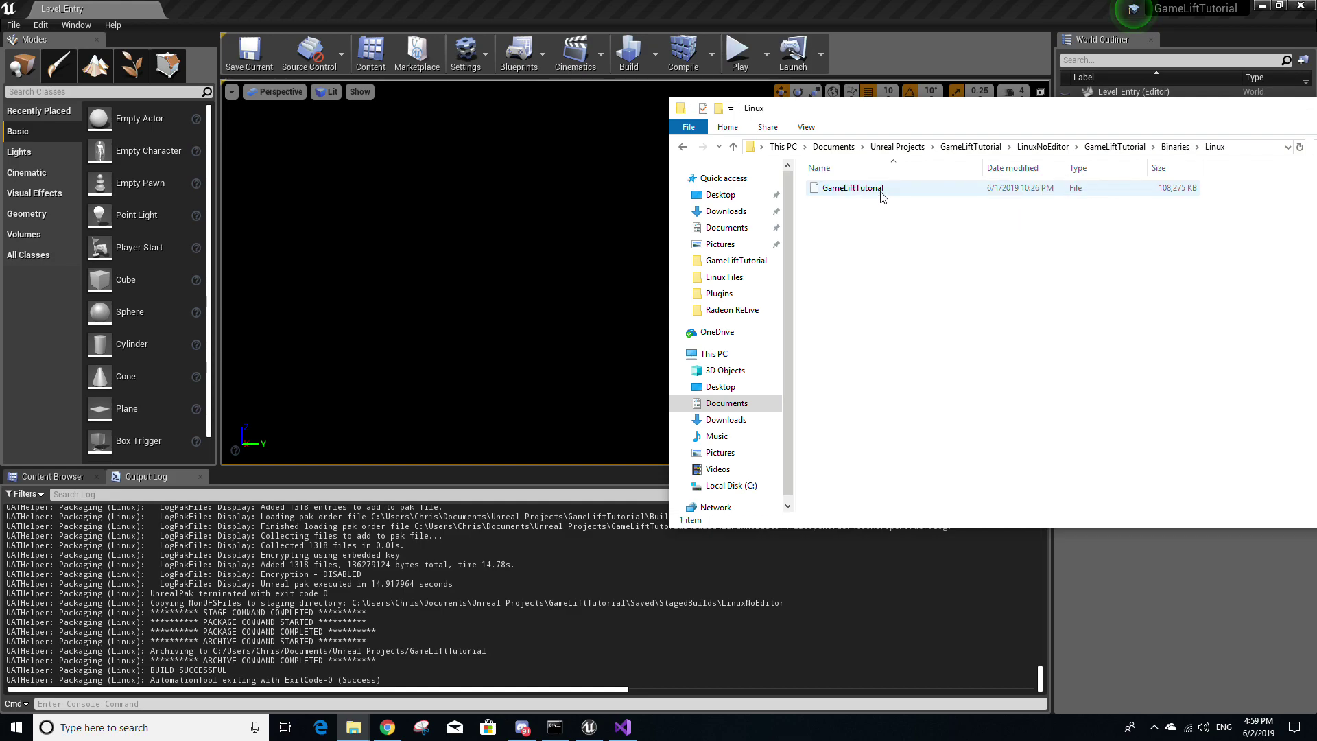
right_click(919, 267)
click(983, 378)
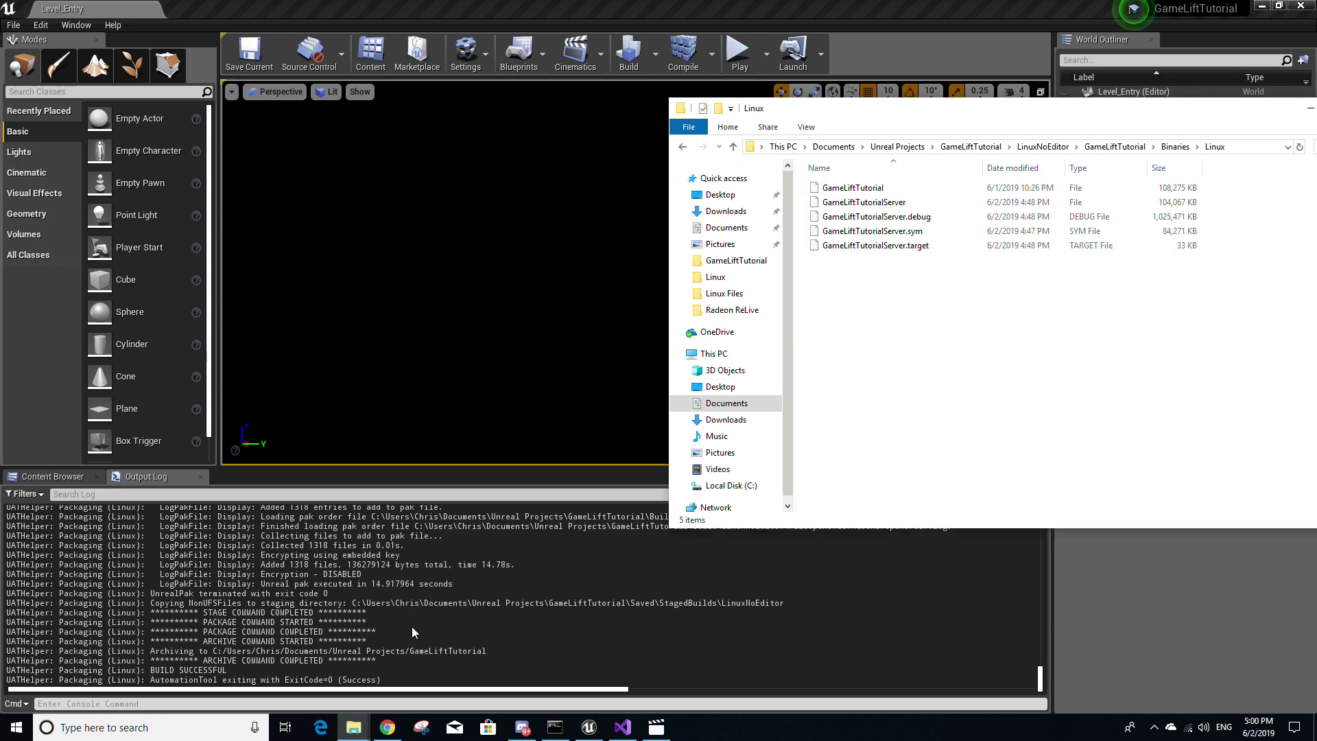
Step: Copy all the library files from the Linux Files folder into the packaged build's Binaries\Linux folder
click(349, 733)
click(354, 729)
click(542, 649)
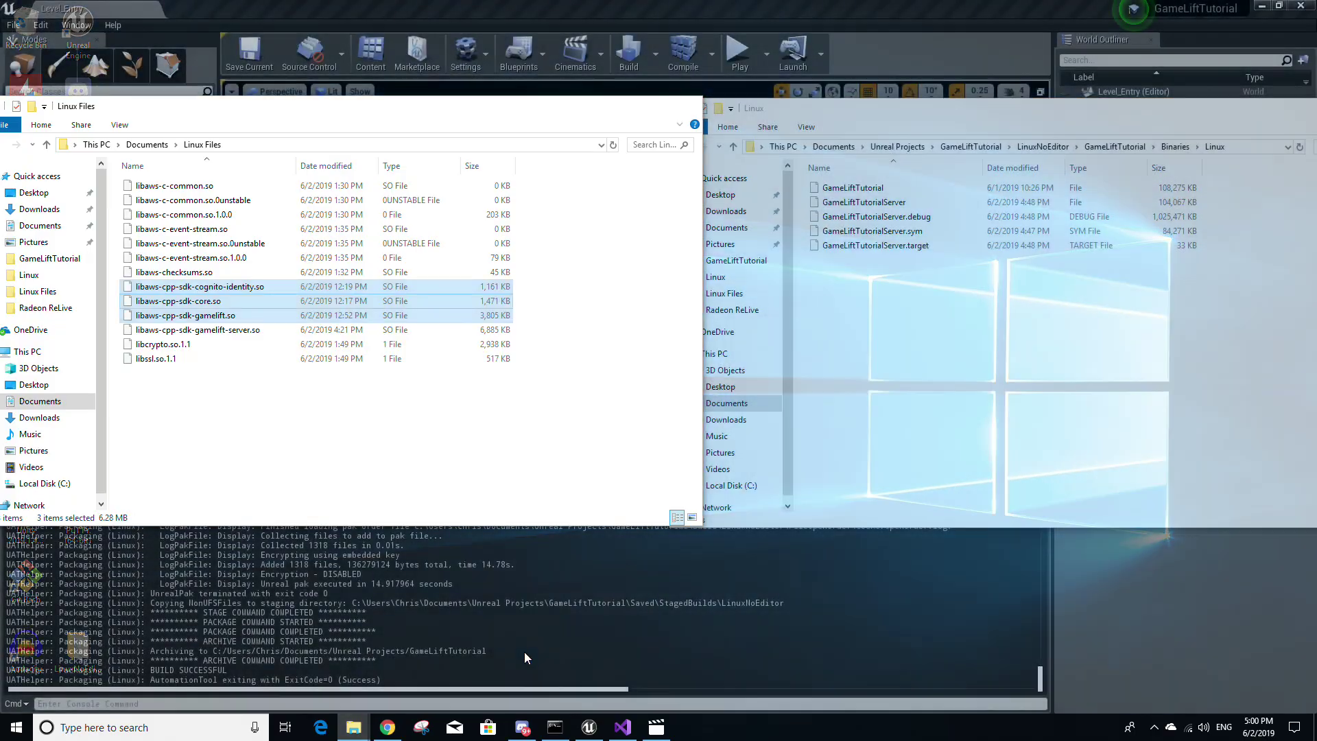
drag(481, 450, 424, 180)
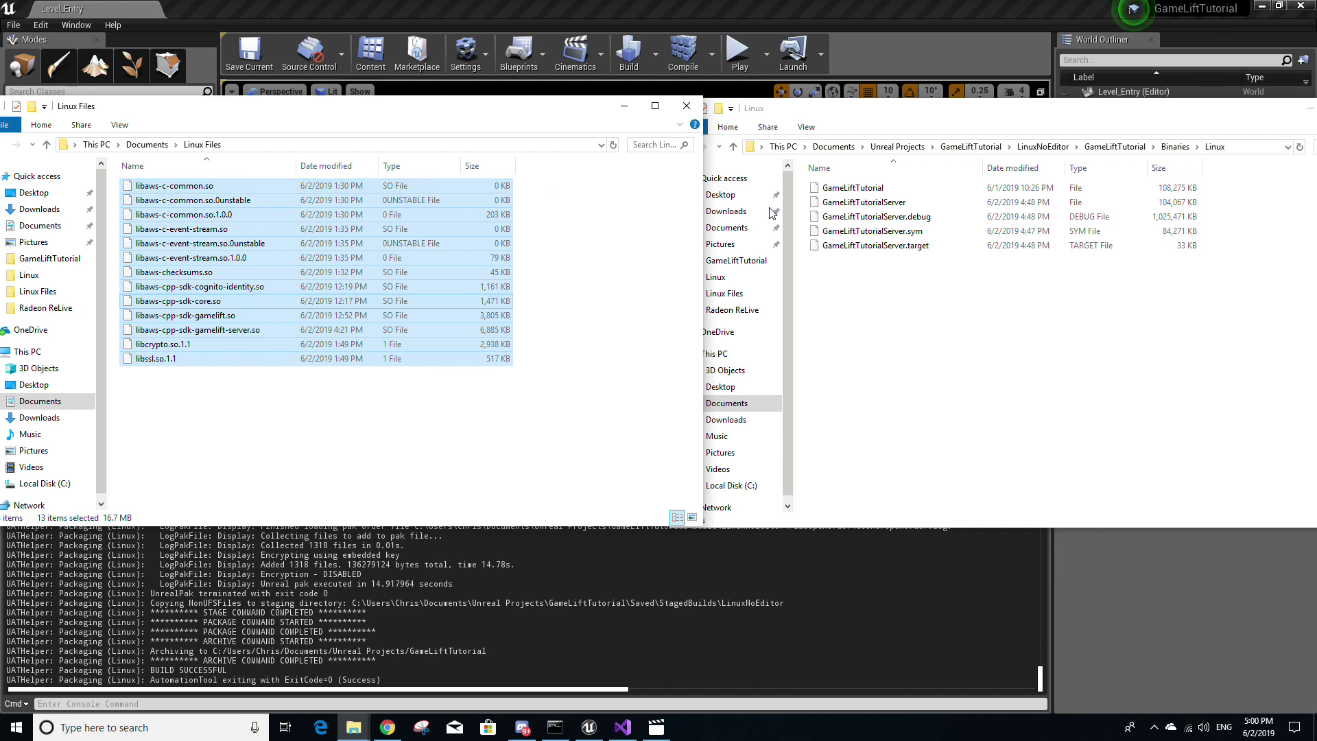
click(949, 295)
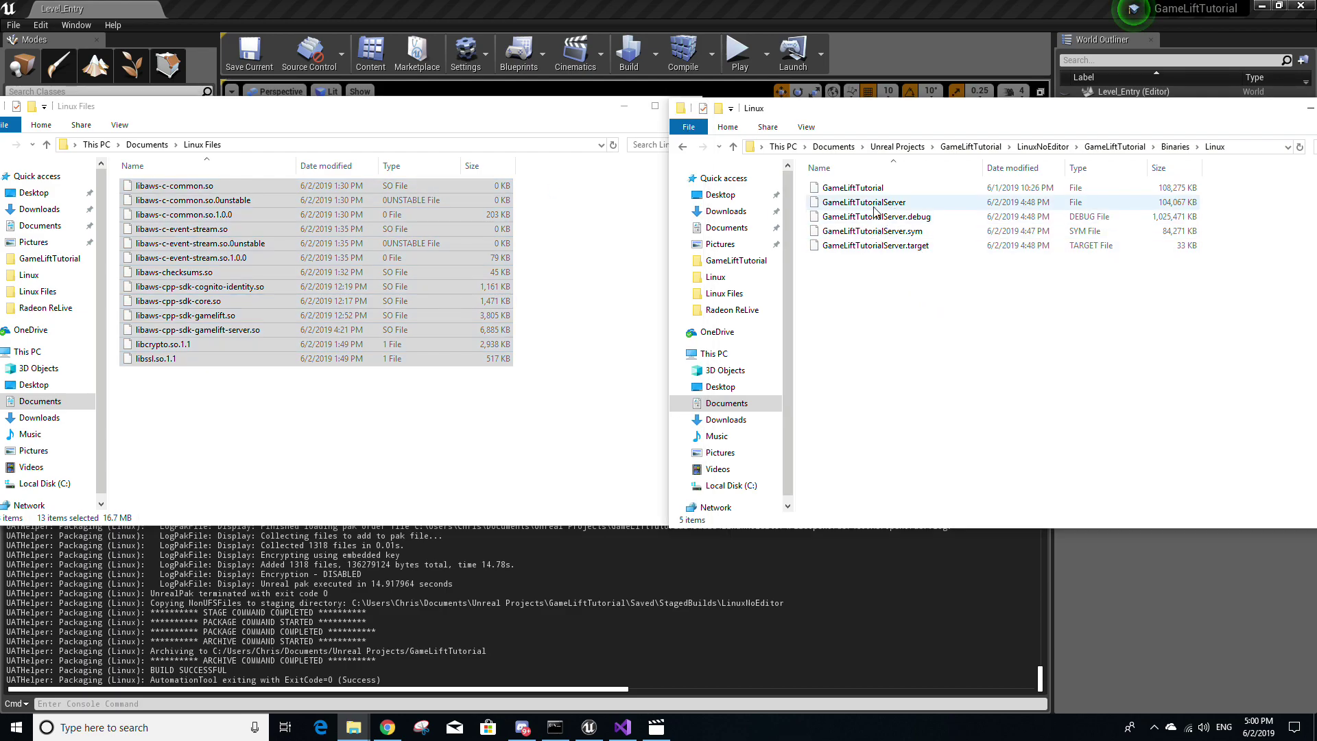
right_click(916, 291)
click(970, 405)
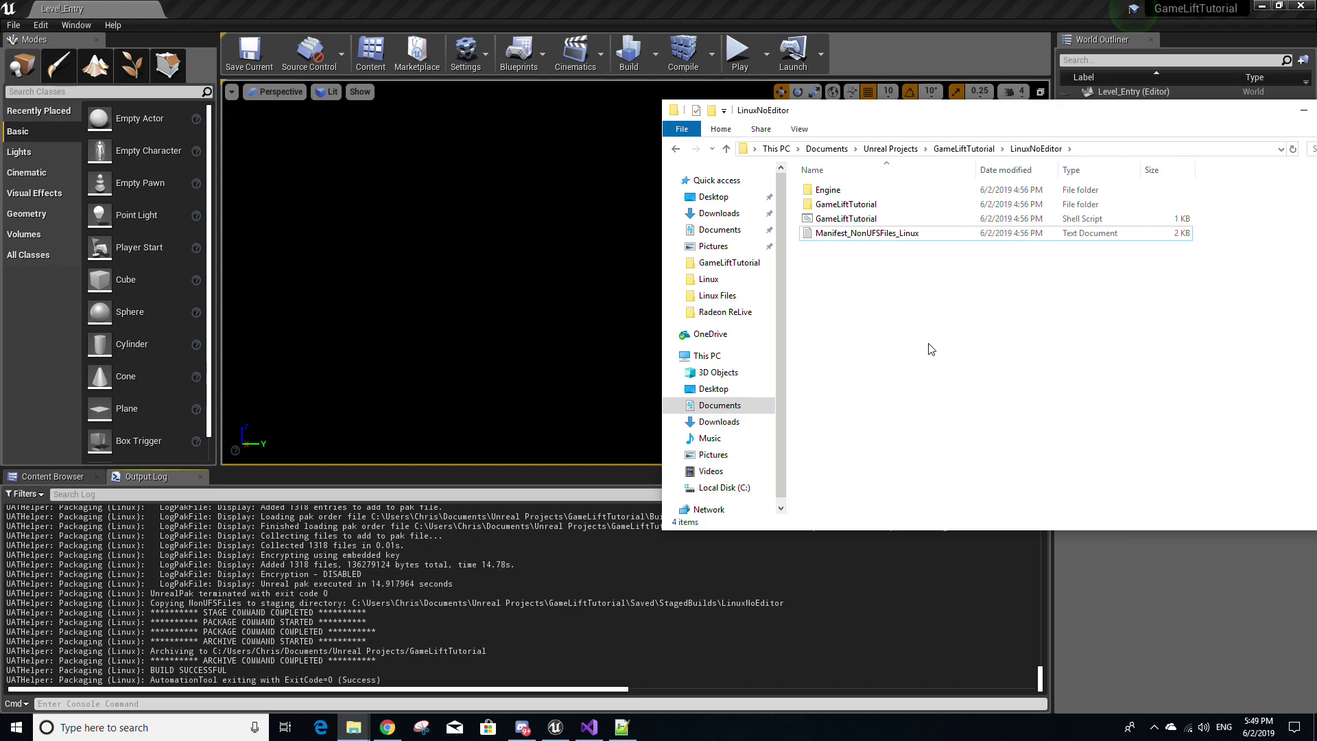
Step: Open a Command Prompt, change to the project's LinuxNoEditor directory and start bash there
click(163, 729)
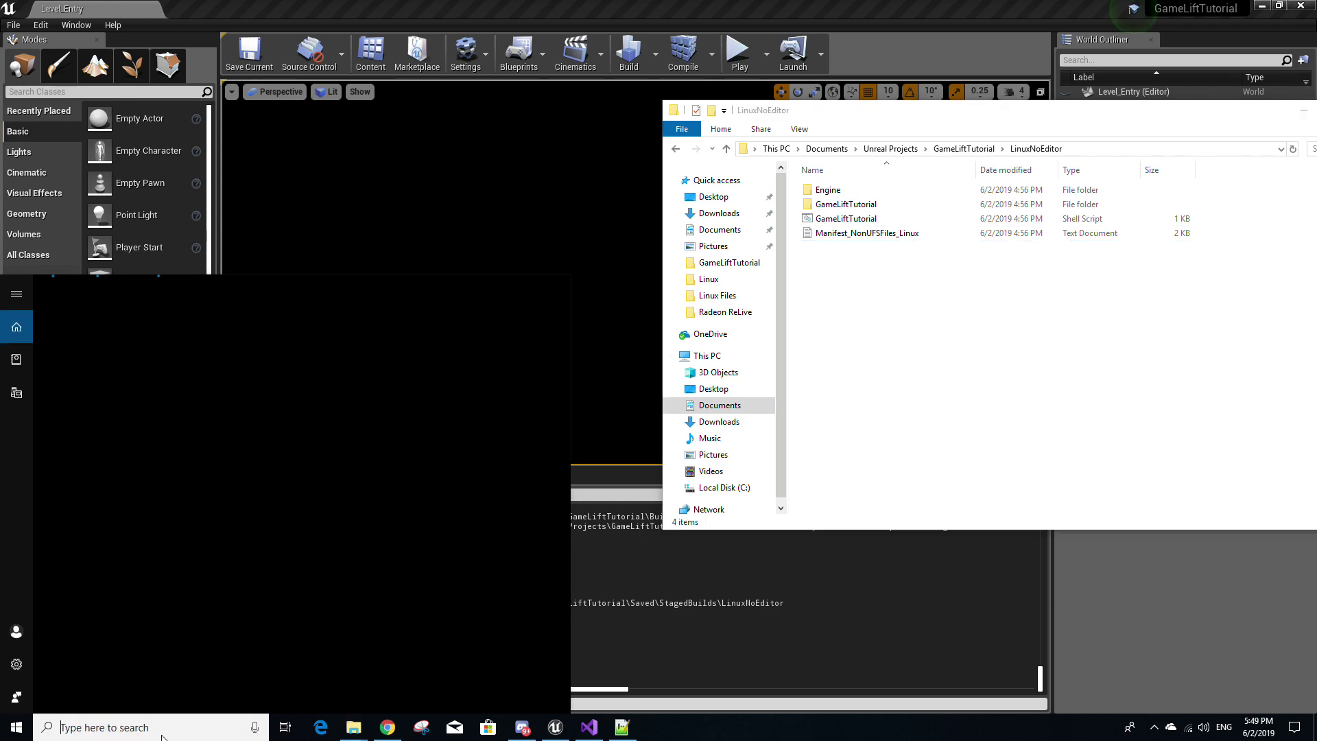
text(cmd)
click(51, 331)
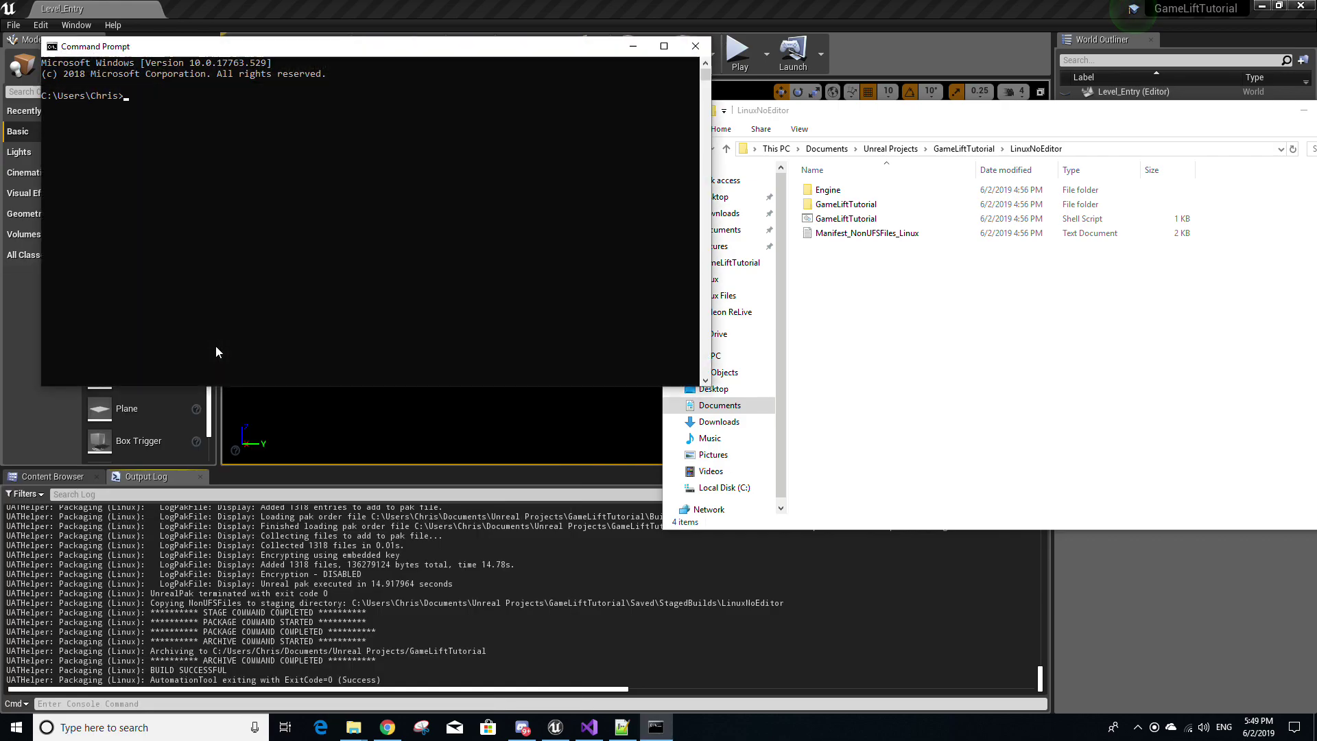
text(cd)
click(1151, 152)
key(ctrl+c)
click(327, 122)
key(ctrl+v)
key(Return)
text(bash)
key(Return)
Step: Create install.sh in vi with the lines #!/bin/sh and sudo chmod +x "./GameLiftTutorial/Binaries/Linux/GameLiftTutorialServer", and save it
text(vi install.sh)
key(Return)
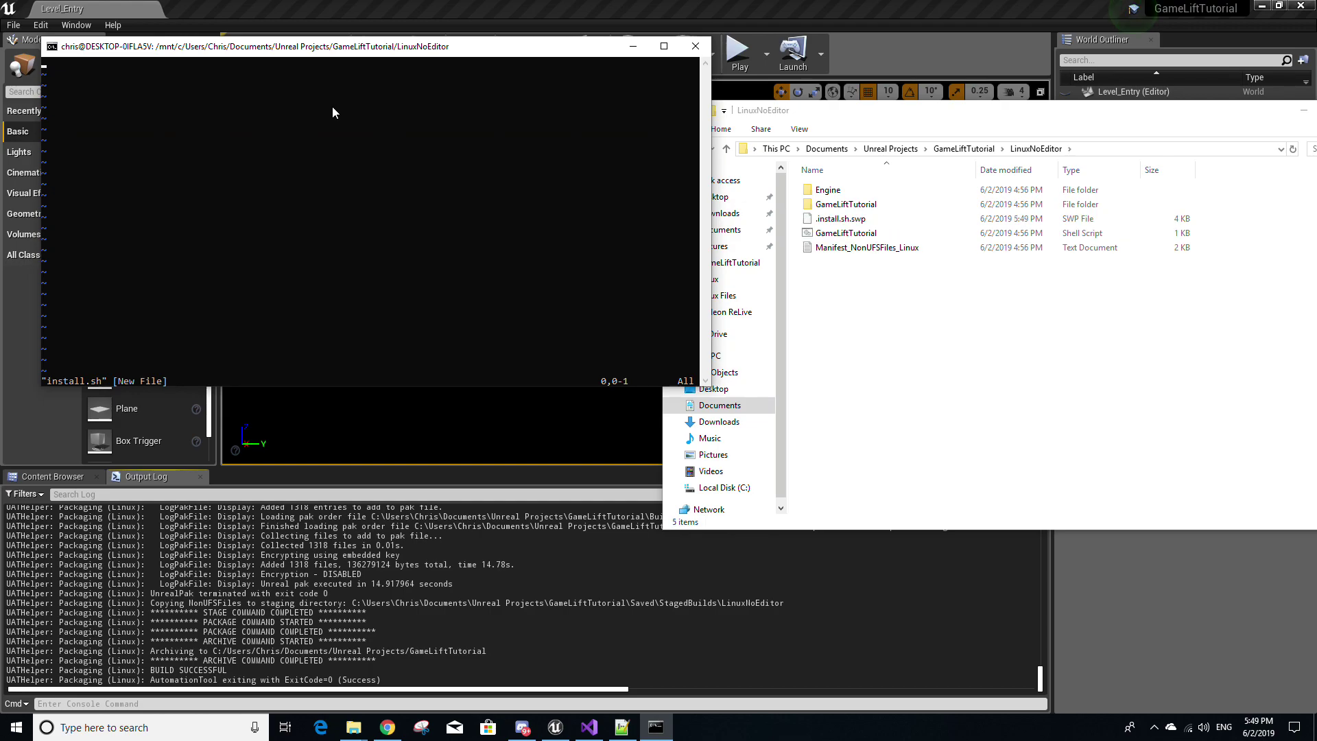
key(i)
text(#)
text(!/bin)
text(/sh )
text(sudo chm)
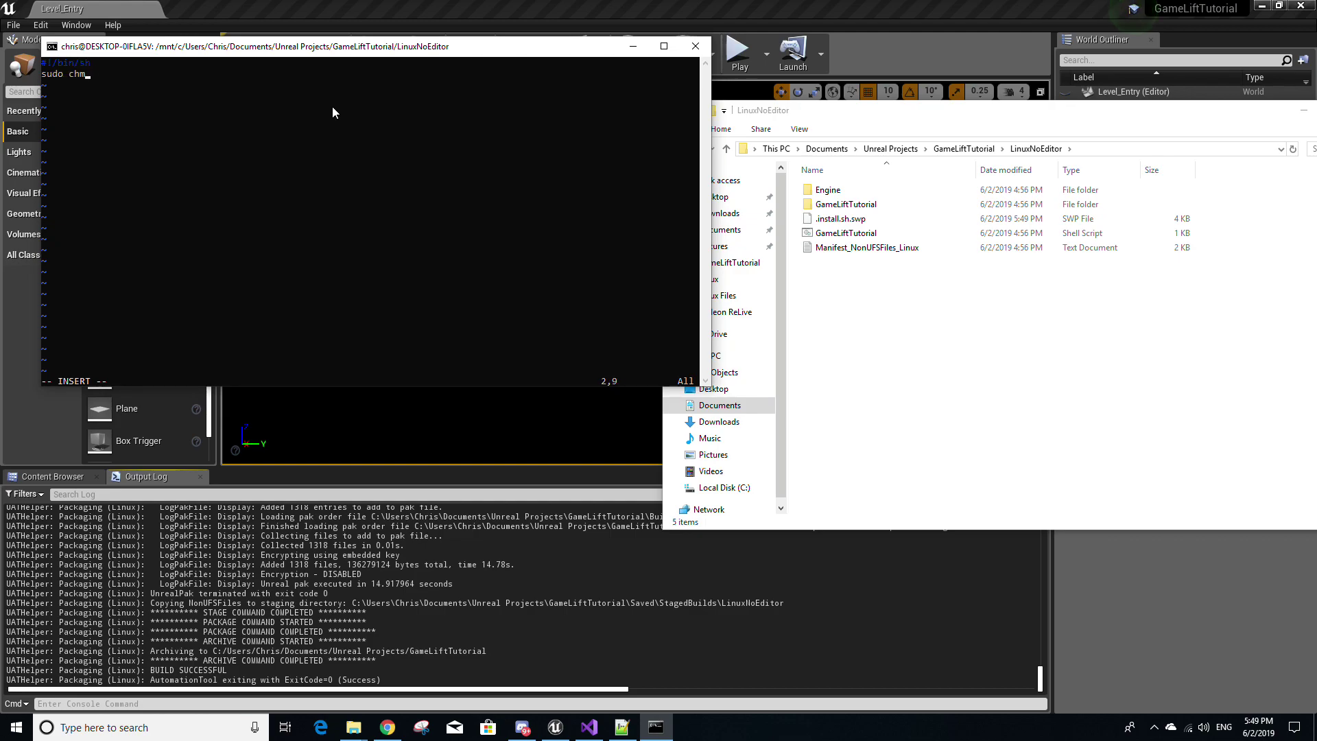
text(od +x "./GameLiftTut)
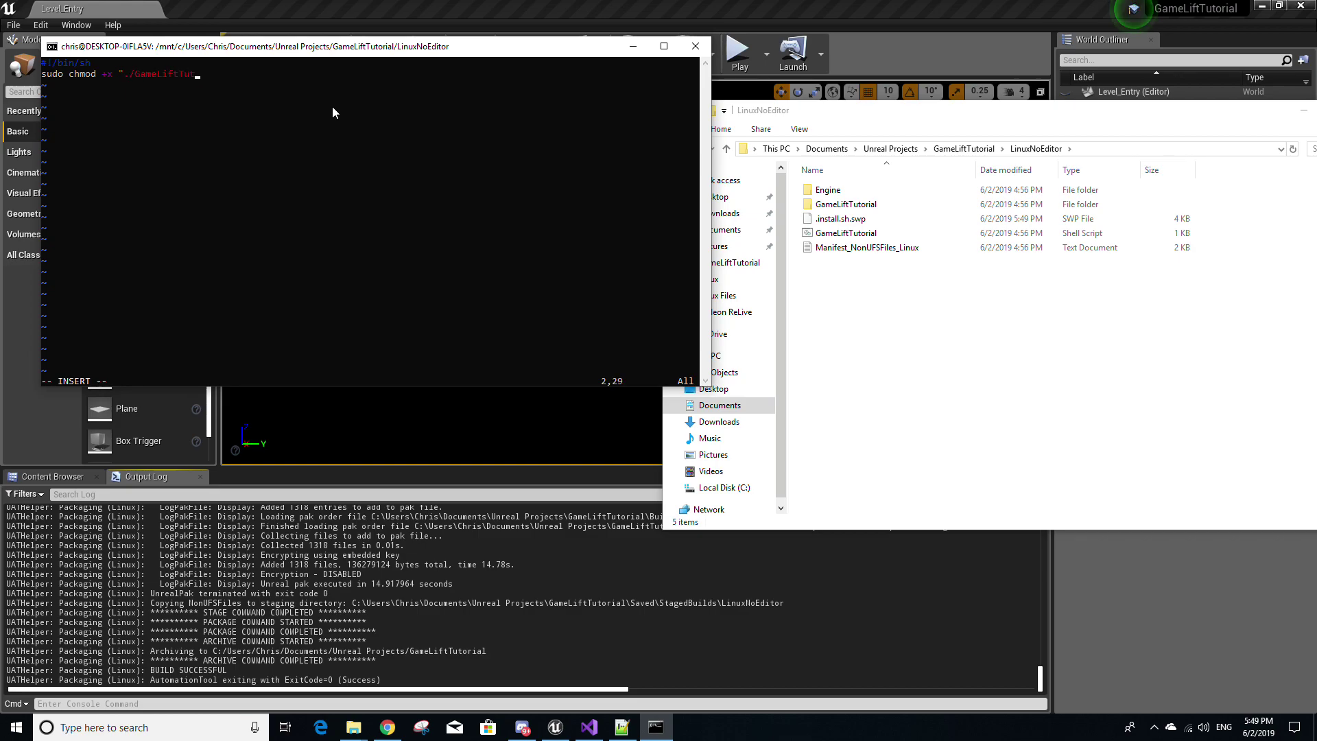
text(orial/Binaries/Linux/GameLiftTutorialServer")
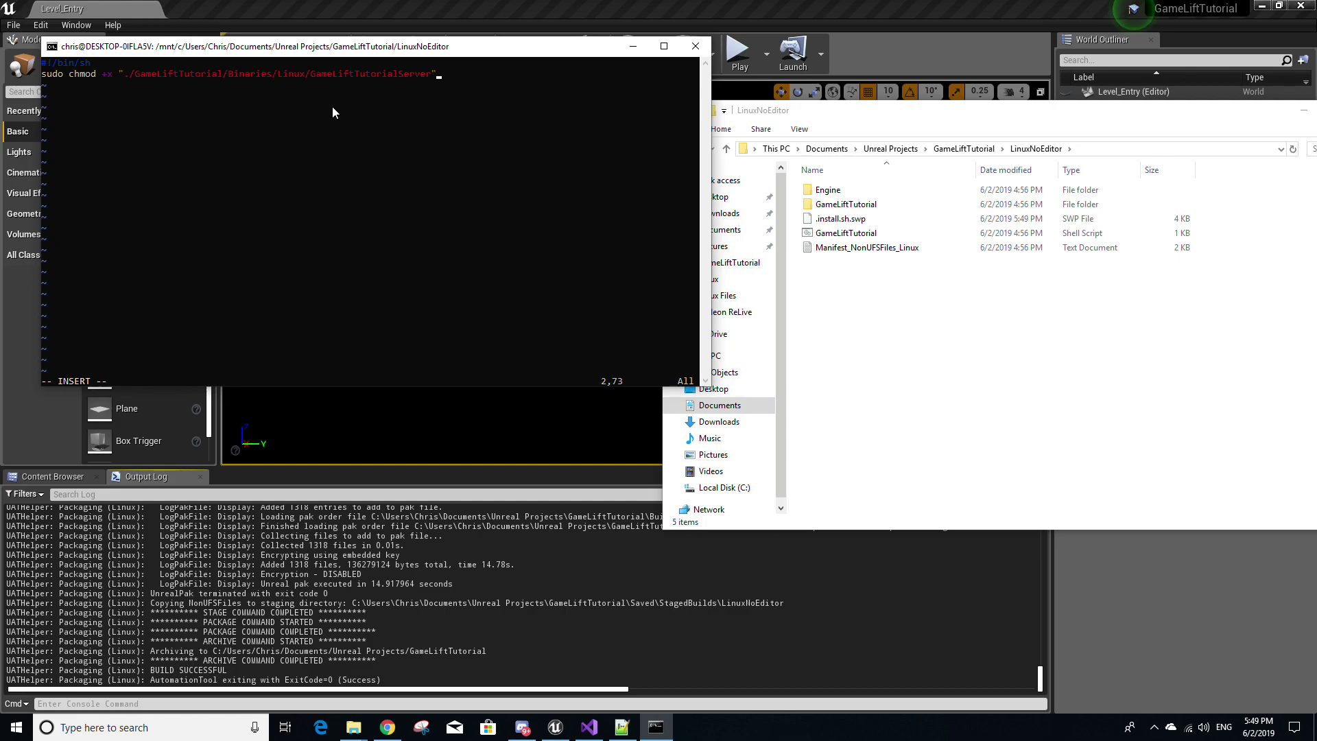
key(Escape)
text(:wq)
key(Return)
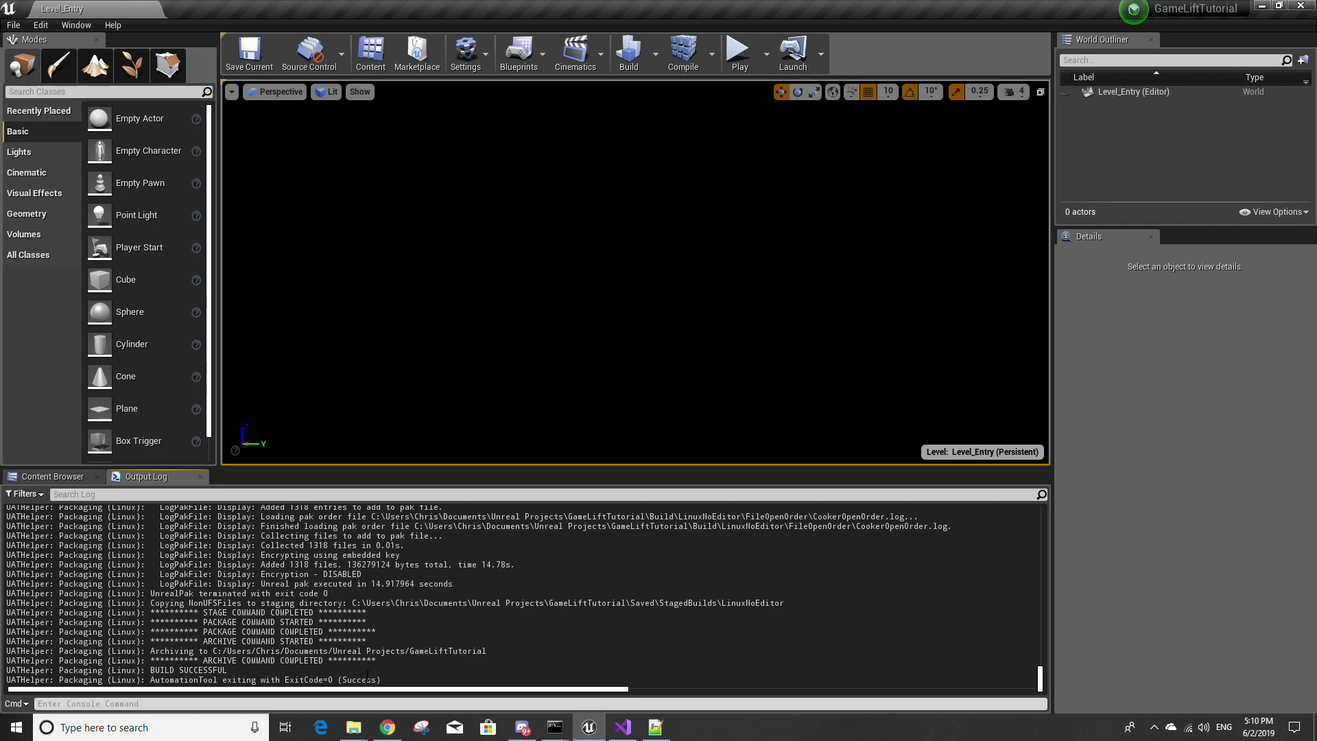
Step: Open a new Command Prompt from the Windows search and start bash in it
click(192, 721)
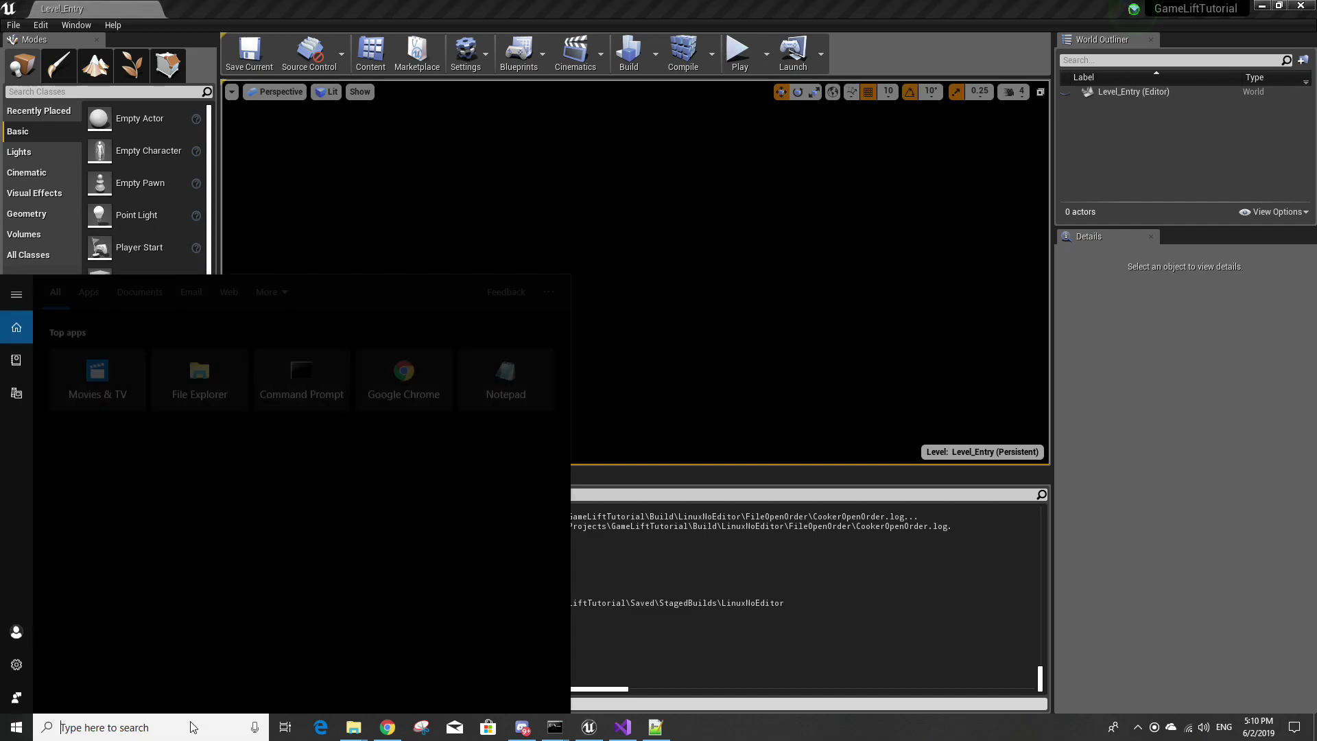
text(command)
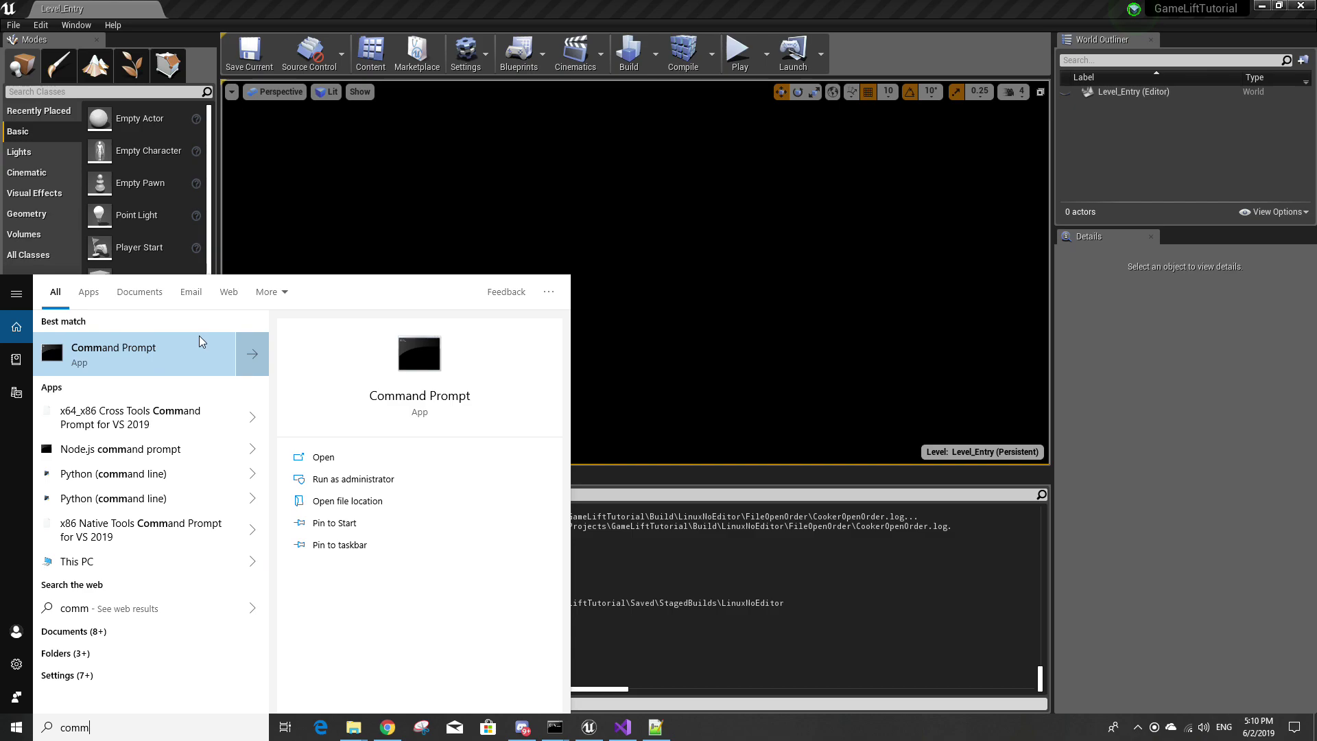
click(199, 343)
text(sh)
key(Return)
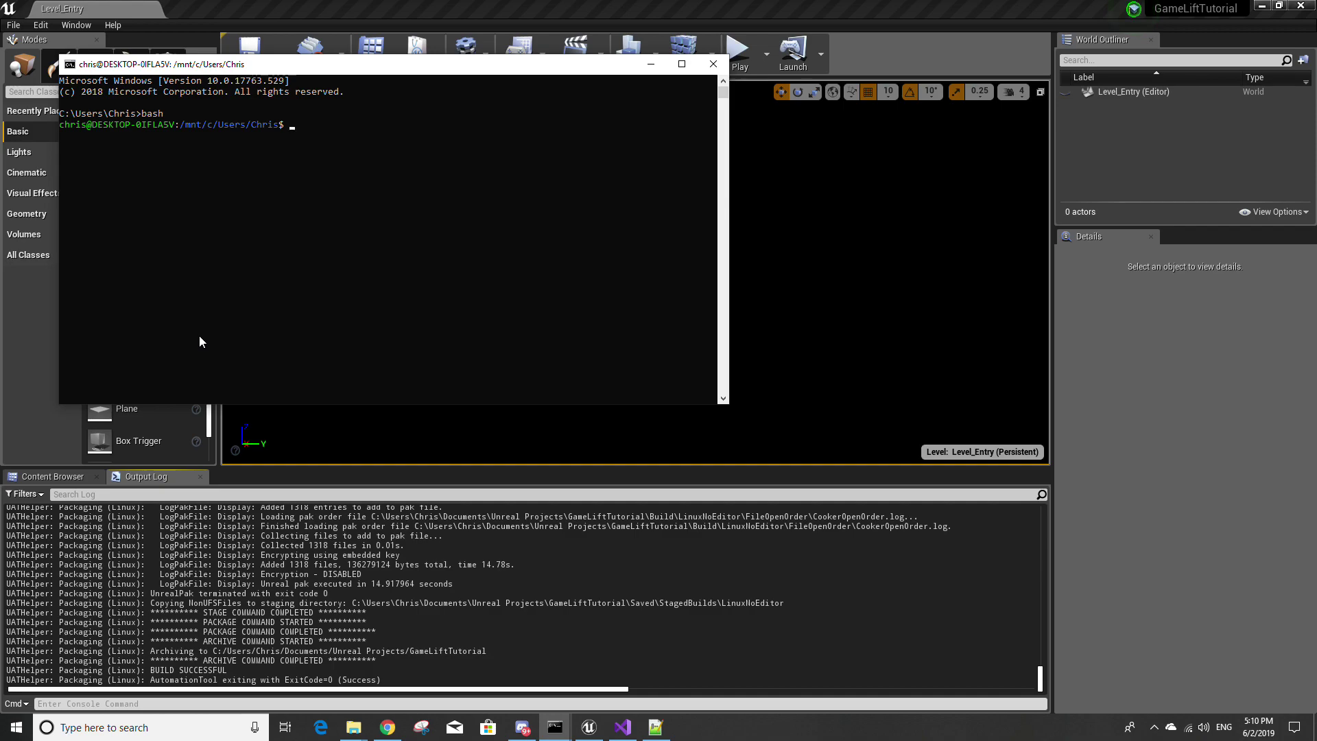
Step: Install the AWS command line tools with sudo apt install awscli, entering the sudo password
text(sudo apt install awscli)
key(Return)
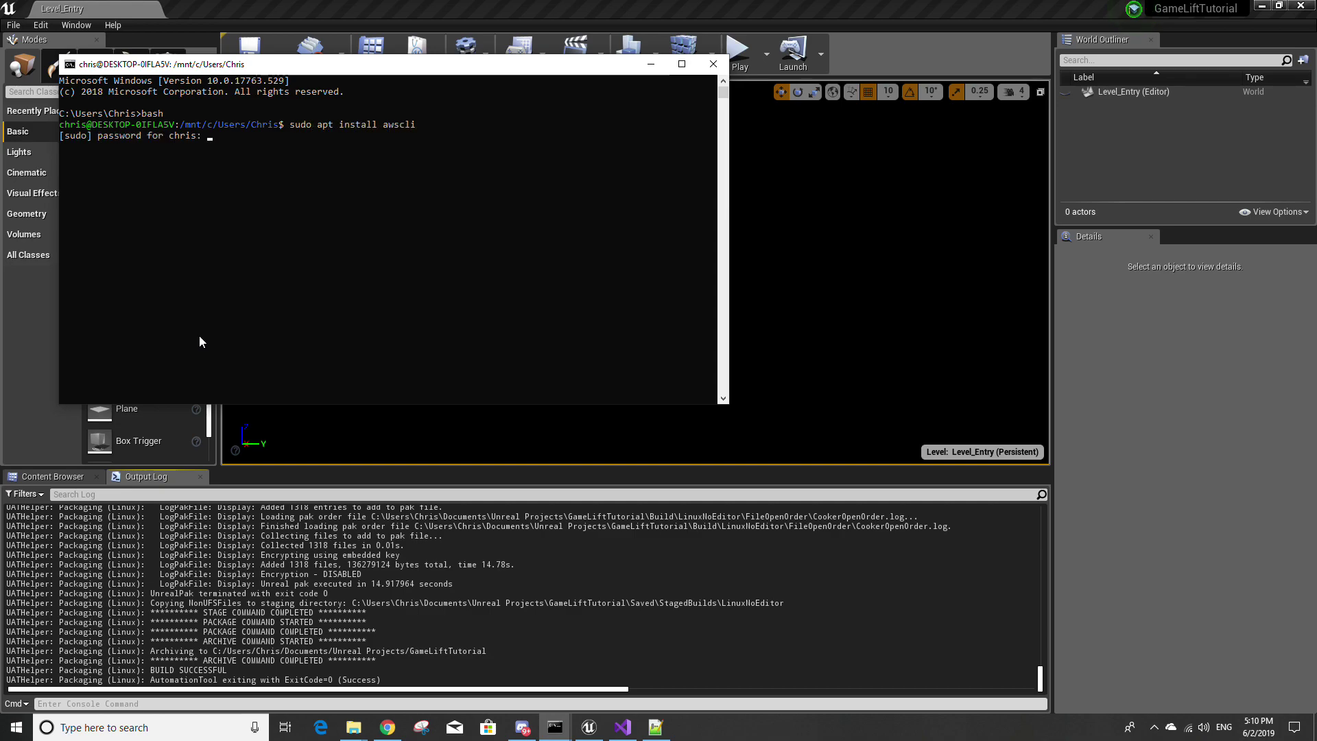
key(Return)
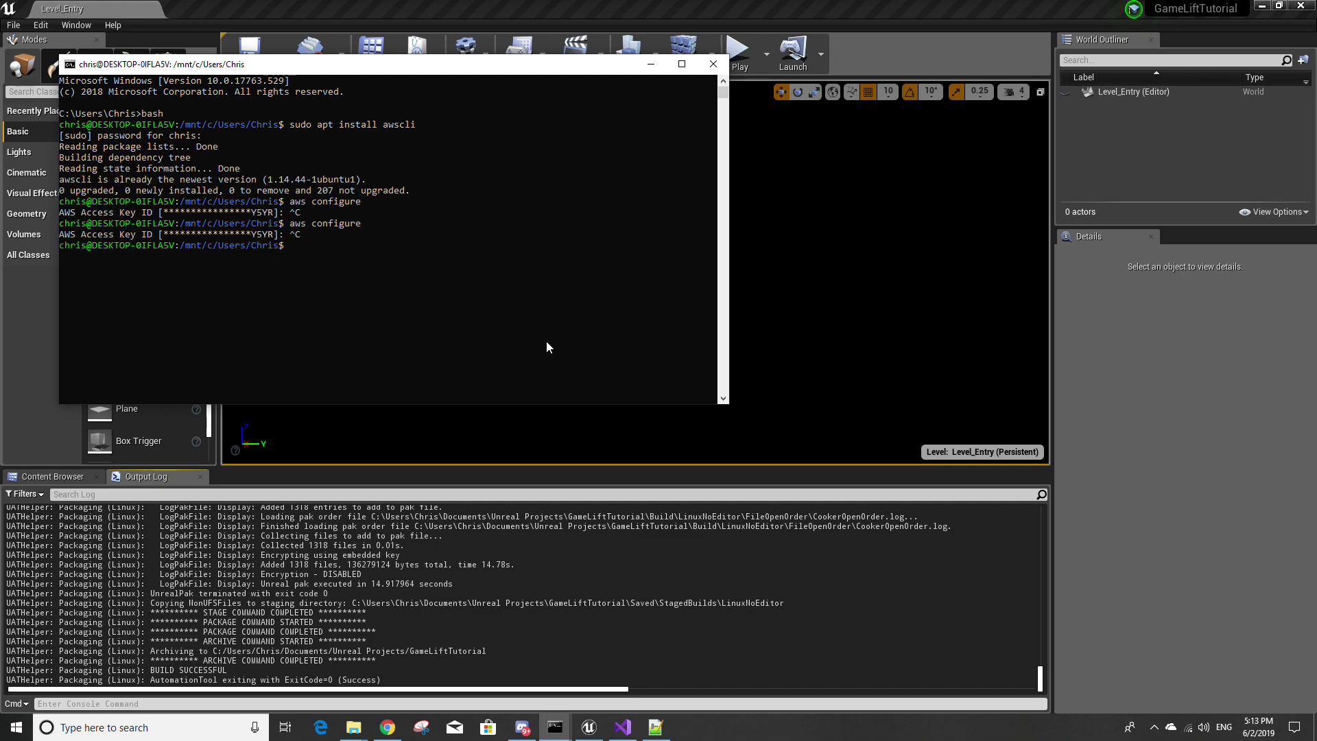
Step: Run aws configure, and examine the whole gameadminpolicy JSON on the IAM page in Chrome
text(aws configure)
key(Return)
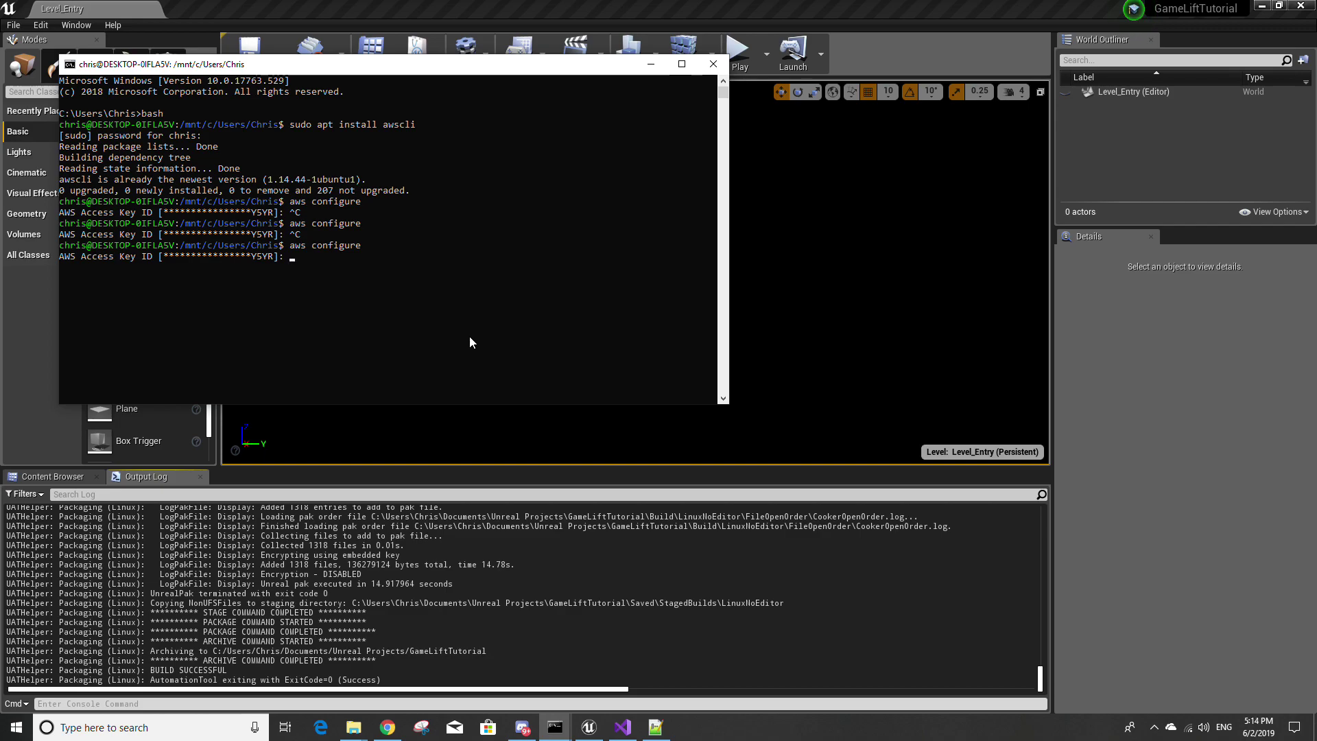
mouse_move(388, 736)
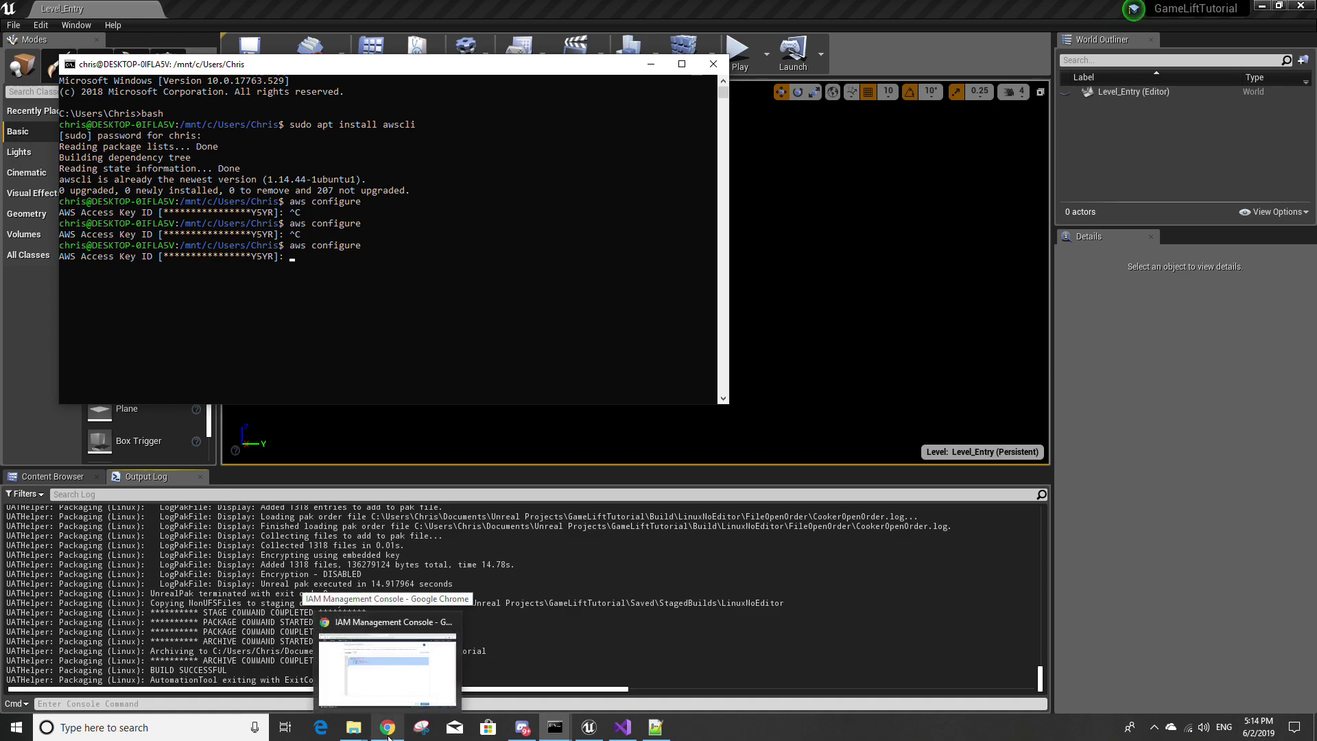
click(388, 736)
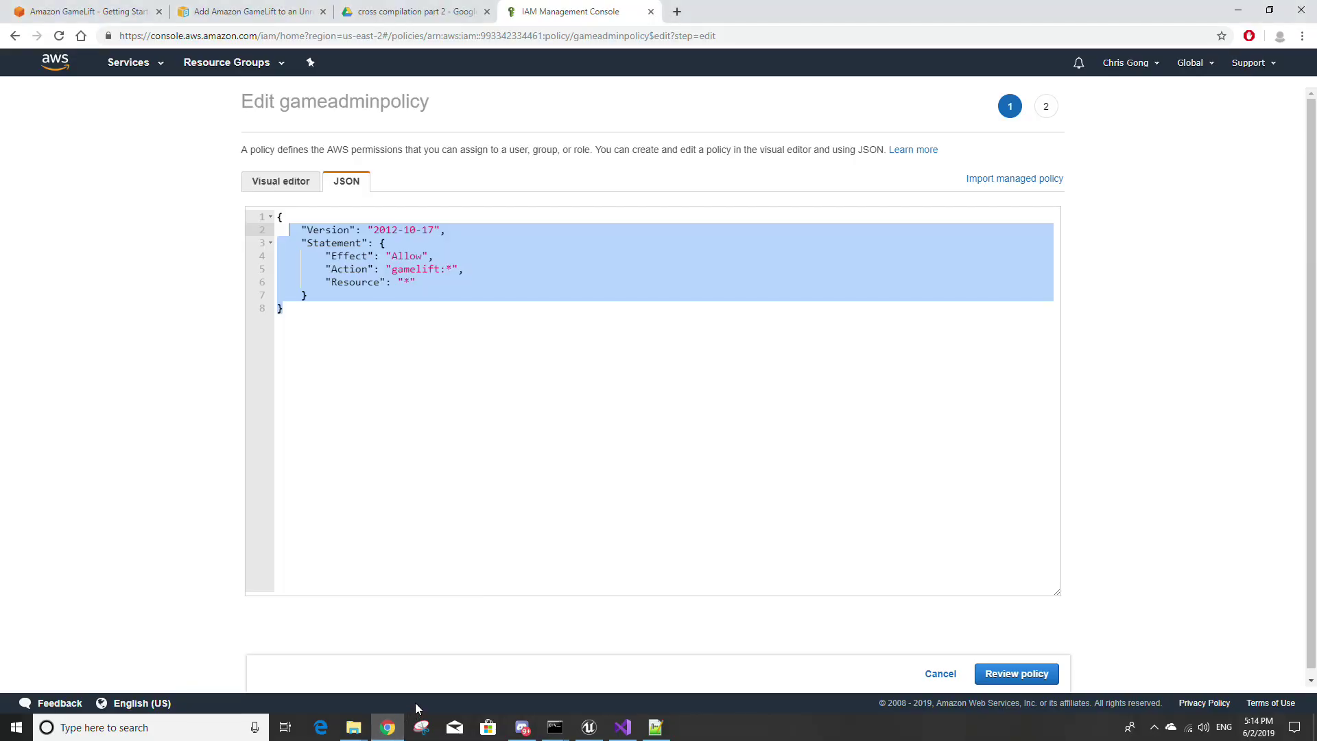
click(402, 267)
drag(391, 309, 277, 220)
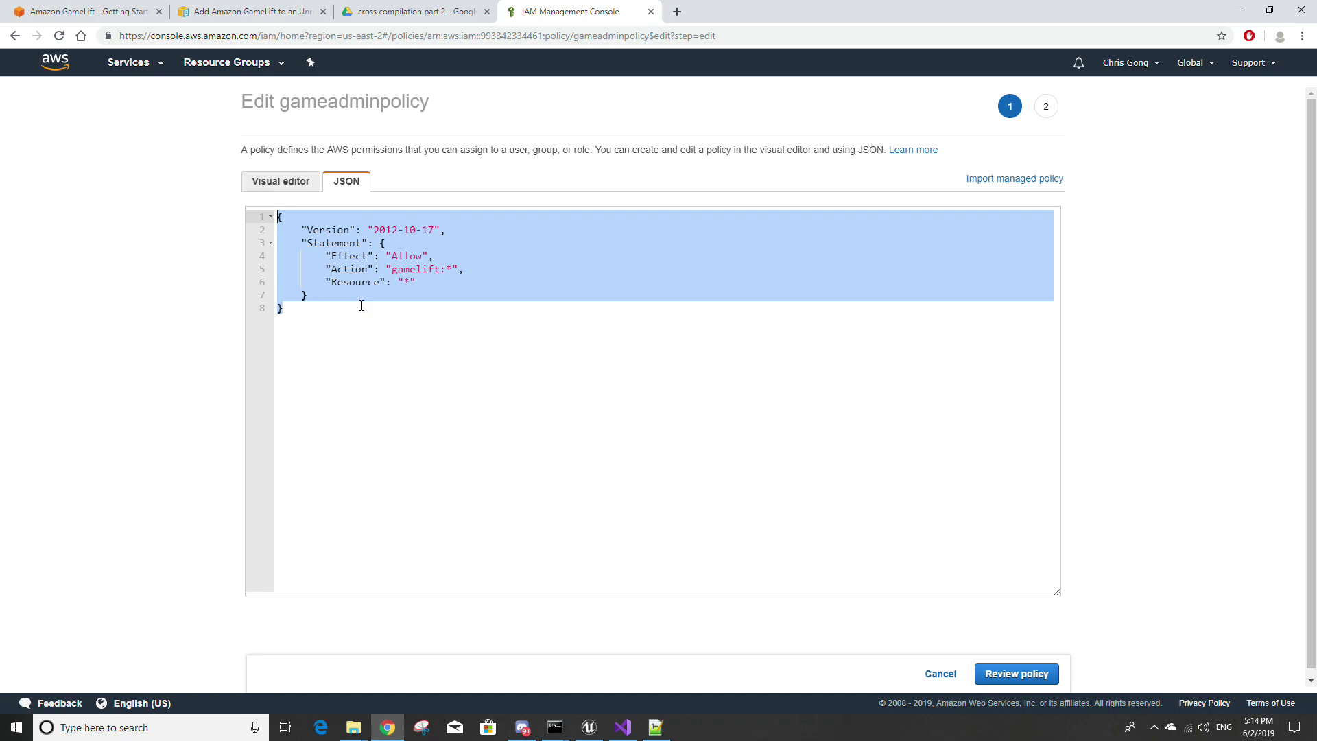
Step: Return to the bash window and begin an aws gamelift upload-build command with name Tutorial and build version 3
key(alt+Tab)
click(453, 251)
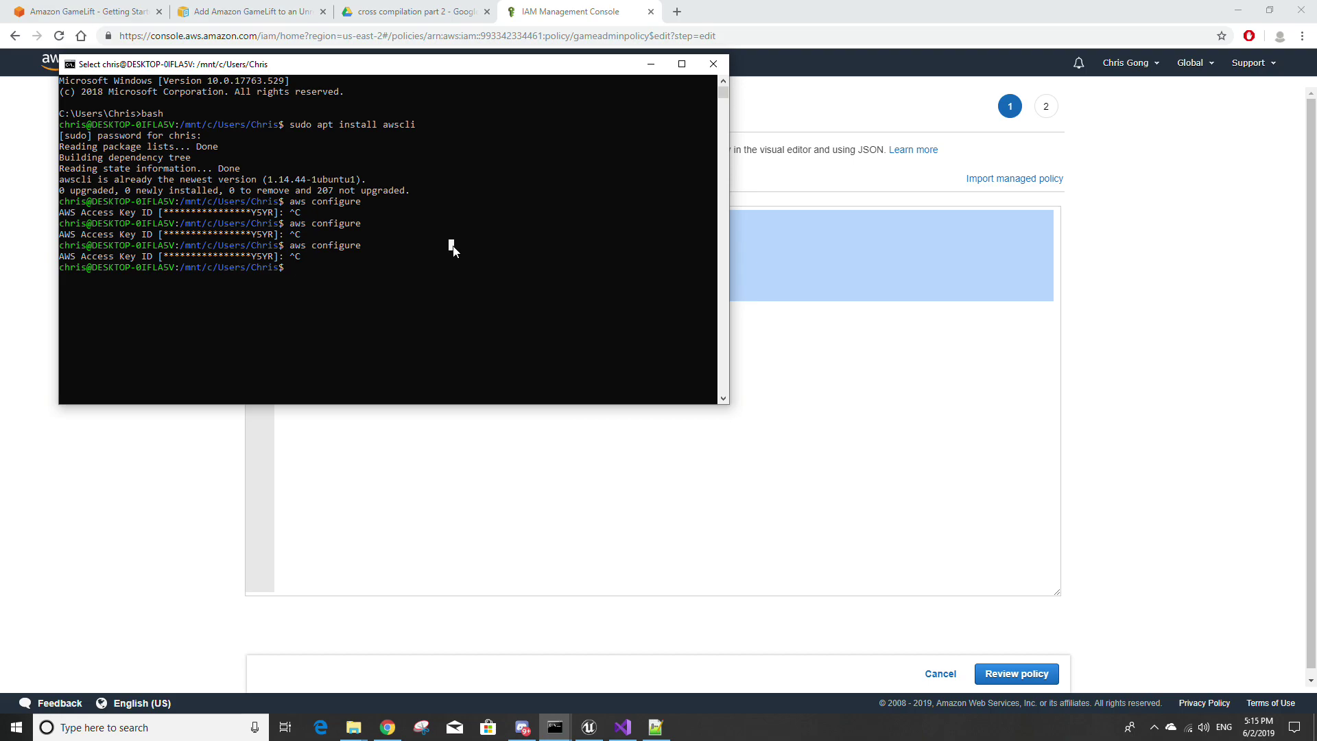
text(aw)
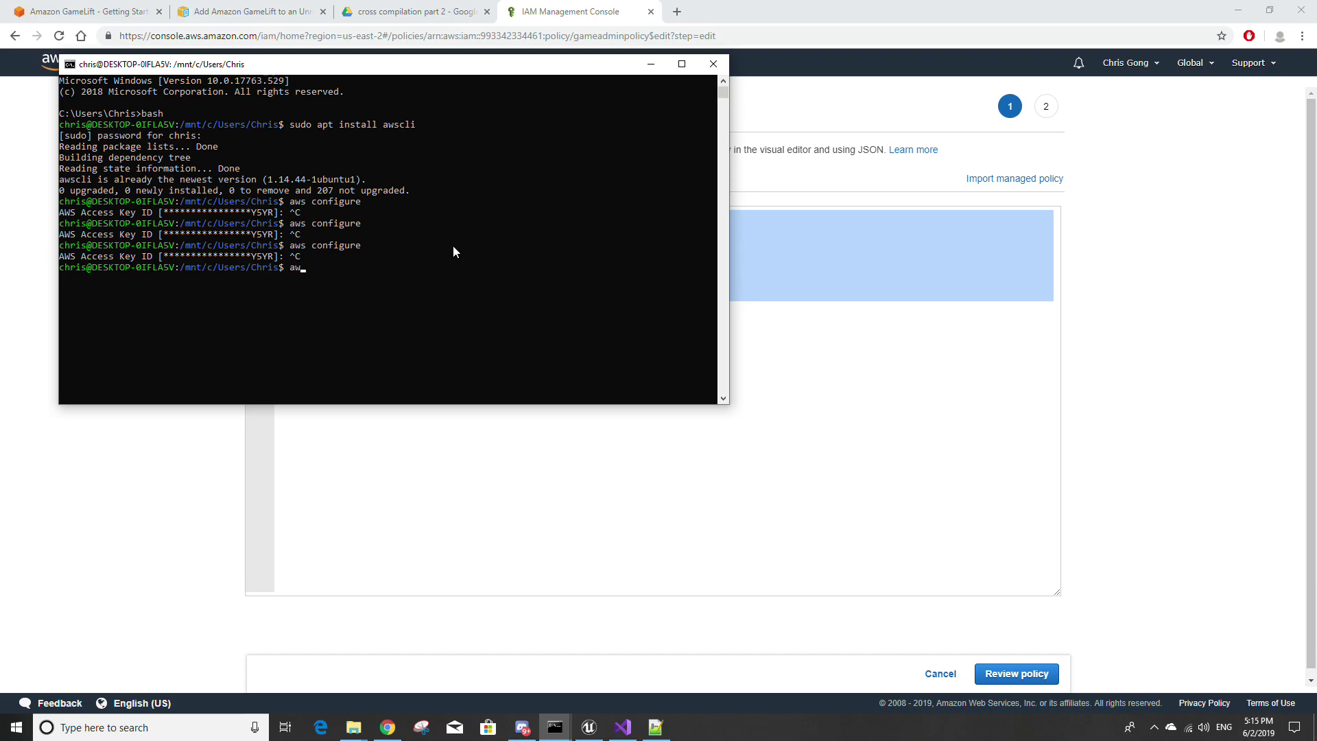
text(s gamelif)
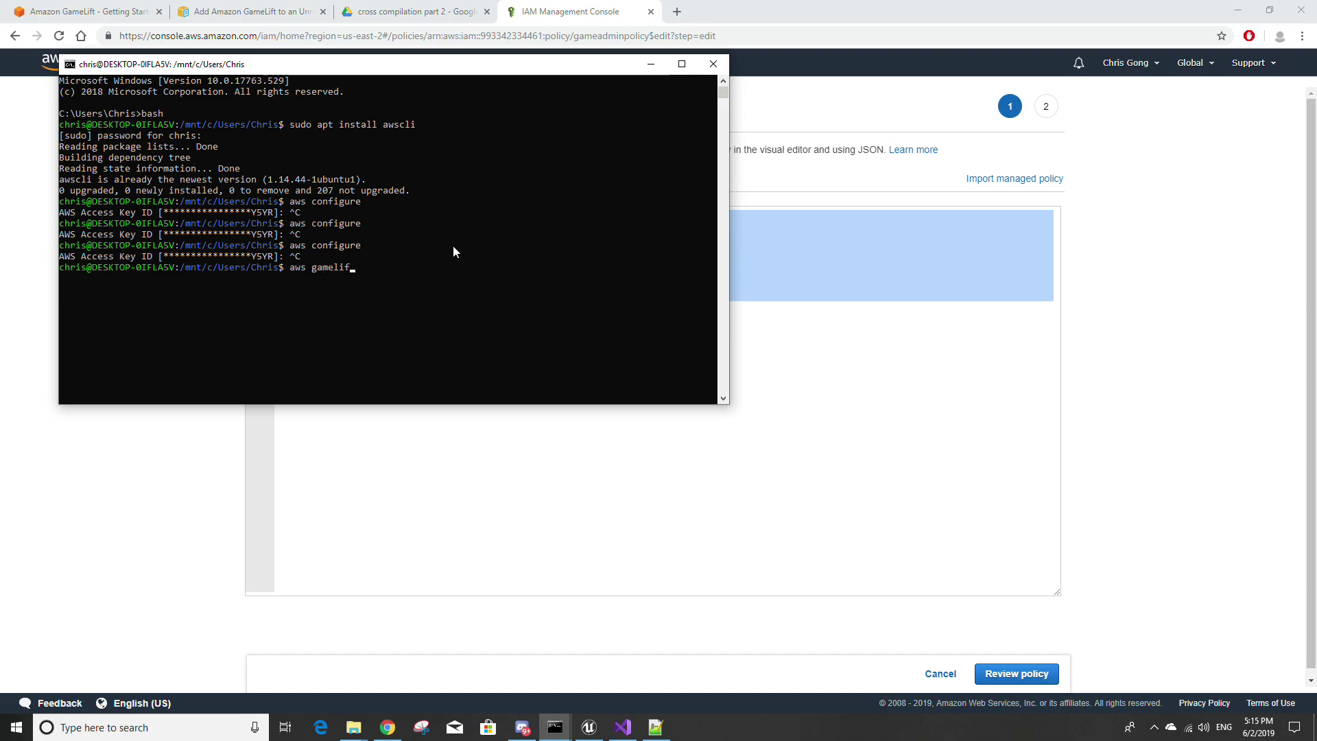
text(t upload-build --name)
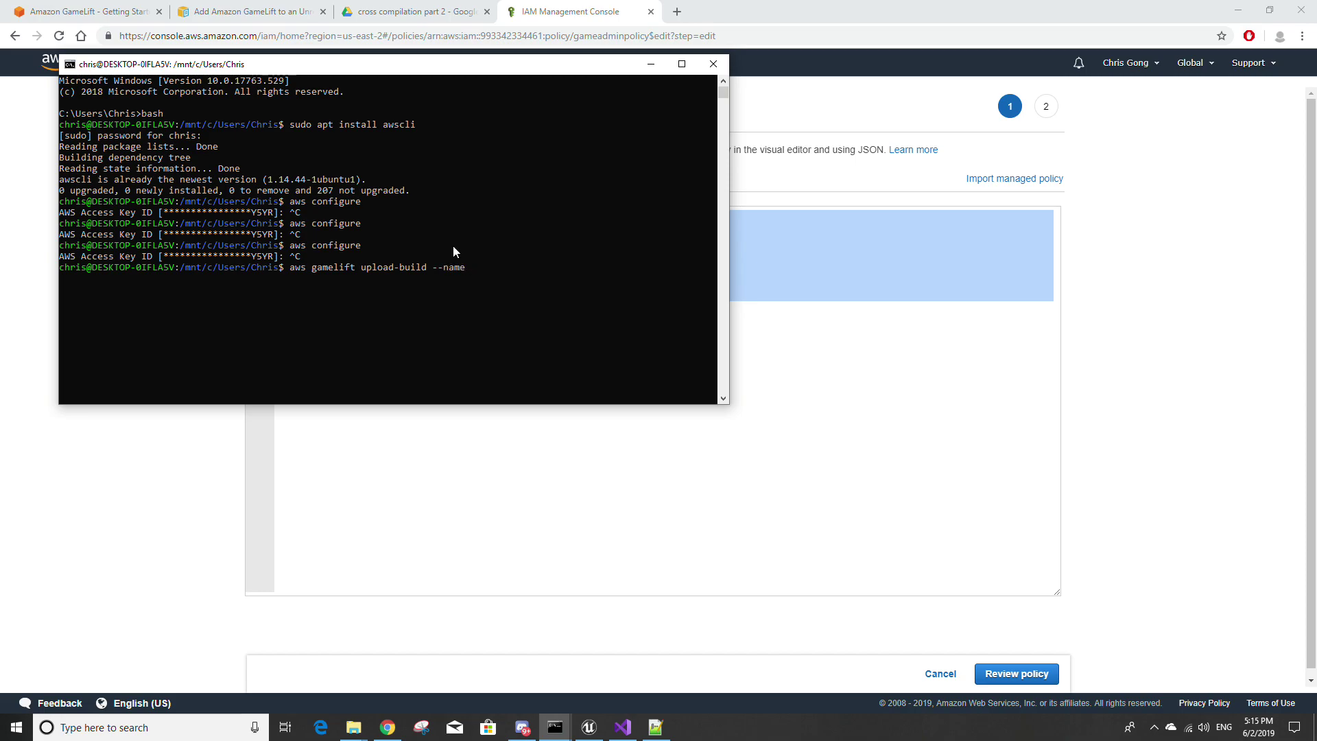
text( Tutorial --build-version)
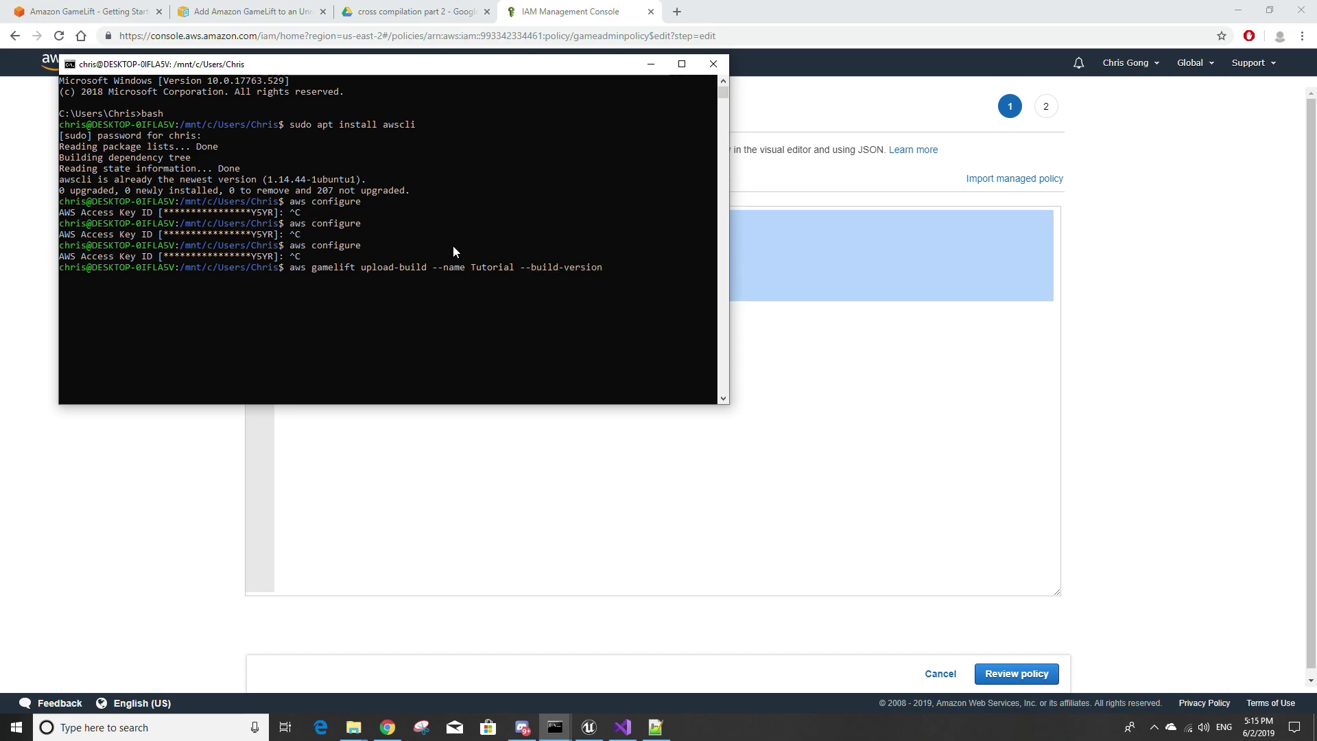
text( 3 --build-root)
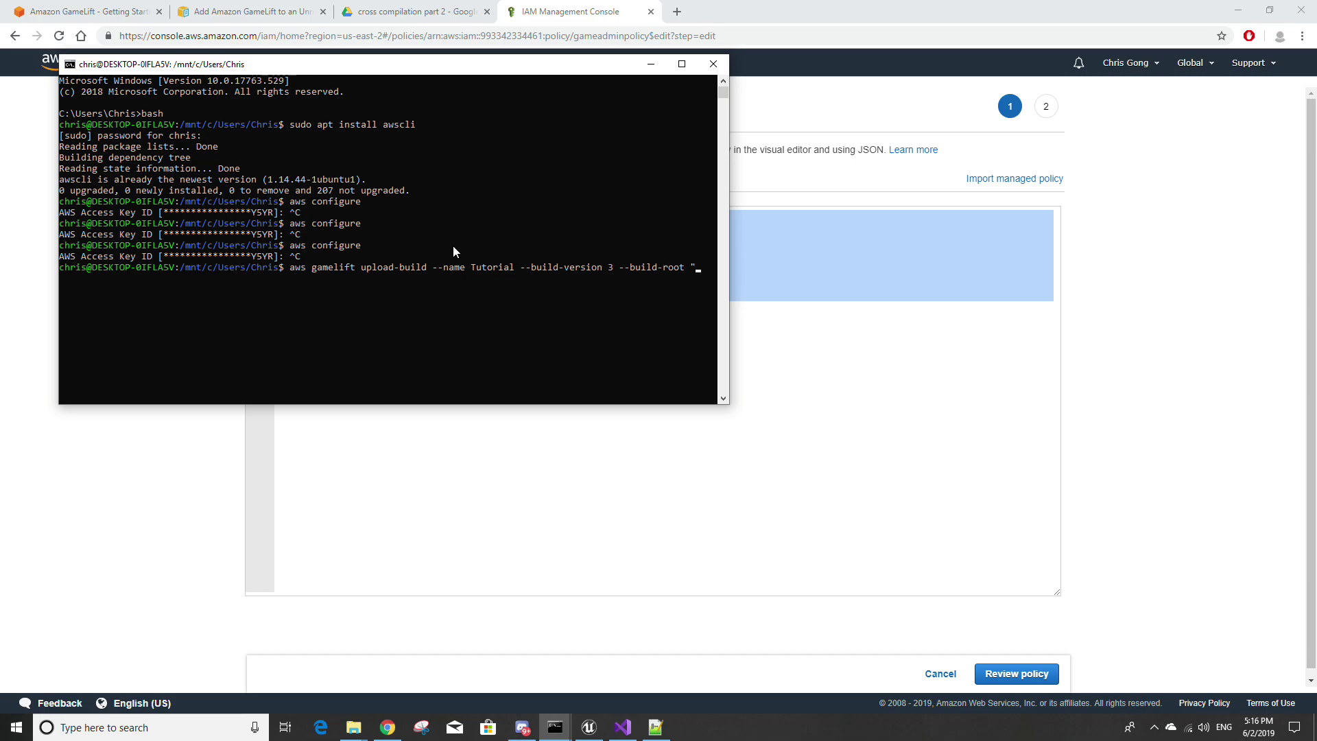
Step: Complete the upload command with the project's LinuxNoEditor folder as build root, operating system AMAZON_LINUX and region us-east-2
text(/mnt/c/Users/Chris/Documents/U)
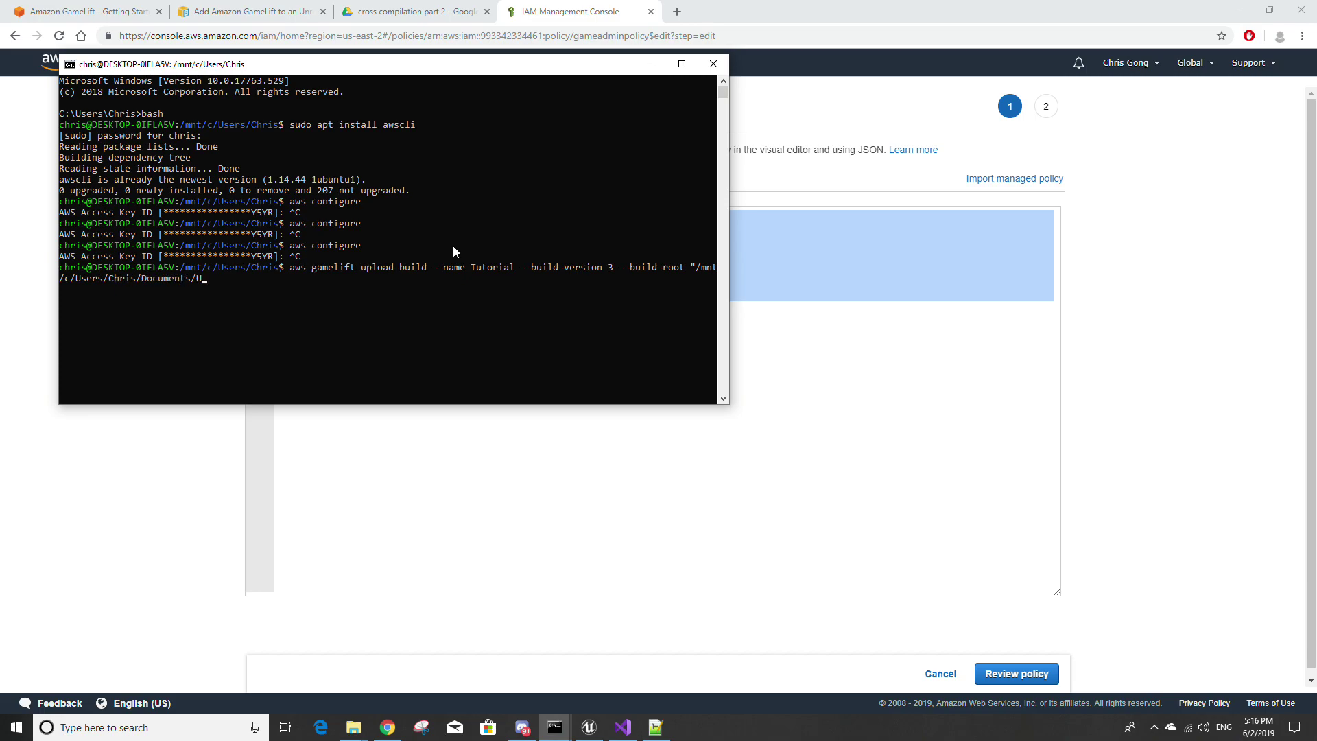
text(nreal Projects/GameLif)
text(tTutorial/LinuxNoEditor" --)
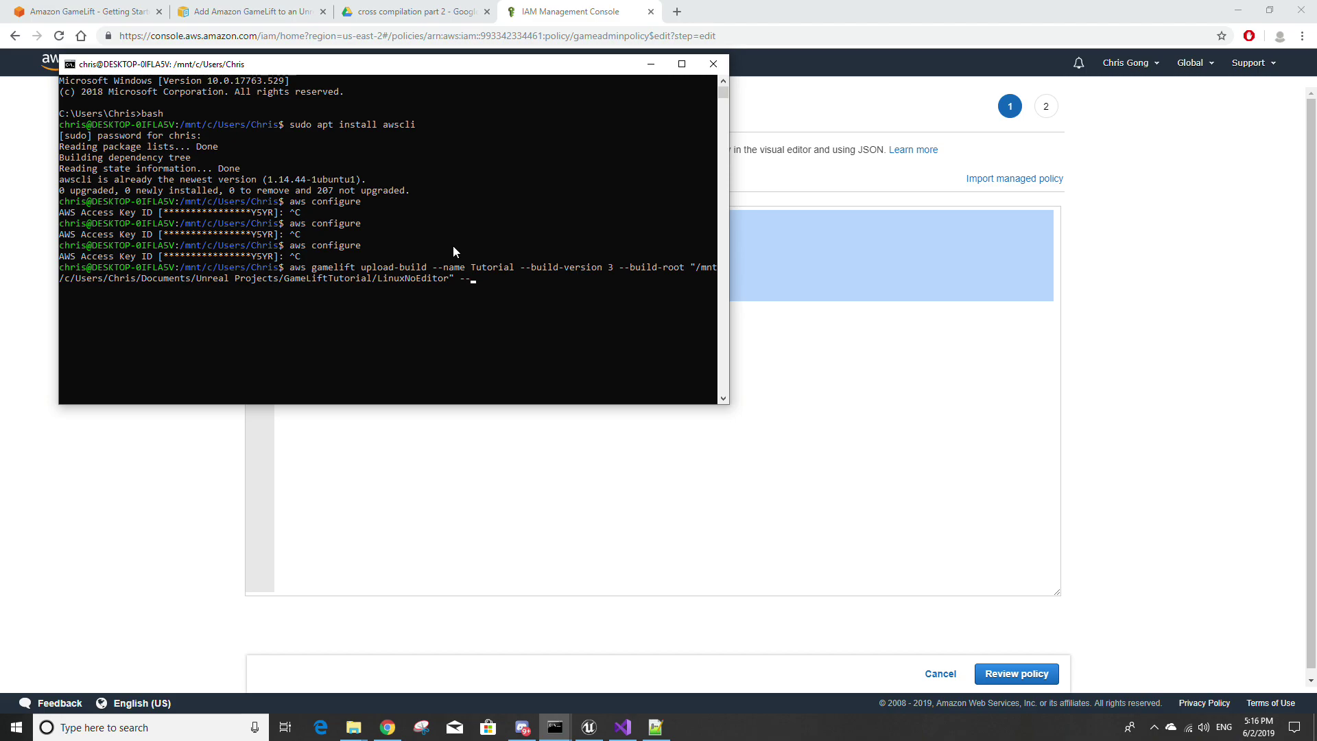
text(operating-system AMAZON_LINUX --region )
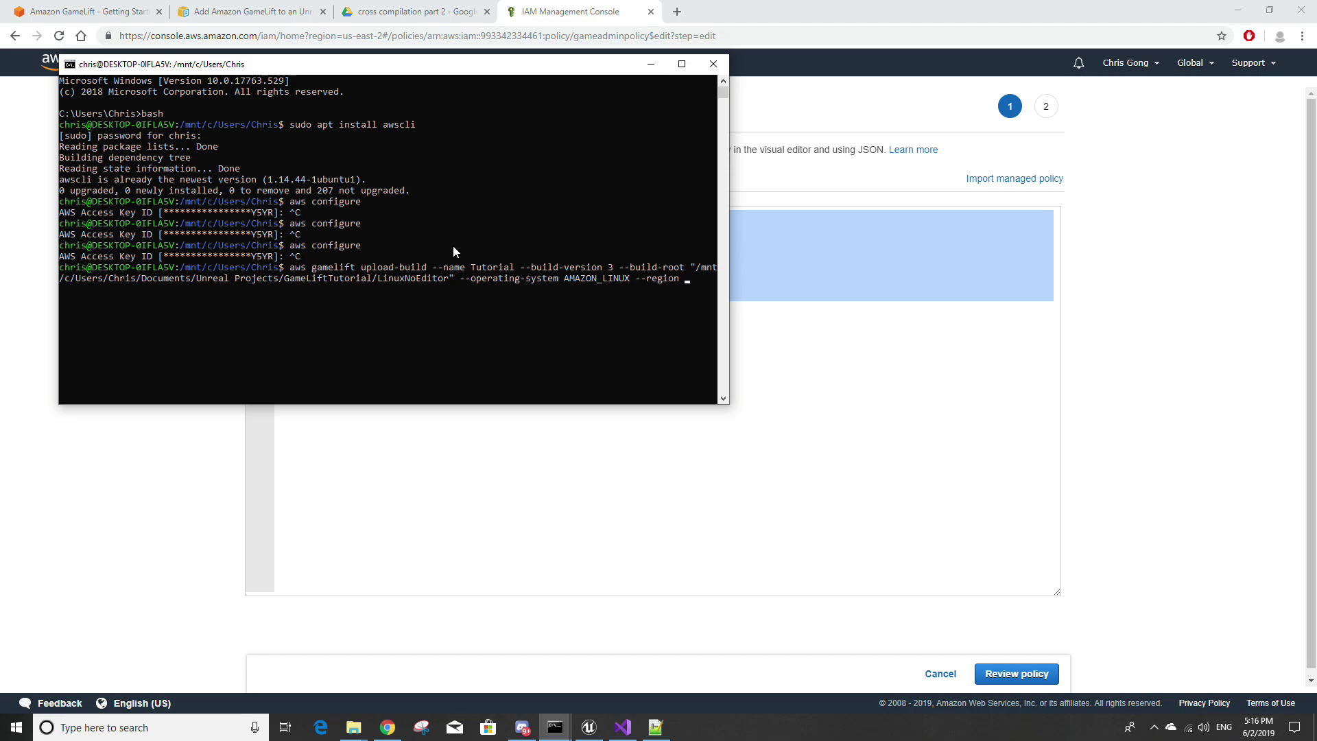
text(us-east-2)
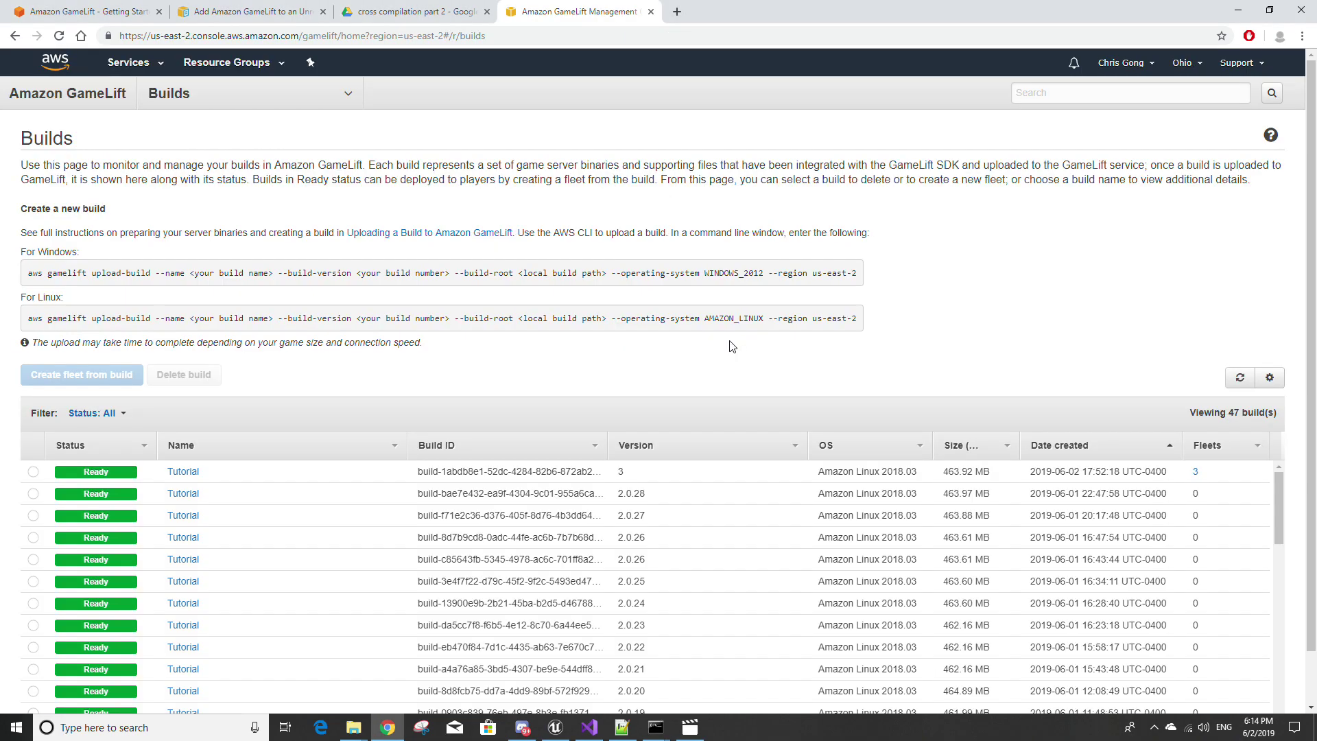
Step: Check the region list on the GameLift Builds page in Chrome, and start creating a fleet from Tutorial build version 3
click(1190, 68)
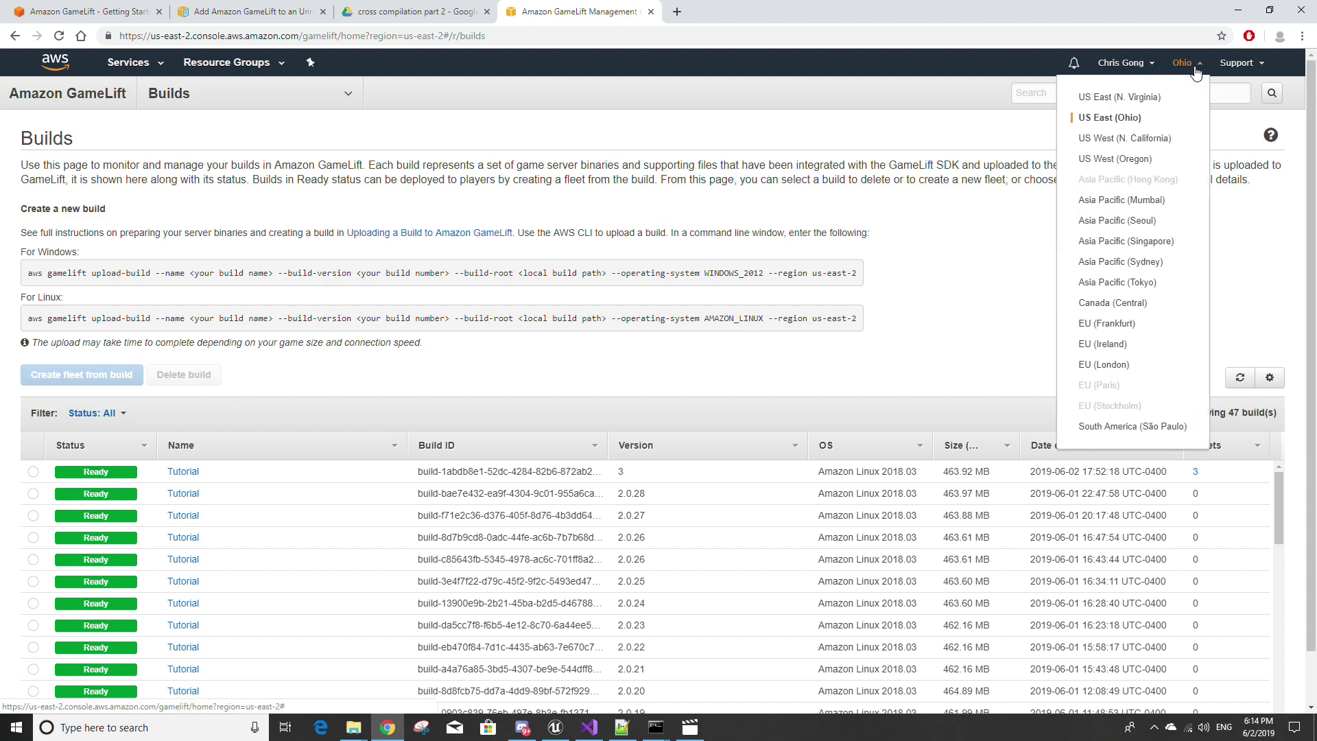
click(692, 377)
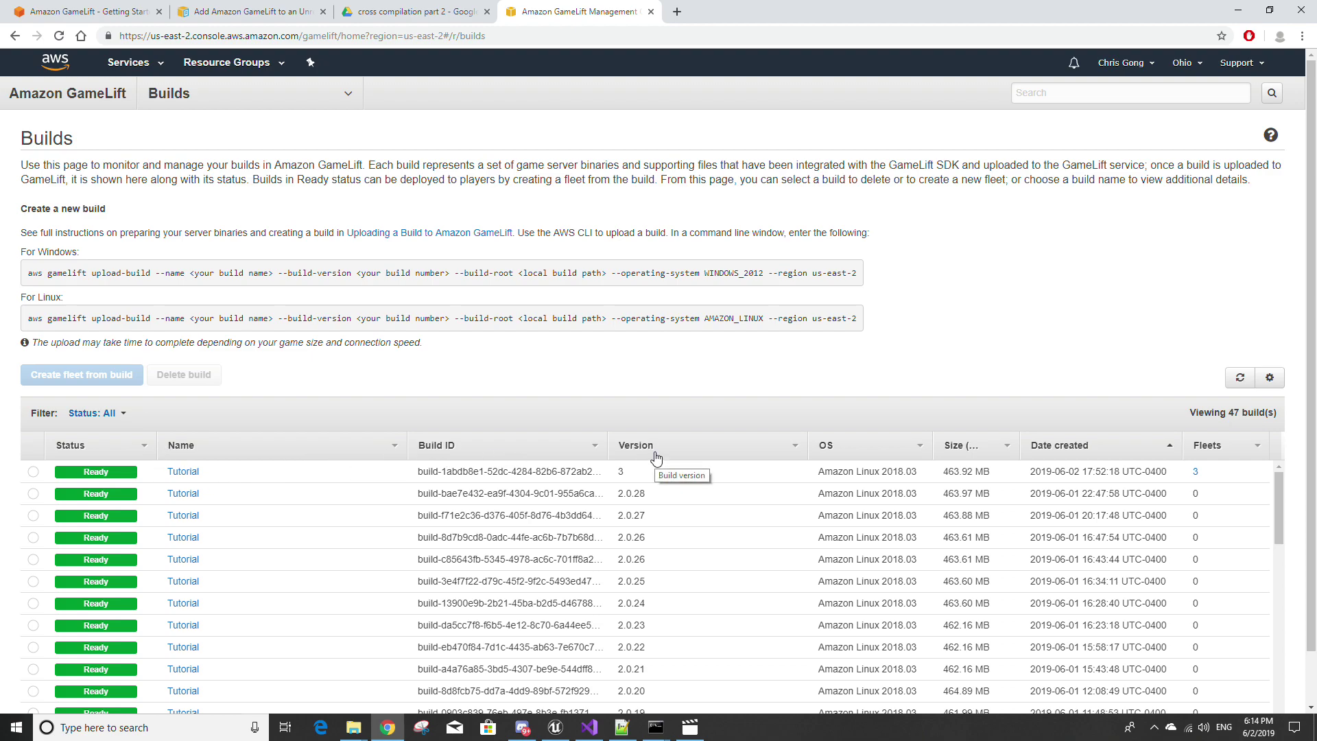
click(33, 472)
click(78, 377)
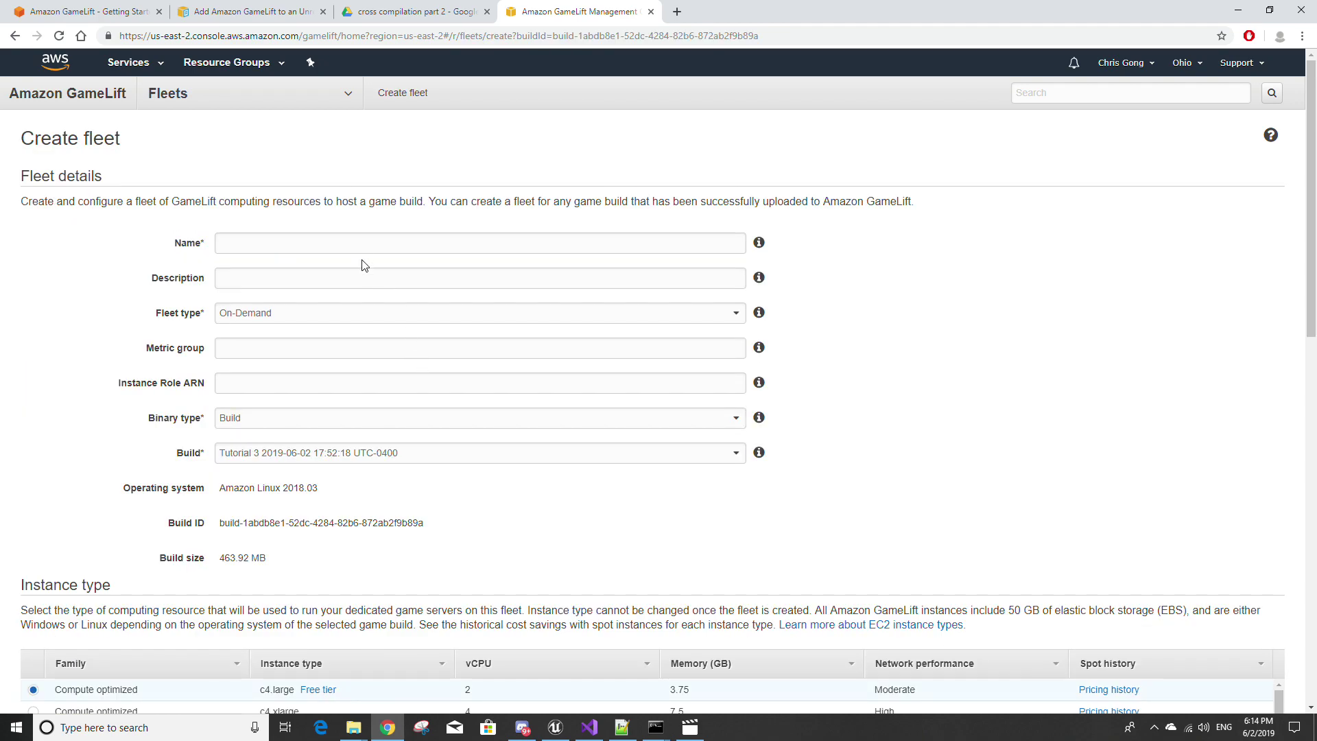
Step: Name the fleet TestFleet and choose On-Demand as its fleet type
click(355, 240)
text(TestFleet)
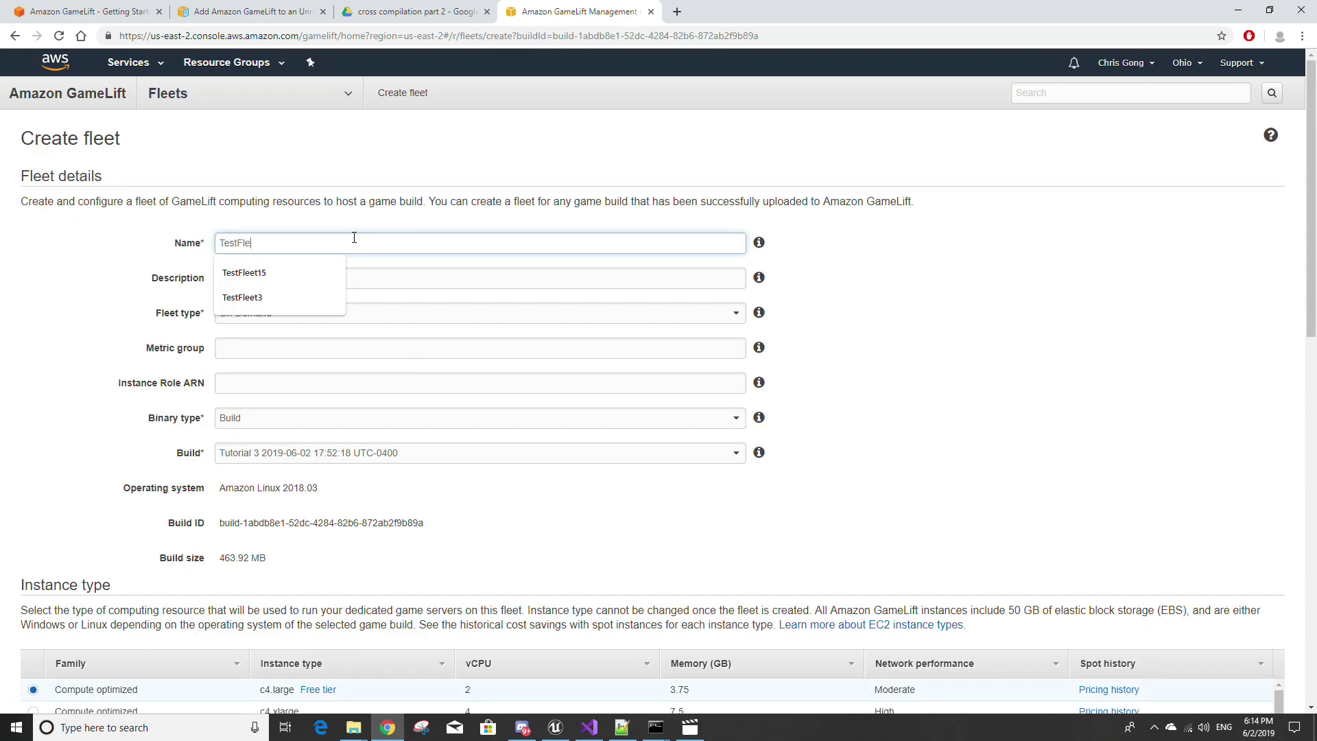
click(245, 320)
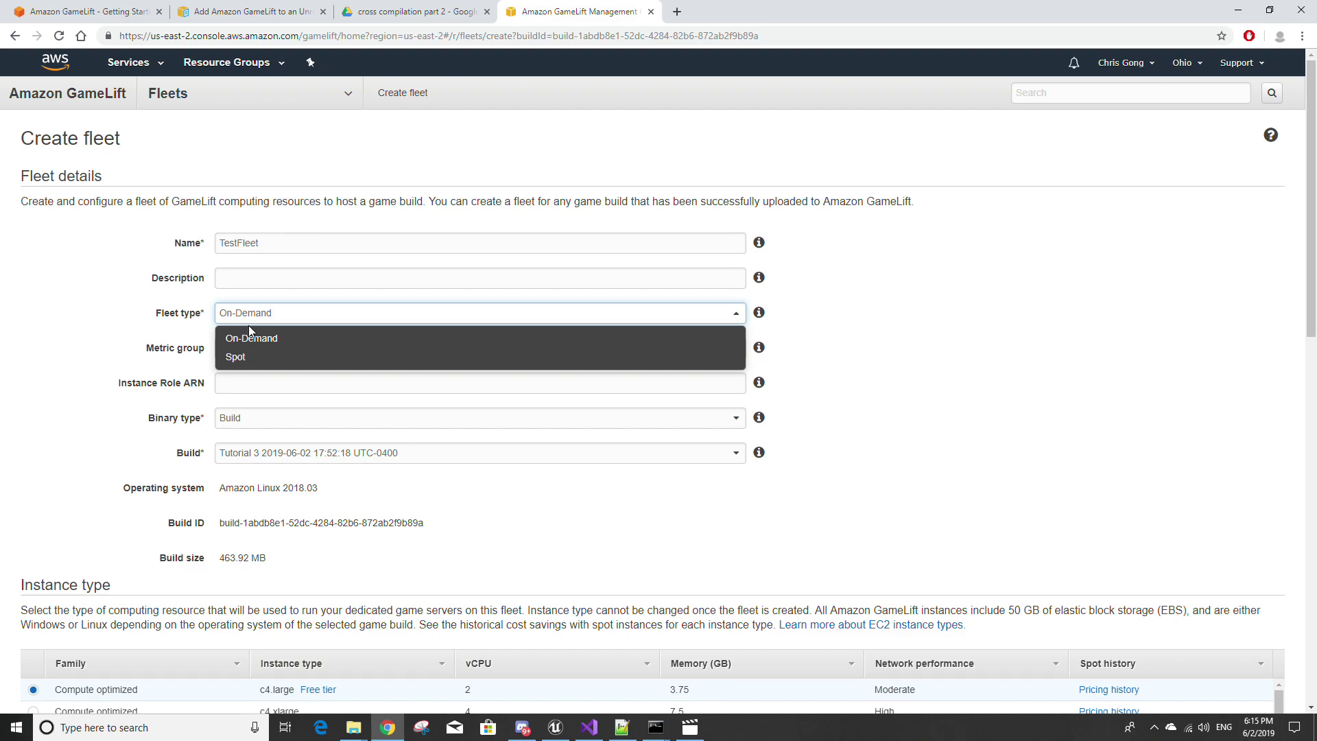
click(252, 337)
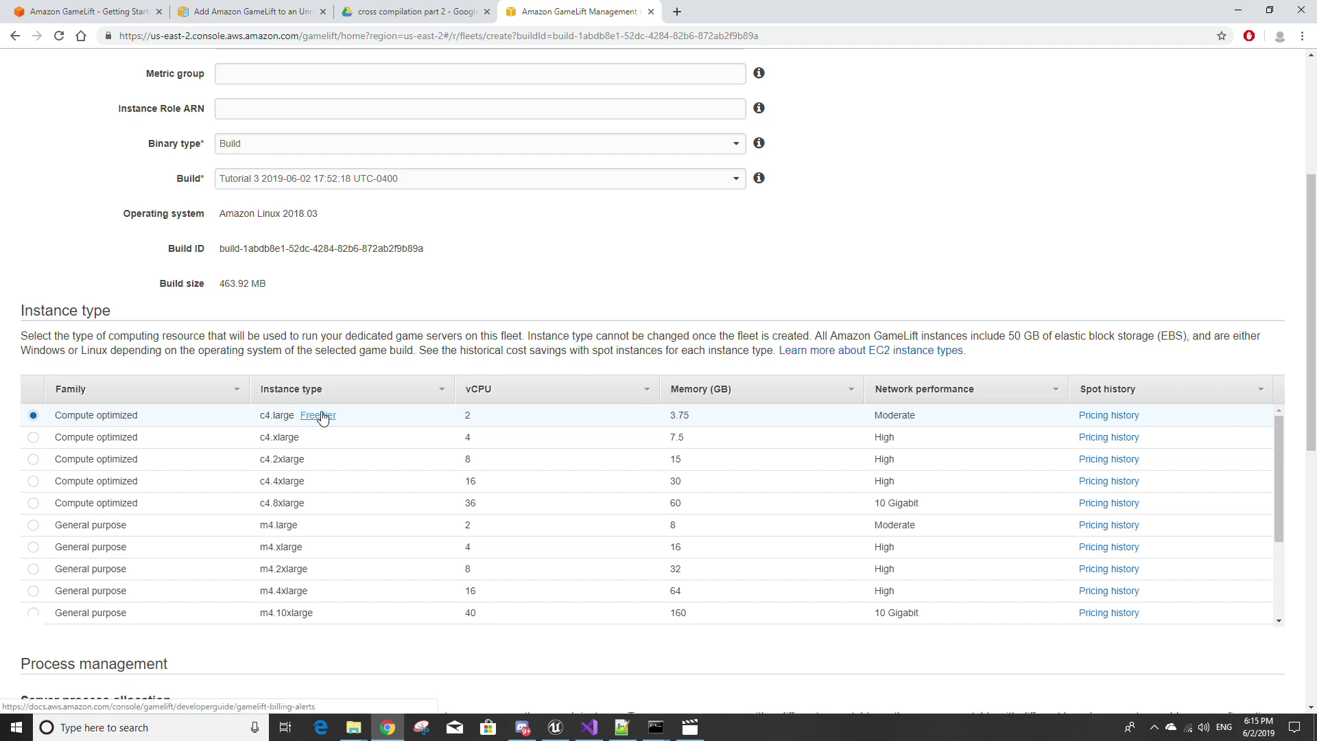
Step: Set the server process launch path to GameLiftTutorial/Binaries/Linux/GameLiftTutorialServer under /local/game/ and save the configuration row
scroll(323, 417, down, 6)
click(203, 516)
scroll(204, 515, down, 2)
scroll(178, 403, up, 1)
text(G)
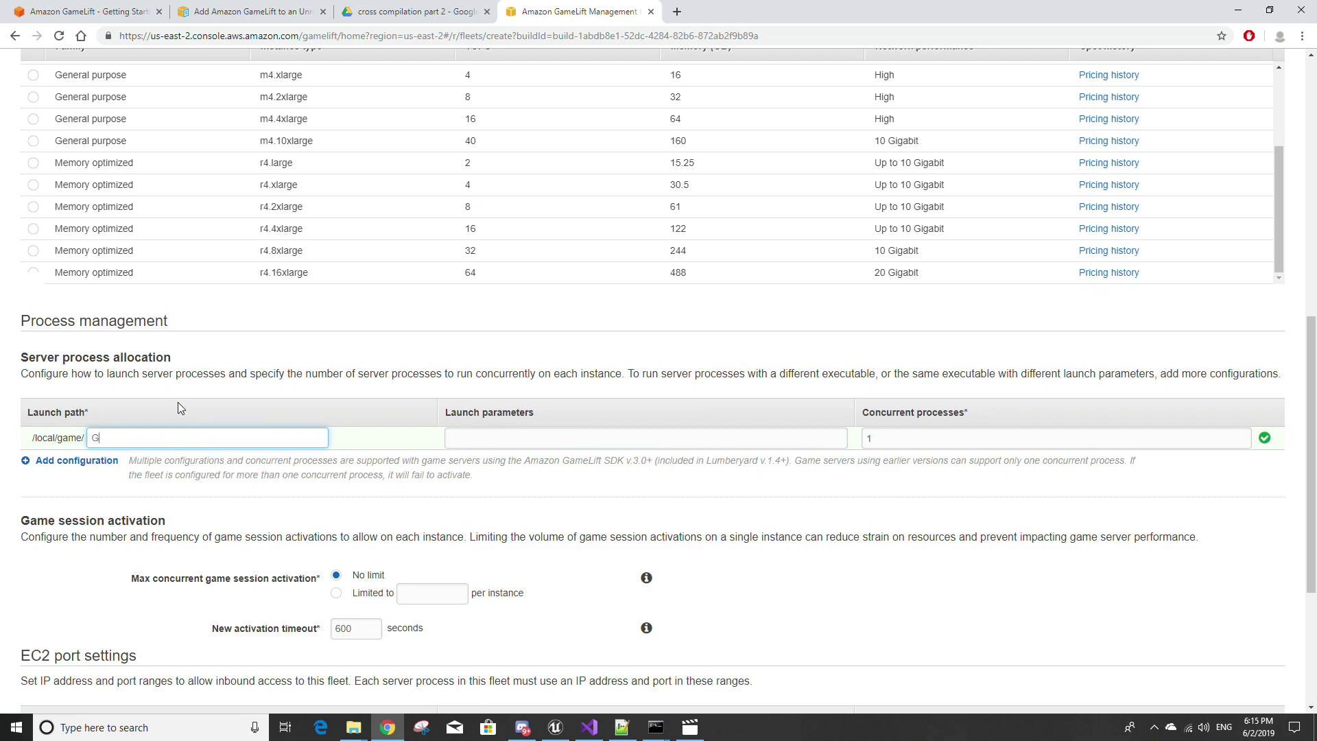
text(ameLiftTutorial/Binaries/Linux)
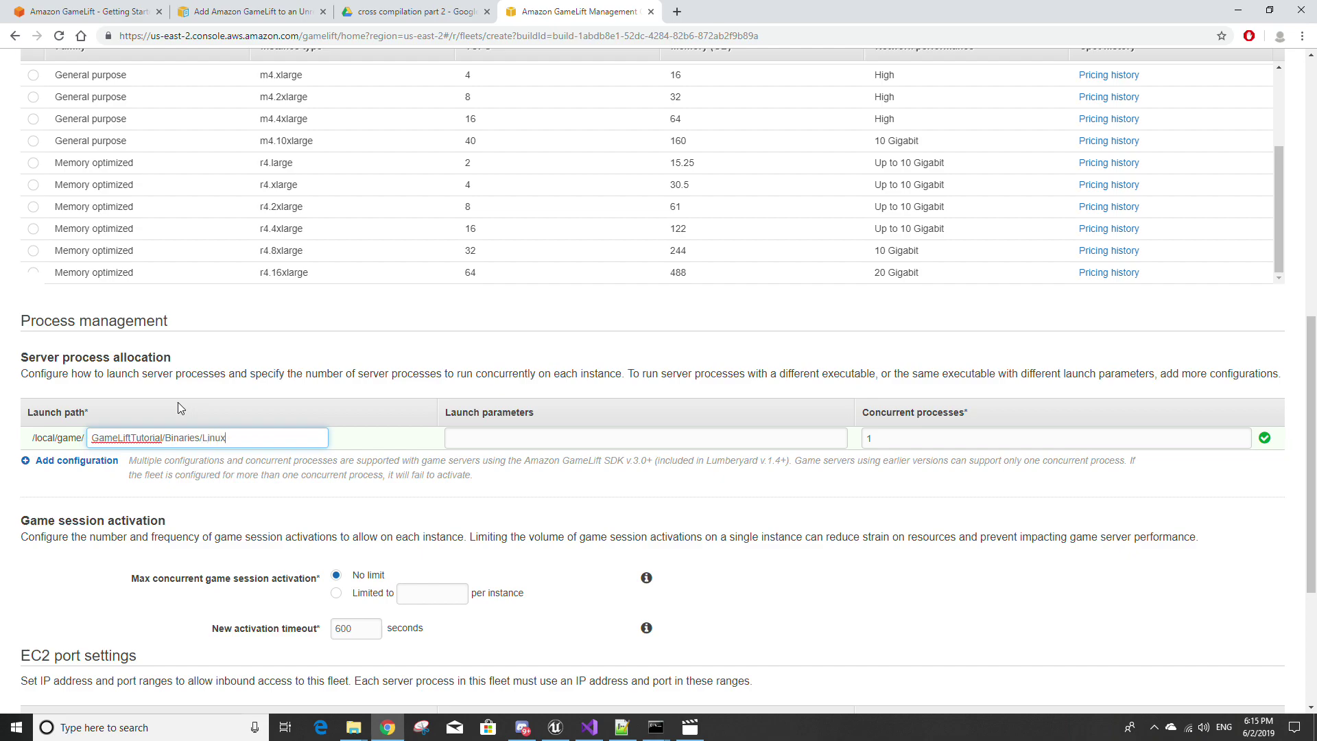
text(/GameLiftTutorialServer)
click(1265, 437)
Step: Add an EC2 port setting with port range 7777, protocol UDP and IP address range 0.0.0.0/0
scroll(348, 508, down, 4)
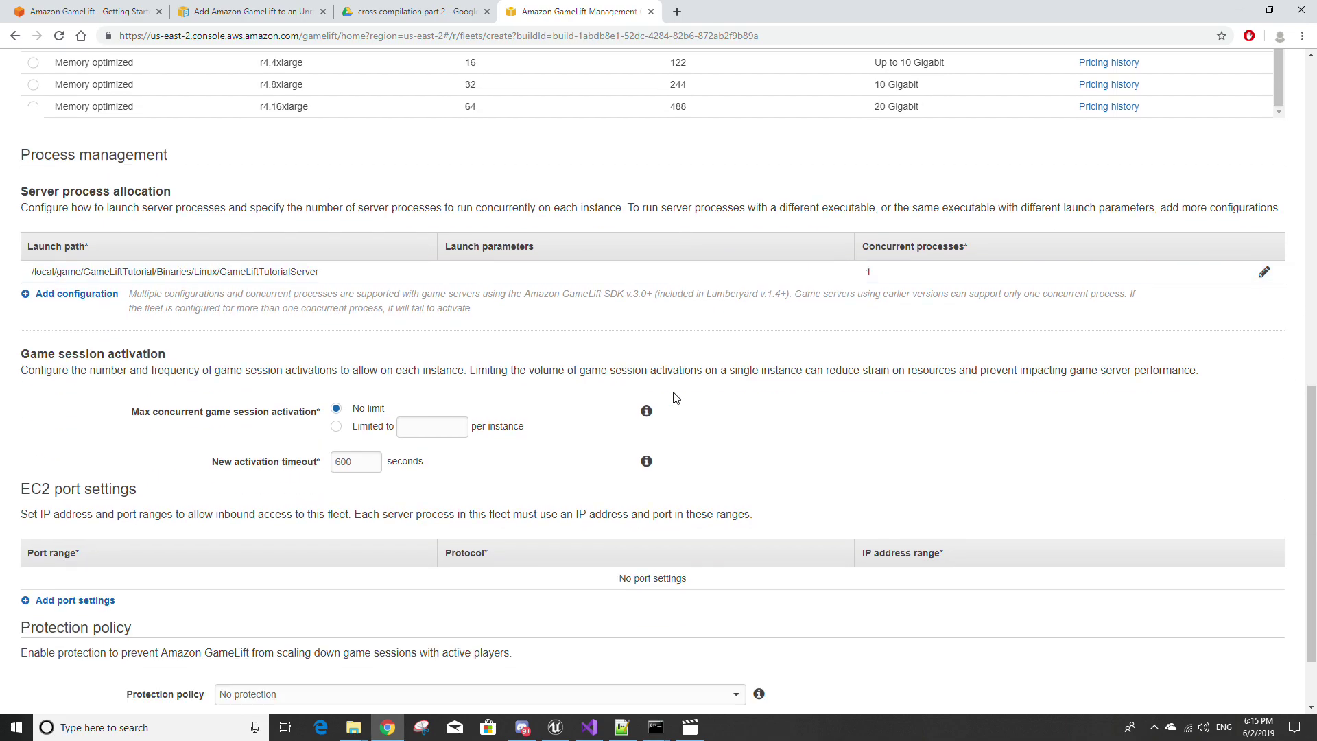
click(118, 506)
click(108, 485)
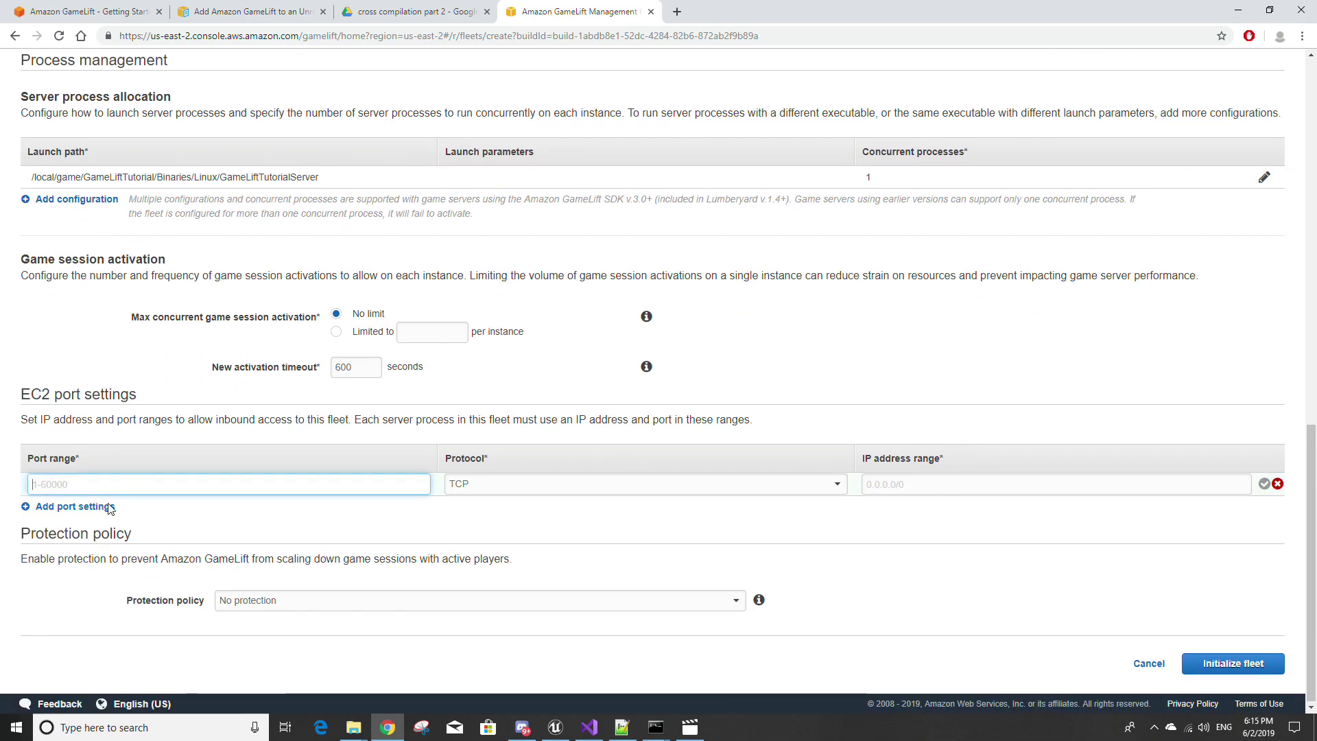
text(7777)
click(510, 486)
click(503, 526)
click(901, 485)
text(0.0.0/0)
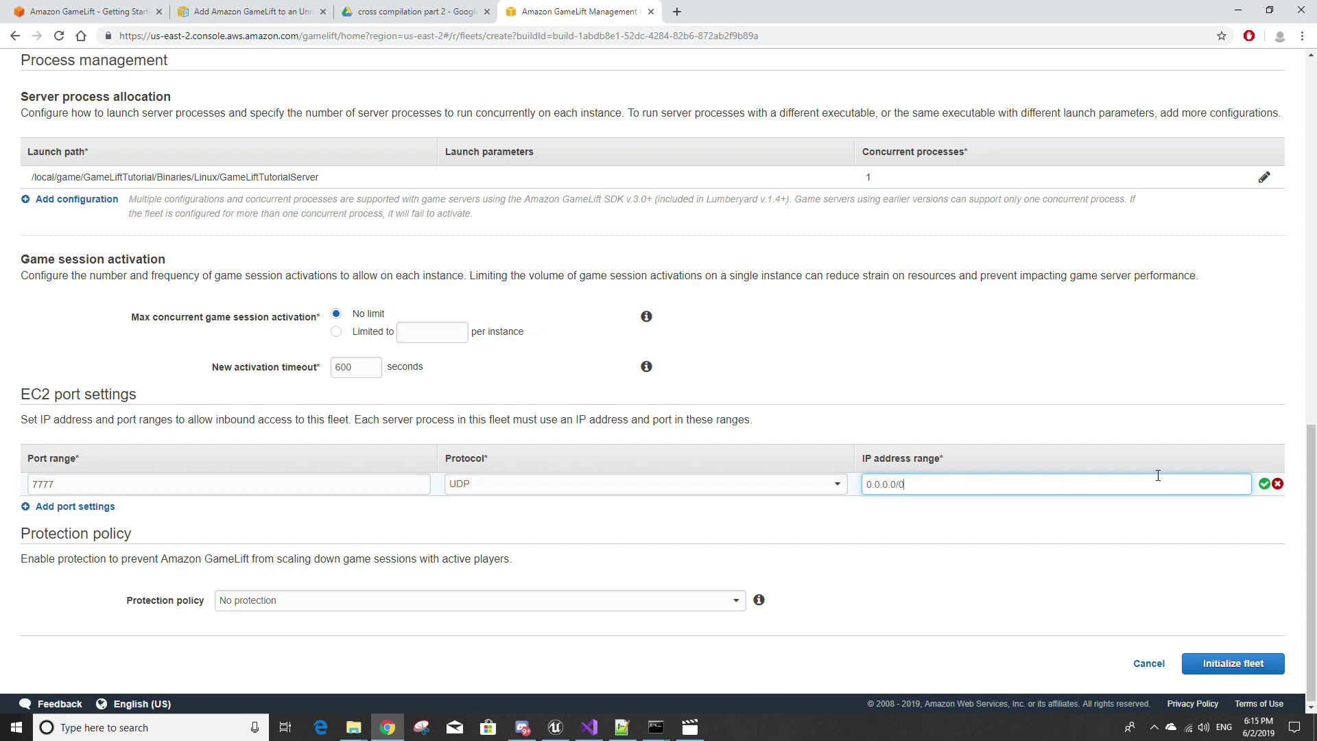
click(1263, 485)
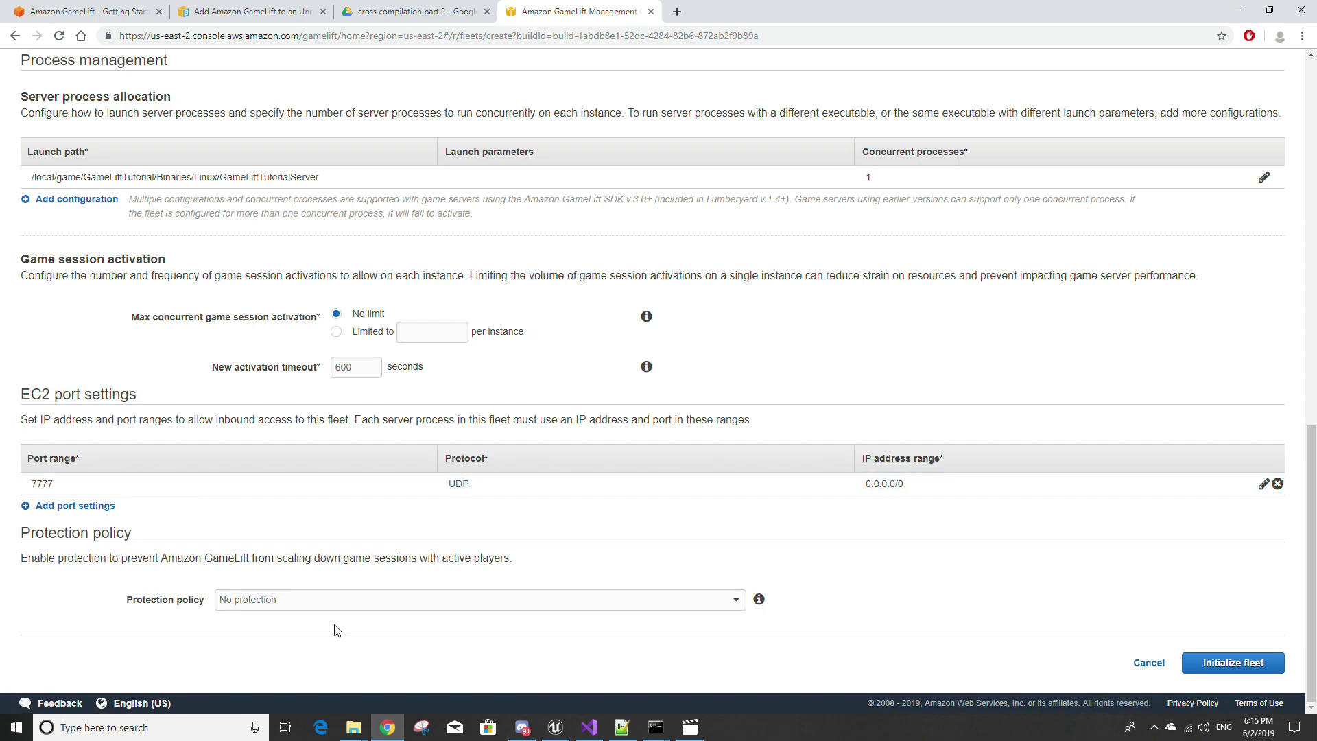
Step: Review the protection policy options, keep No protection, and initialize the fleet
click(273, 601)
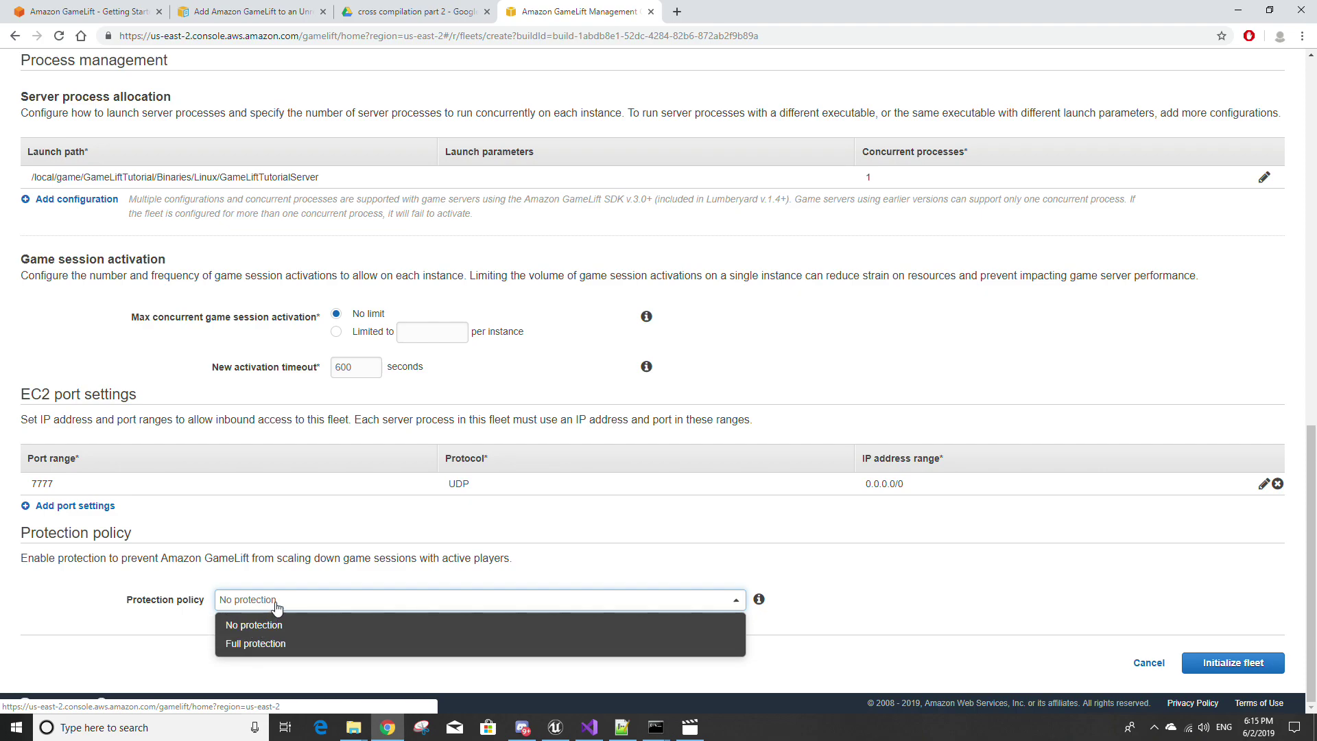
click(306, 576)
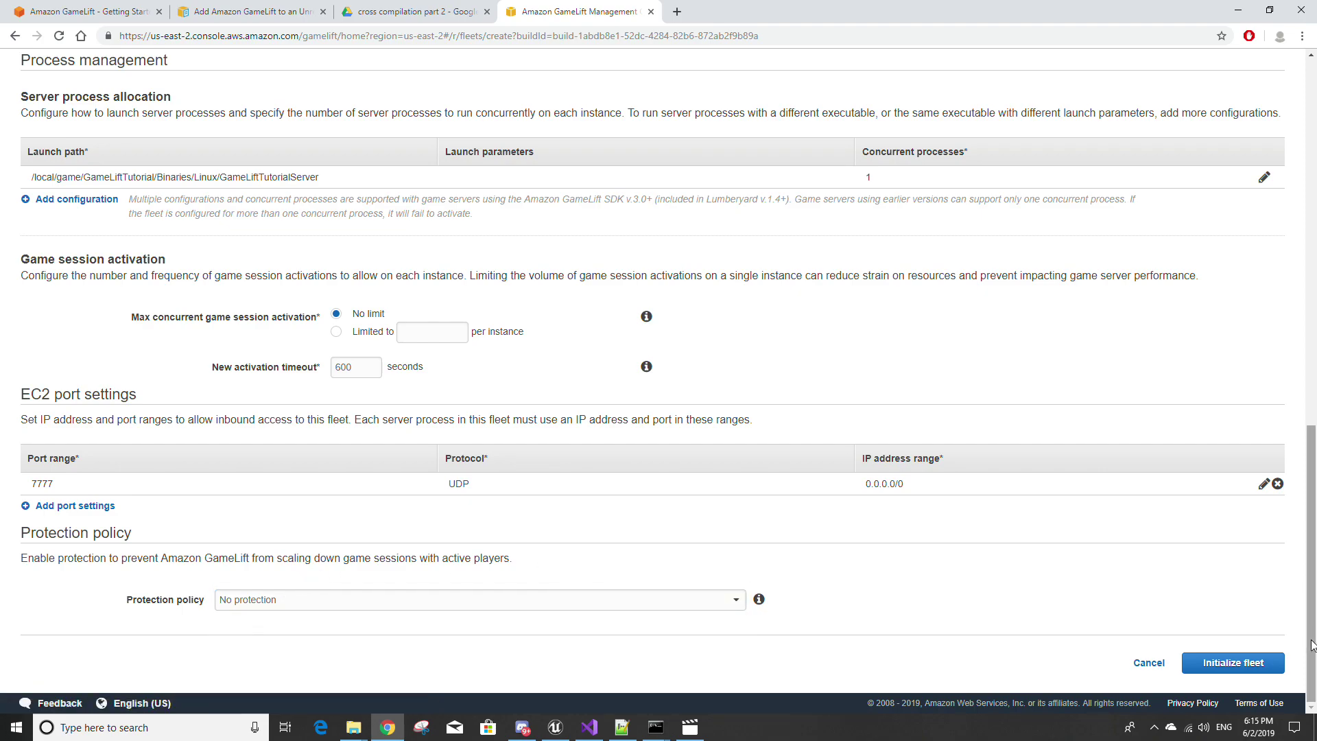
click(1274, 668)
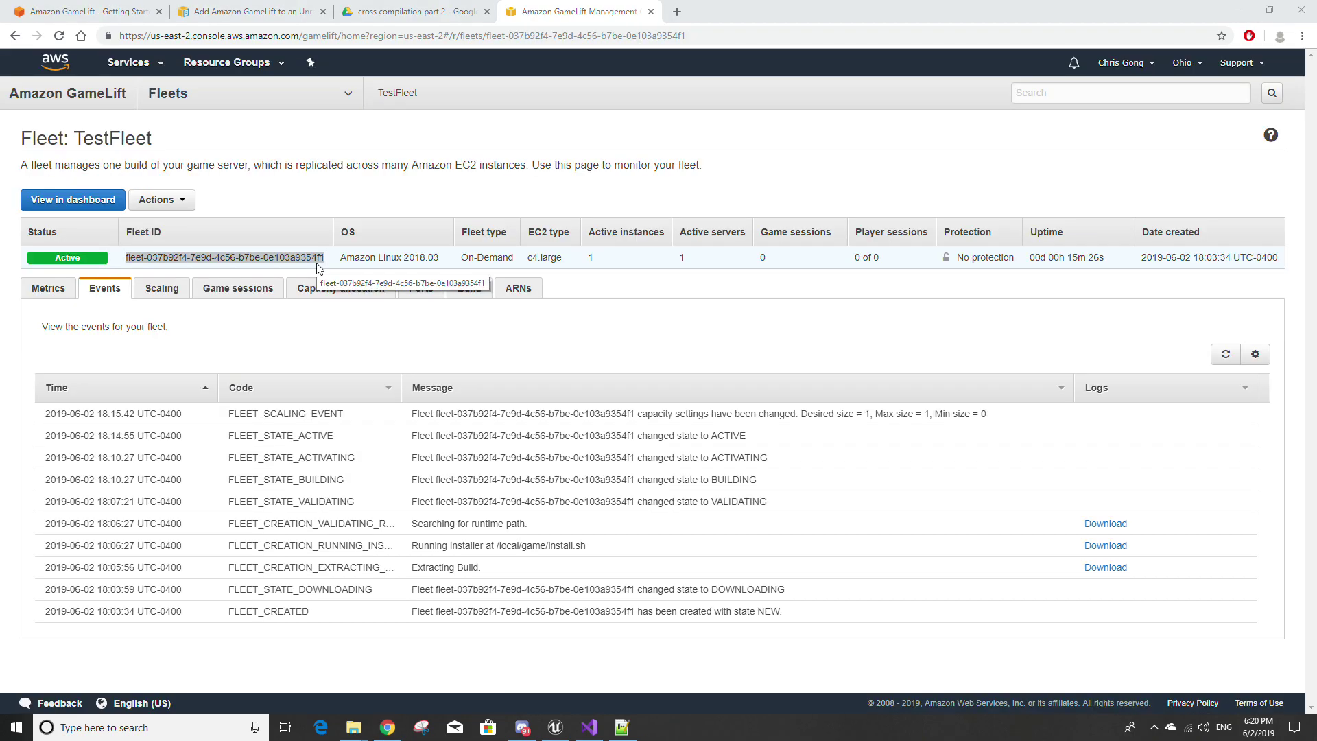
Step: Open Command Prompt beside the fleet page and enter the command start aws gamelift create-game-session --fleet-id
key(super)
text(comm)
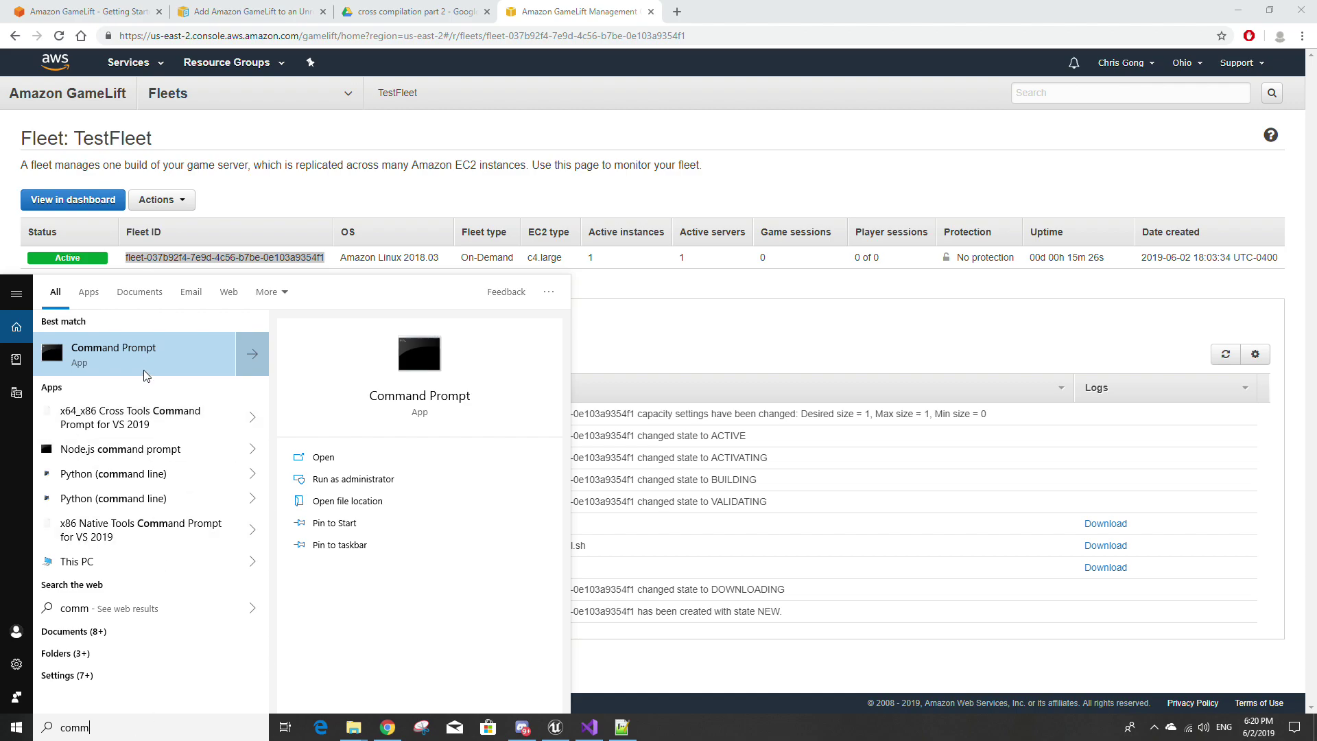
click(147, 364)
drag(400, 58, 904, 188)
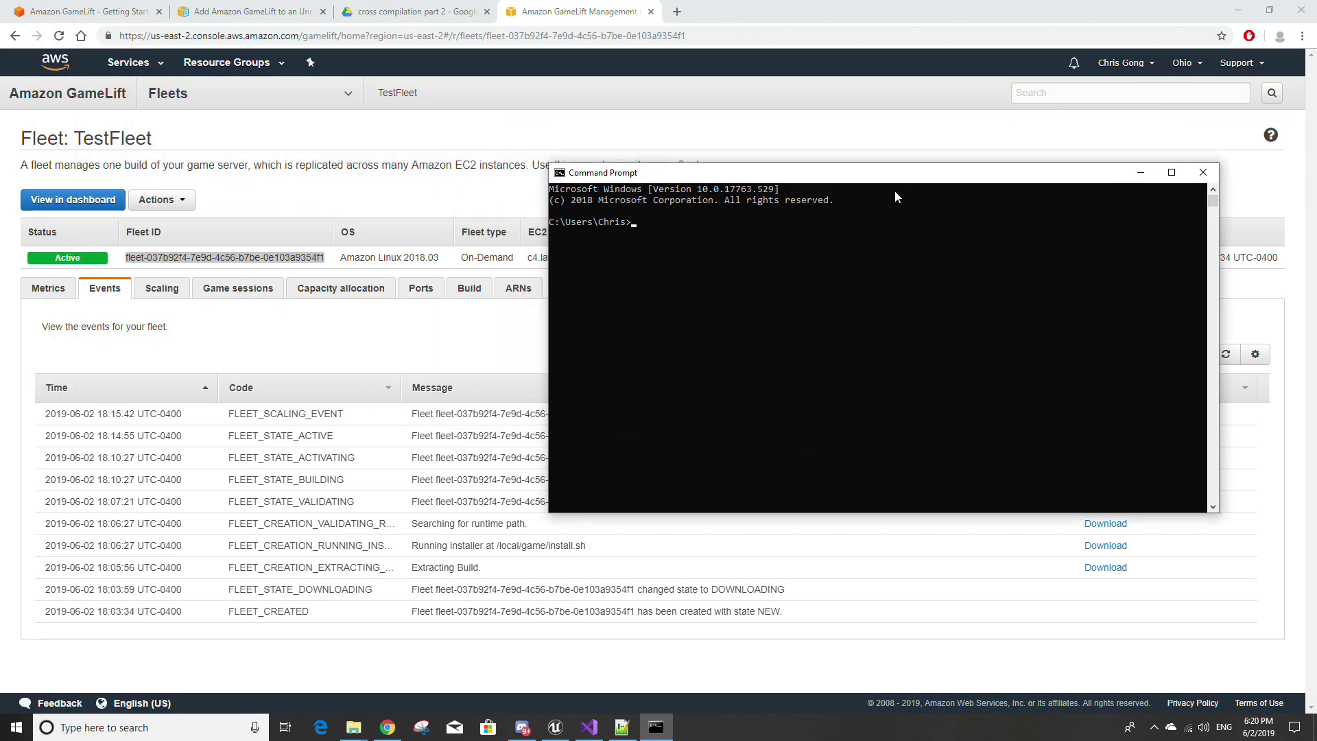
text(aws gamelift create-game-session --fleet-id)
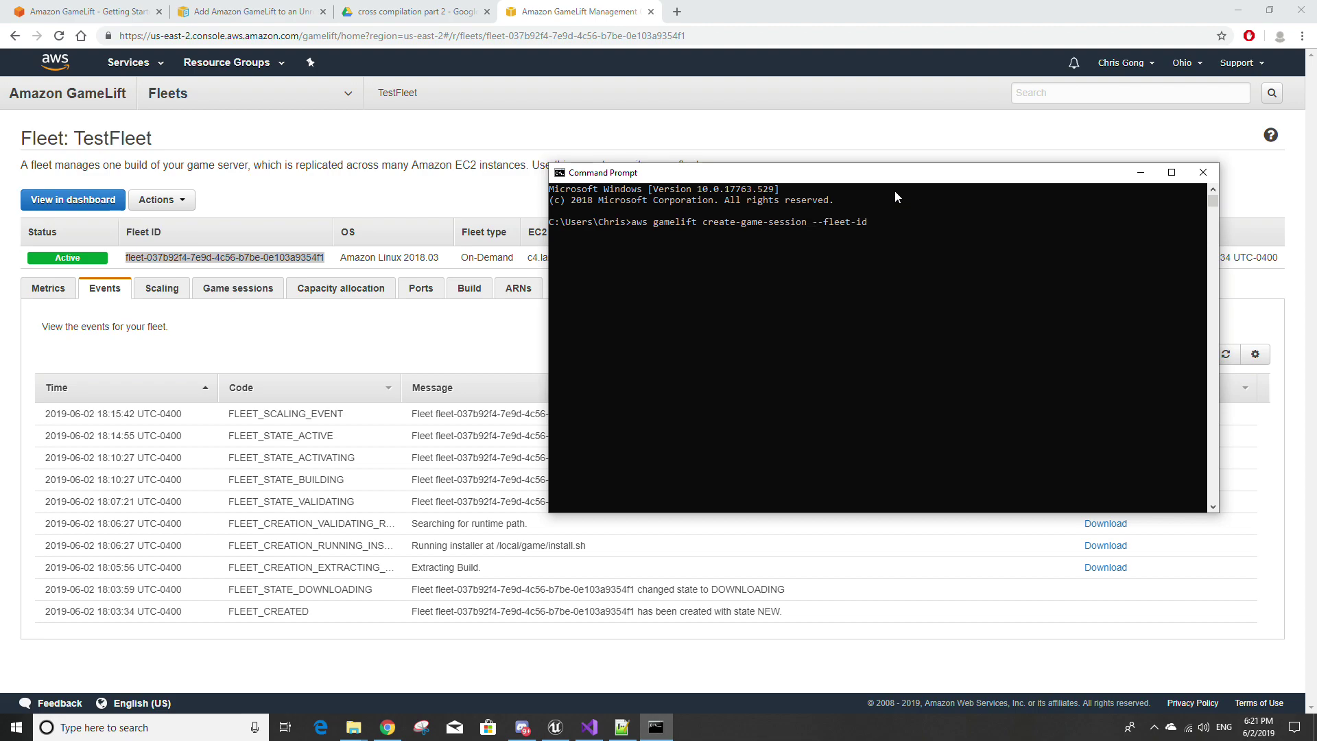
Step: Copy TestFleet's fleet ID from the GameLift console and paste it after --fleet-id in the Command Prompt command
click(241, 258)
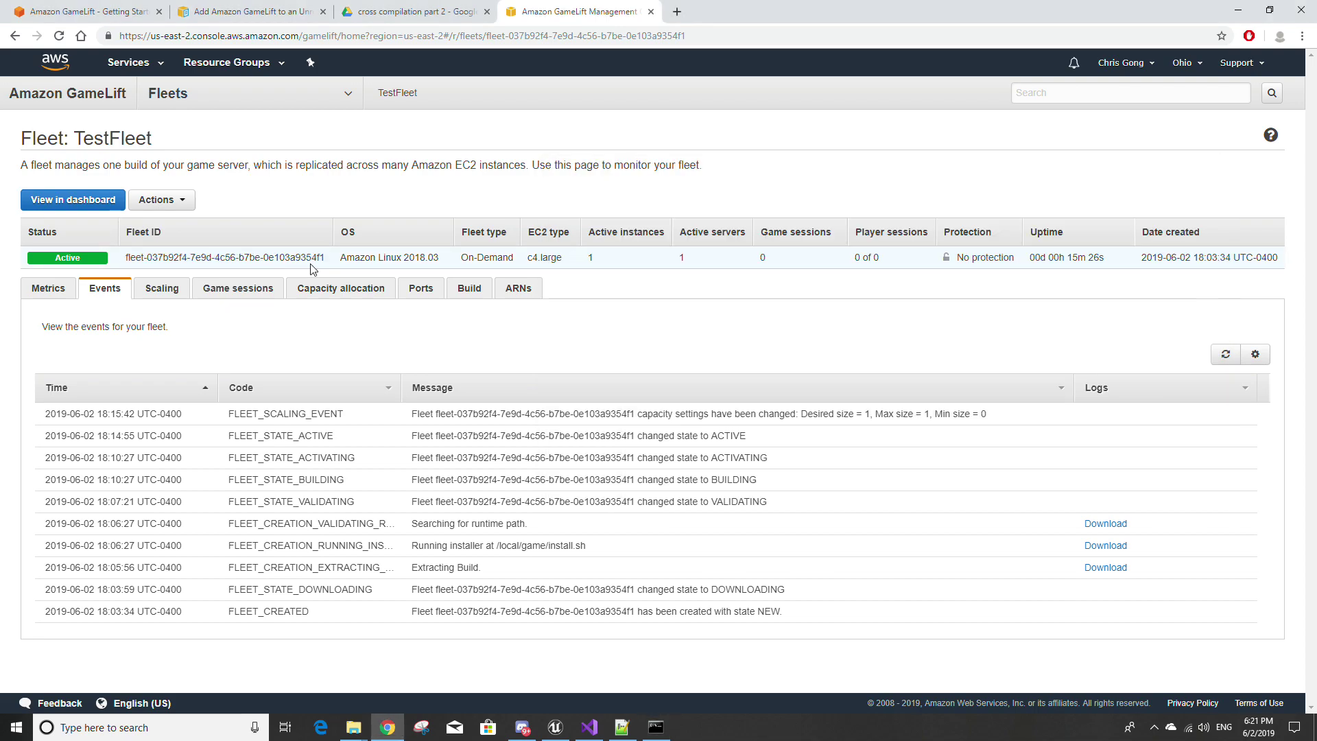
drag(324, 258, 130, 261)
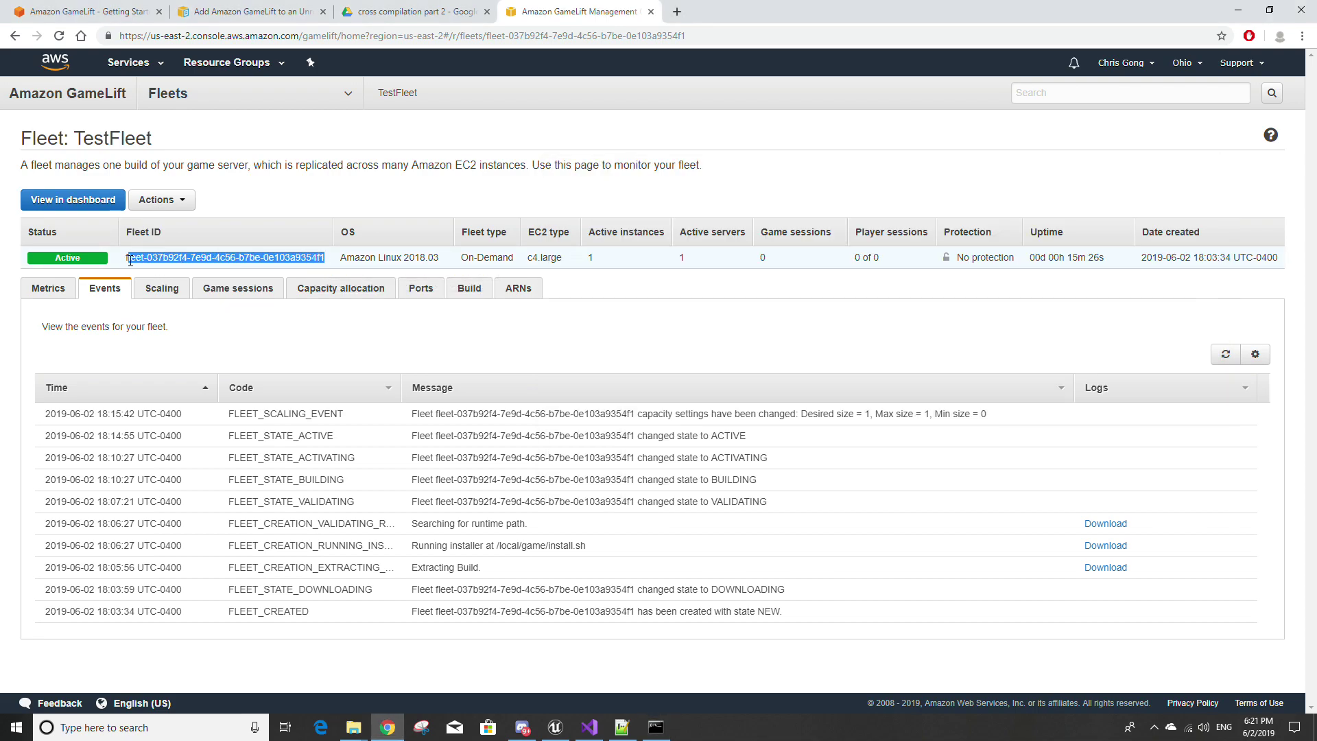
right_click(130, 261)
click(147, 268)
click(656, 727)
right_click(879, 223)
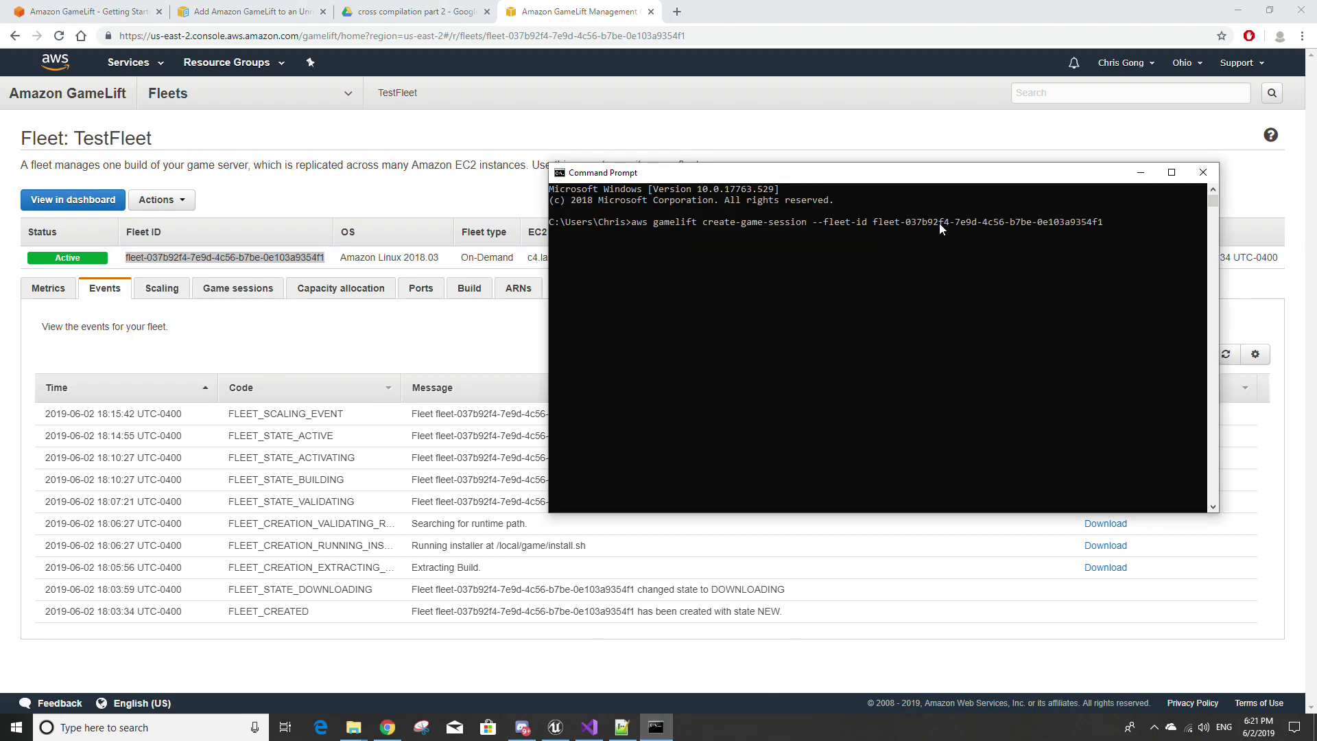
Step: Add --maximum-player-session-count 10 to the command and run it to create the game session
text(--maximum-player-session-count )
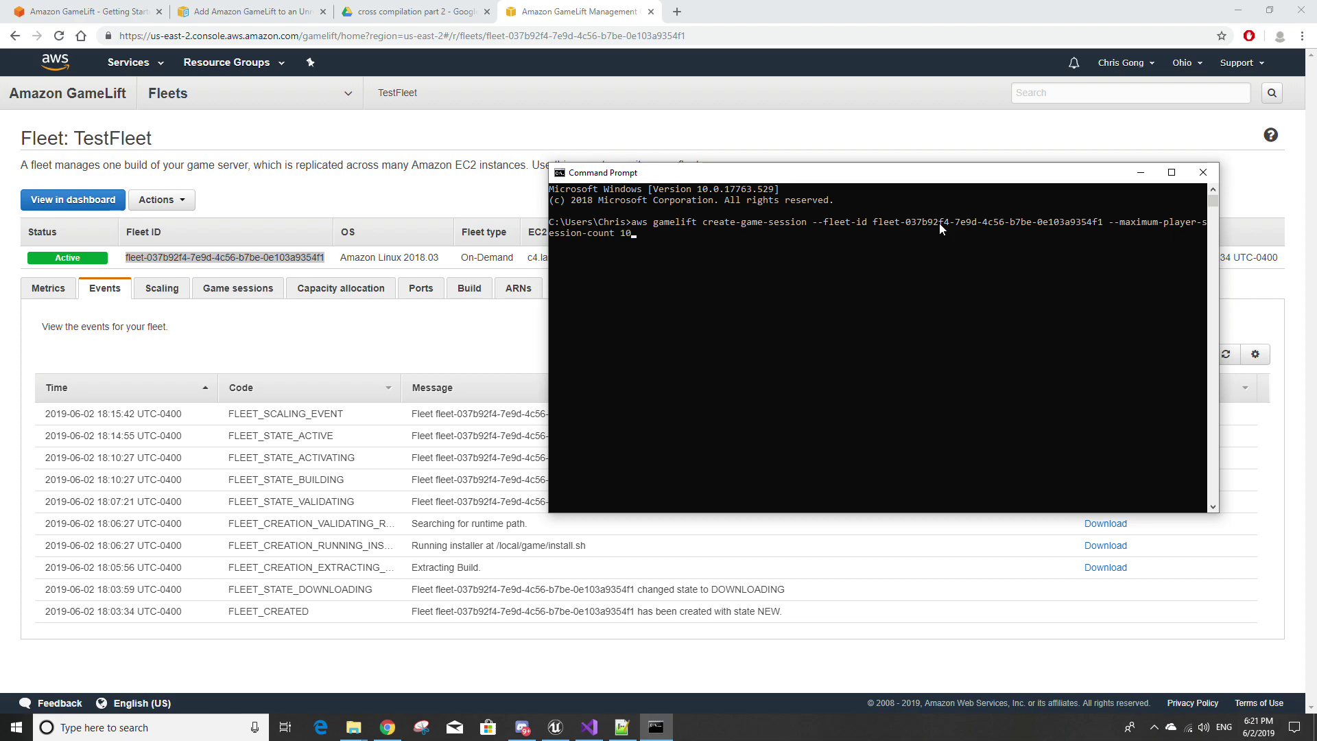
text(10)
key(Return)
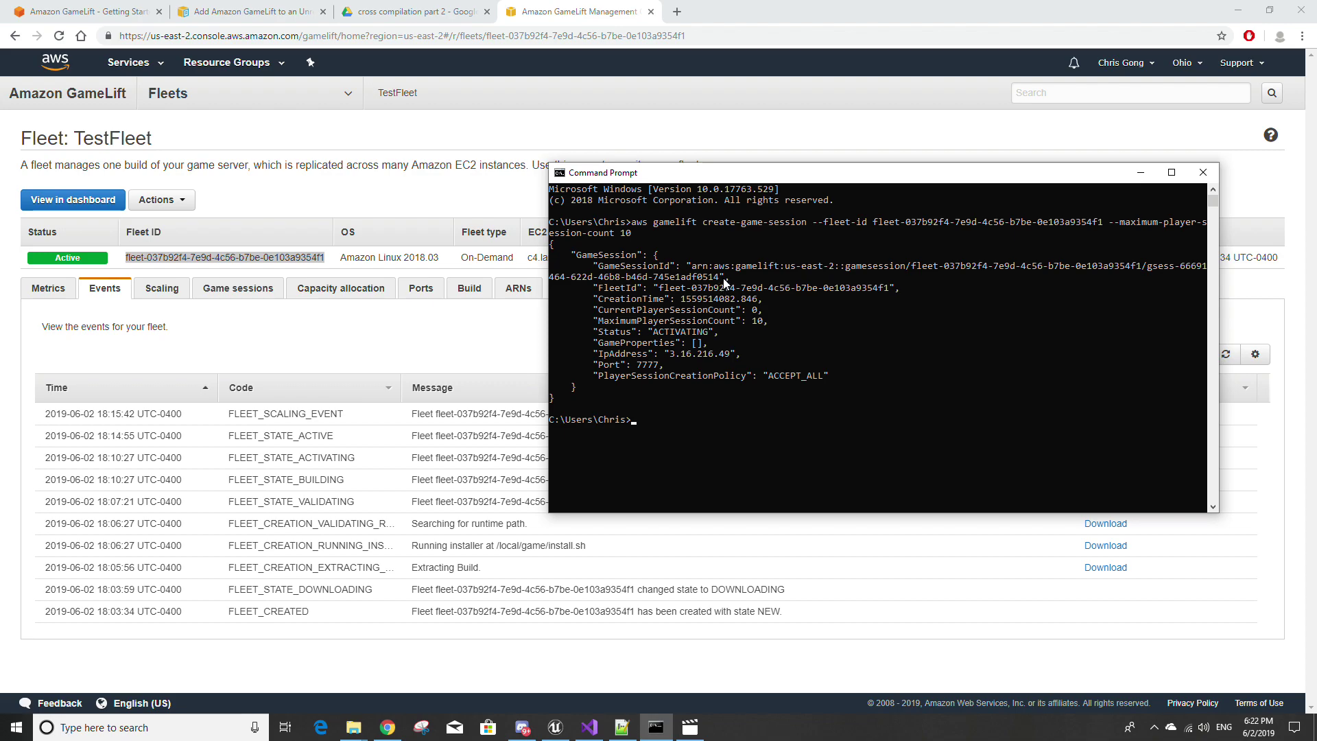
Step: Copy the GameSessionId value from the command output and open the Level_Entry level blueprint in Unreal Editor
drag(719, 277, 694, 267)
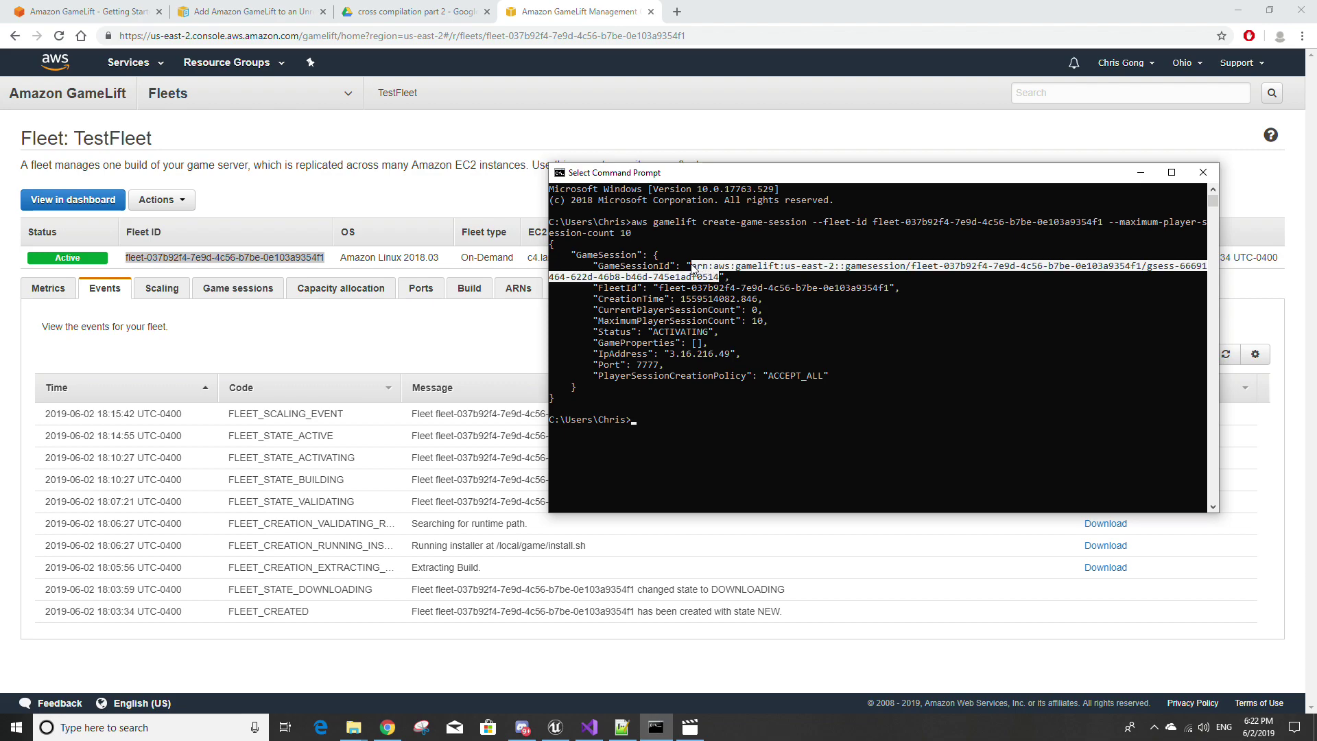
key(ctrl+c)
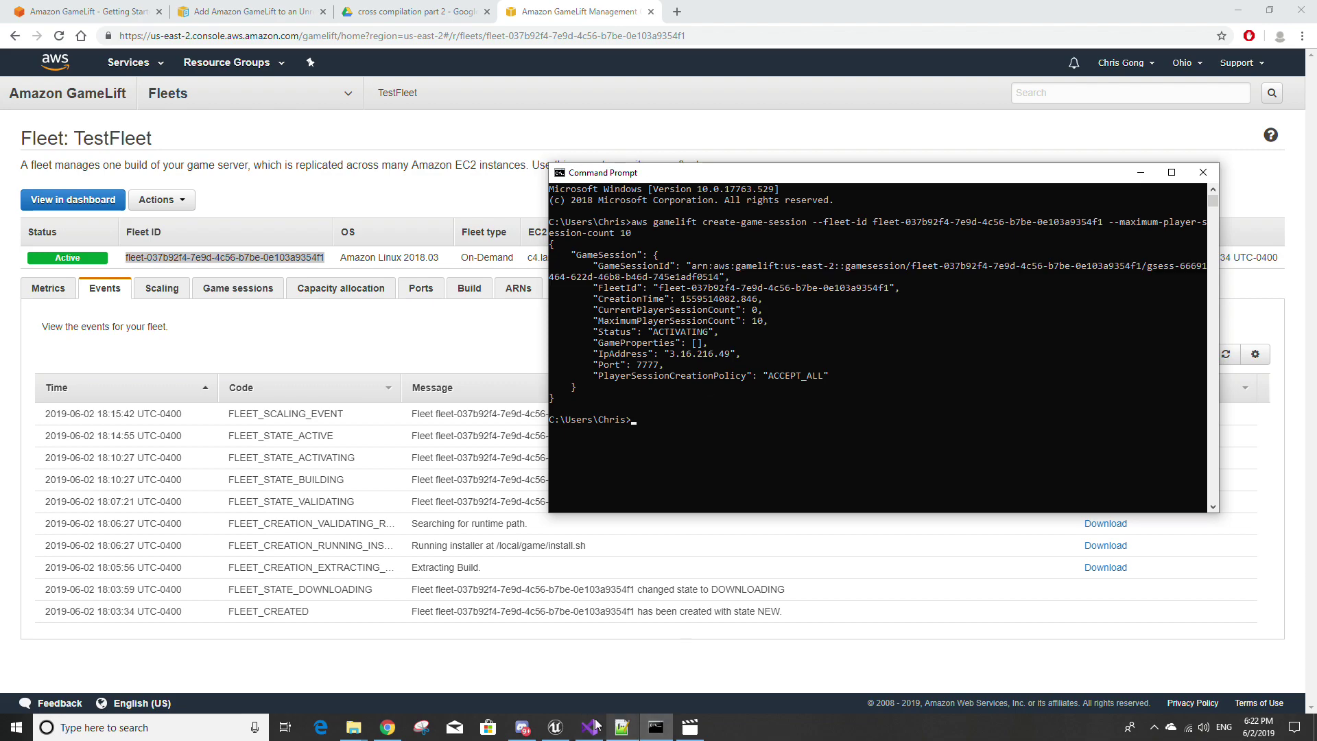
click(556, 727)
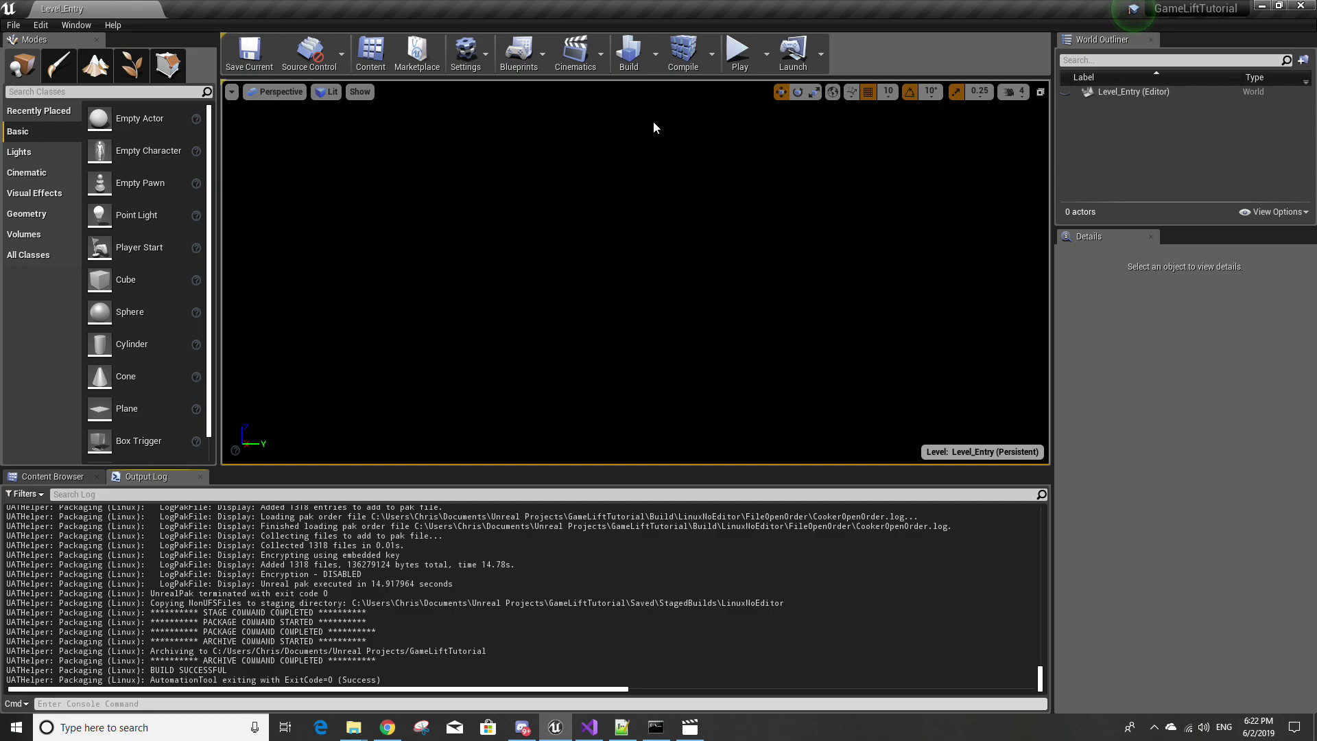
click(548, 60)
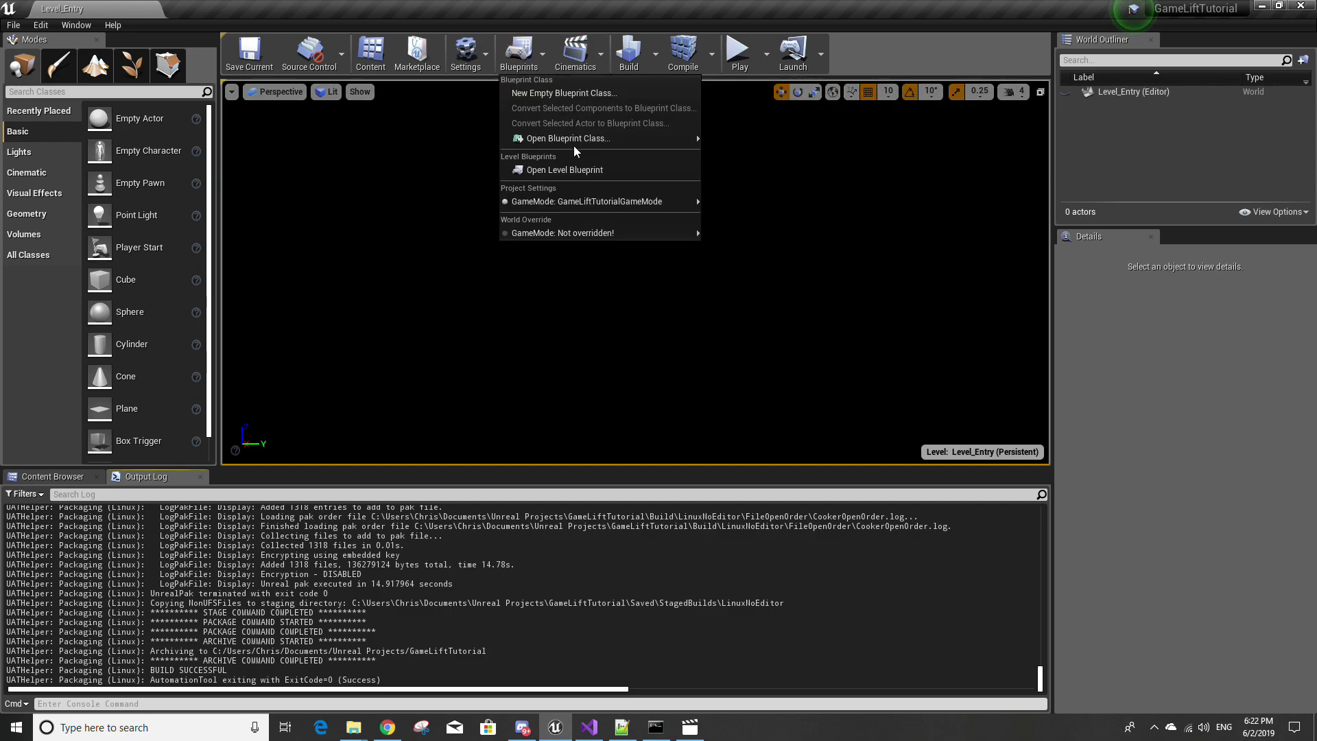
click(569, 170)
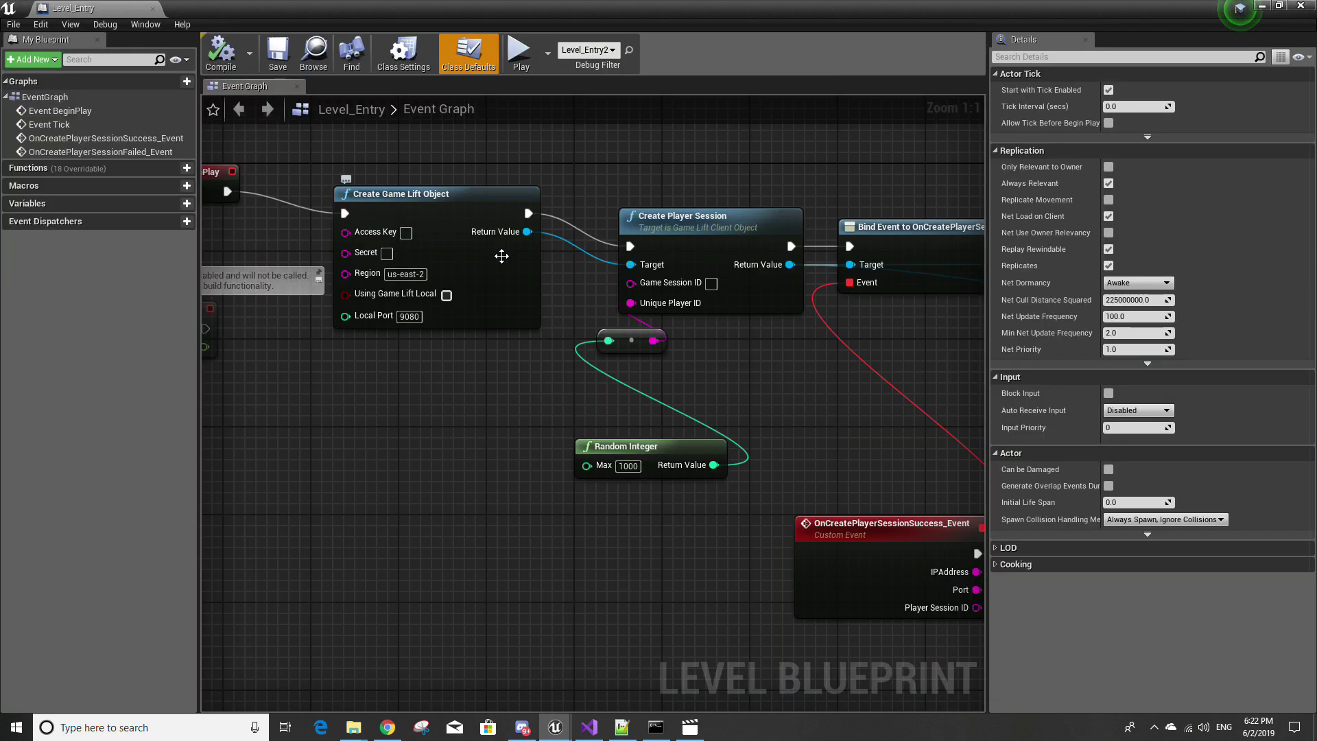
Step: Paste the copied ID into the Game Session ID input of the Create Player Session node
scroll(571, 282, down, 2)
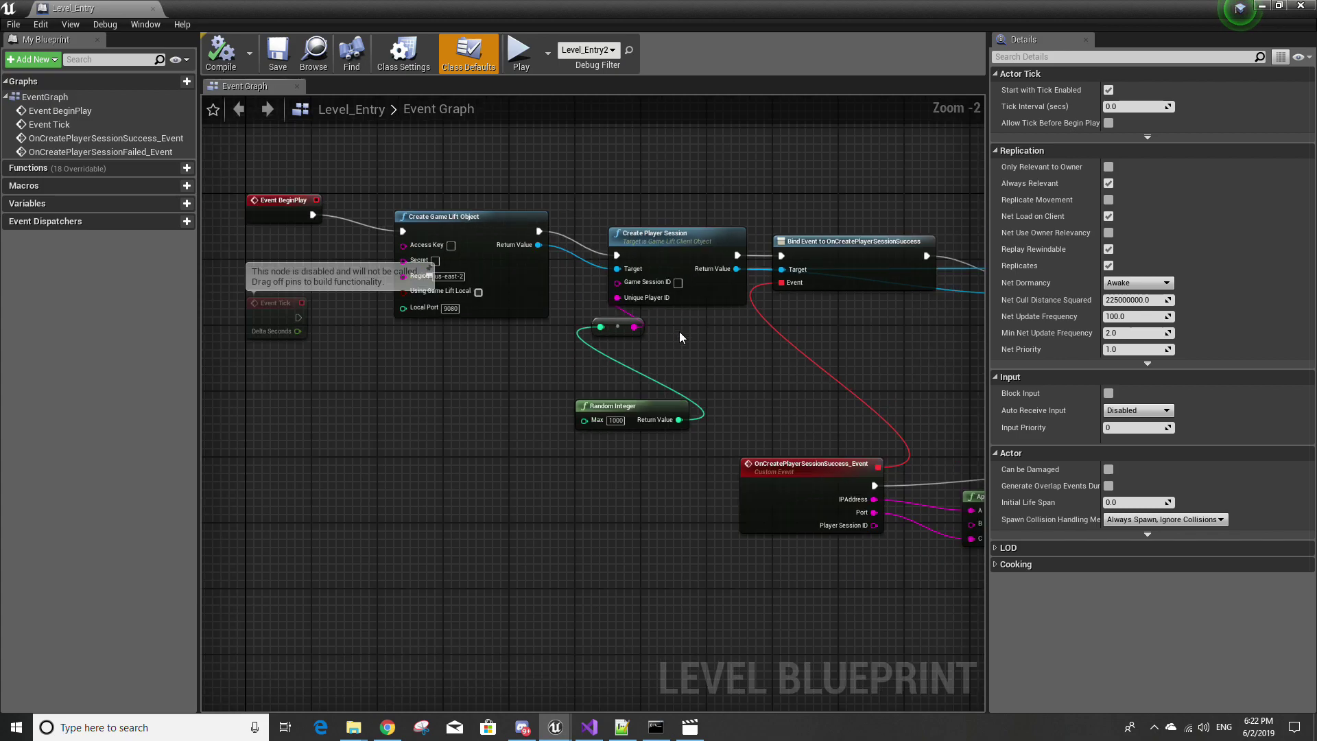
right_drag(674, 335, 589, 351)
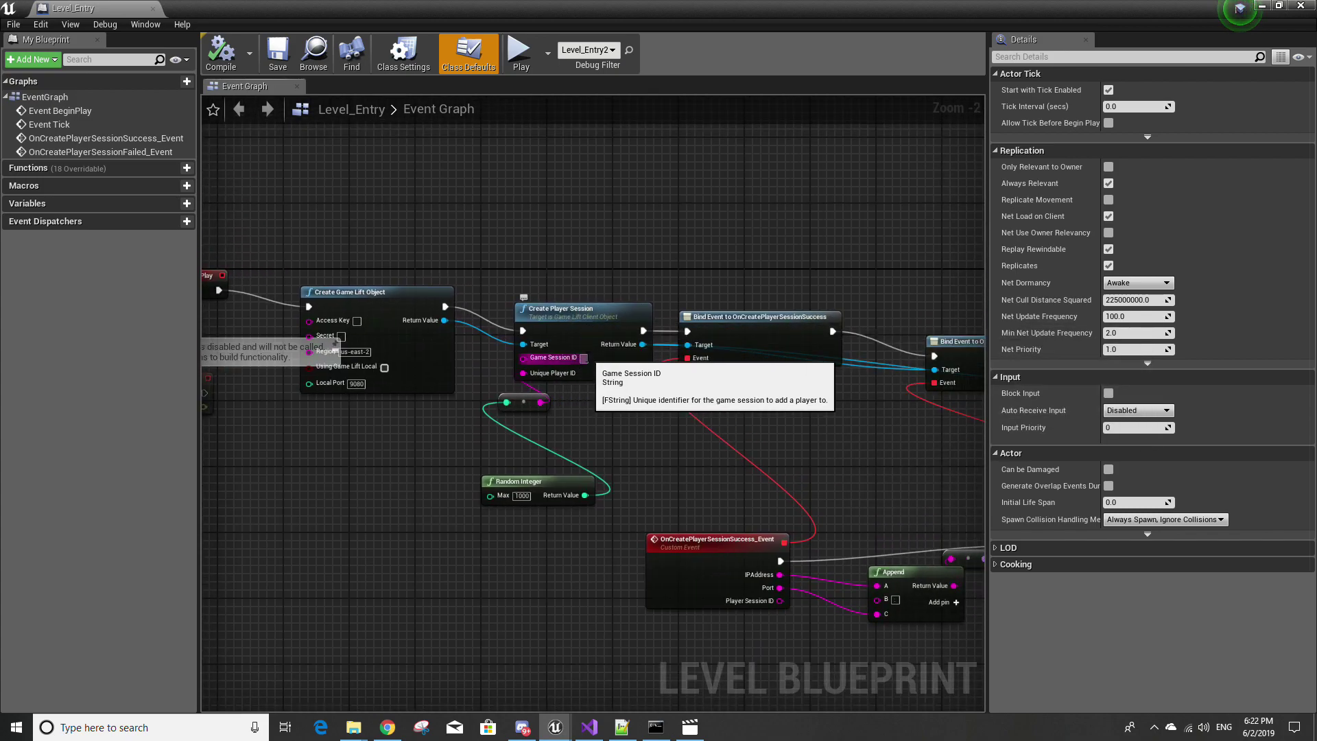
scroll(584, 358, up, 2)
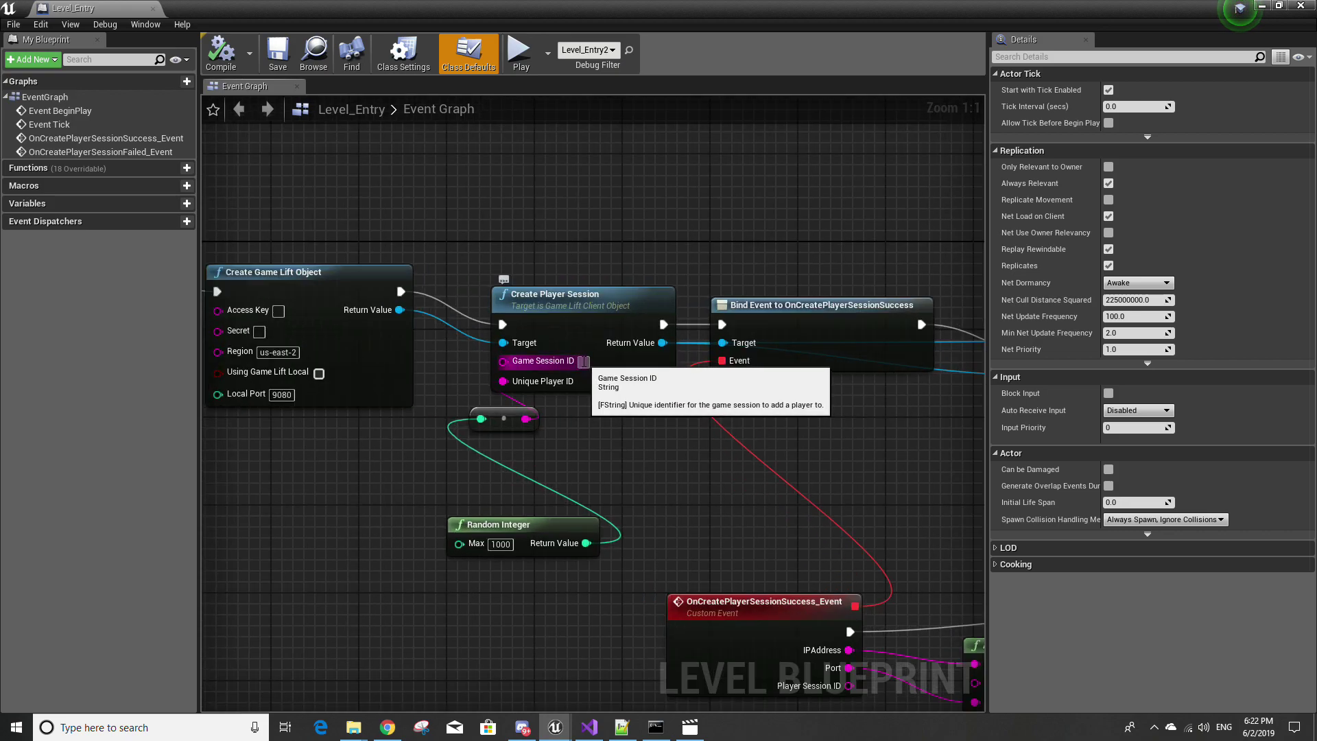
click(584, 361)
key(ctrl+v)
Step: Save the level blueprint and the Level_Entry level
right_drag(592, 463, 830, 394)
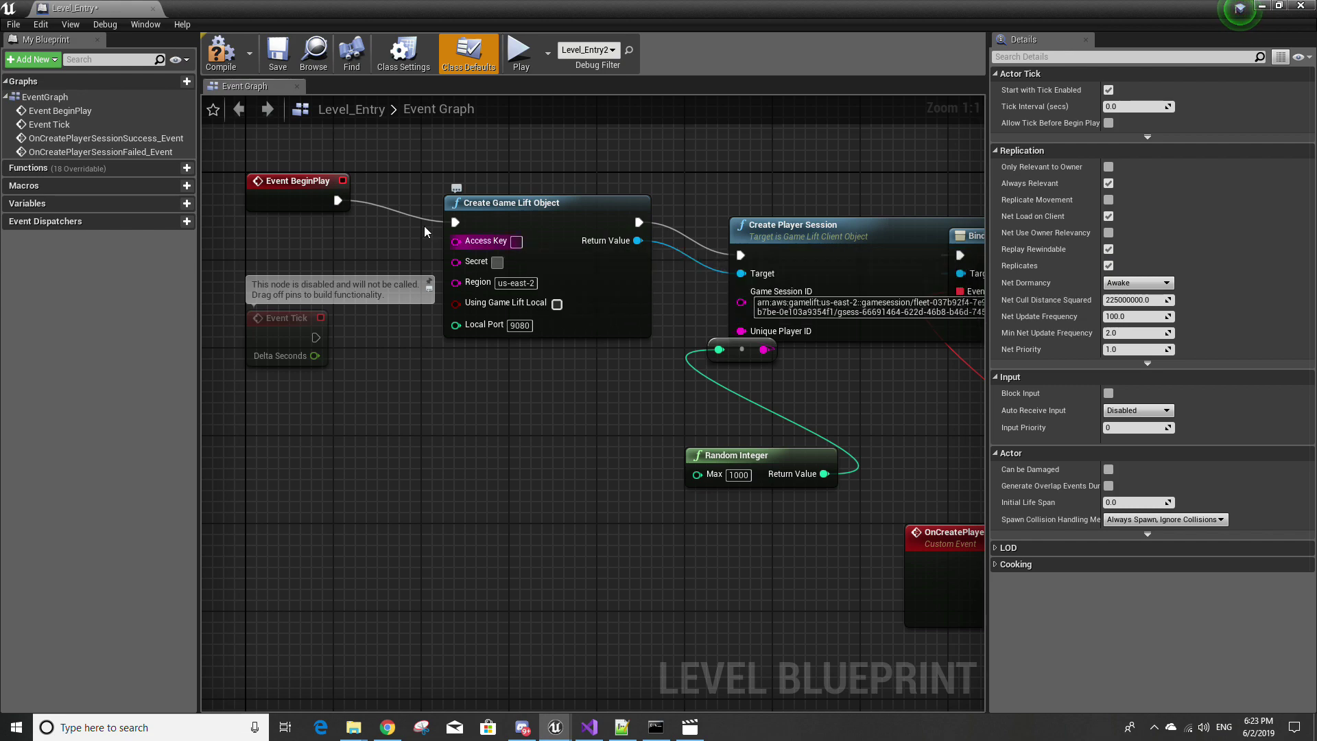
click(278, 53)
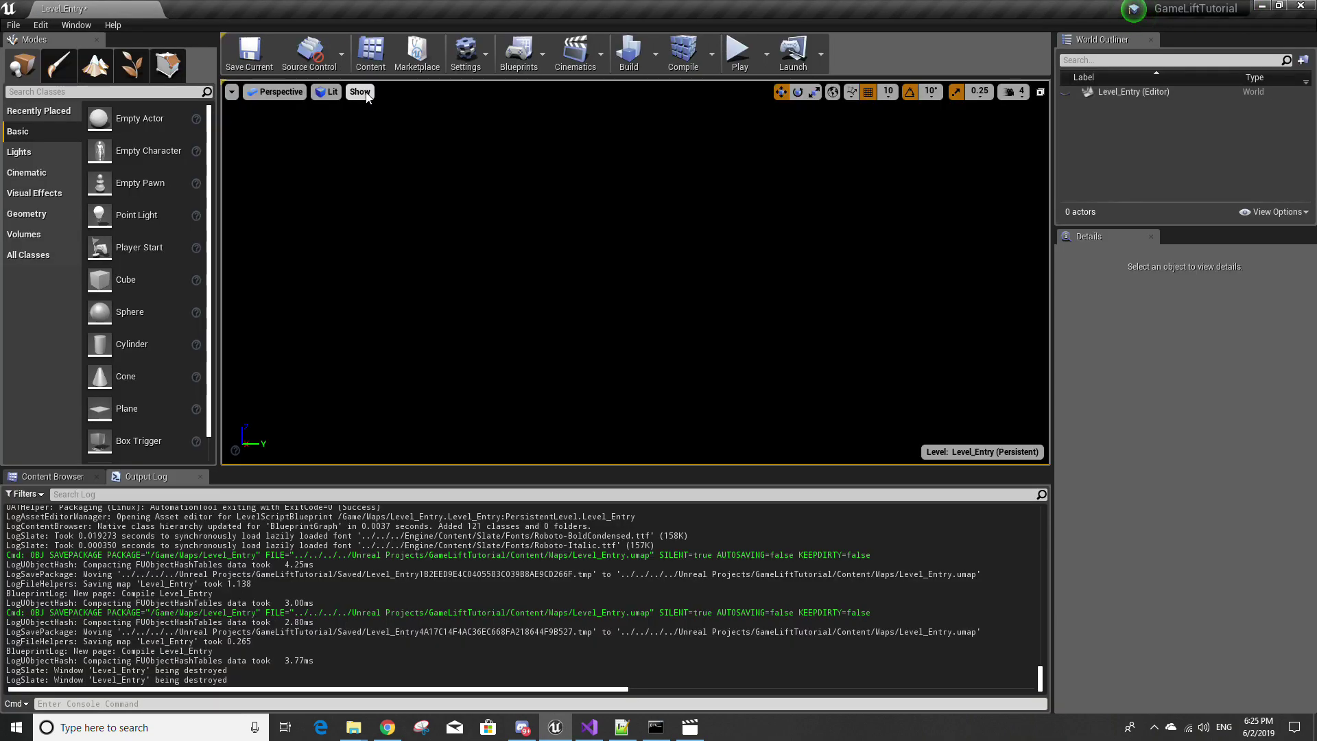
click(266, 59)
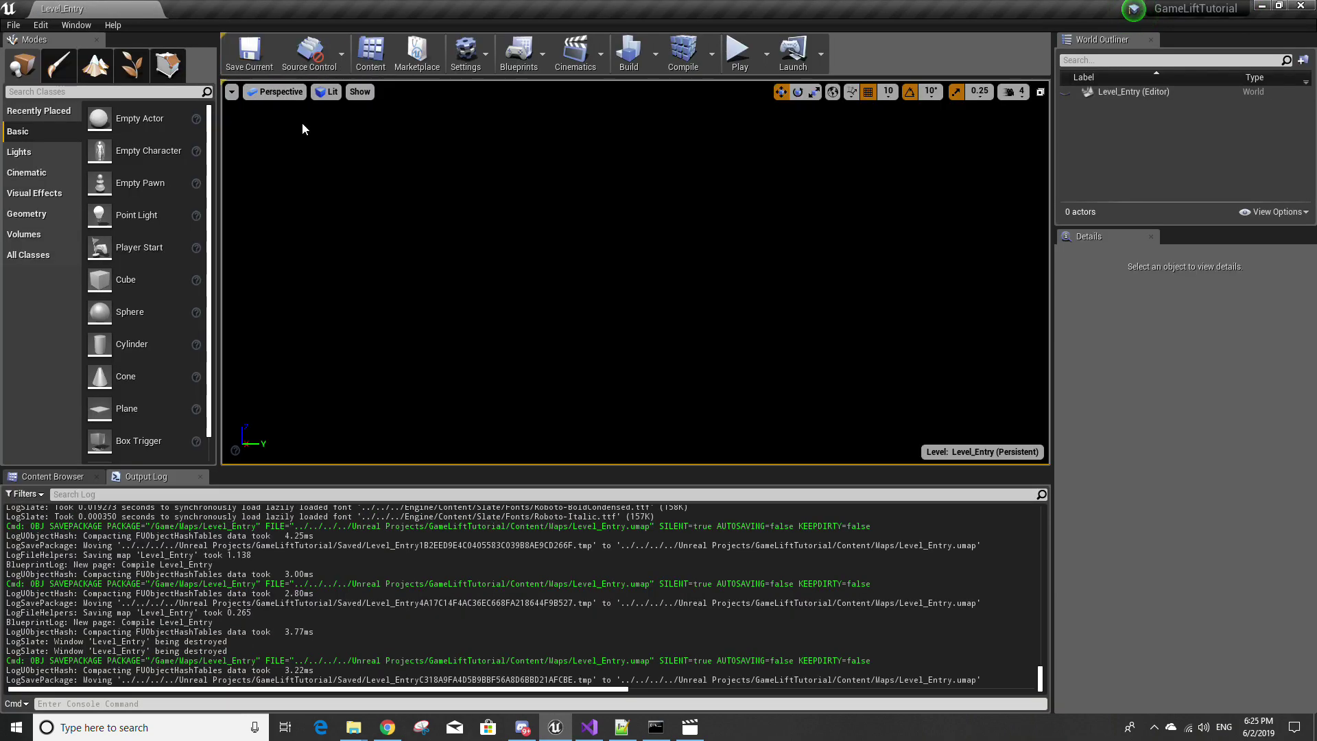
Step: Package the project for Windows (64-bit) into the GameLiftTutorial project folder
click(13, 25)
mouse_move(97, 281)
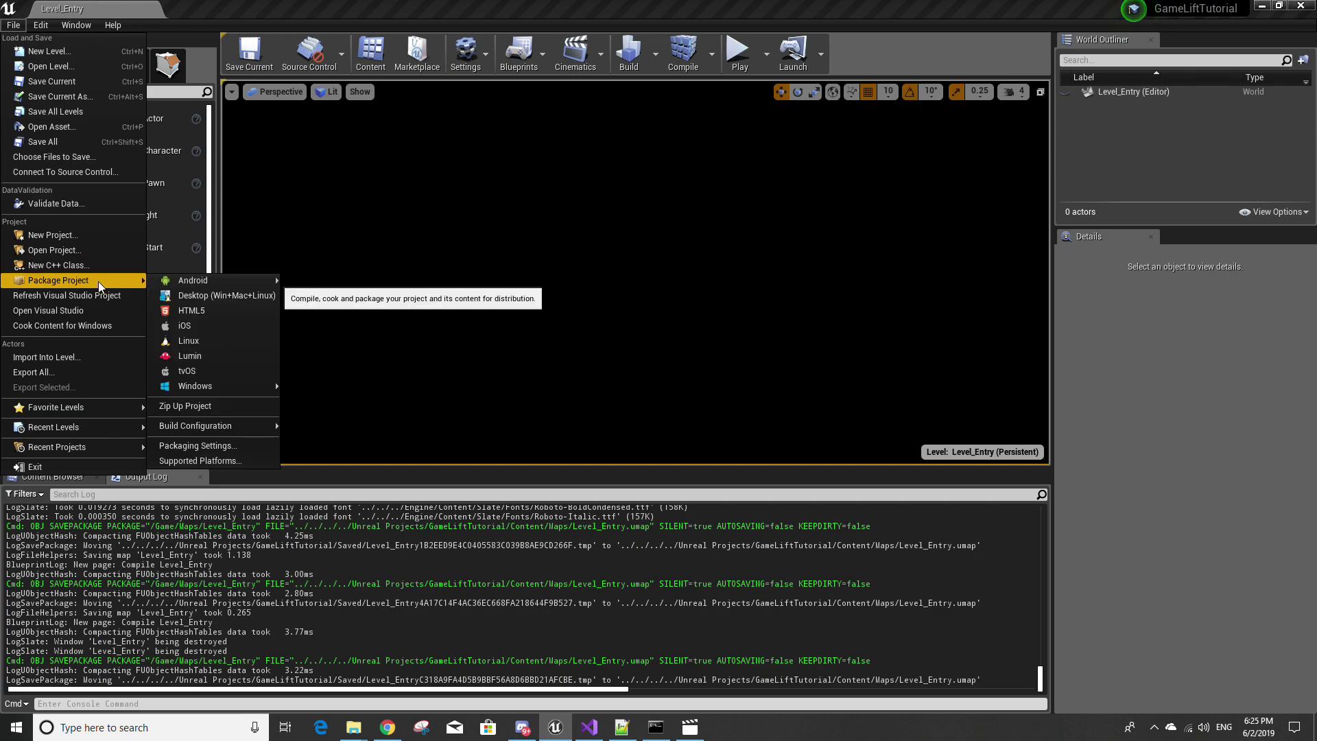
mouse_move(240, 386)
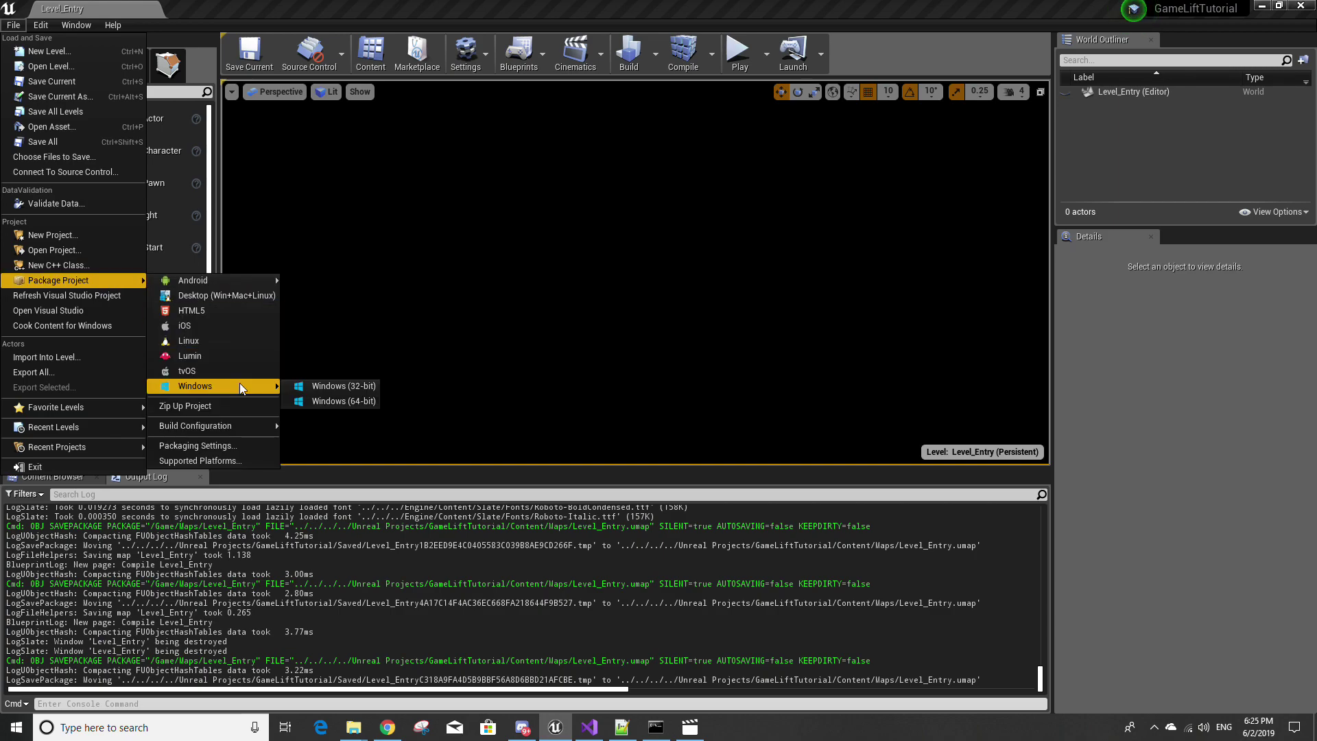
click(327, 402)
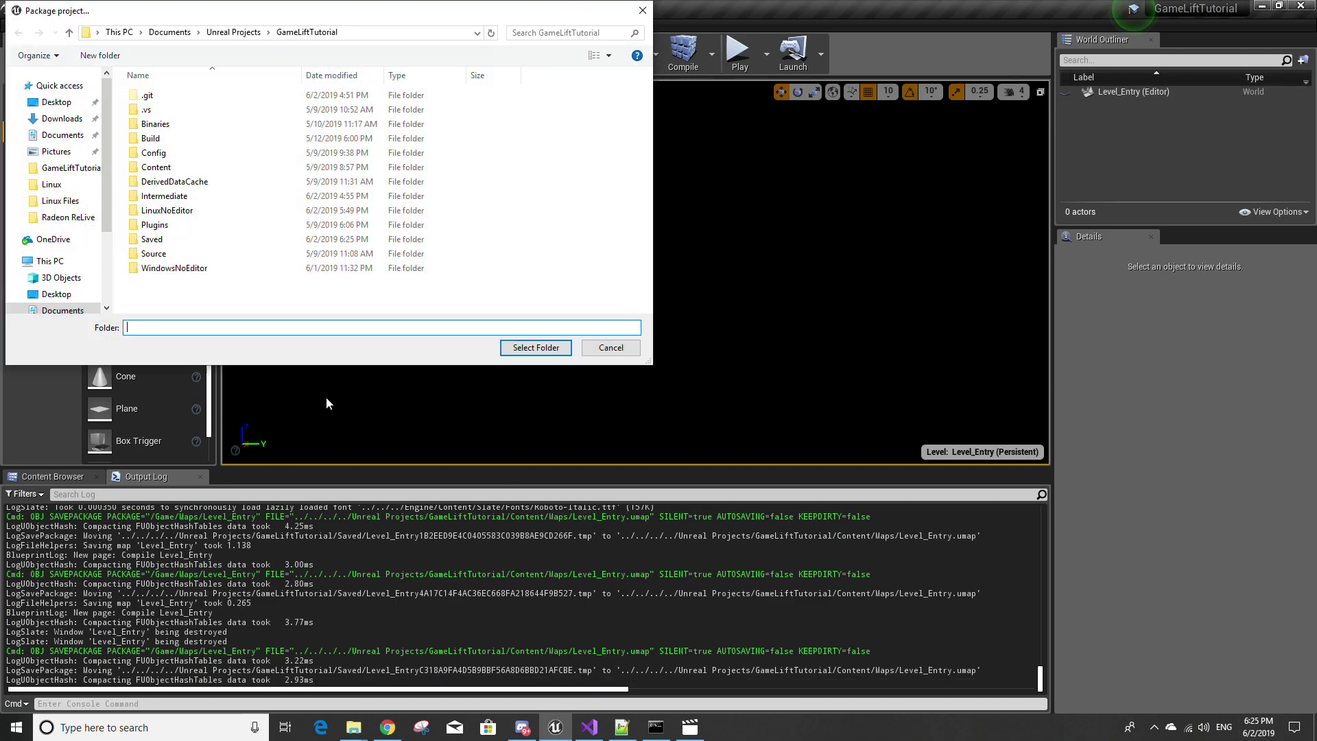
click(544, 348)
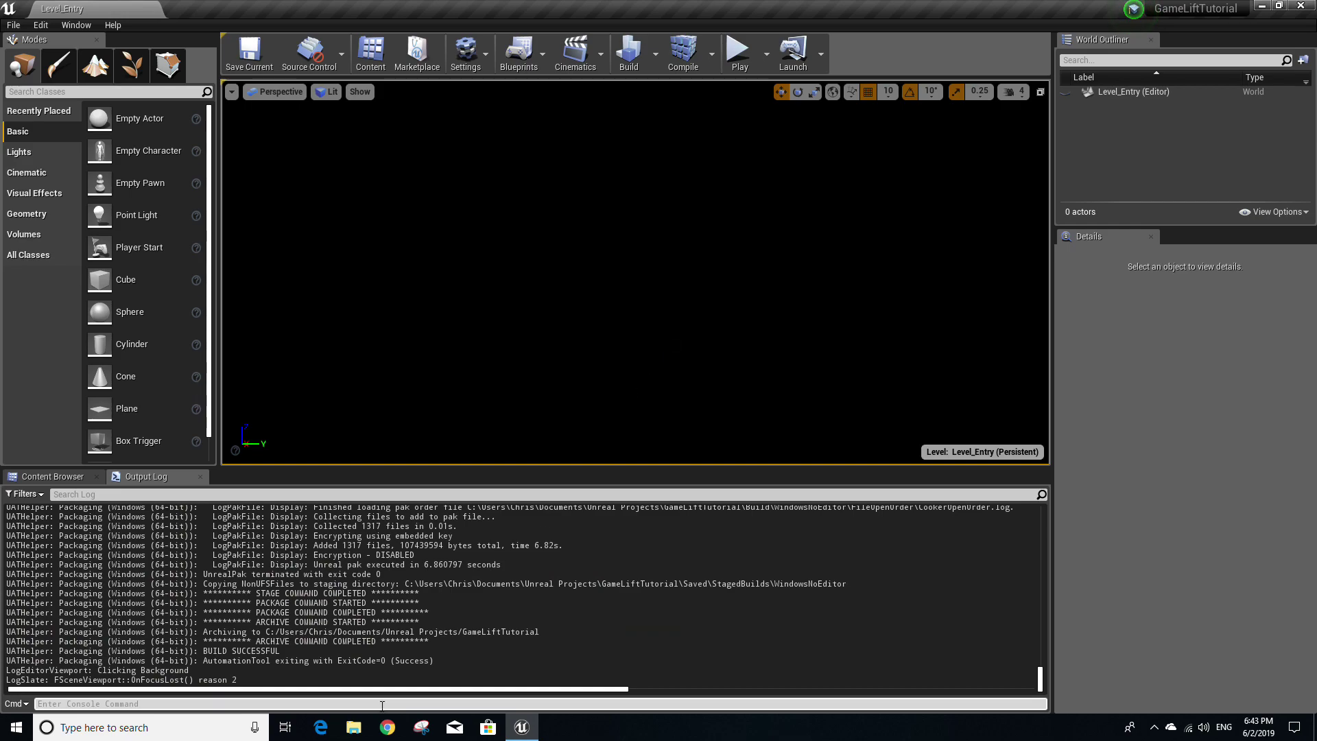
Step: Find the WindowsNoEditor folder in Documents > Unreal Projects > GameLiftTutorial and launch the packaged GameLiftTutorial application
click(352, 729)
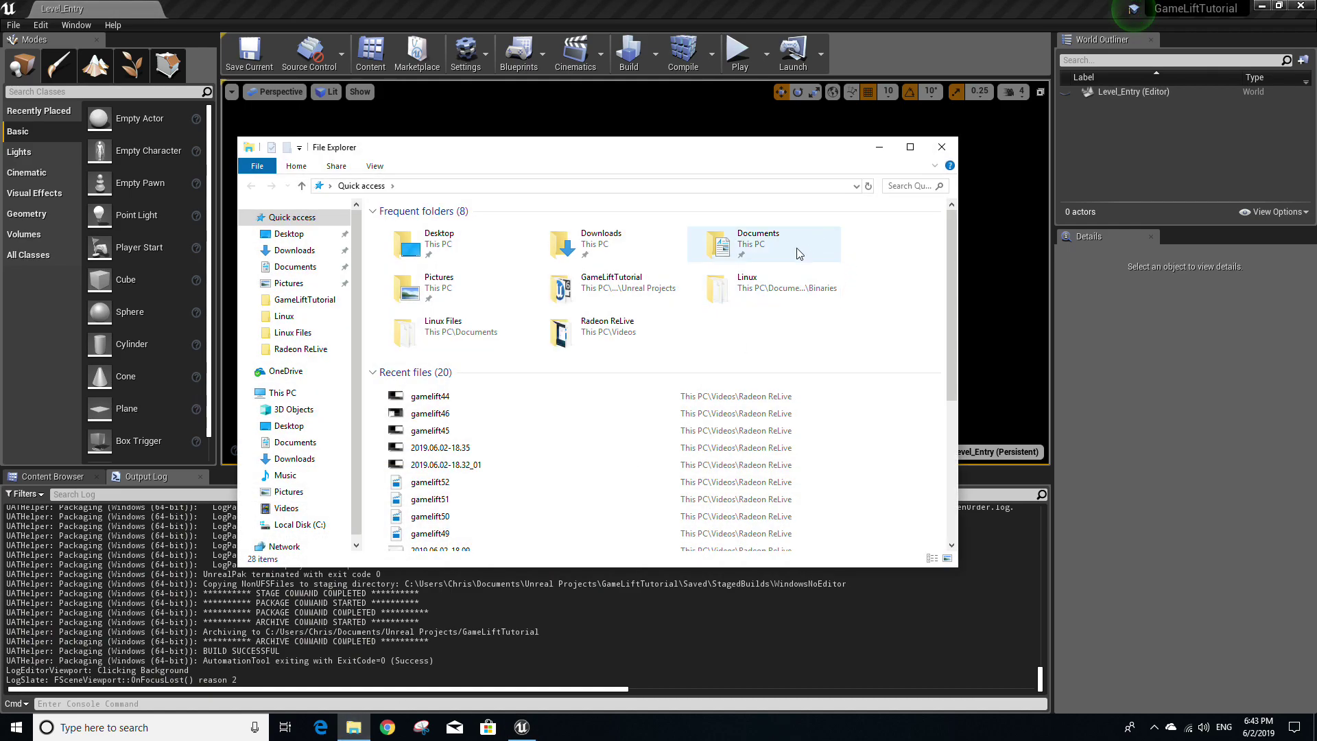
double_click(789, 248)
double_click(439, 343)
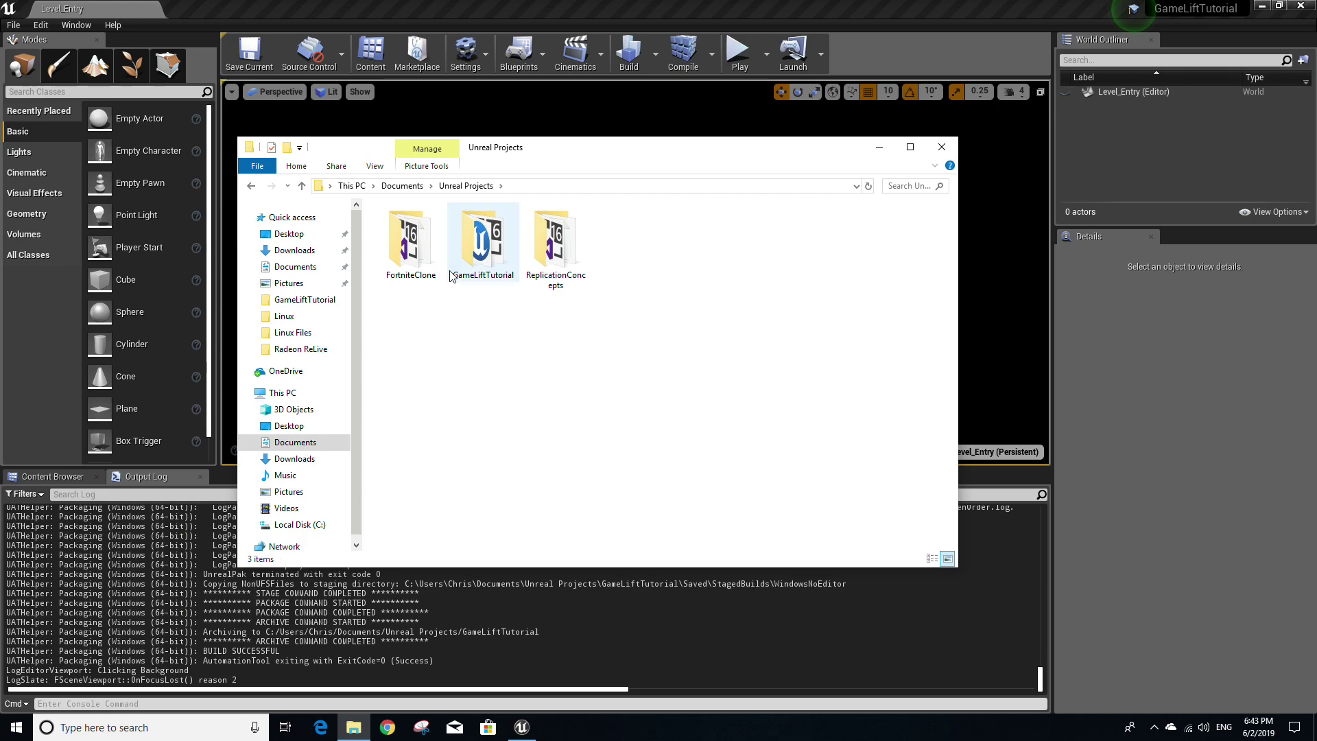
double_click(481, 247)
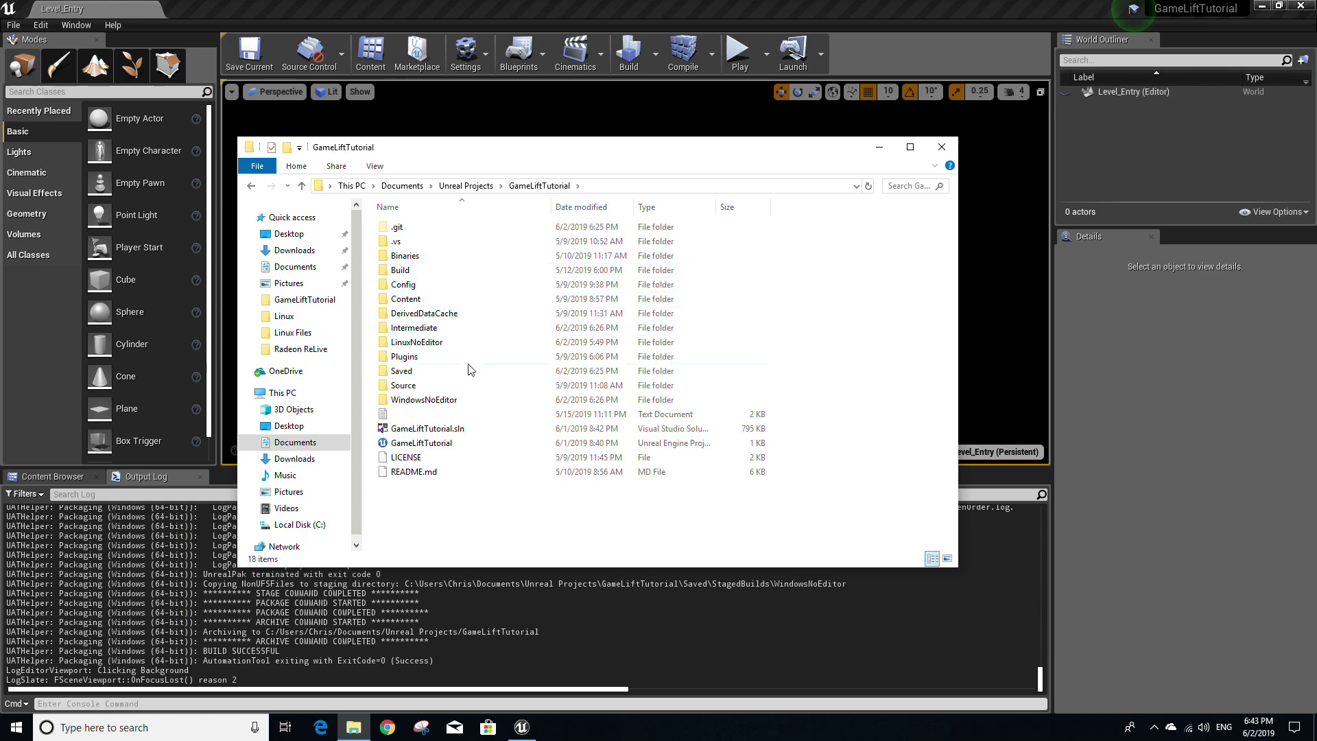
double_click(463, 400)
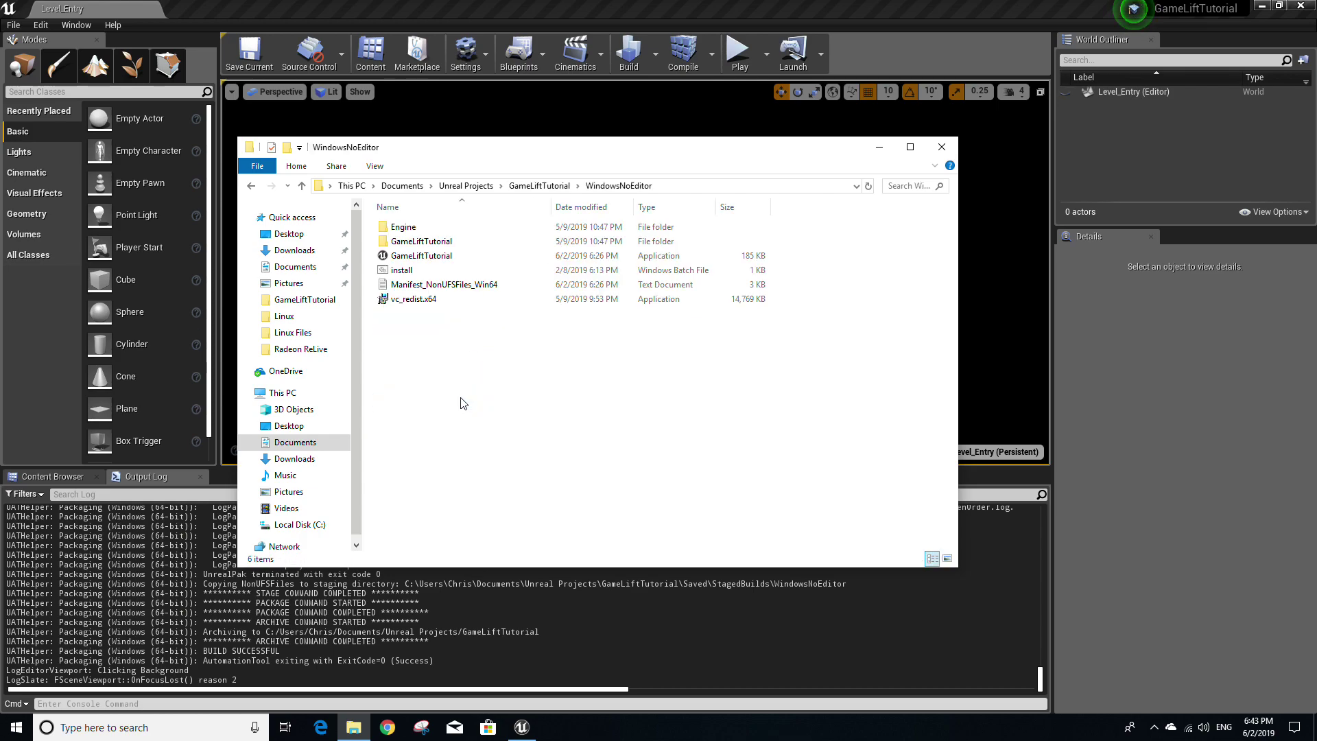
double_click(503, 264)
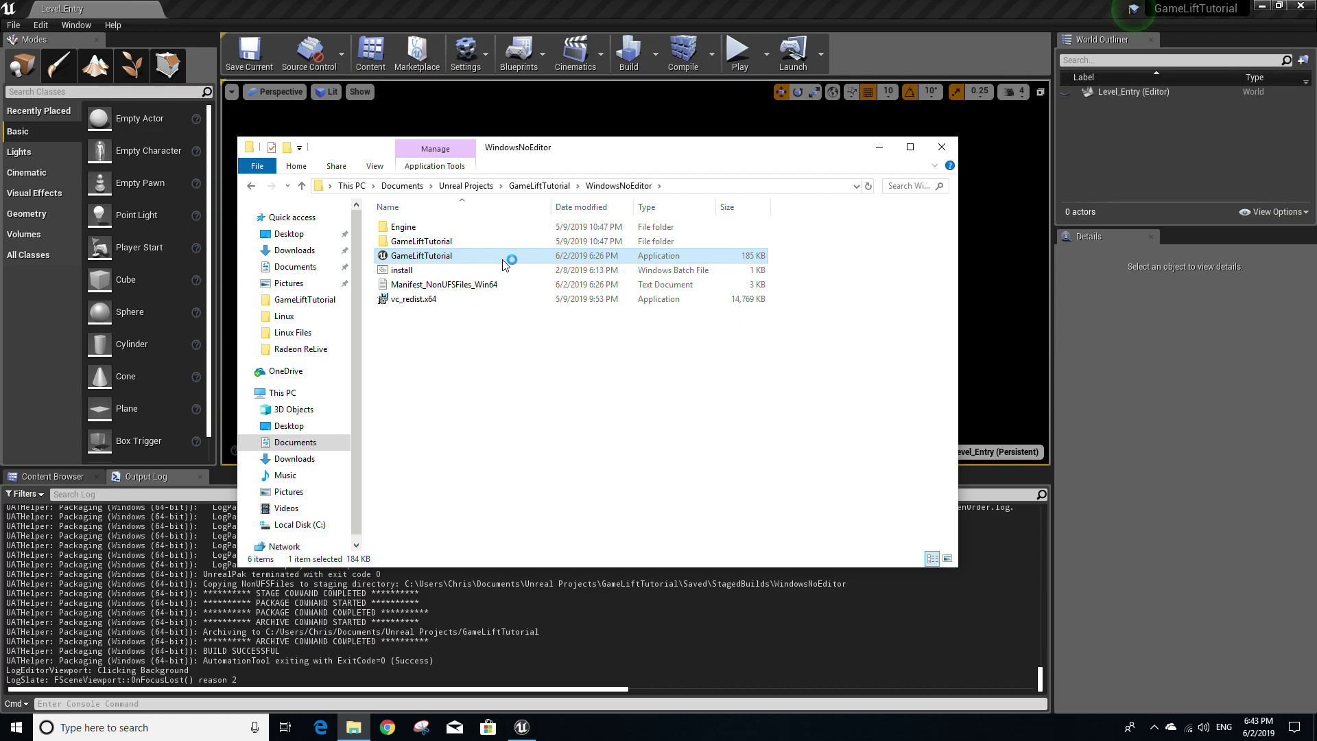
key(alt+Tab)
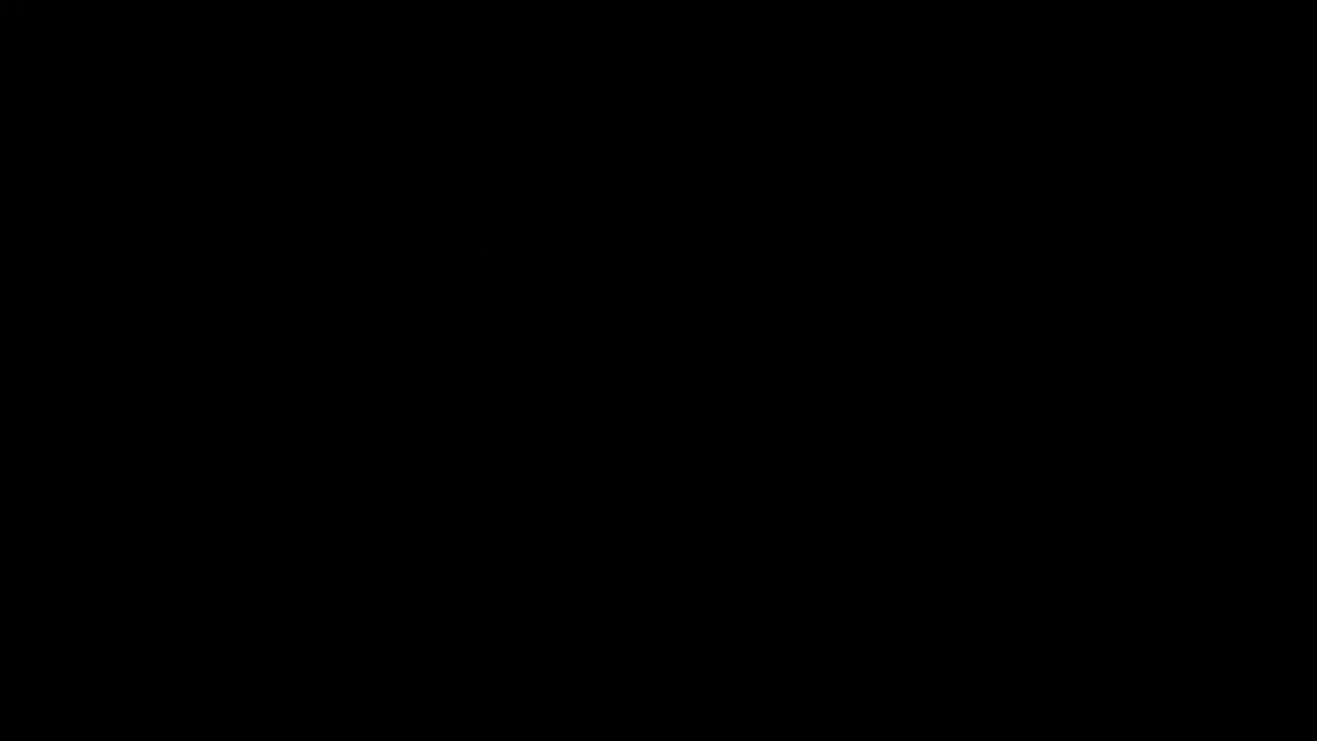
Step: Run and jump with the characters in both GameLiftTutorial client windows, switching between them to check that movement replicates
key(w)
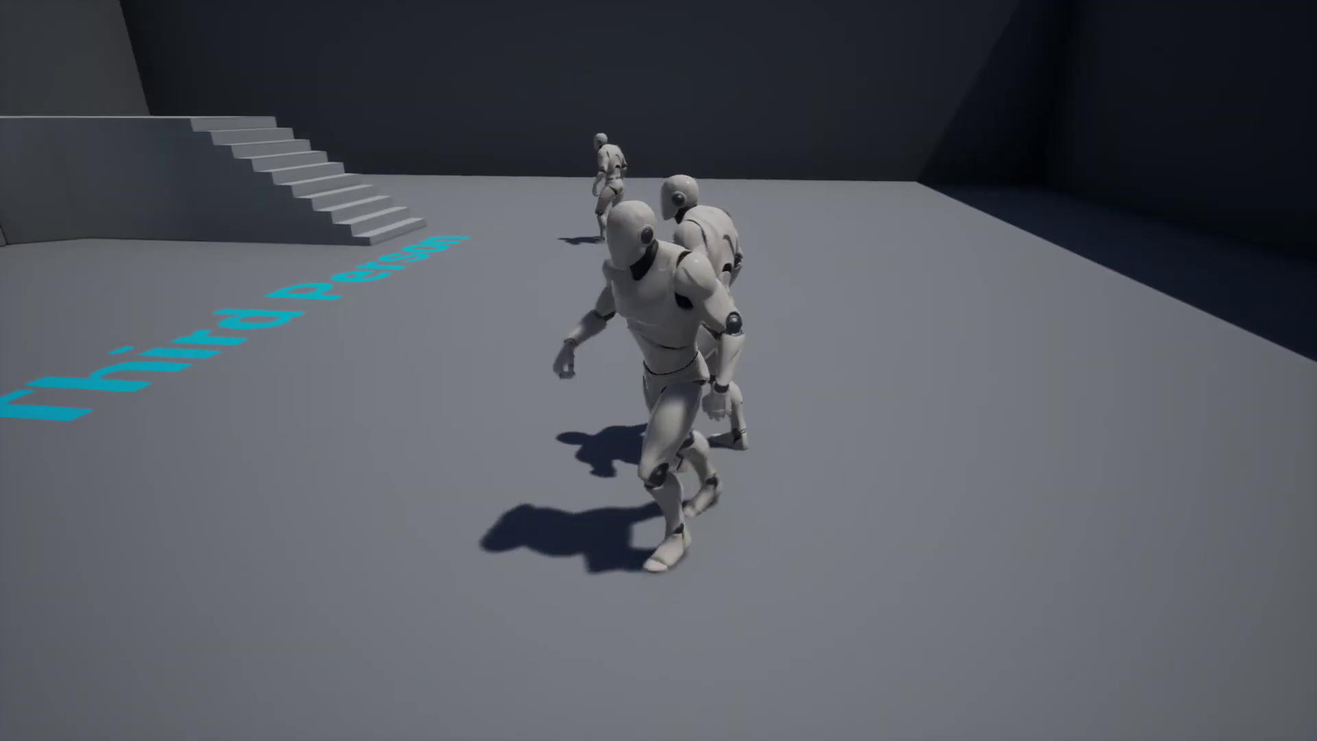
key(w)
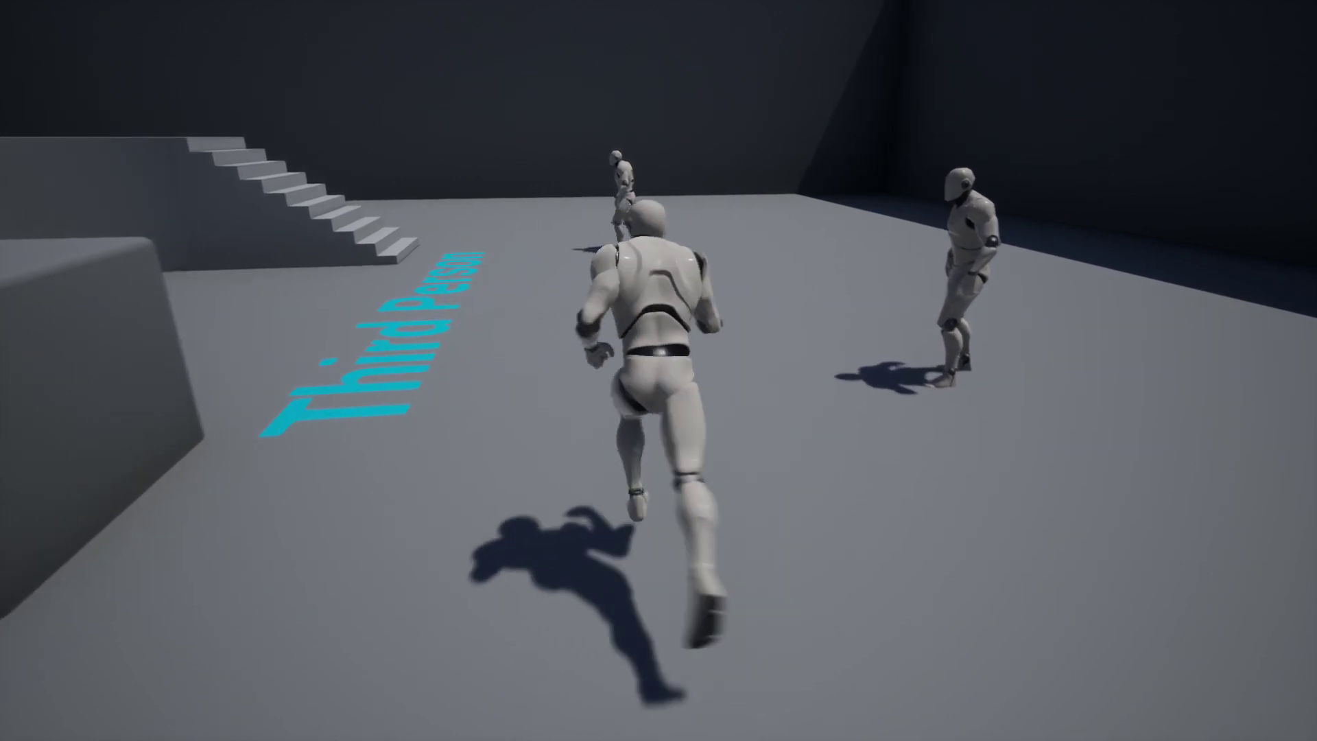
key(space)
key(alt+Tab)
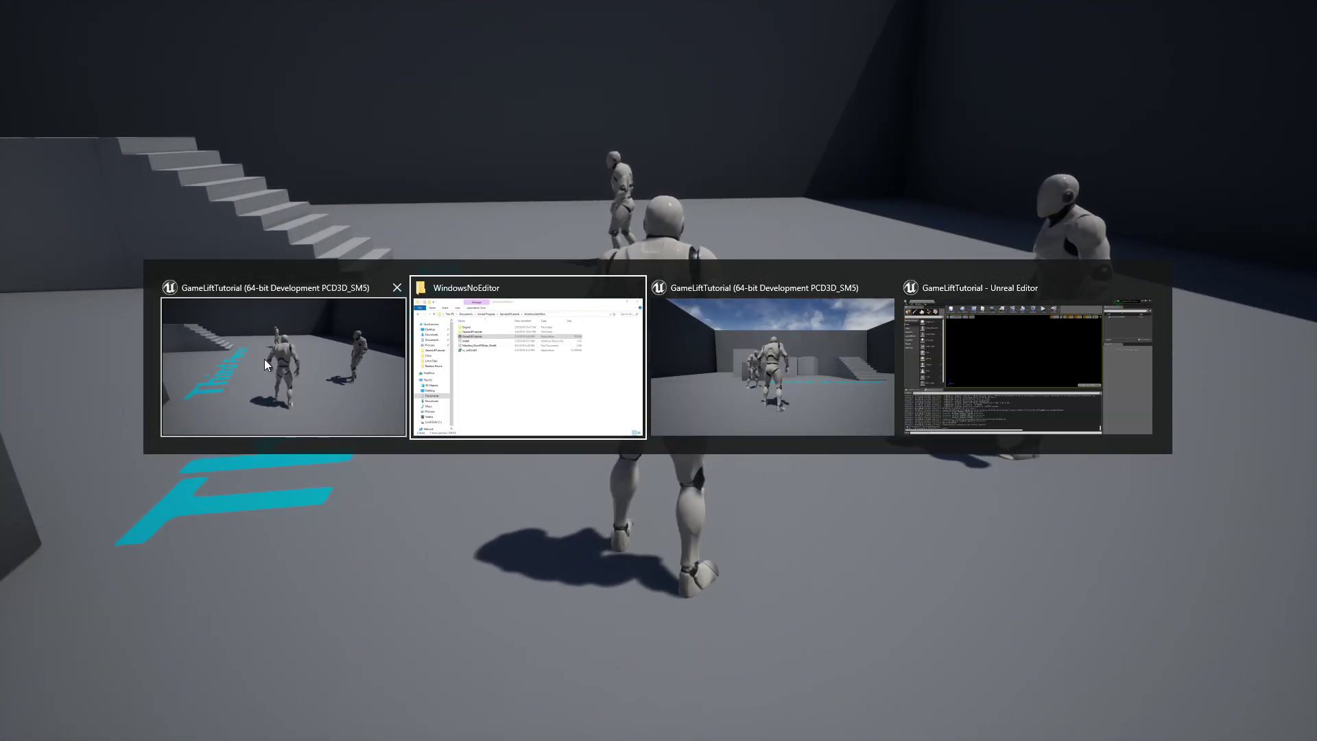
click(757, 341)
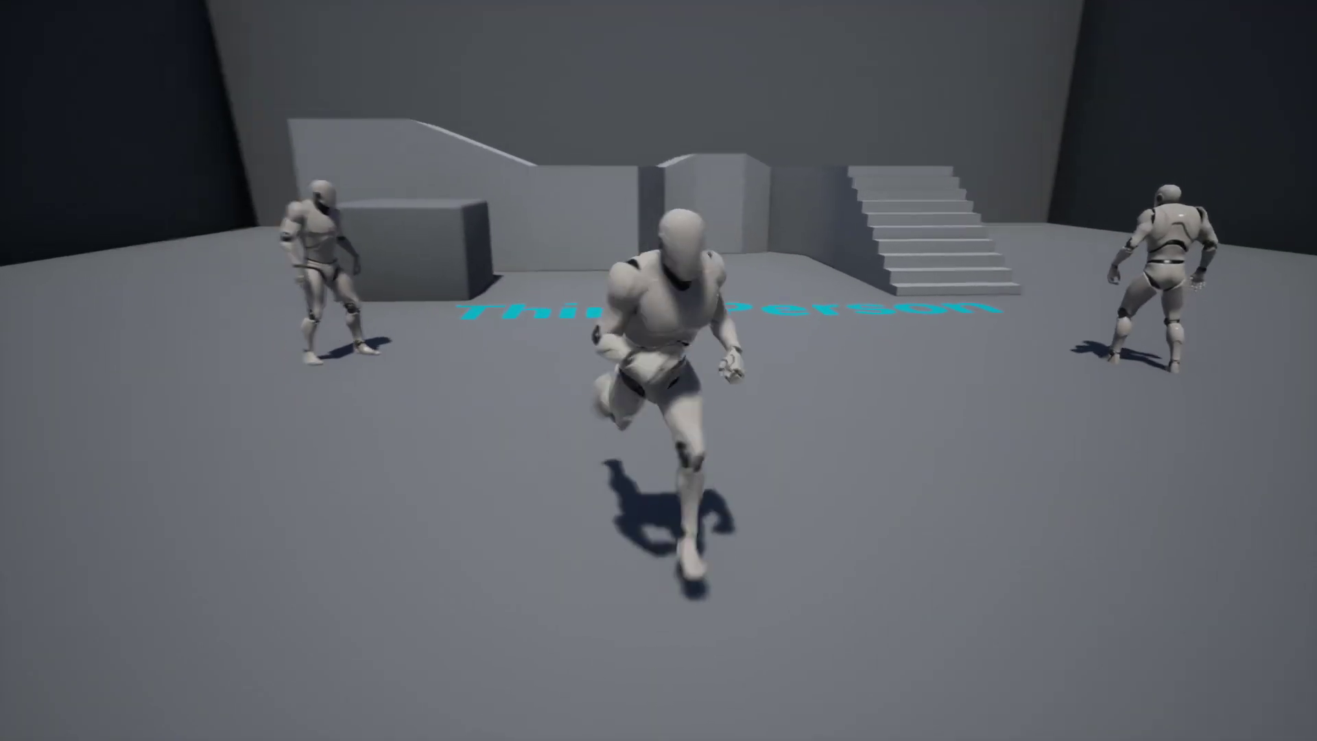
key(w)
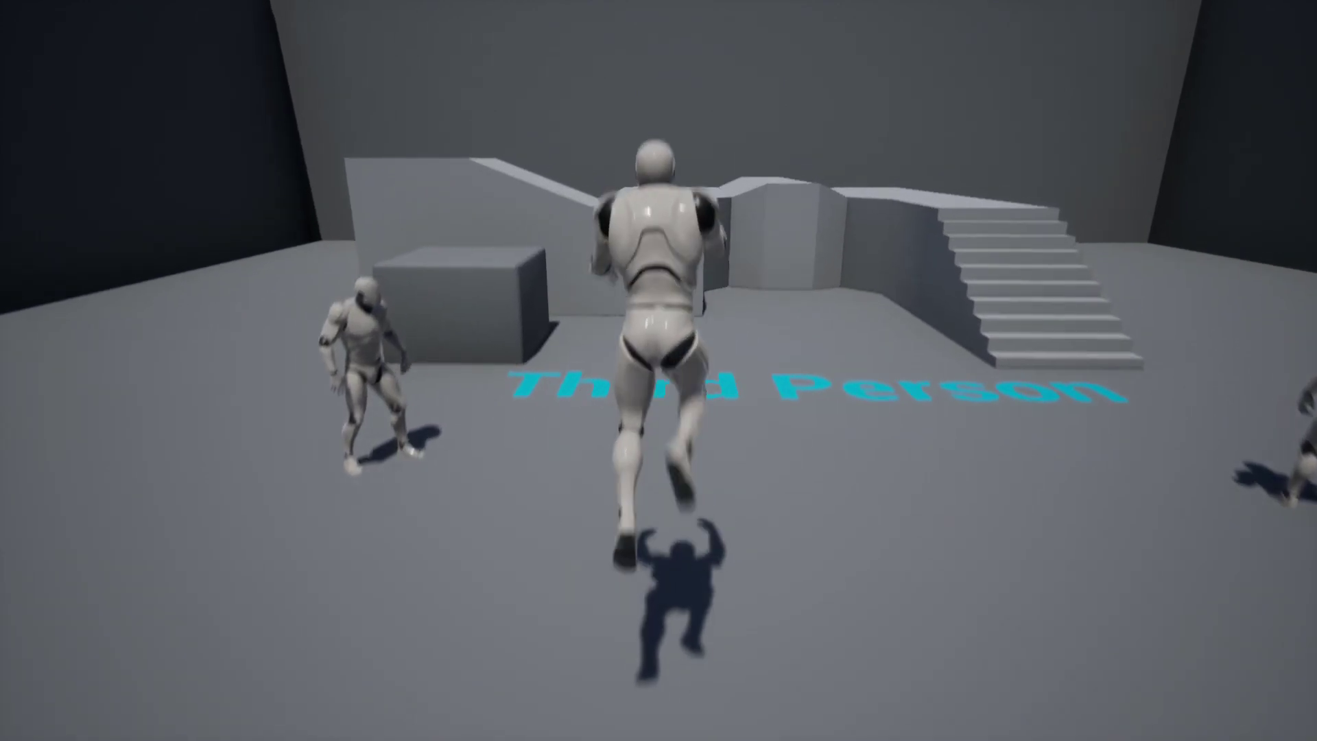
key(alt+Tab)
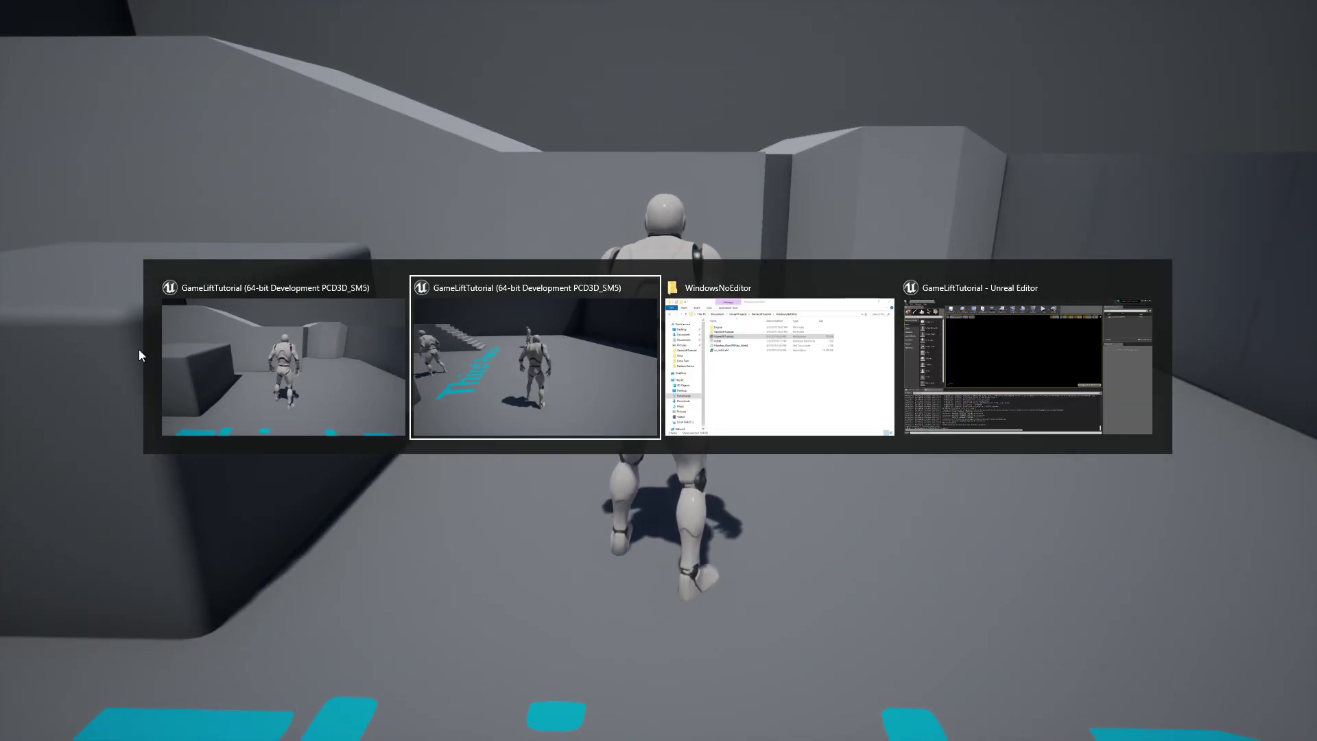
click(538, 352)
key(w)
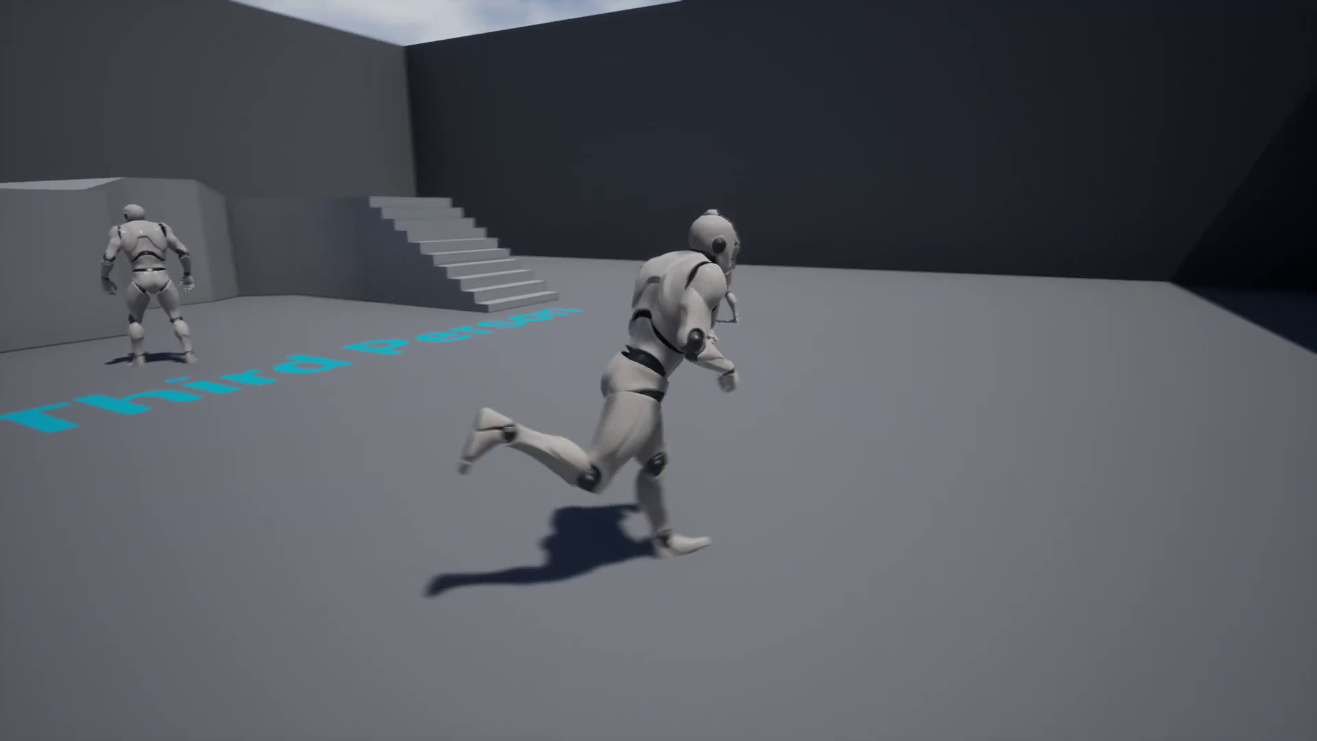